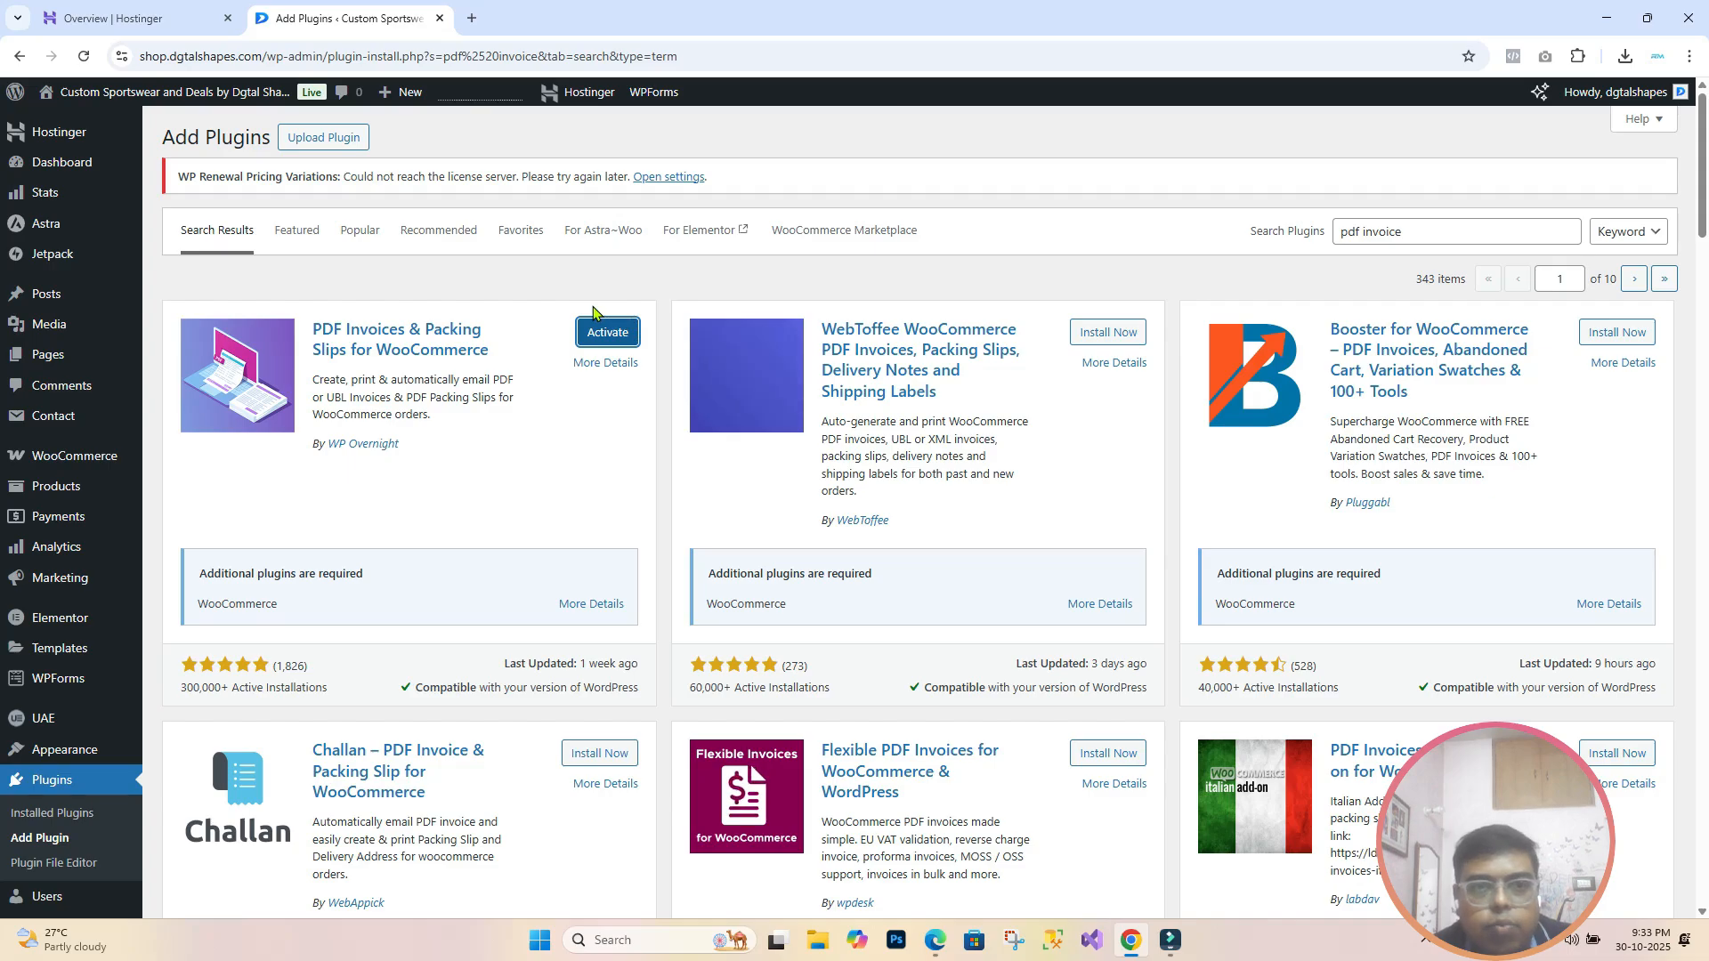
Step: Open the WooCommerce Home dashboard from the admin sidebar
{"action": "mouse_move", "coordinate": [75, 469]}
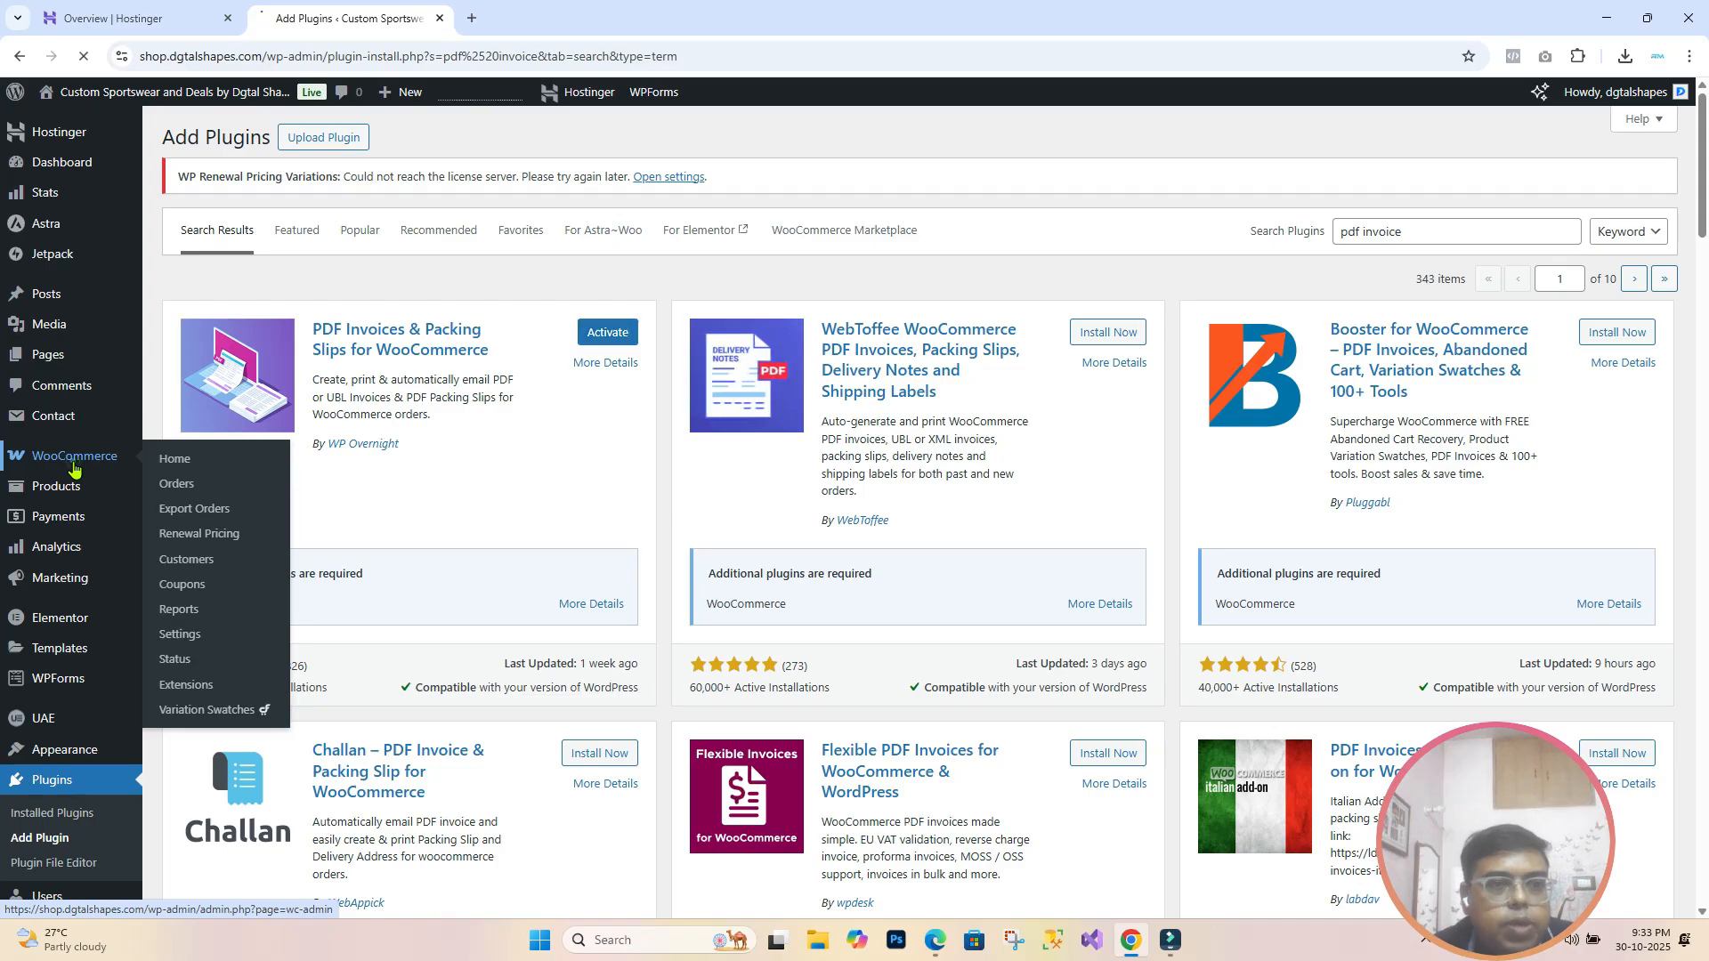
{"action": "left_click", "coordinate": [75, 465]}
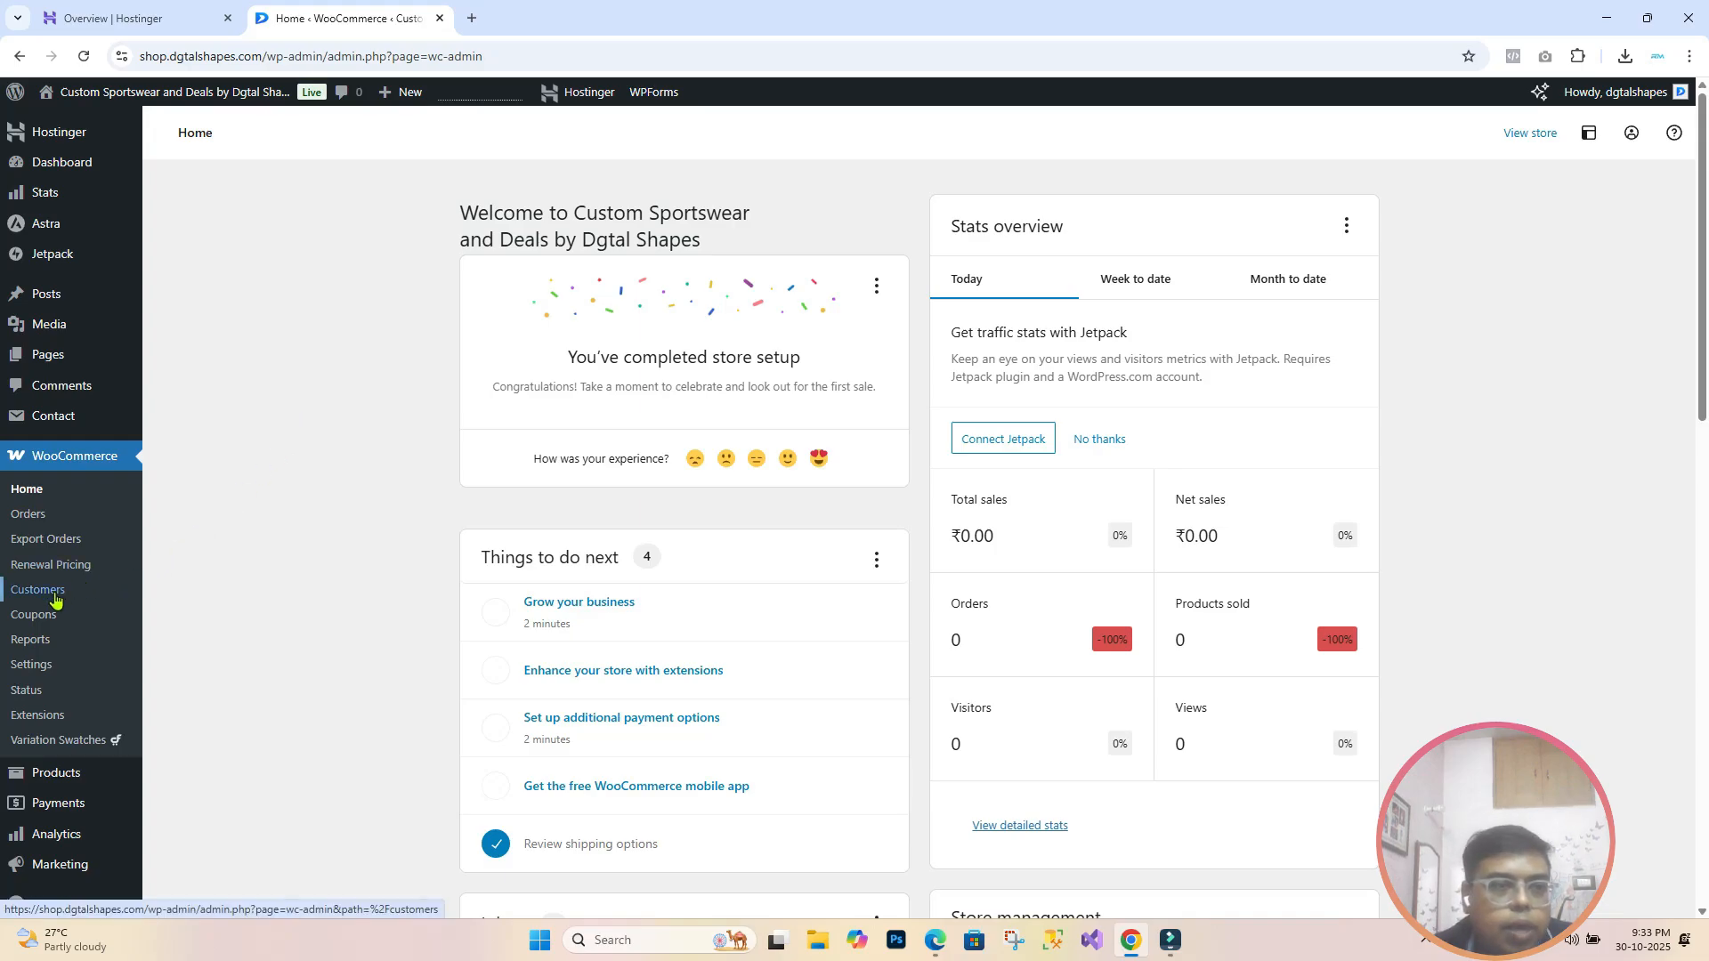
Step: Open WooCommerce Settings > Emails and scroll through the email template preview
{"action": "left_click", "coordinate": [49, 668]}
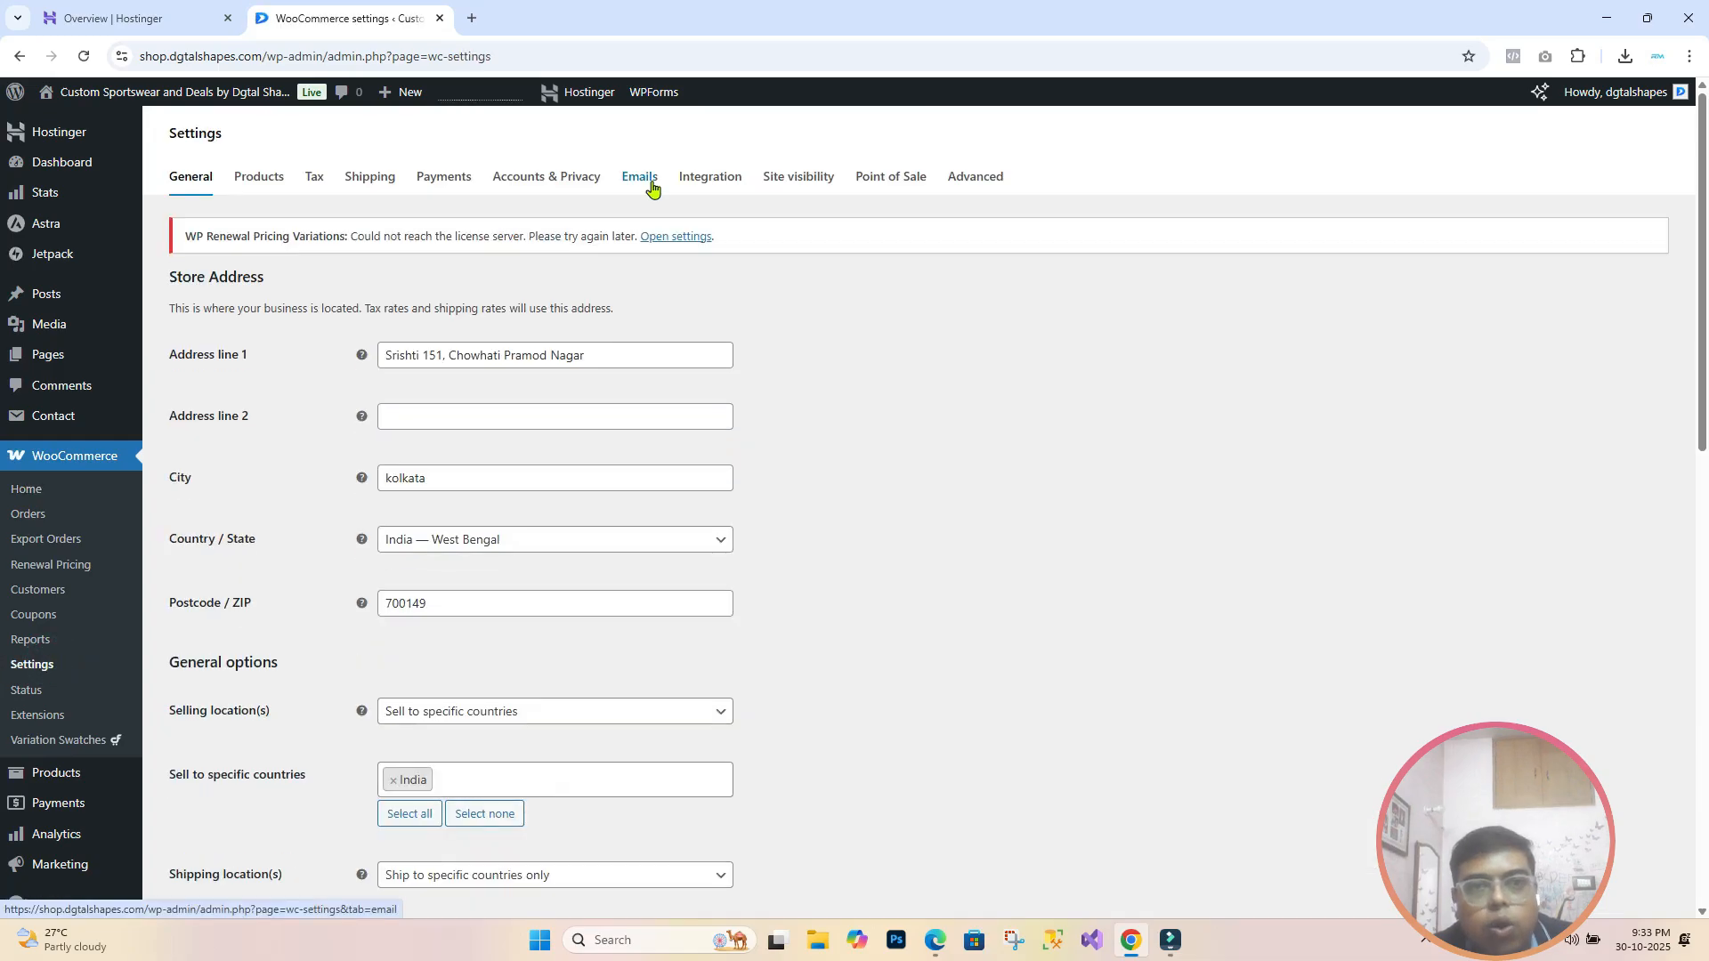
{"action": "left_click", "coordinate": [651, 182]}
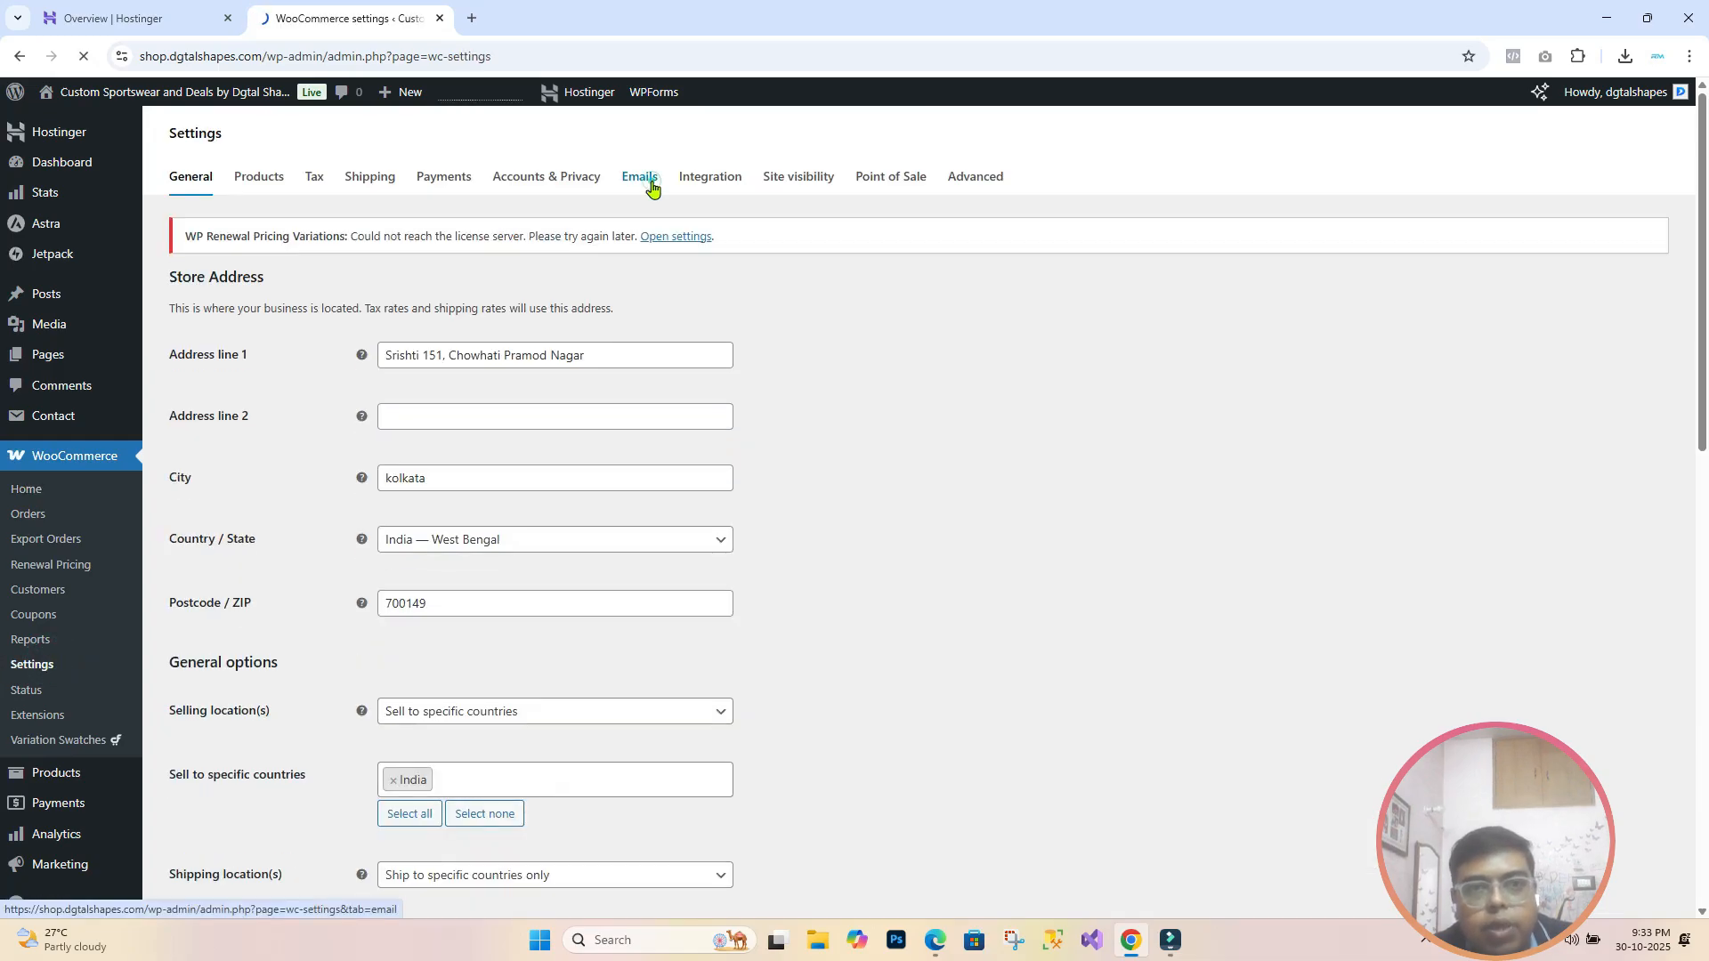
{"action": "scroll", "coordinate": [885, 670], "scroll_direction": "down", "scroll_amount": 5}
{"action": "scroll", "coordinate": [891, 673], "scroll_direction": "down", "scroll_amount": 8}
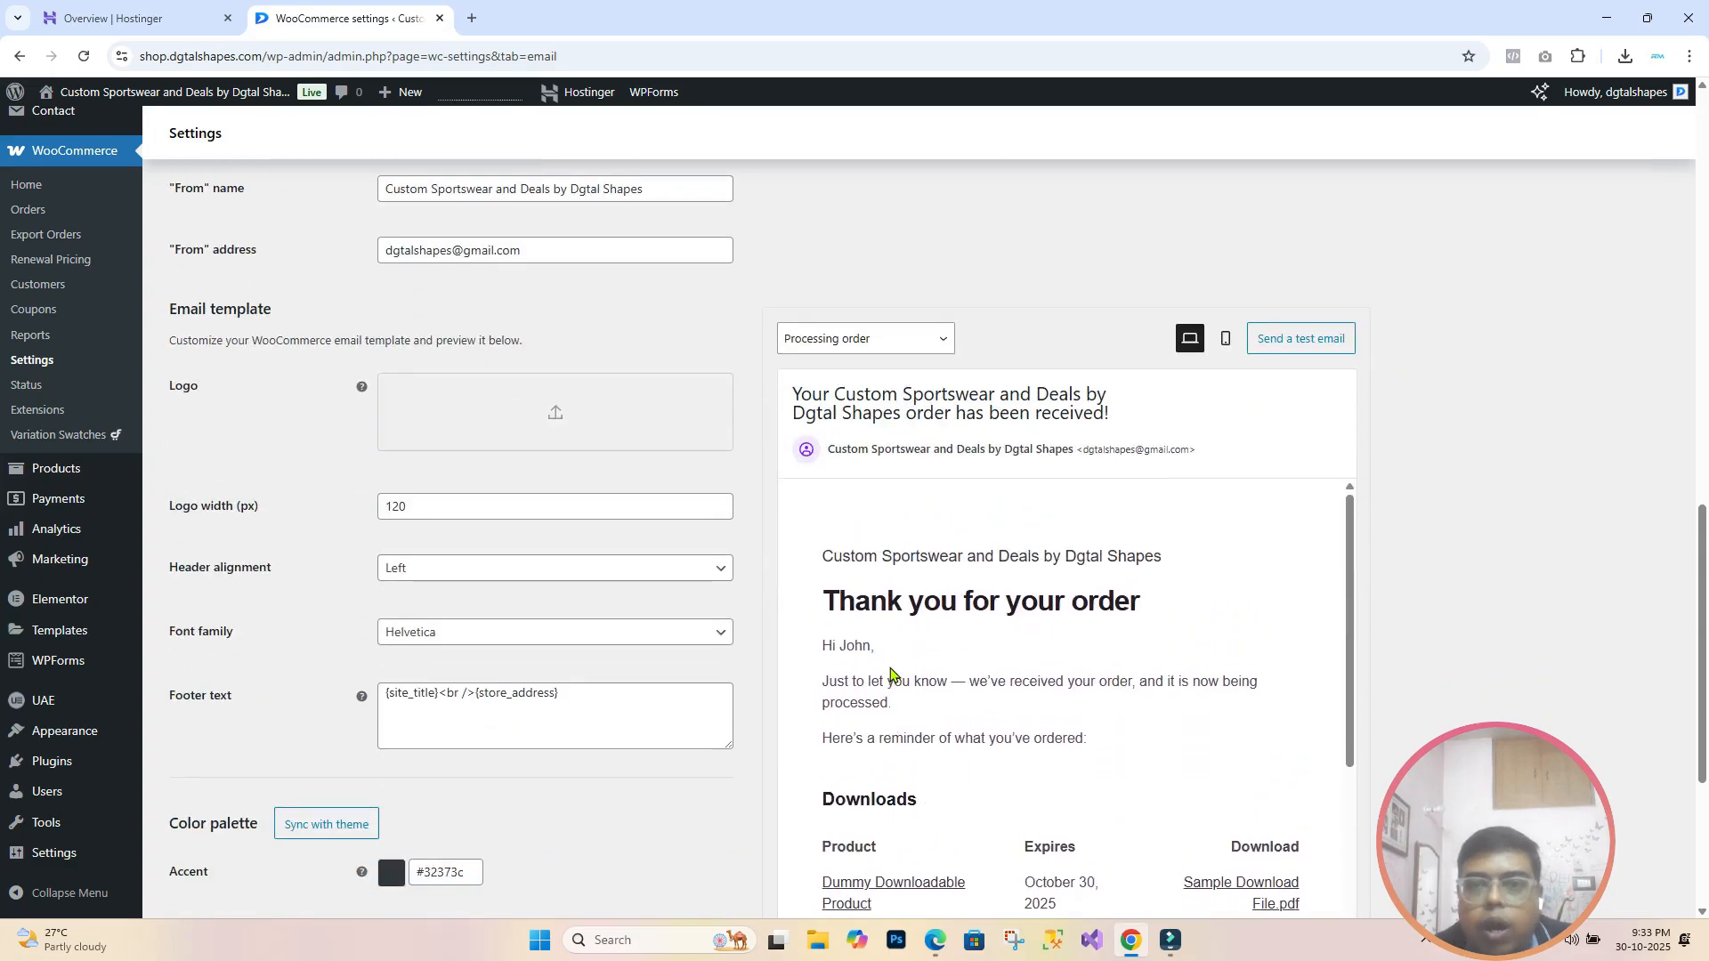
{"action": "scroll", "coordinate": [1616, 516], "scroll_direction": "down", "scroll_amount": 1}
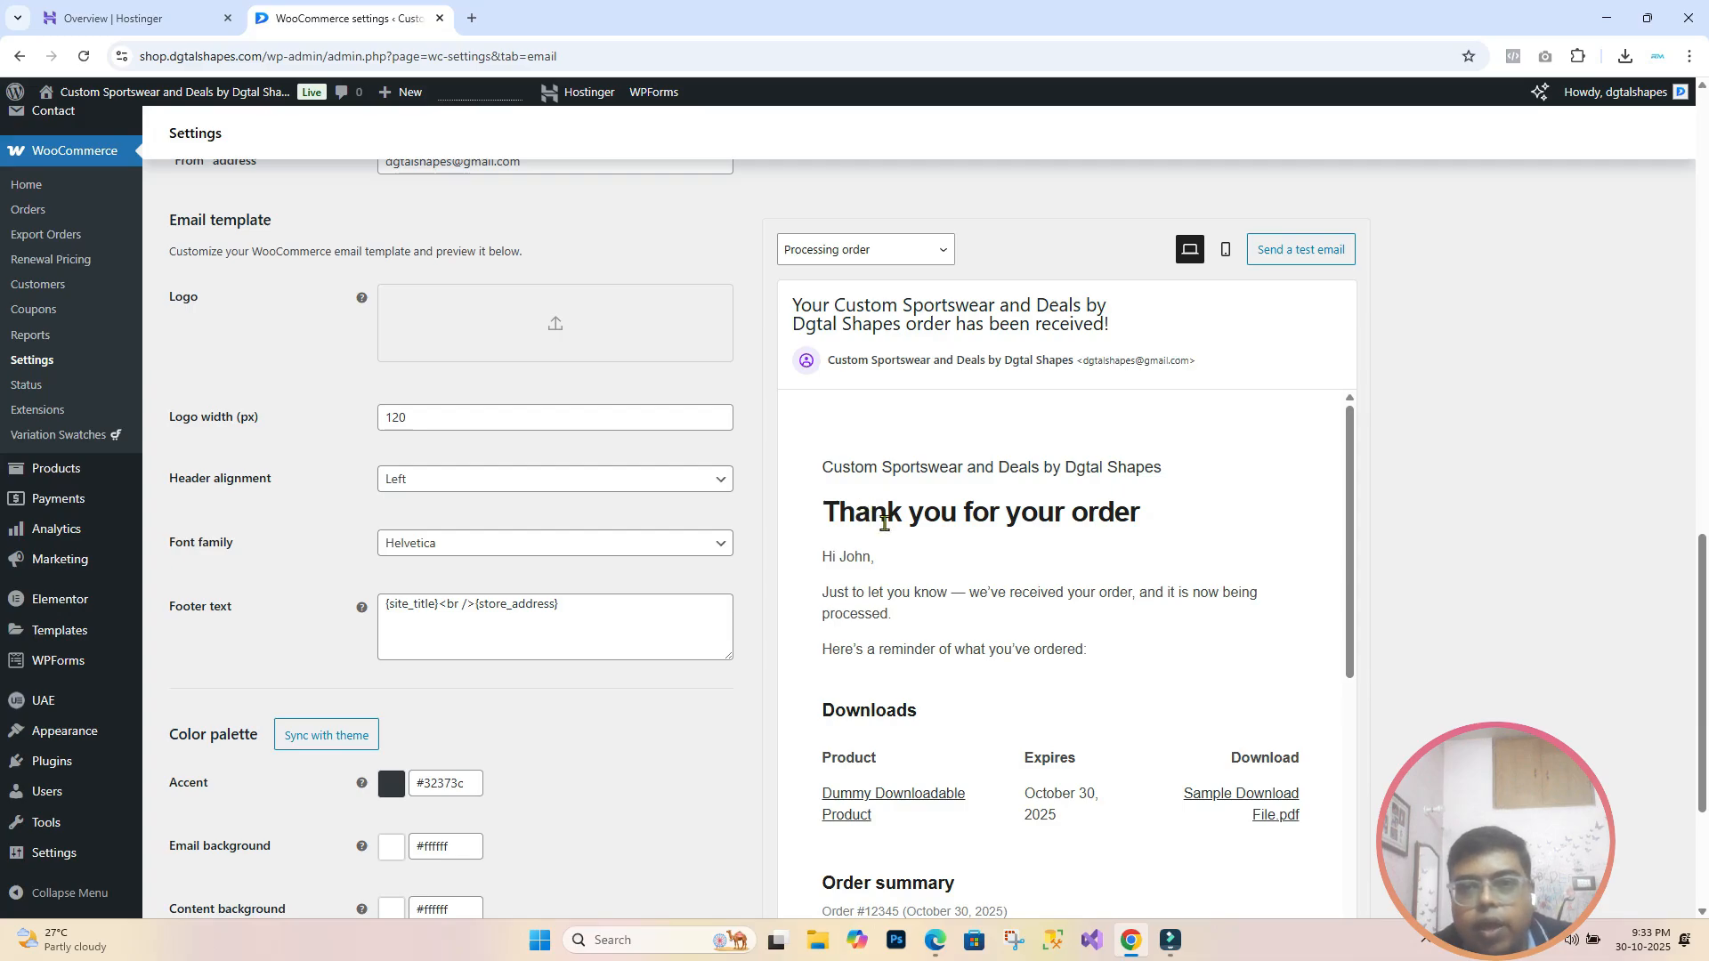
{"action": "scroll", "coordinate": [1270, 561], "scroll_direction": "down", "scroll_amount": 3}
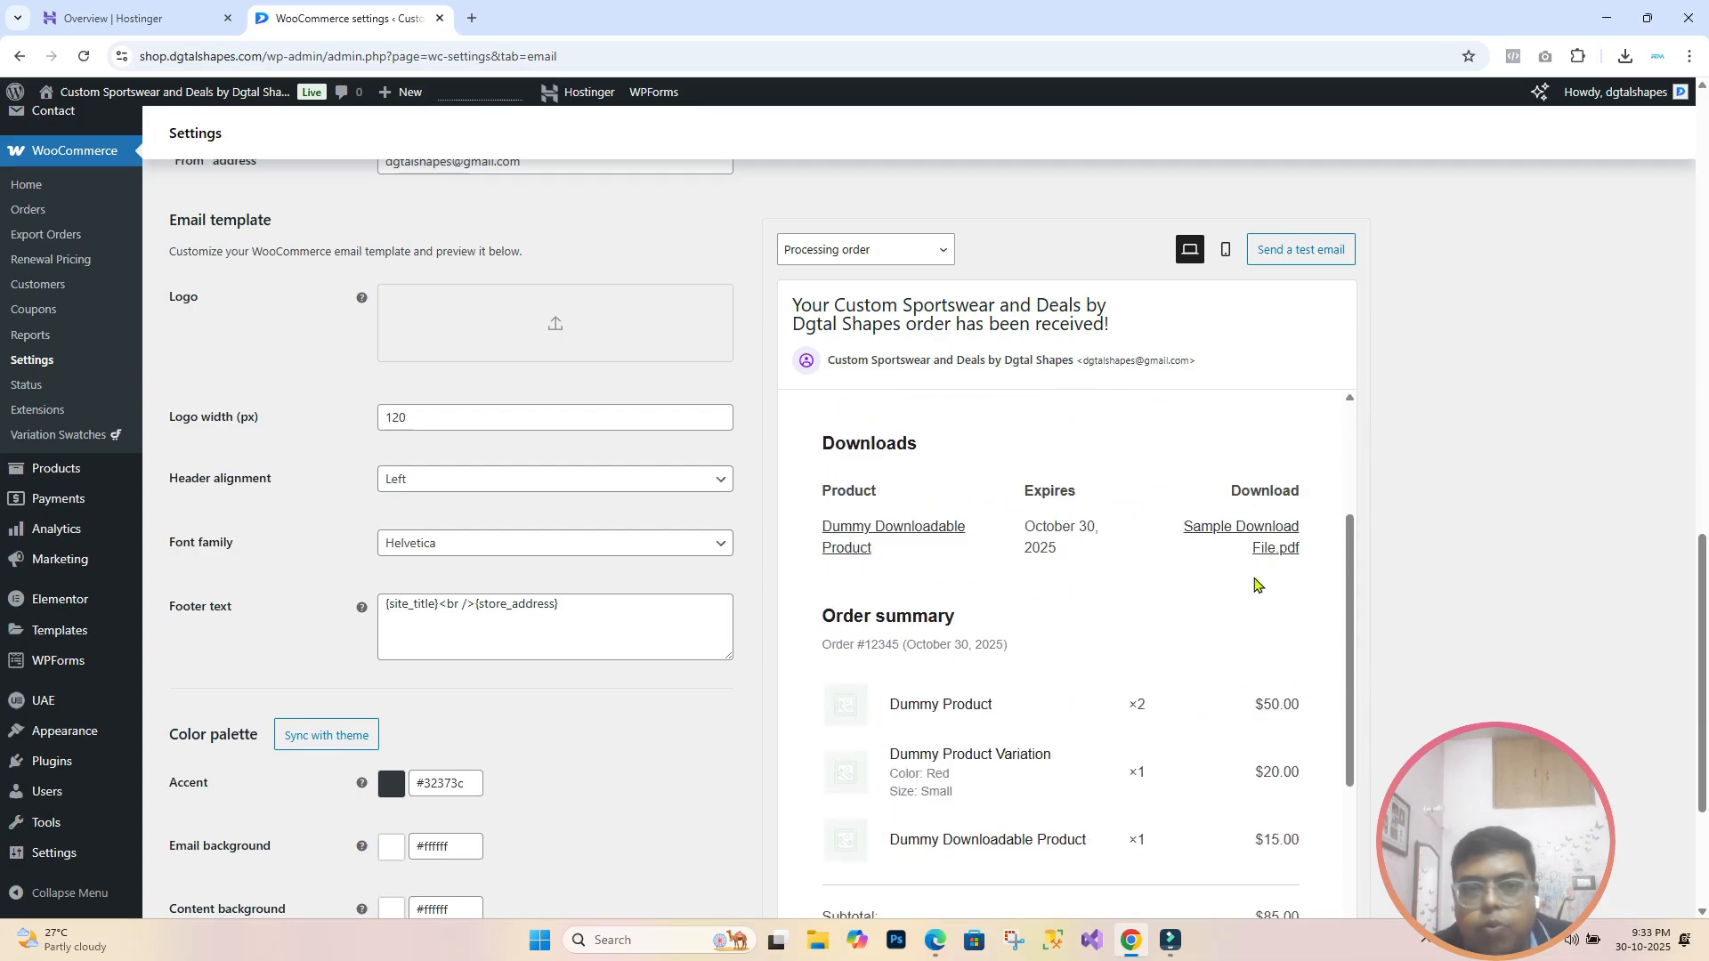
{"action": "scroll", "coordinate": [1255, 584], "scroll_direction": "down", "scroll_amount": 5}
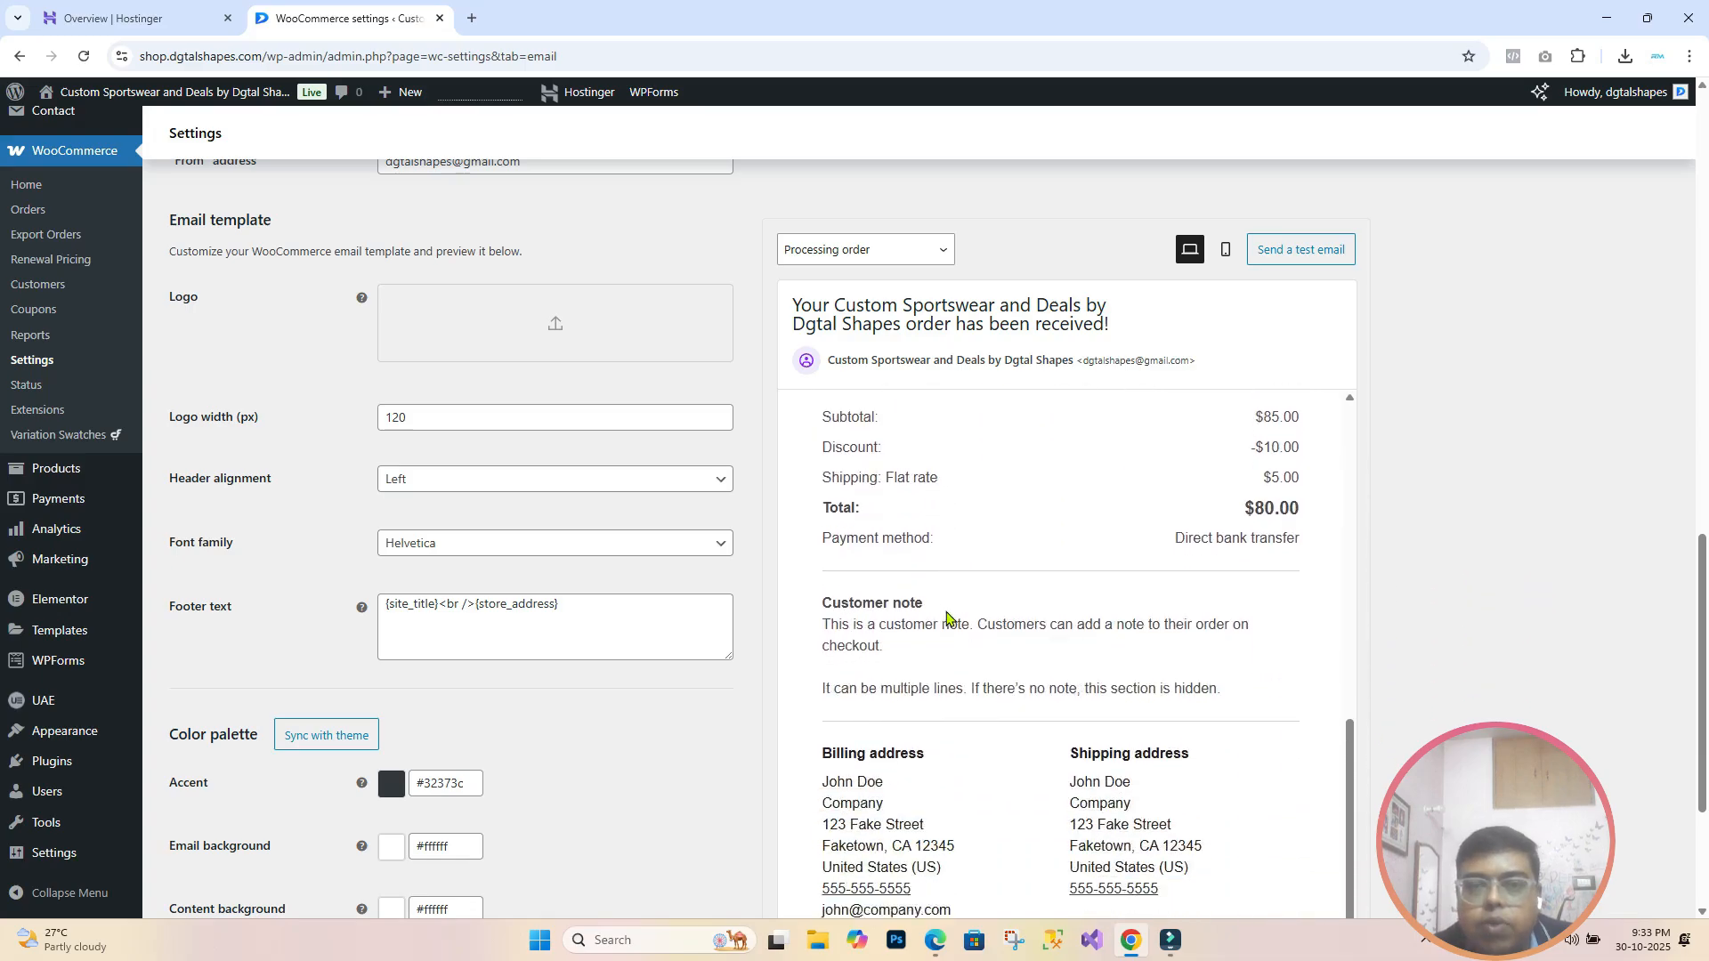
{"action": "scroll", "coordinate": [1202, 641], "scroll_direction": "up", "scroll_amount": 2}
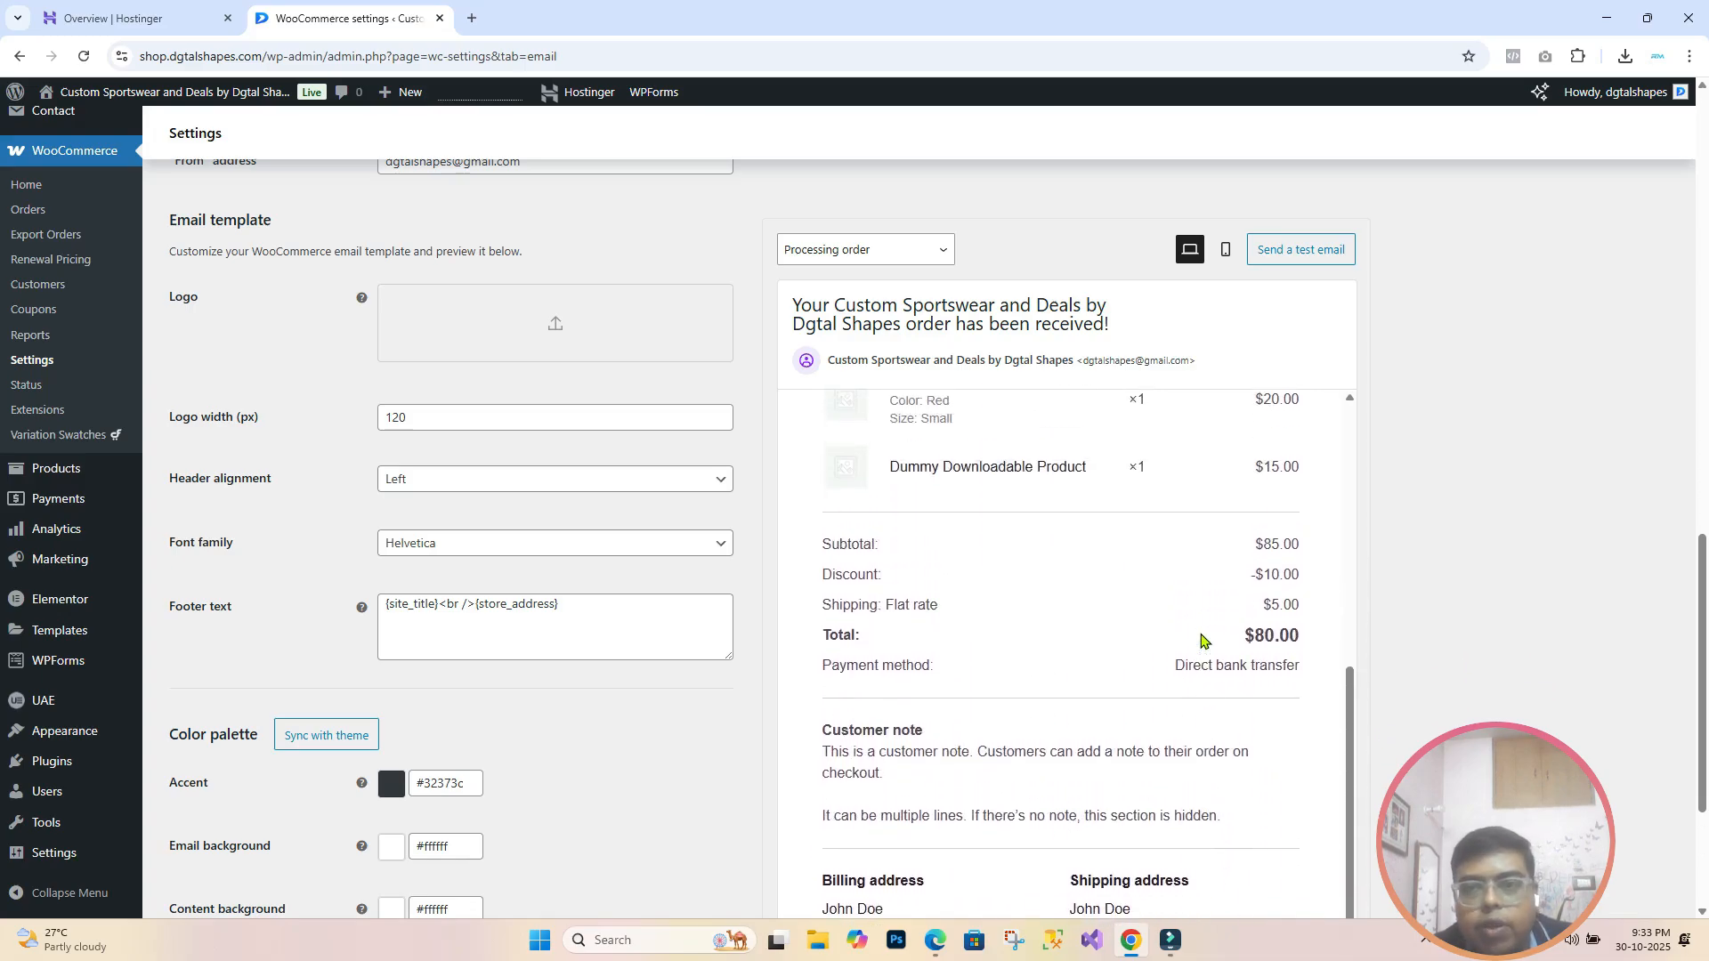
{"action": "scroll", "coordinate": [1200, 659], "scroll_direction": "up", "scroll_amount": 3}
{"action": "scroll", "coordinate": [1175, 663], "scroll_direction": "down", "scroll_amount": 2}
{"action": "scroll", "coordinate": [1164, 652], "scroll_direction": "up", "scroll_amount": 2}
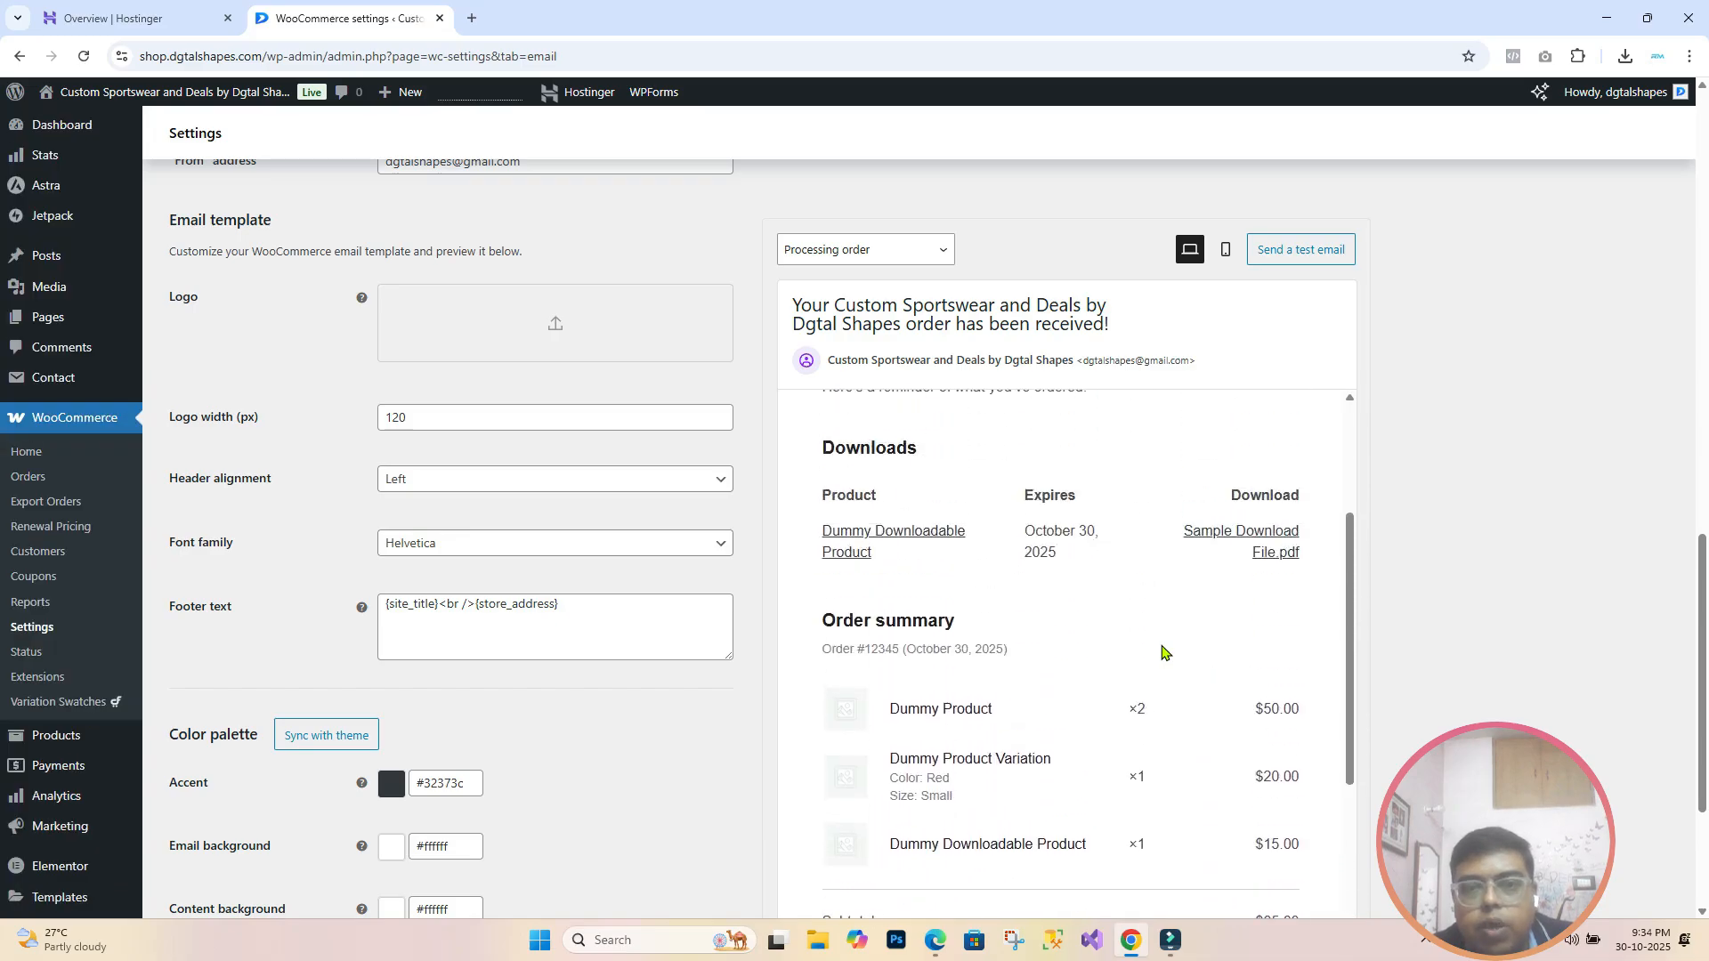
{"action": "scroll", "coordinate": [1162, 653], "scroll_direction": "up", "scroll_amount": 3}
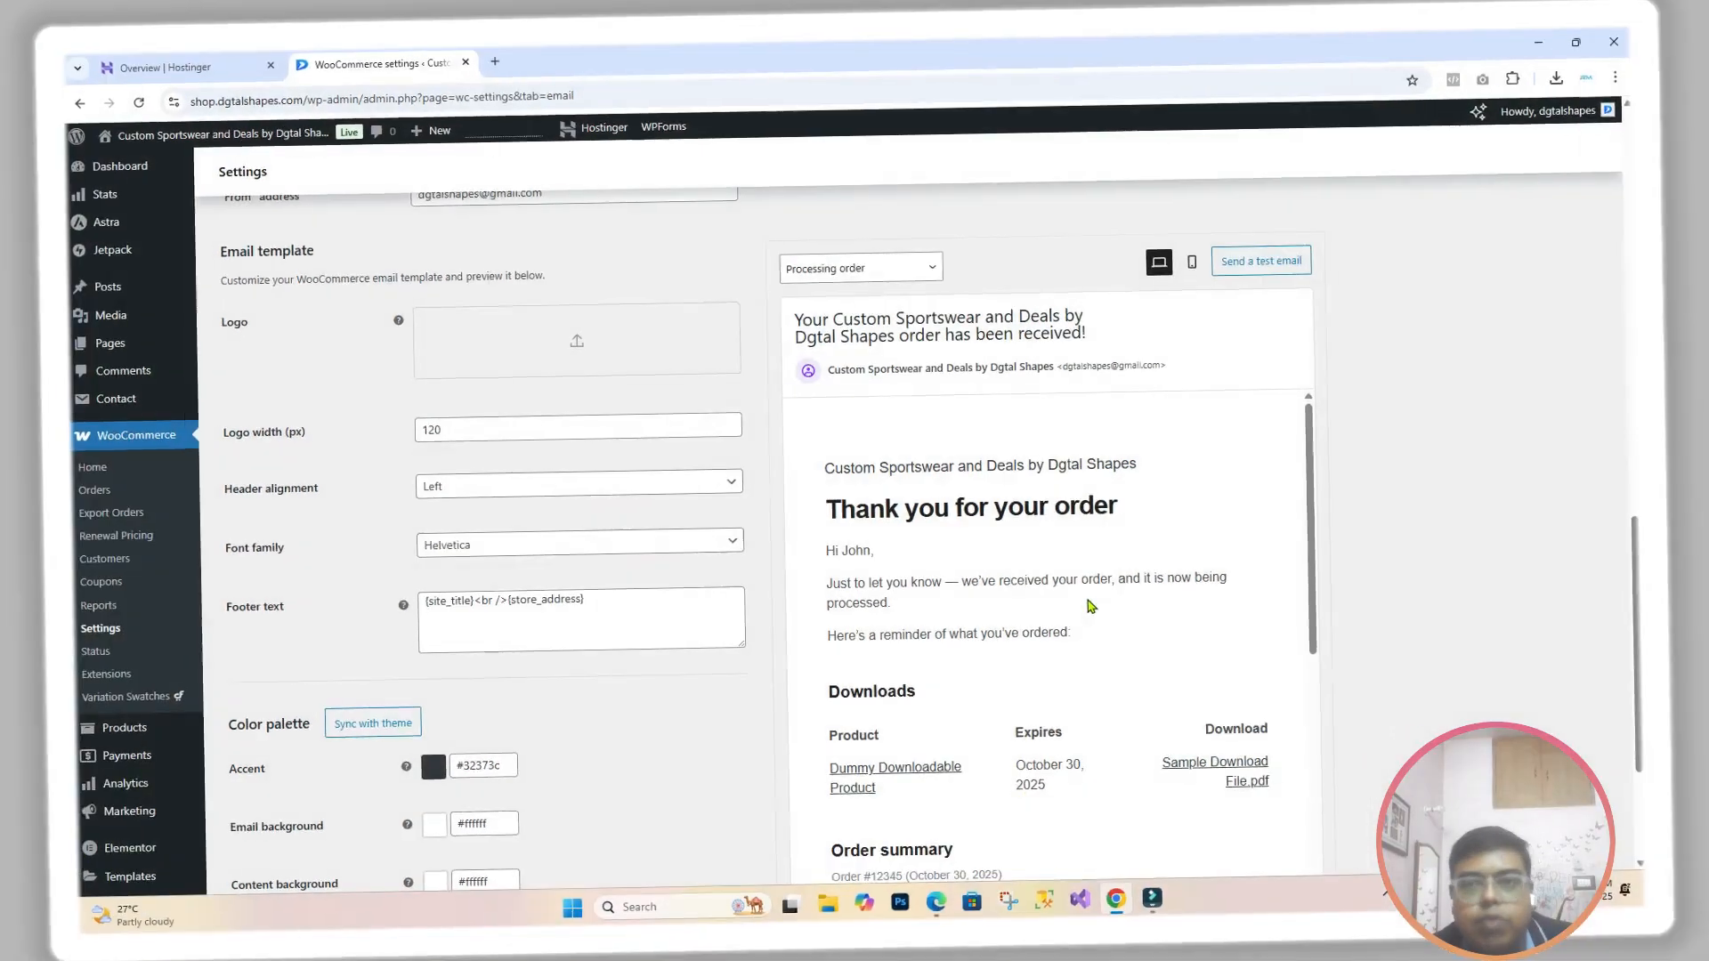
{"action": "scroll", "coordinate": [1139, 611], "scroll_direction": "up", "scroll_amount": 1}
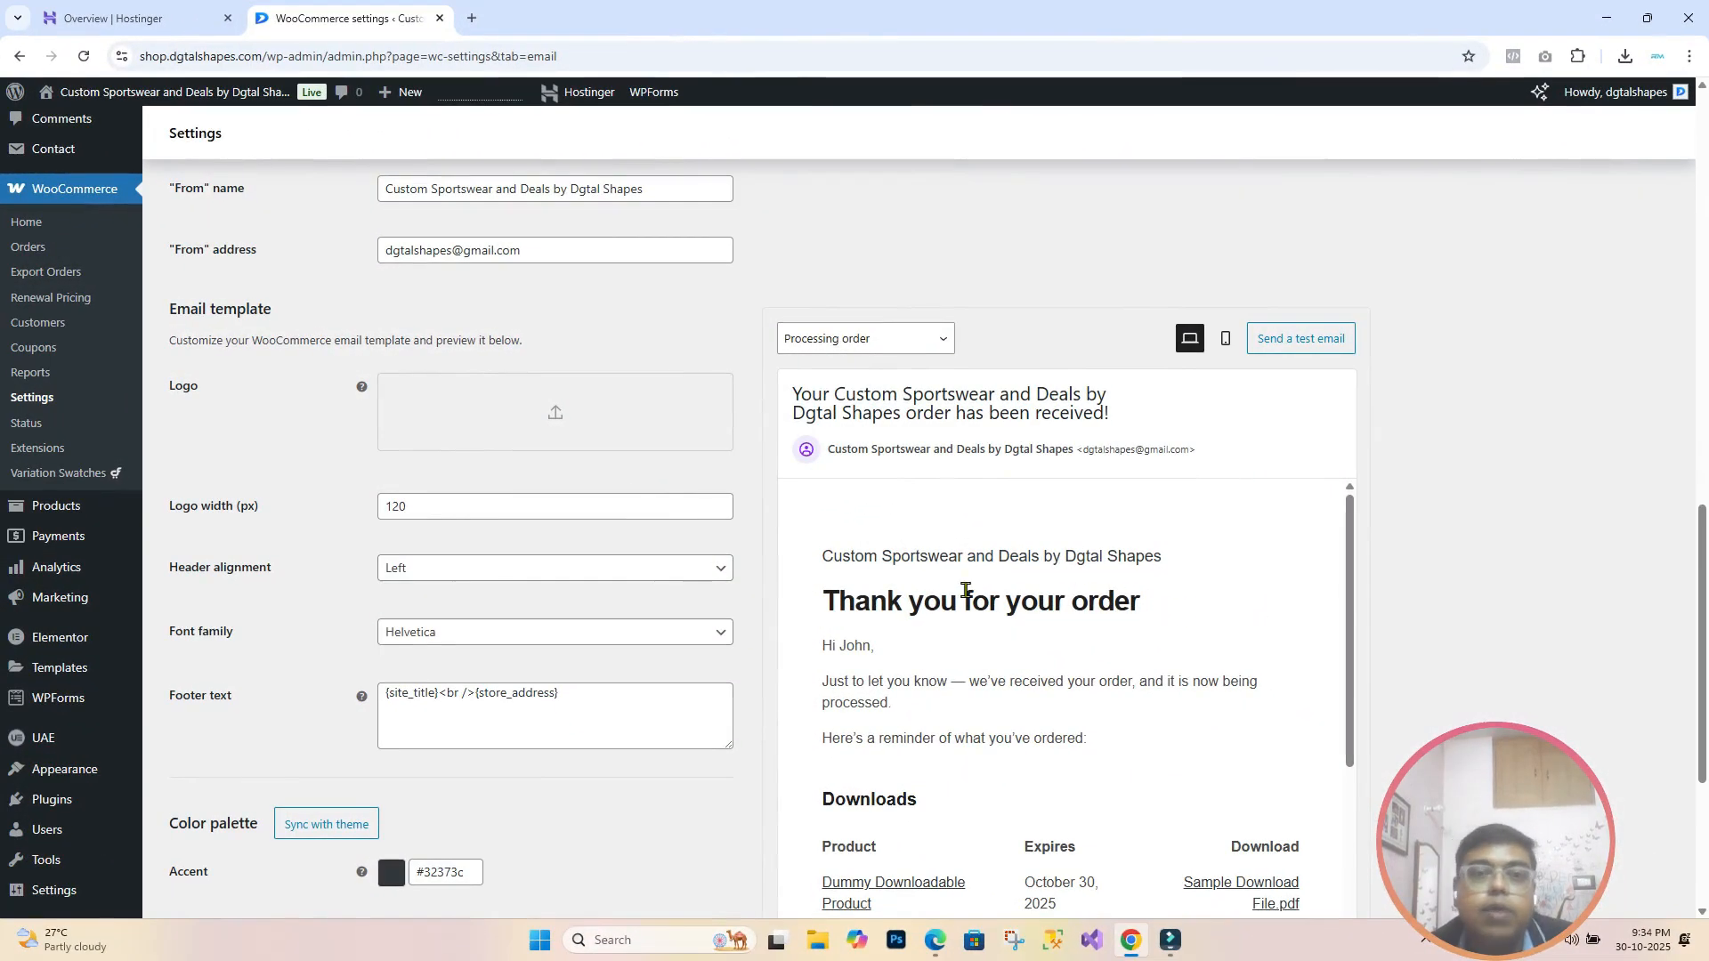
{"action": "scroll", "coordinate": [969, 593], "scroll_direction": "up", "scroll_amount": 1}
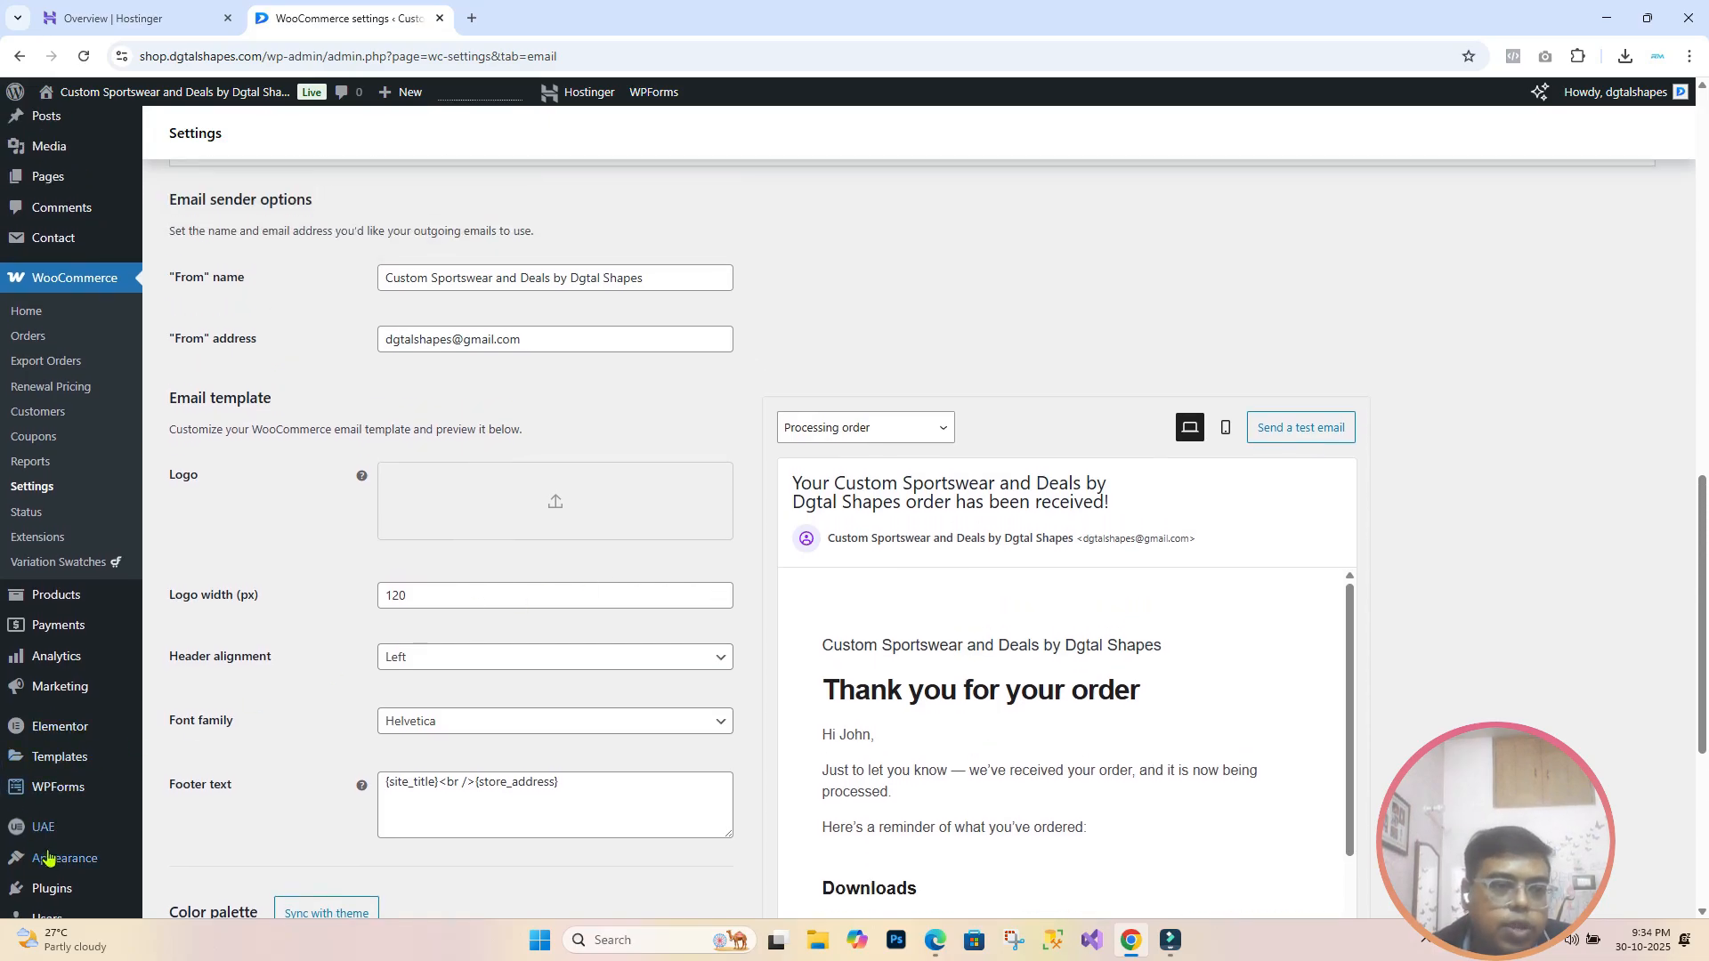
Step: Bring up the Plugins > Installed Plugins list
{"action": "mouse_move", "coordinate": [59, 700]}
{"action": "mouse_move", "coordinate": [54, 886]}
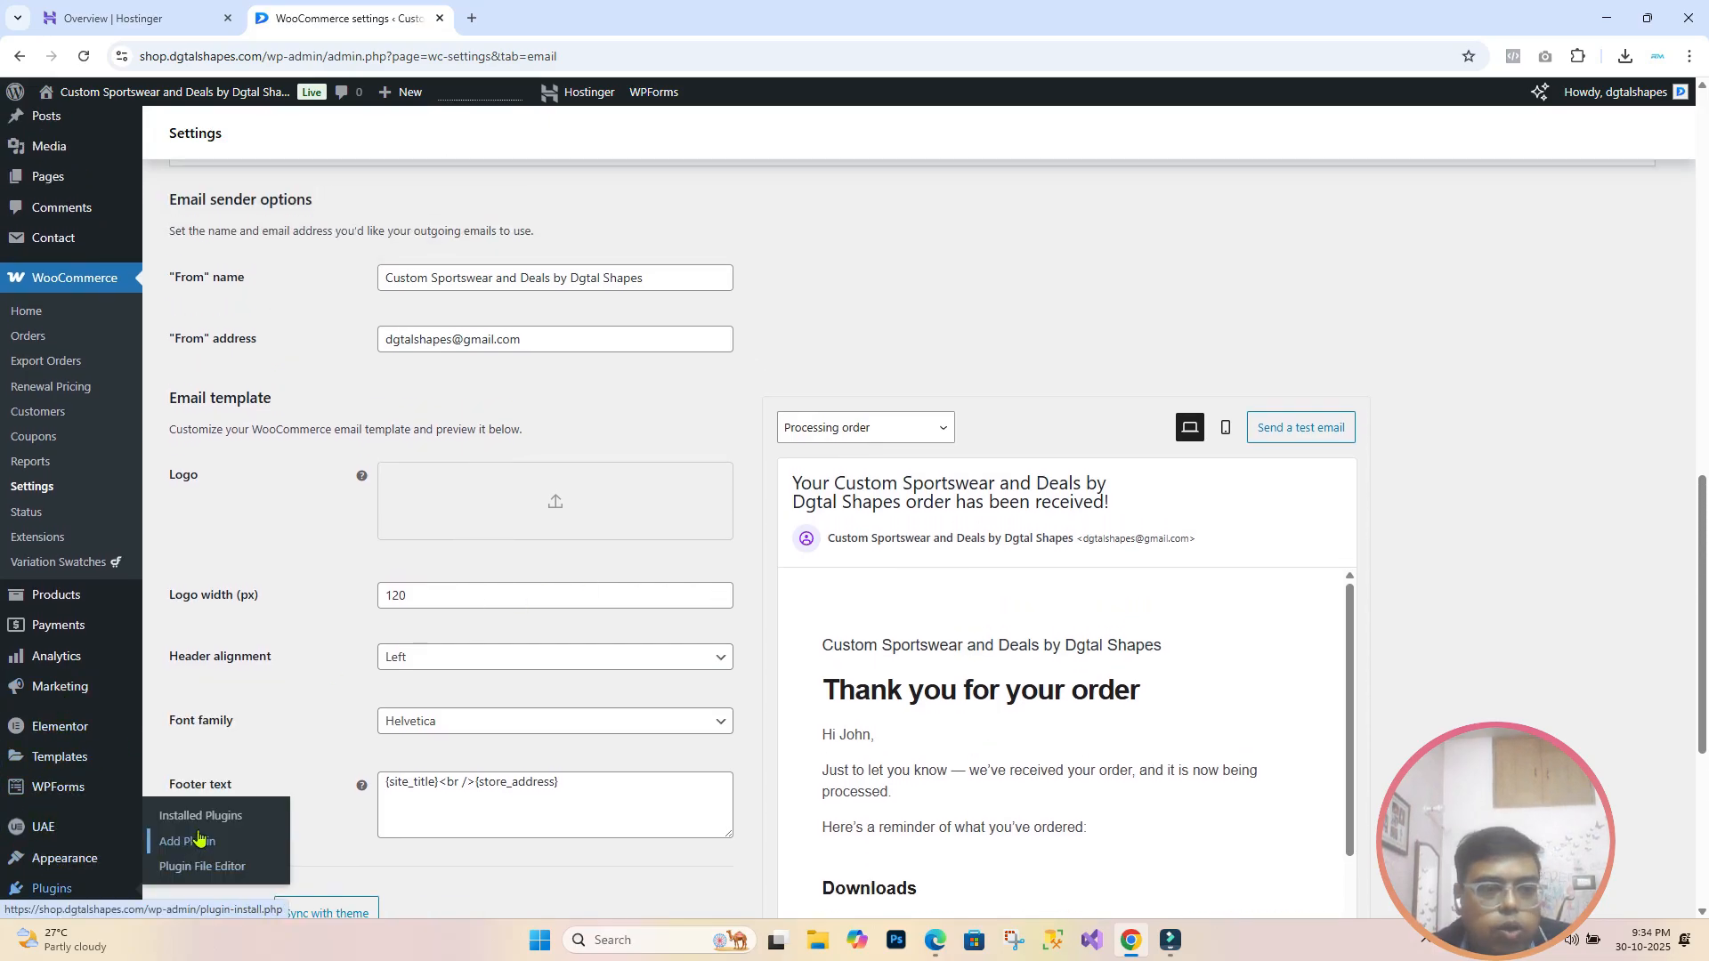
{"action": "left_click", "coordinate": [198, 828]}
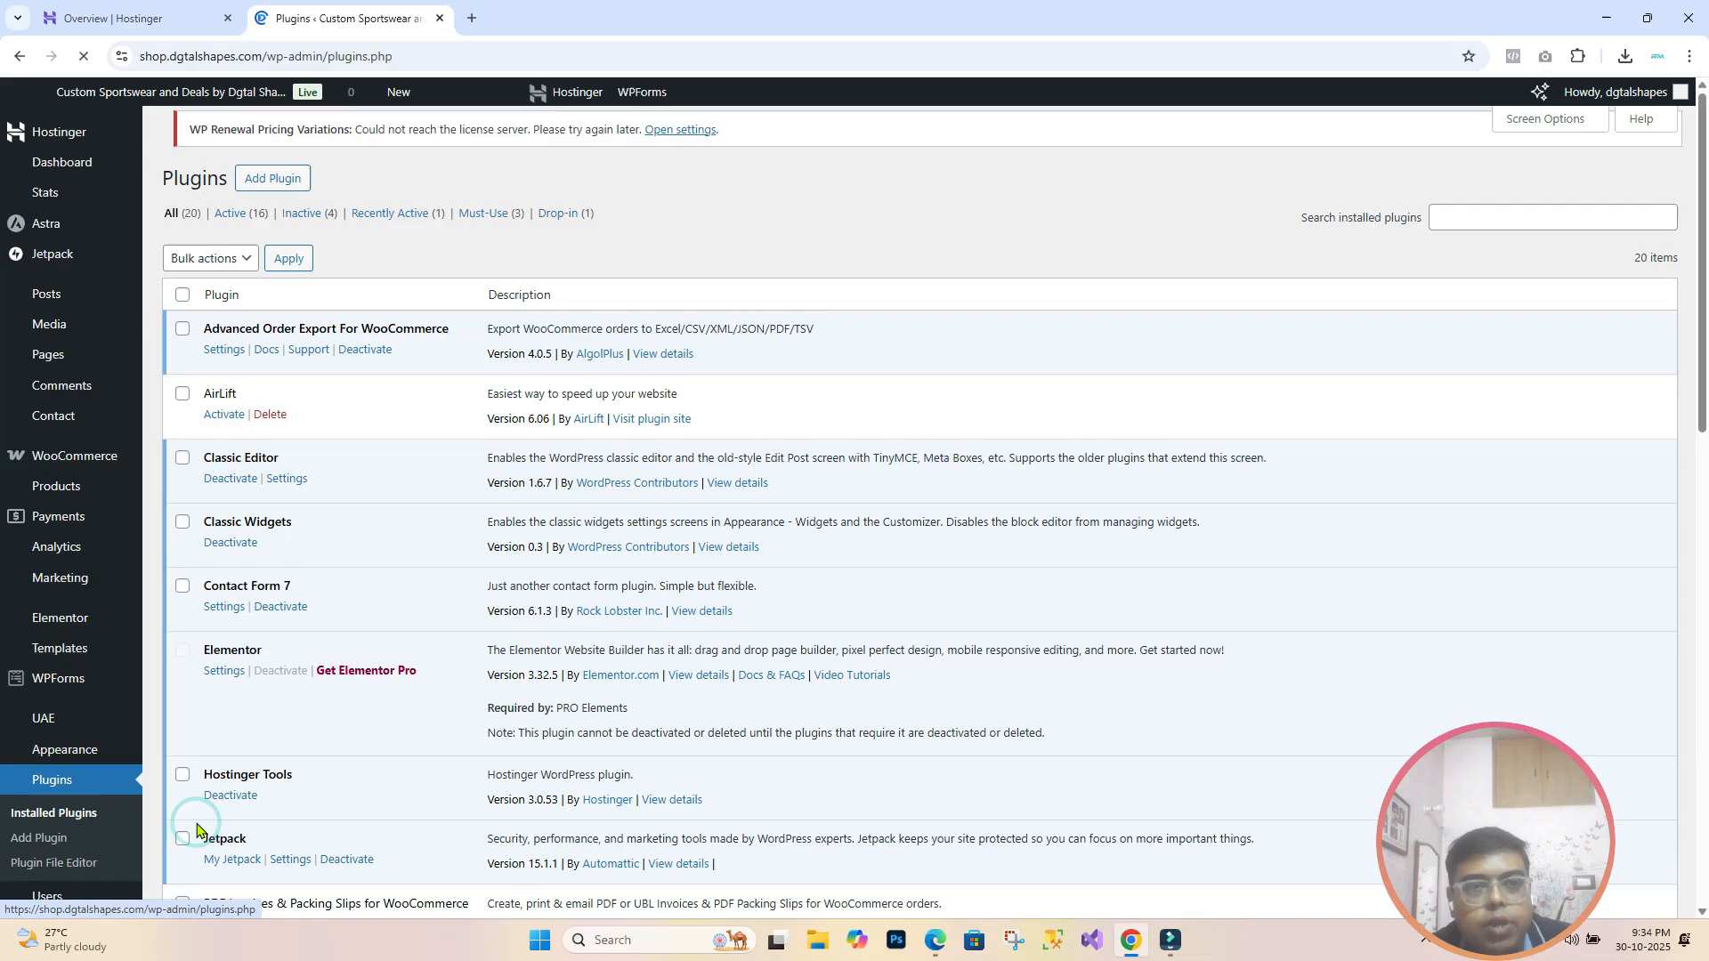
Step: Activate PDF Invoices & Packing Slips for WooCommerce and open its Settings page
{"action": "scroll", "coordinate": [293, 651], "scroll_direction": "down", "scroll_amount": 3}
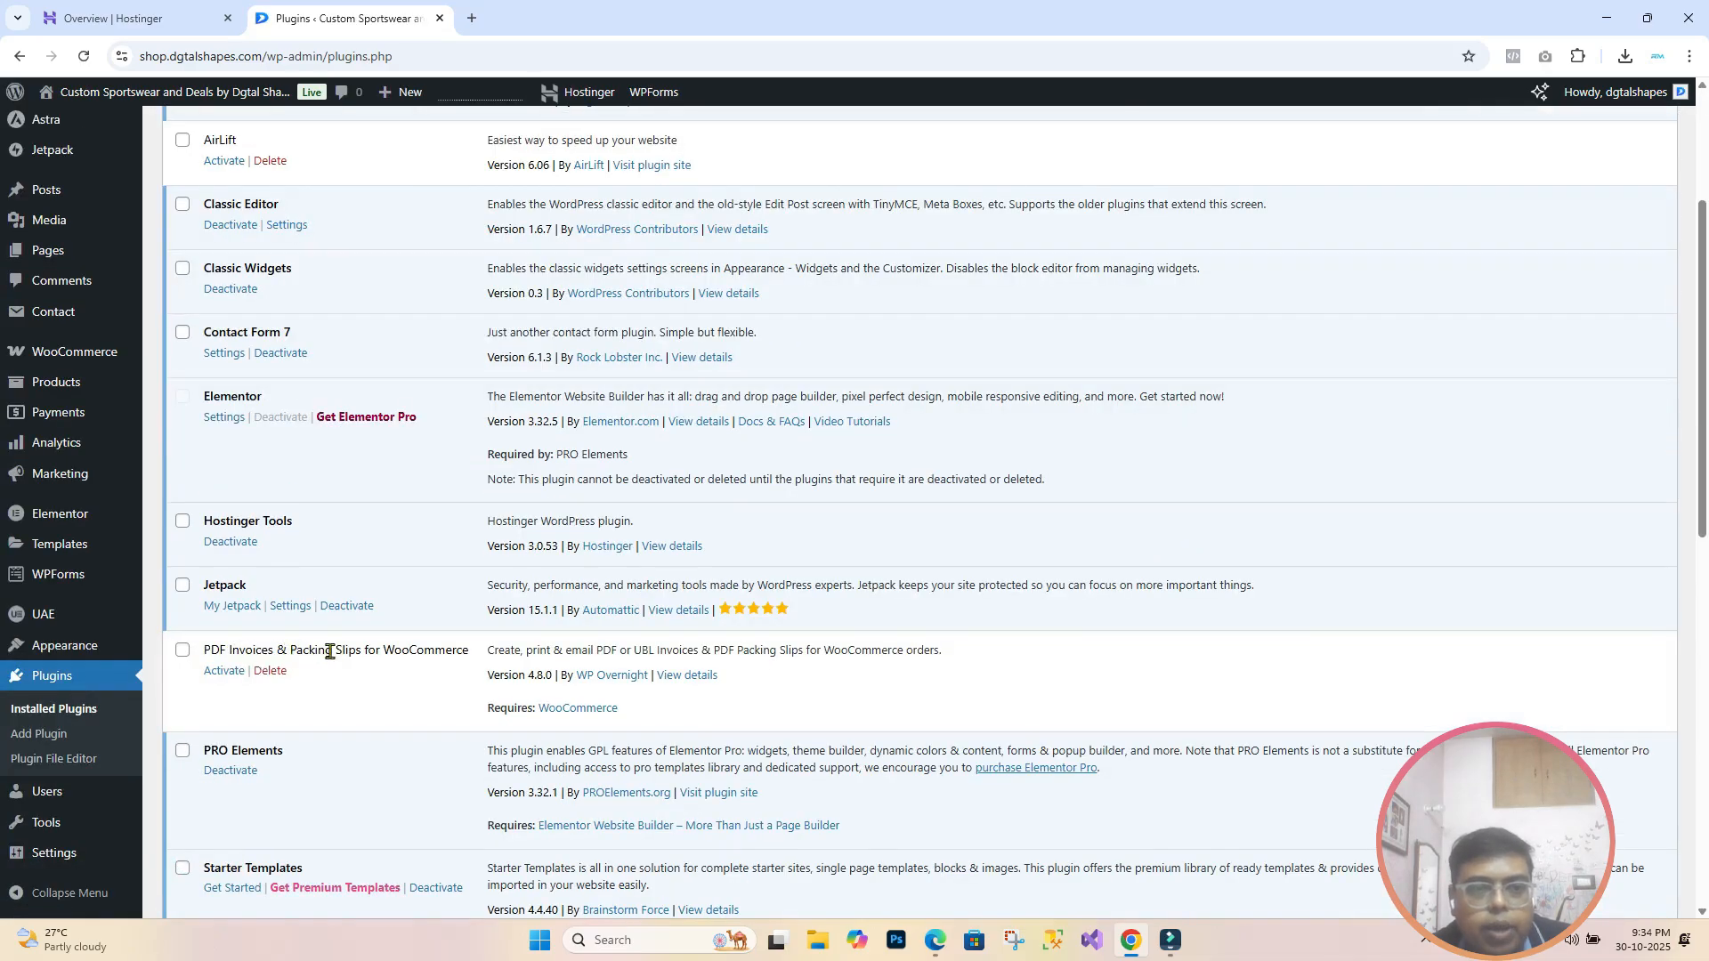
{"action": "left_click", "coordinate": [224, 672]}
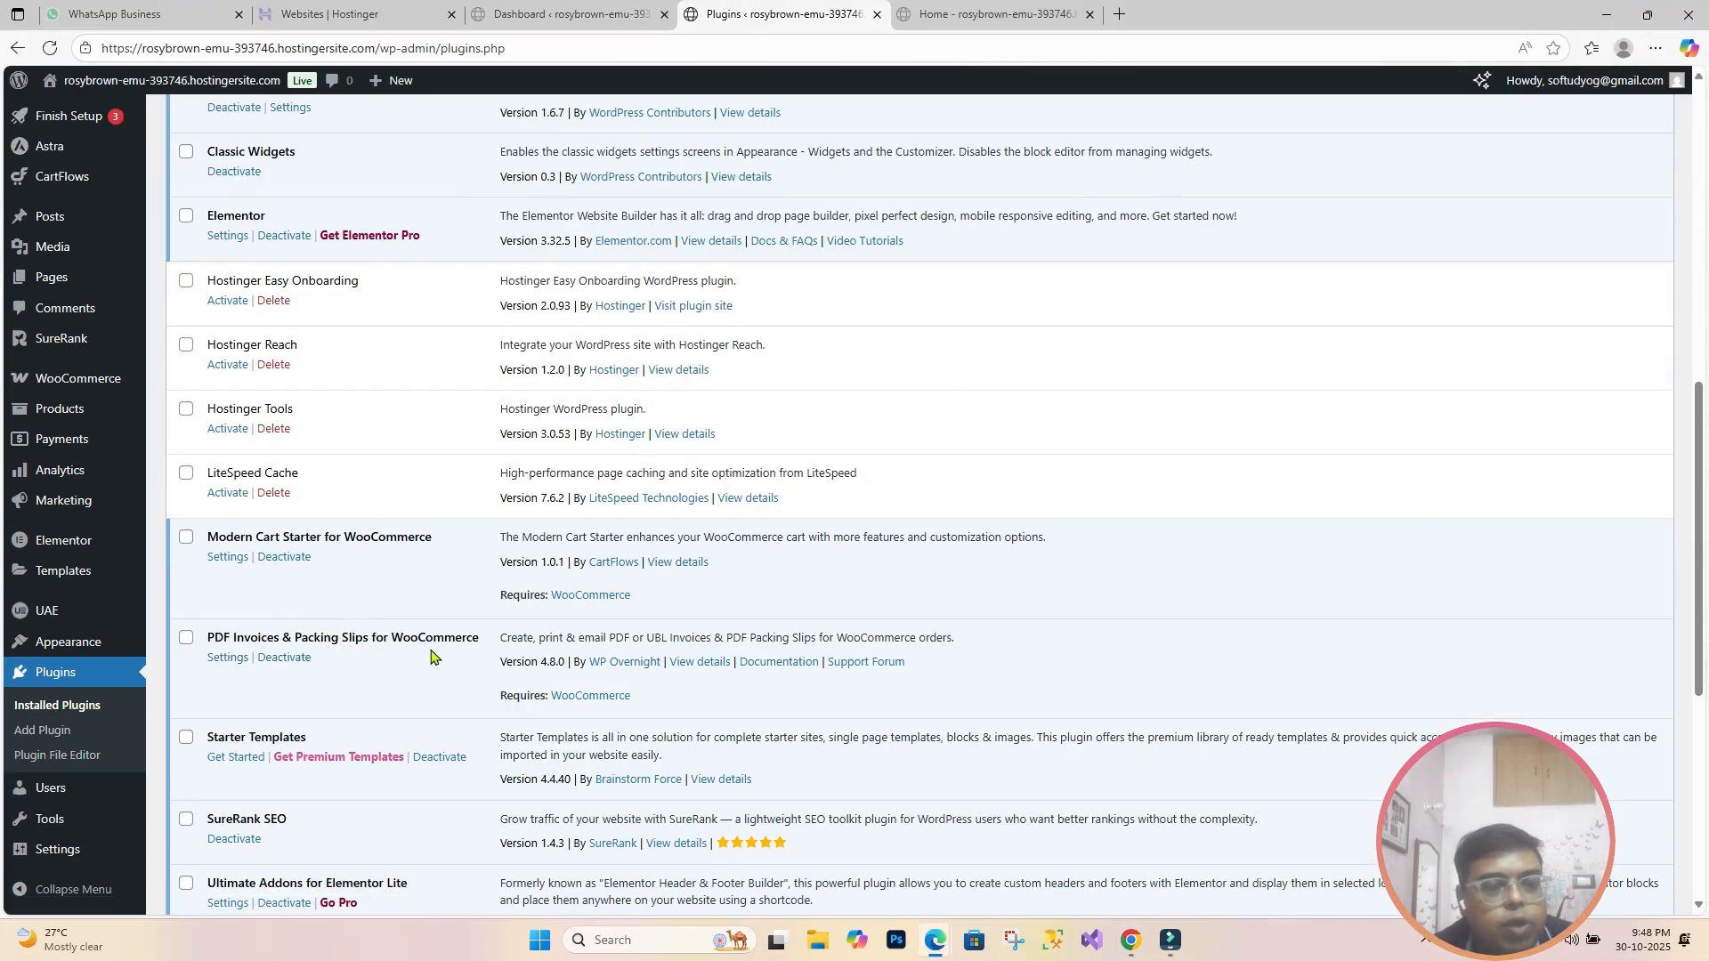
{"action": "left_click", "coordinate": [223, 658]}
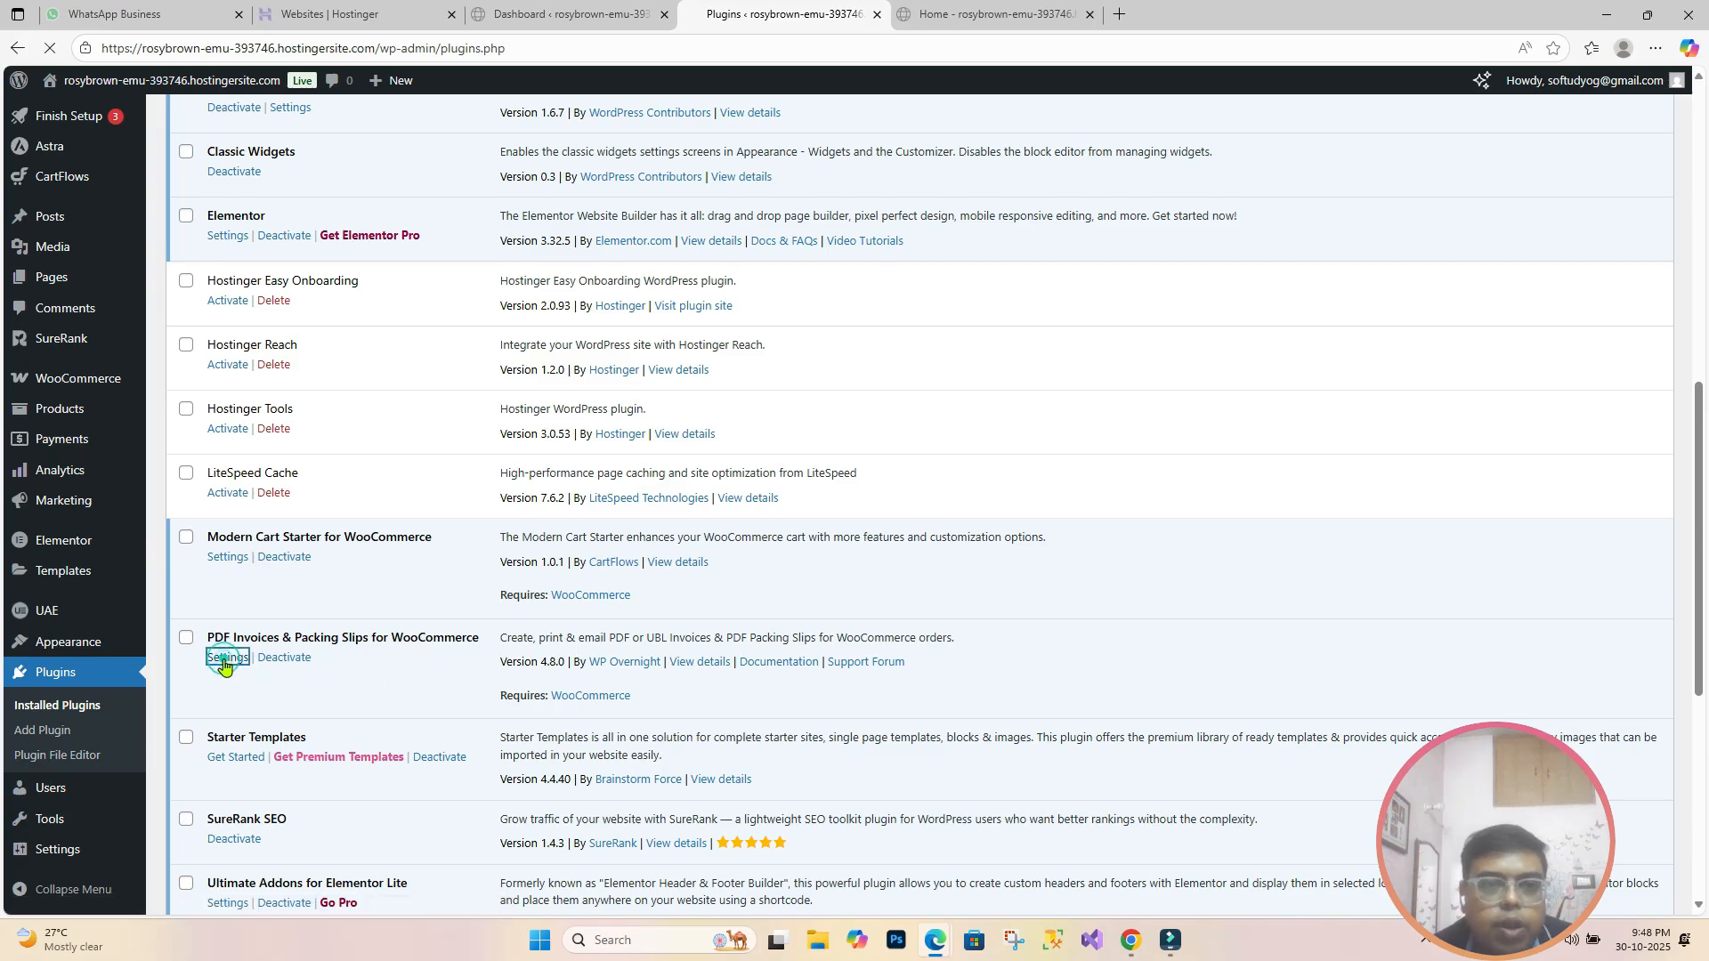
{"action": "scroll", "coordinate": [535, 585], "scroll_direction": "down", "scroll_amount": 3}
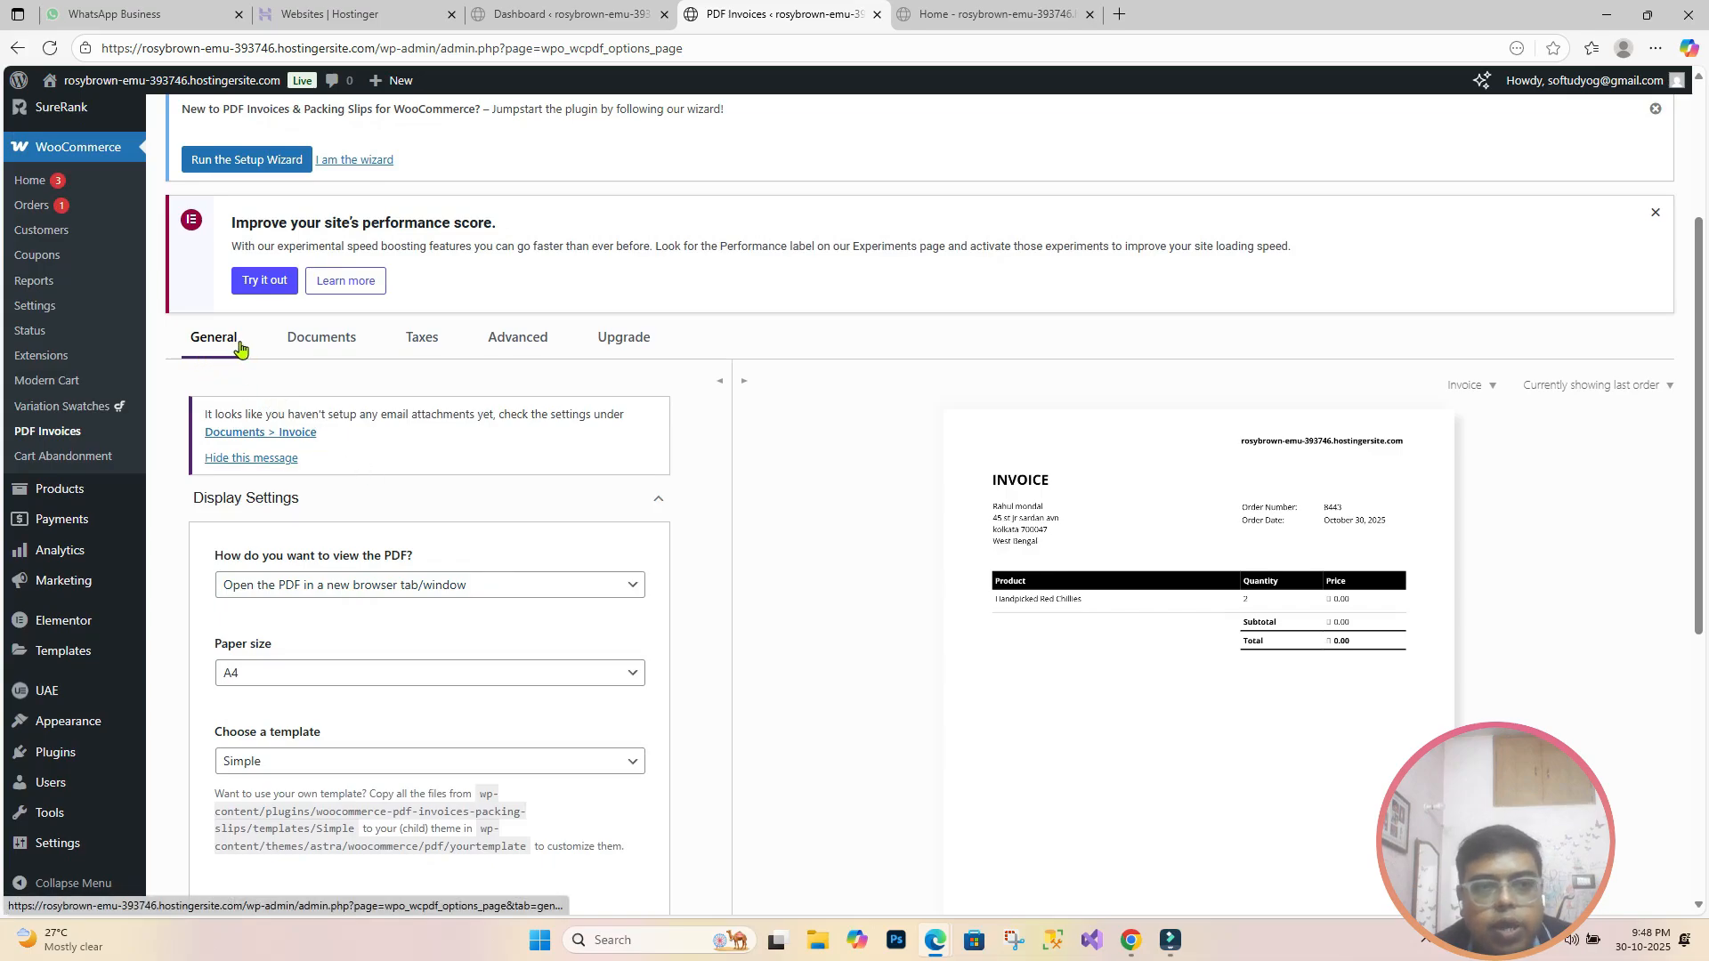
{"action": "scroll", "coordinate": [236, 347], "scroll_direction": "down", "scroll_amount": 1}
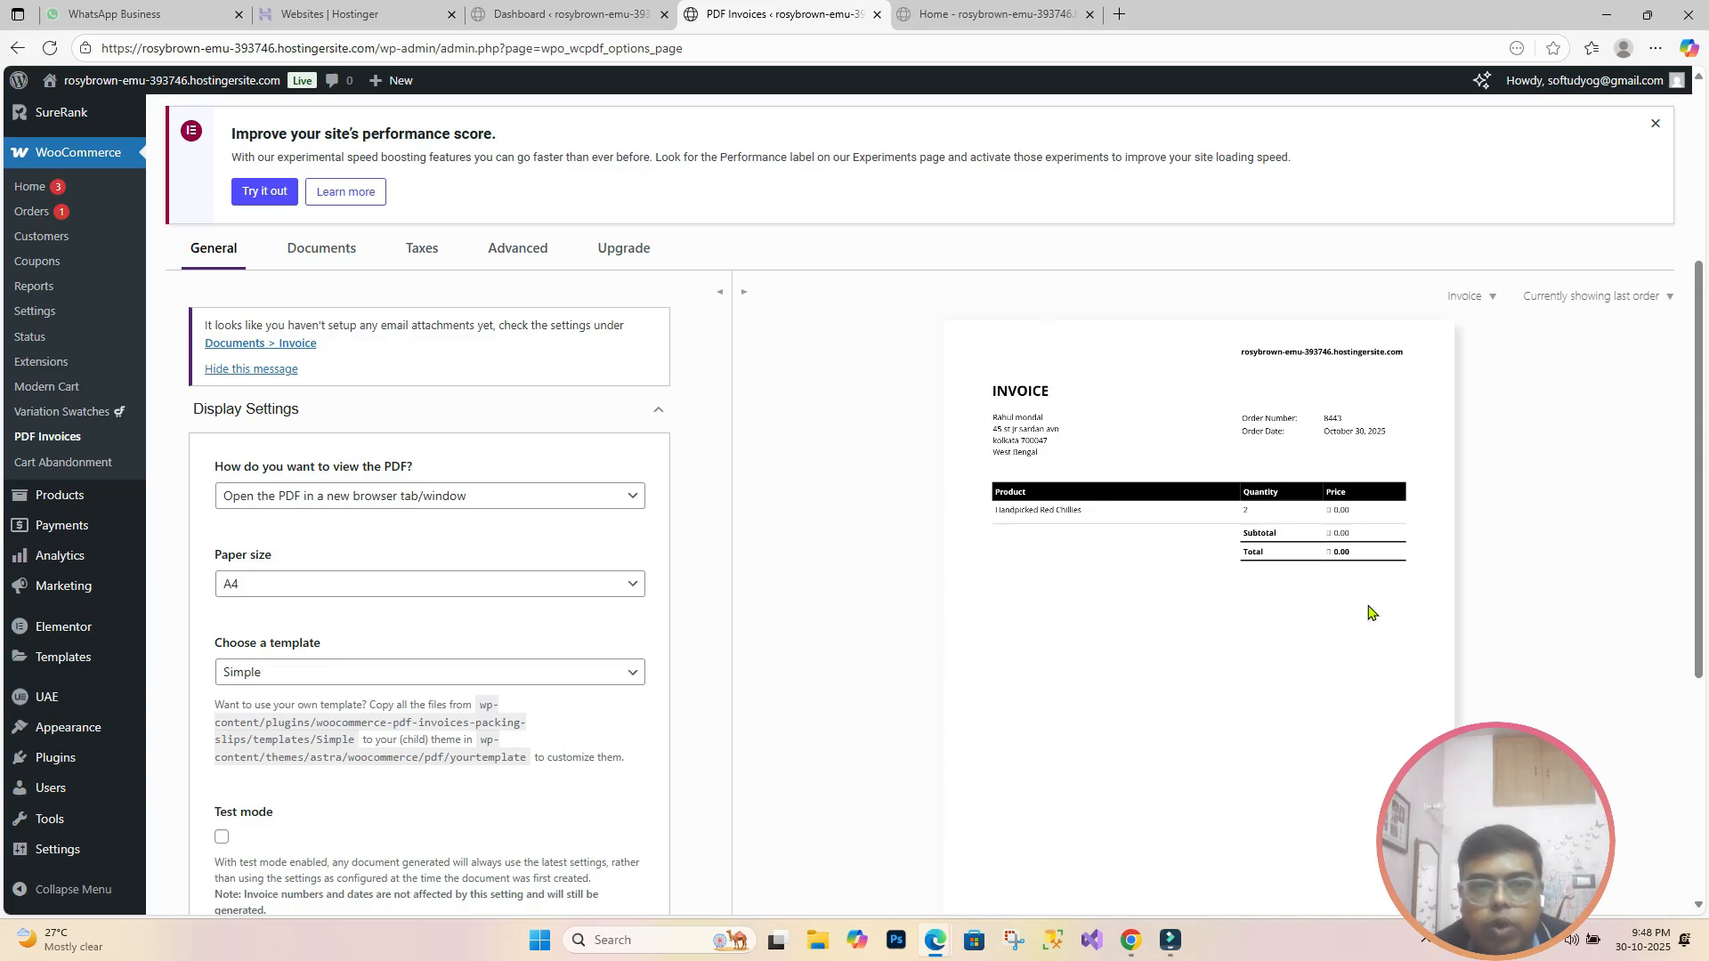
{"action": "scroll", "coordinate": [295, 559], "scroll_direction": "down", "scroll_amount": 1}
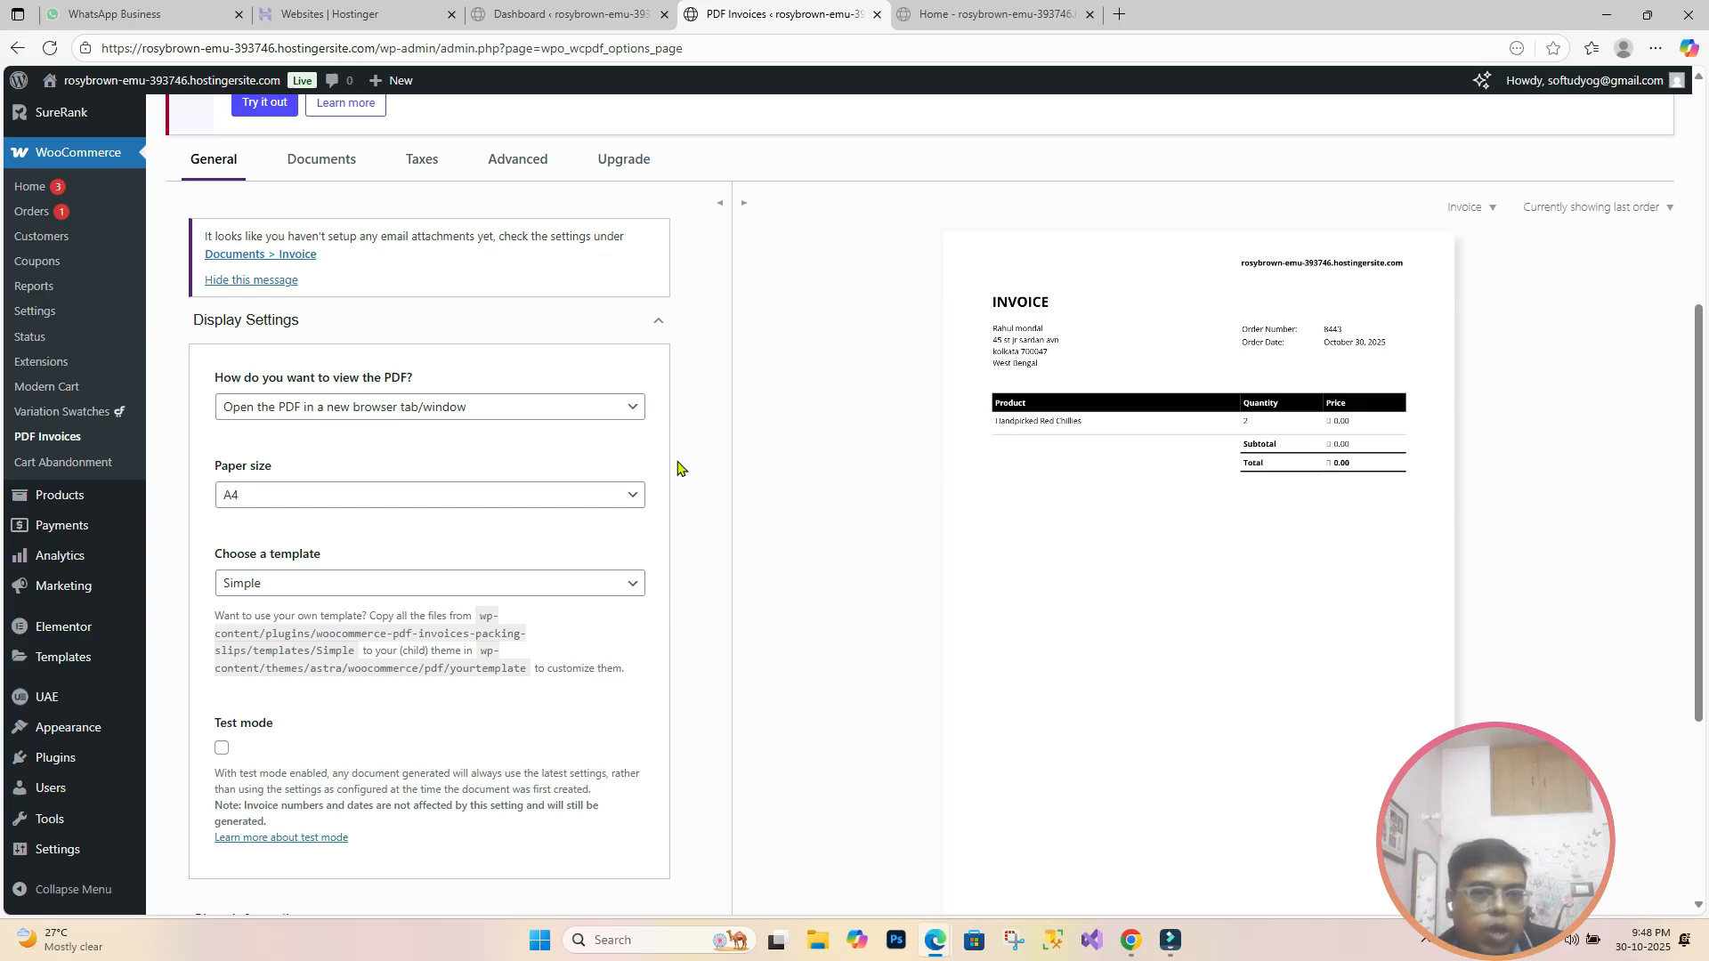
{"action": "left_click", "coordinate": [630, 413]}
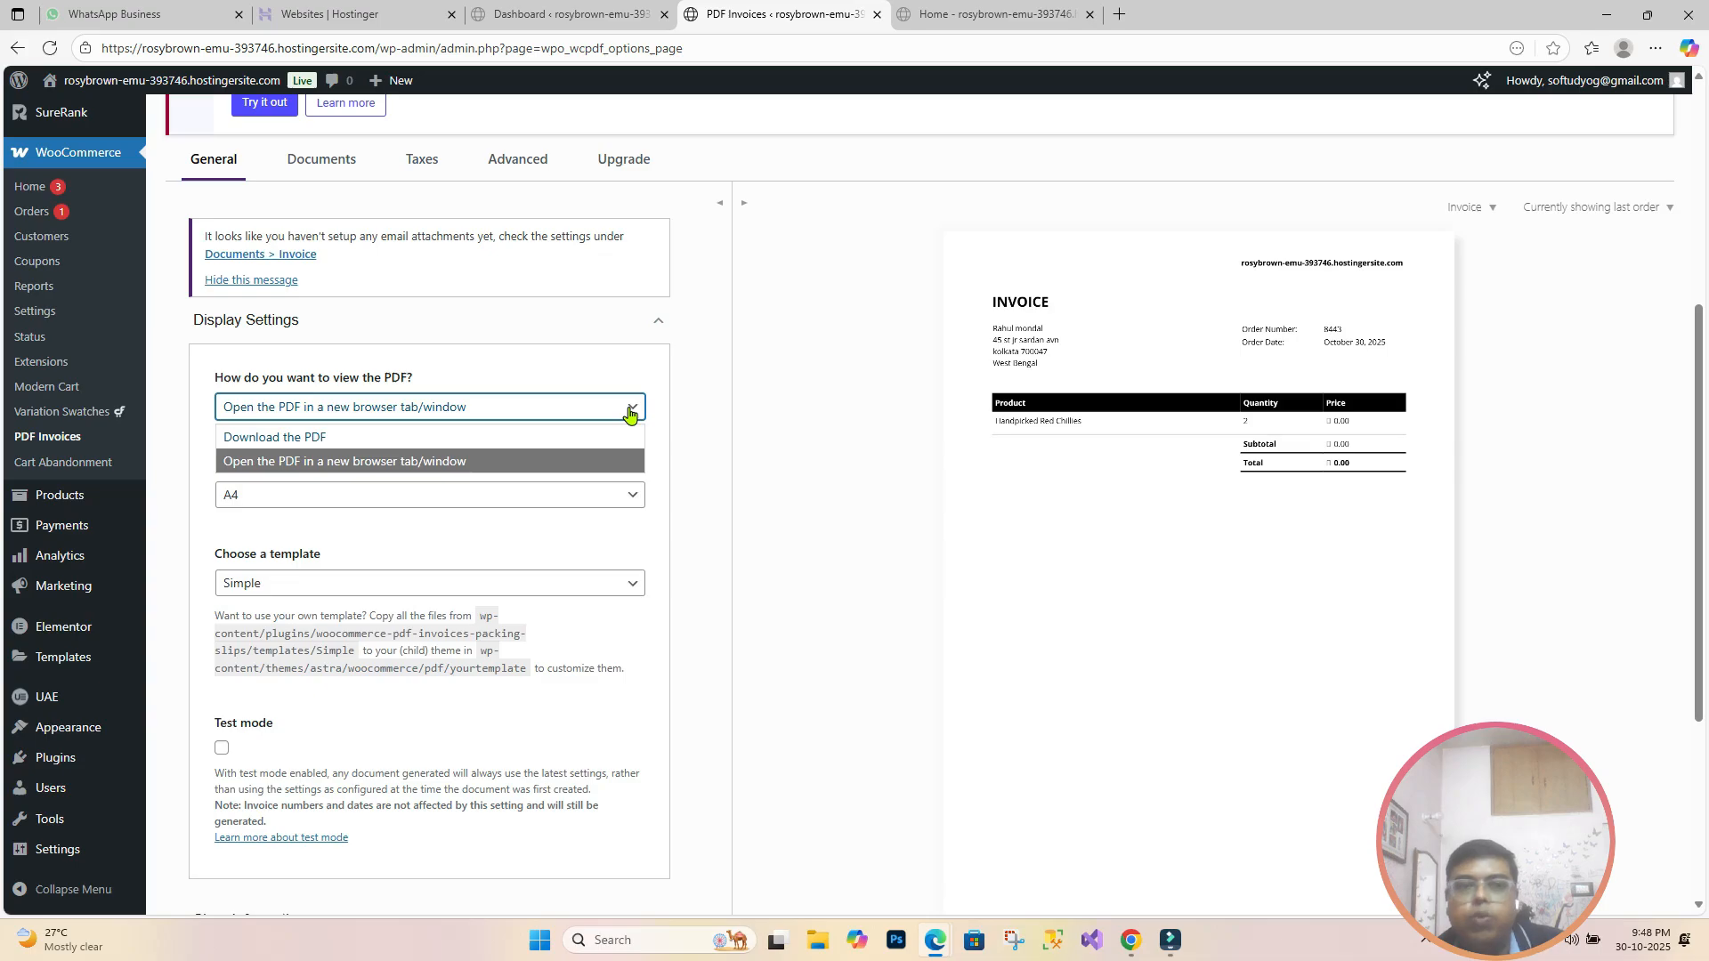
{"action": "left_click", "coordinate": [610, 463]}
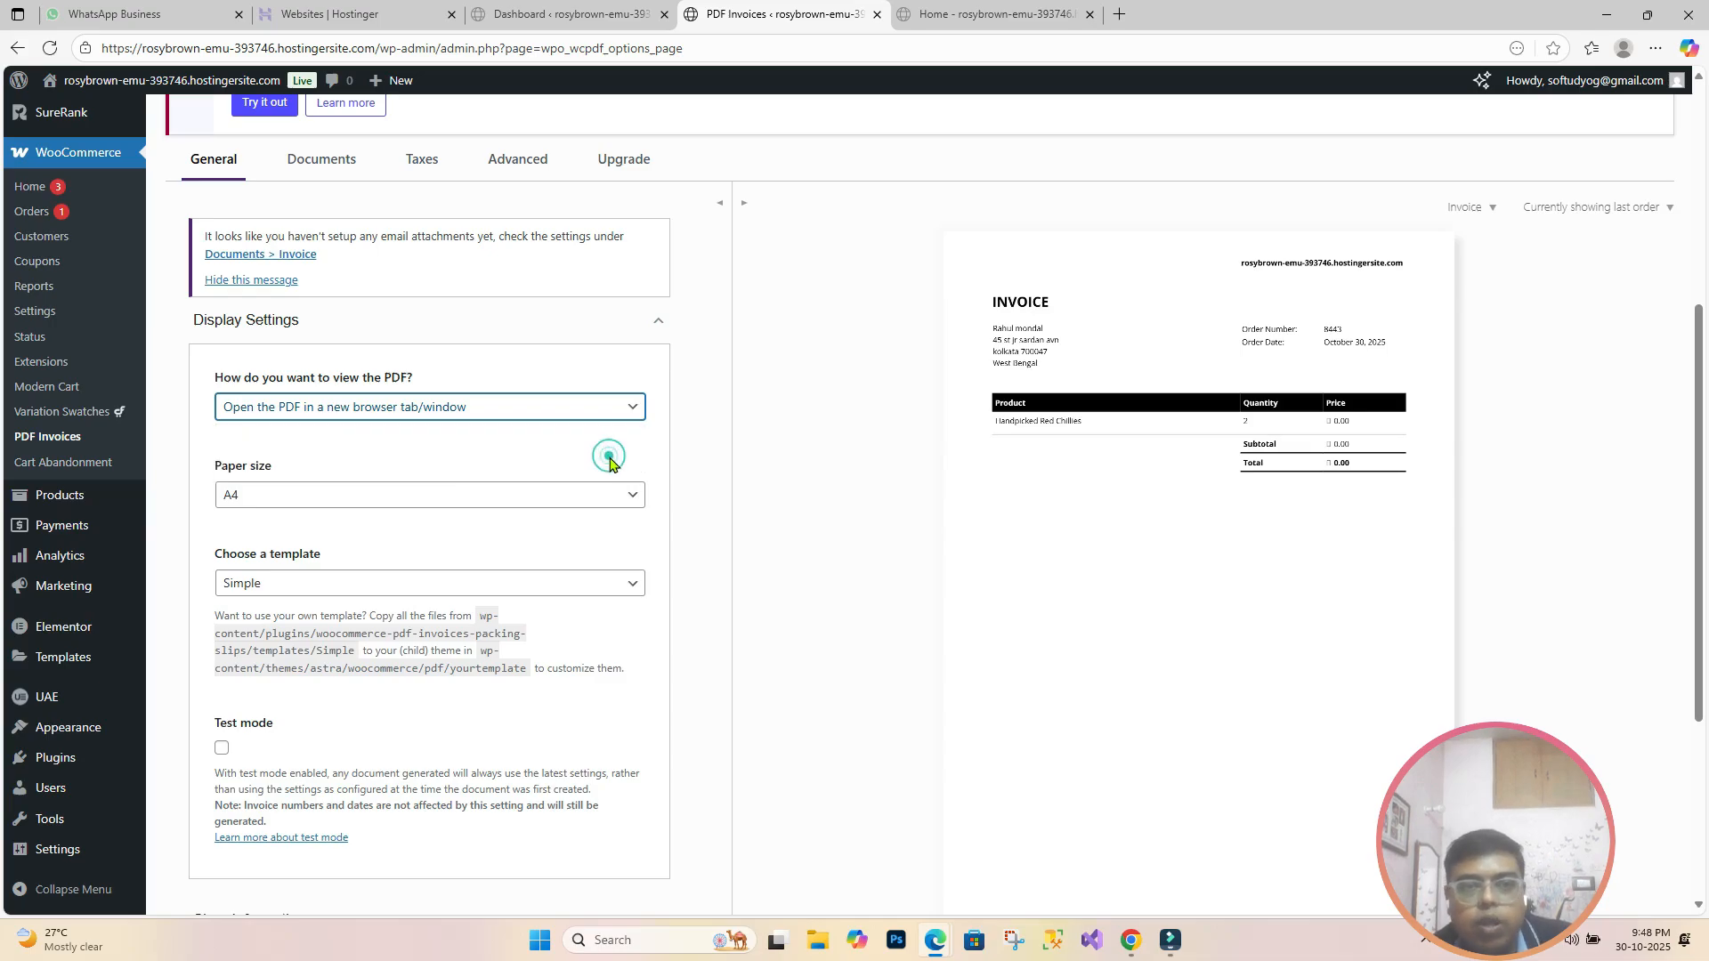
{"action": "left_click", "coordinate": [634, 501]}
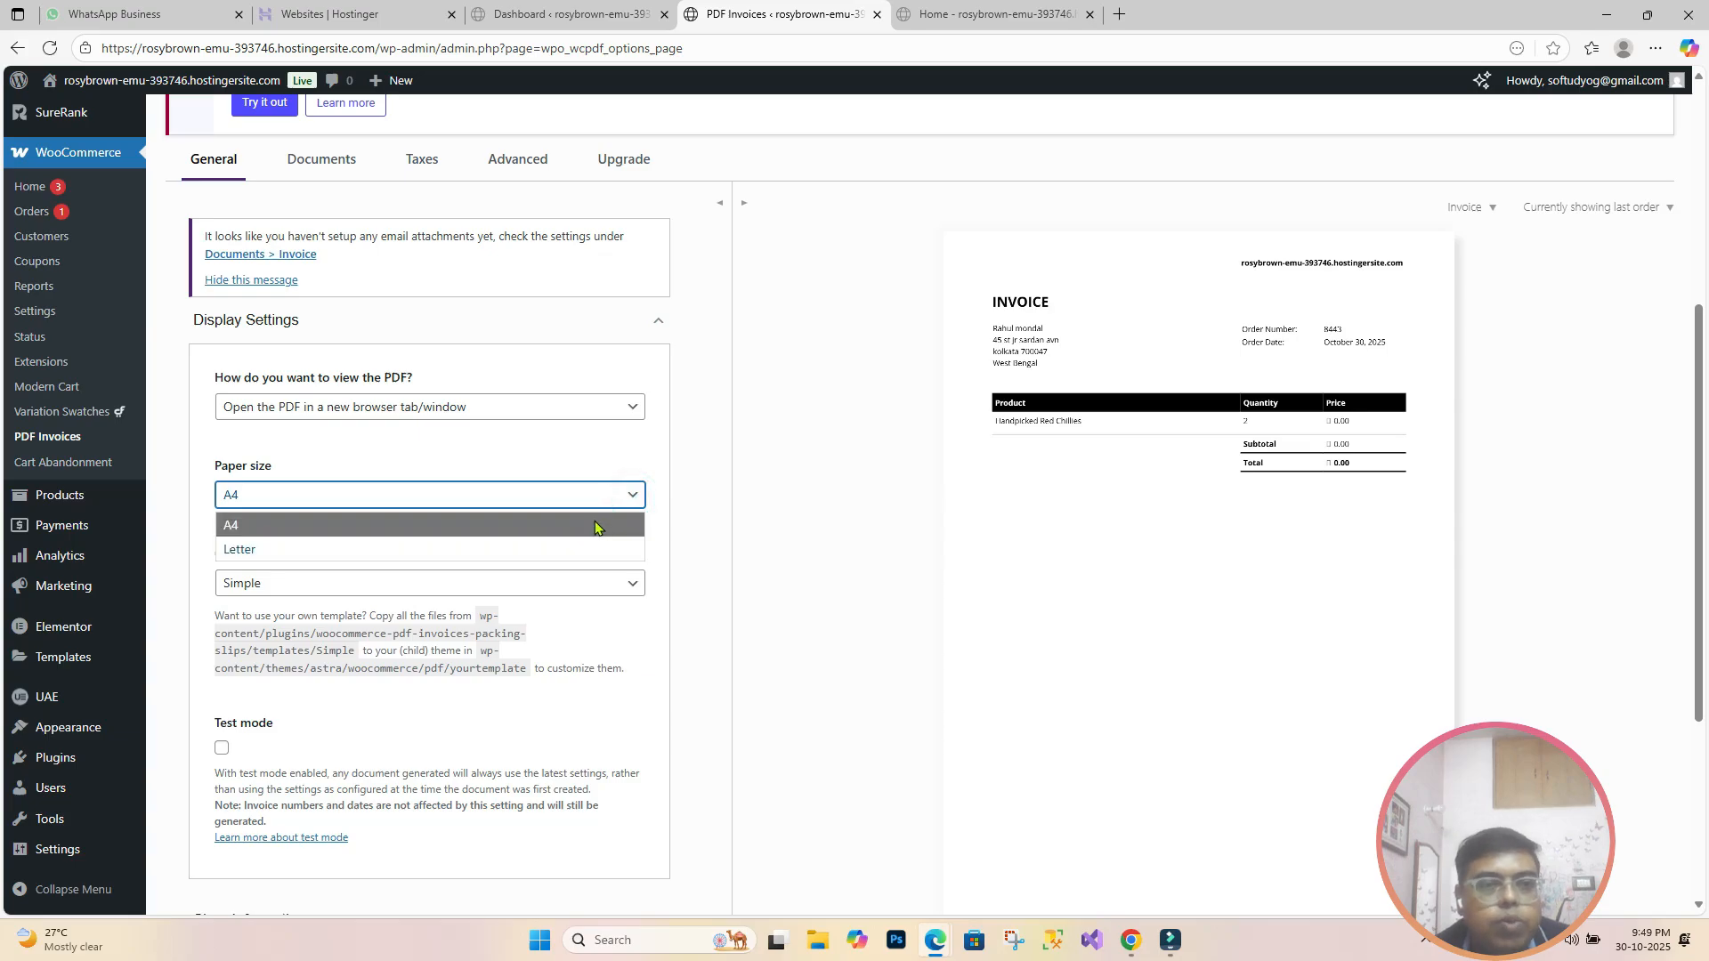
{"action": "left_click", "coordinate": [594, 527]}
{"action": "scroll", "coordinate": [607, 457], "scroll_direction": "down", "scroll_amount": 1}
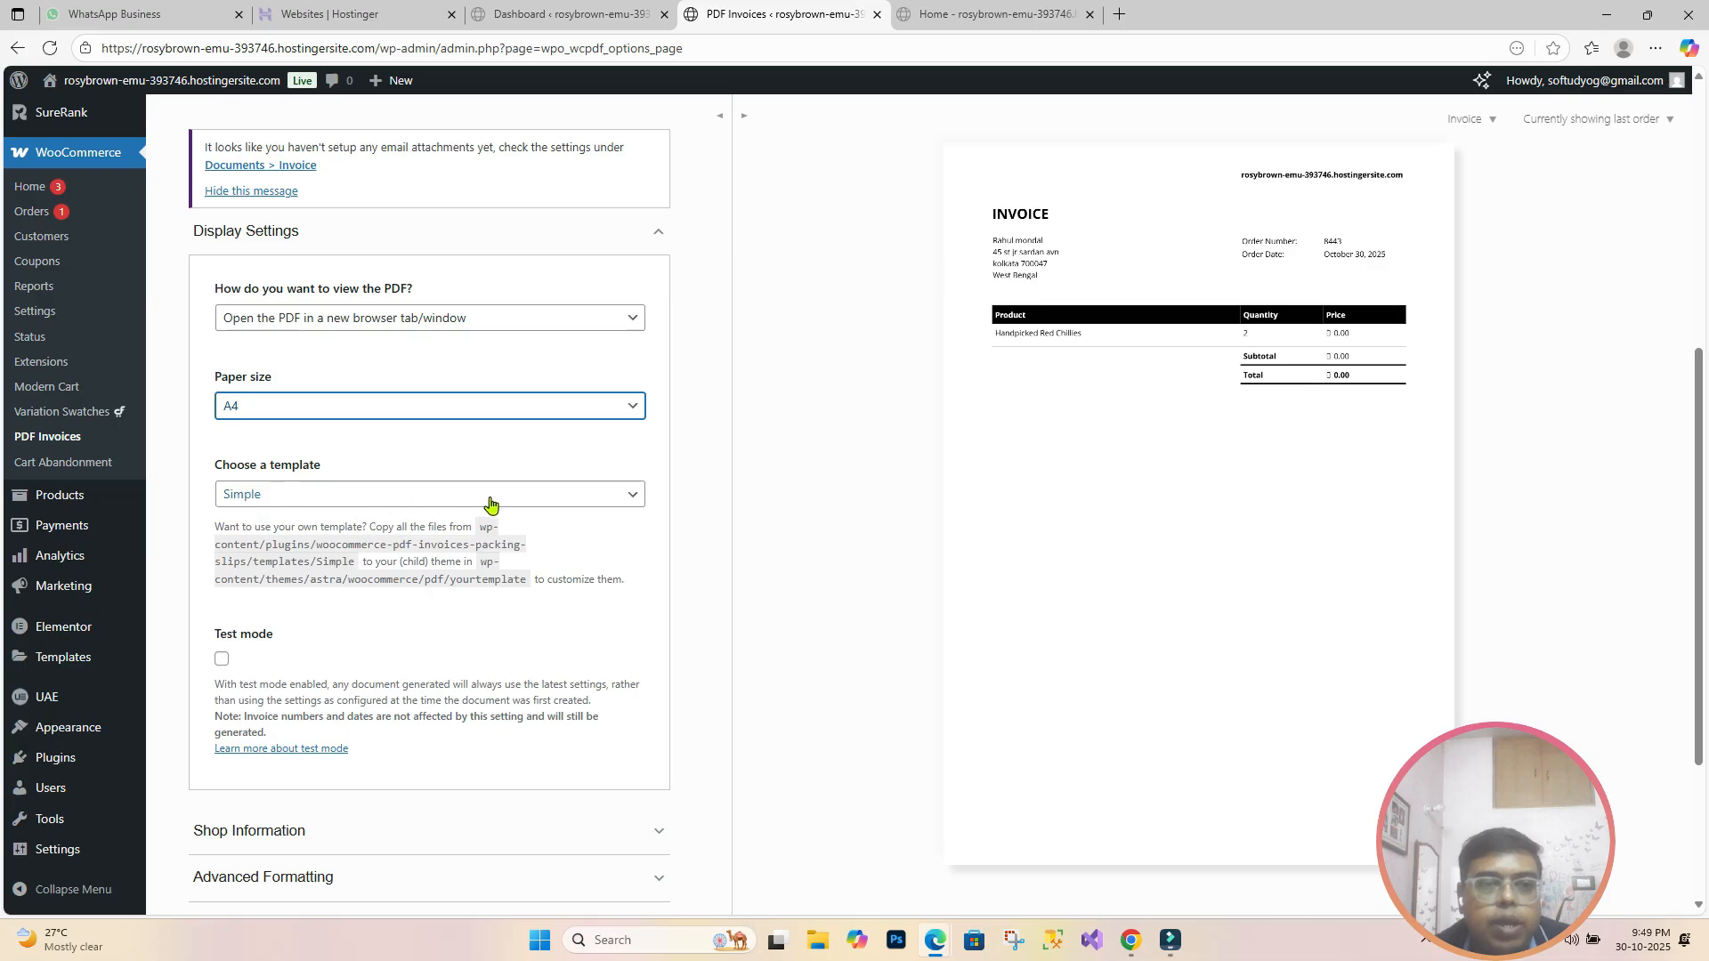
{"action": "left_click", "coordinate": [636, 499]}
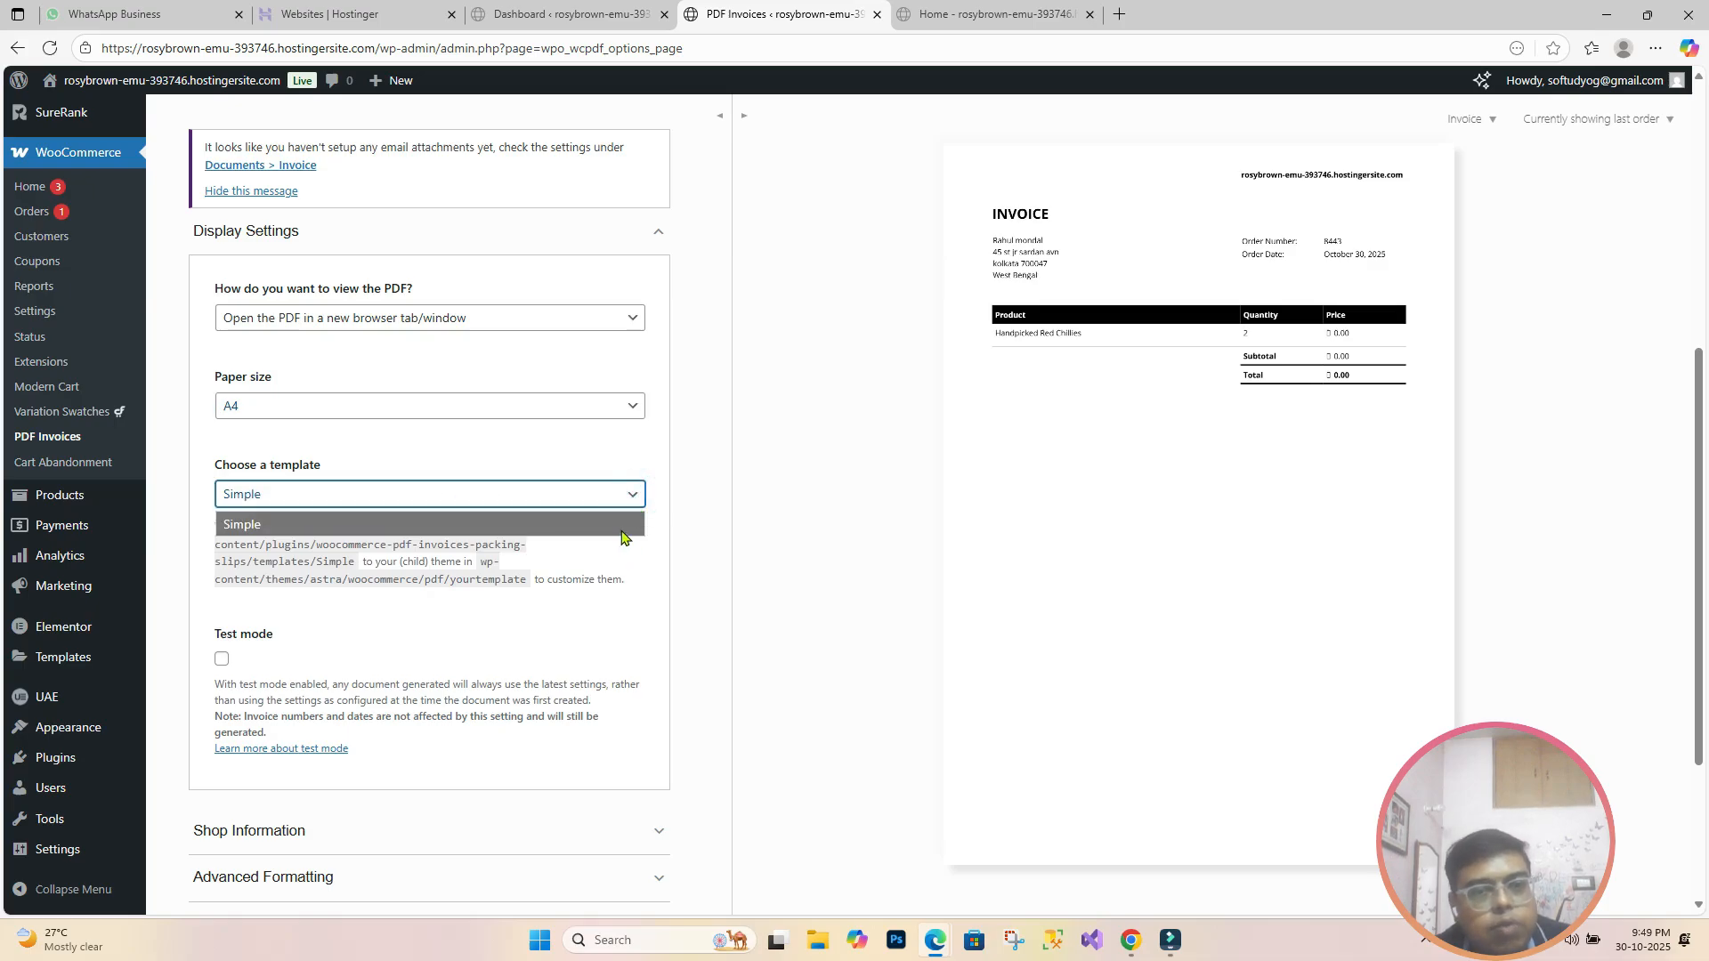
{"action": "left_click", "coordinate": [621, 524]}
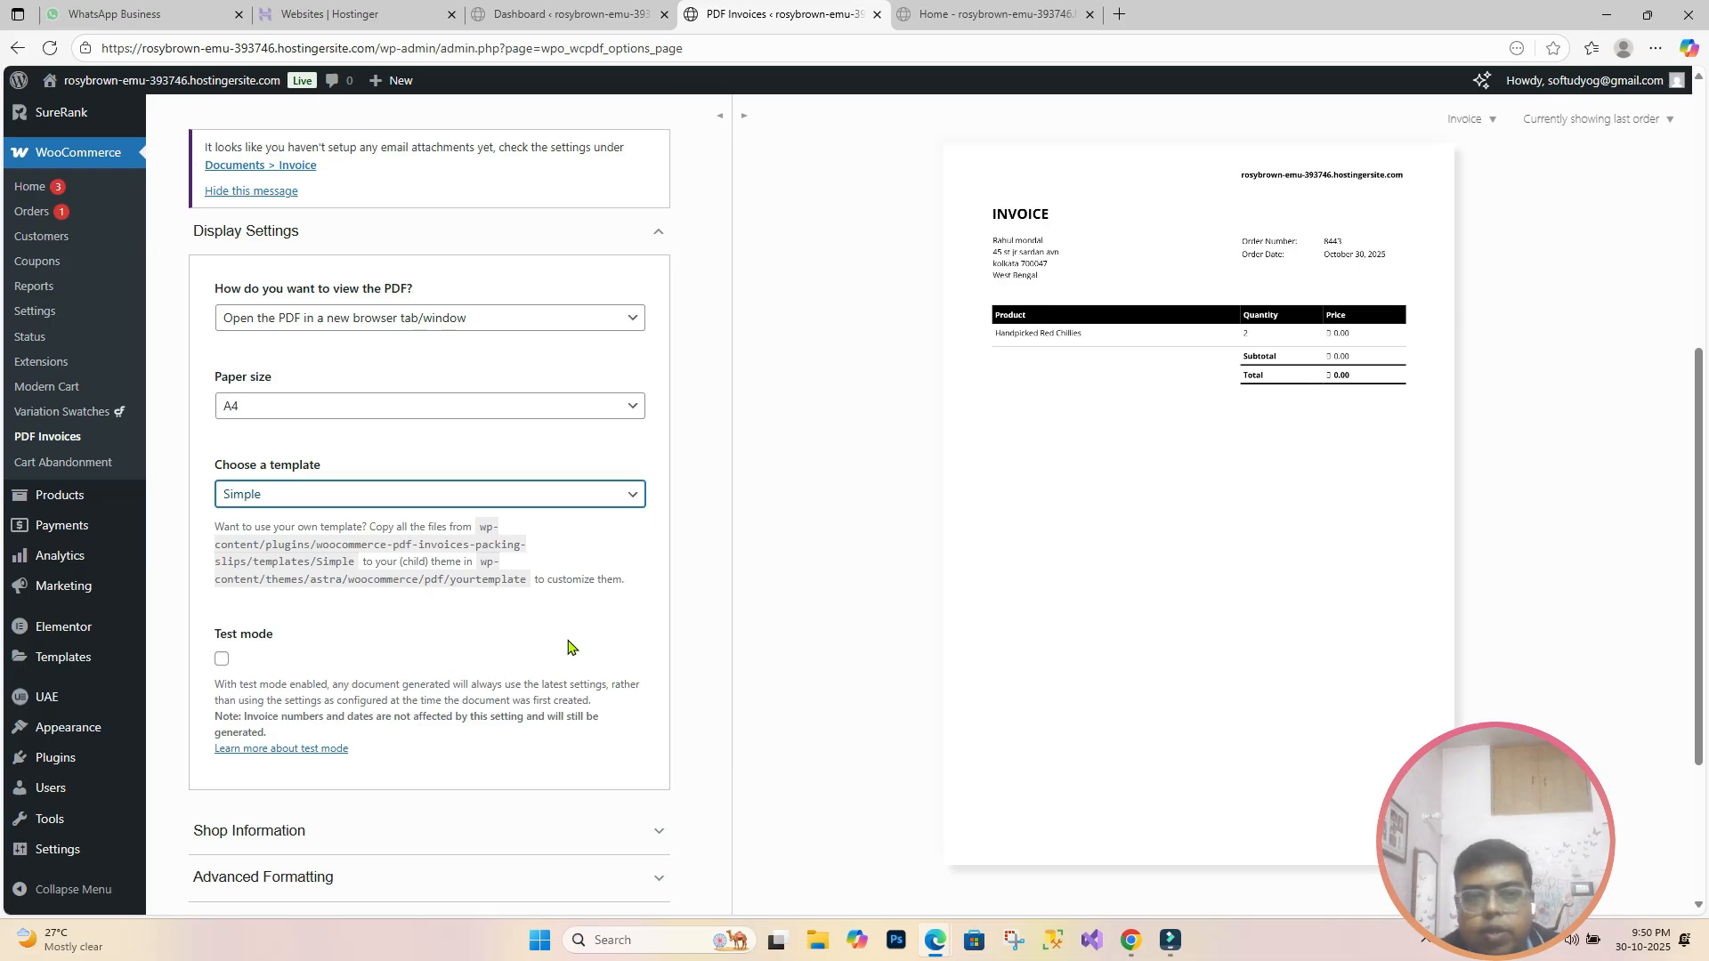
{"action": "scroll", "coordinate": [564, 606], "scroll_direction": "down", "scroll_amount": 3}
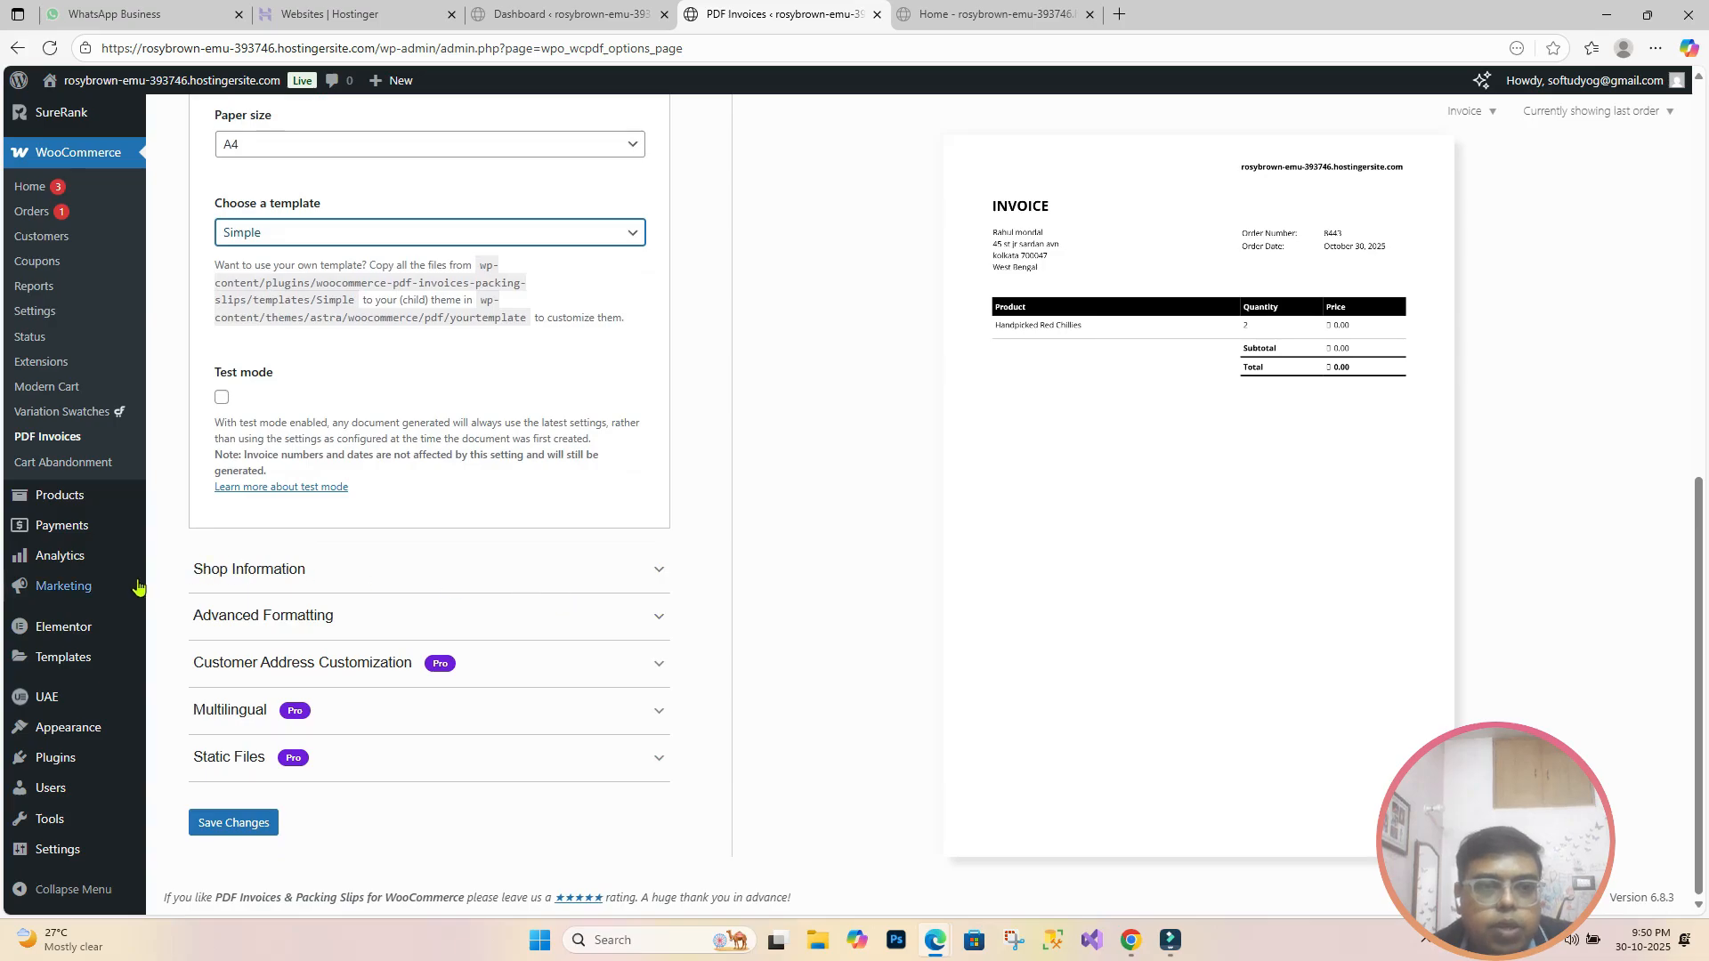
Step: Under Shop Information, set the logoipsum image from the Media Library as the header logo
{"action": "left_click", "coordinate": [637, 579]}
{"action": "scroll", "coordinate": [374, 640], "scroll_direction": "down", "scroll_amount": 1}
{"action": "scroll", "coordinate": [374, 639], "scroll_direction": "down", "scroll_amount": 2}
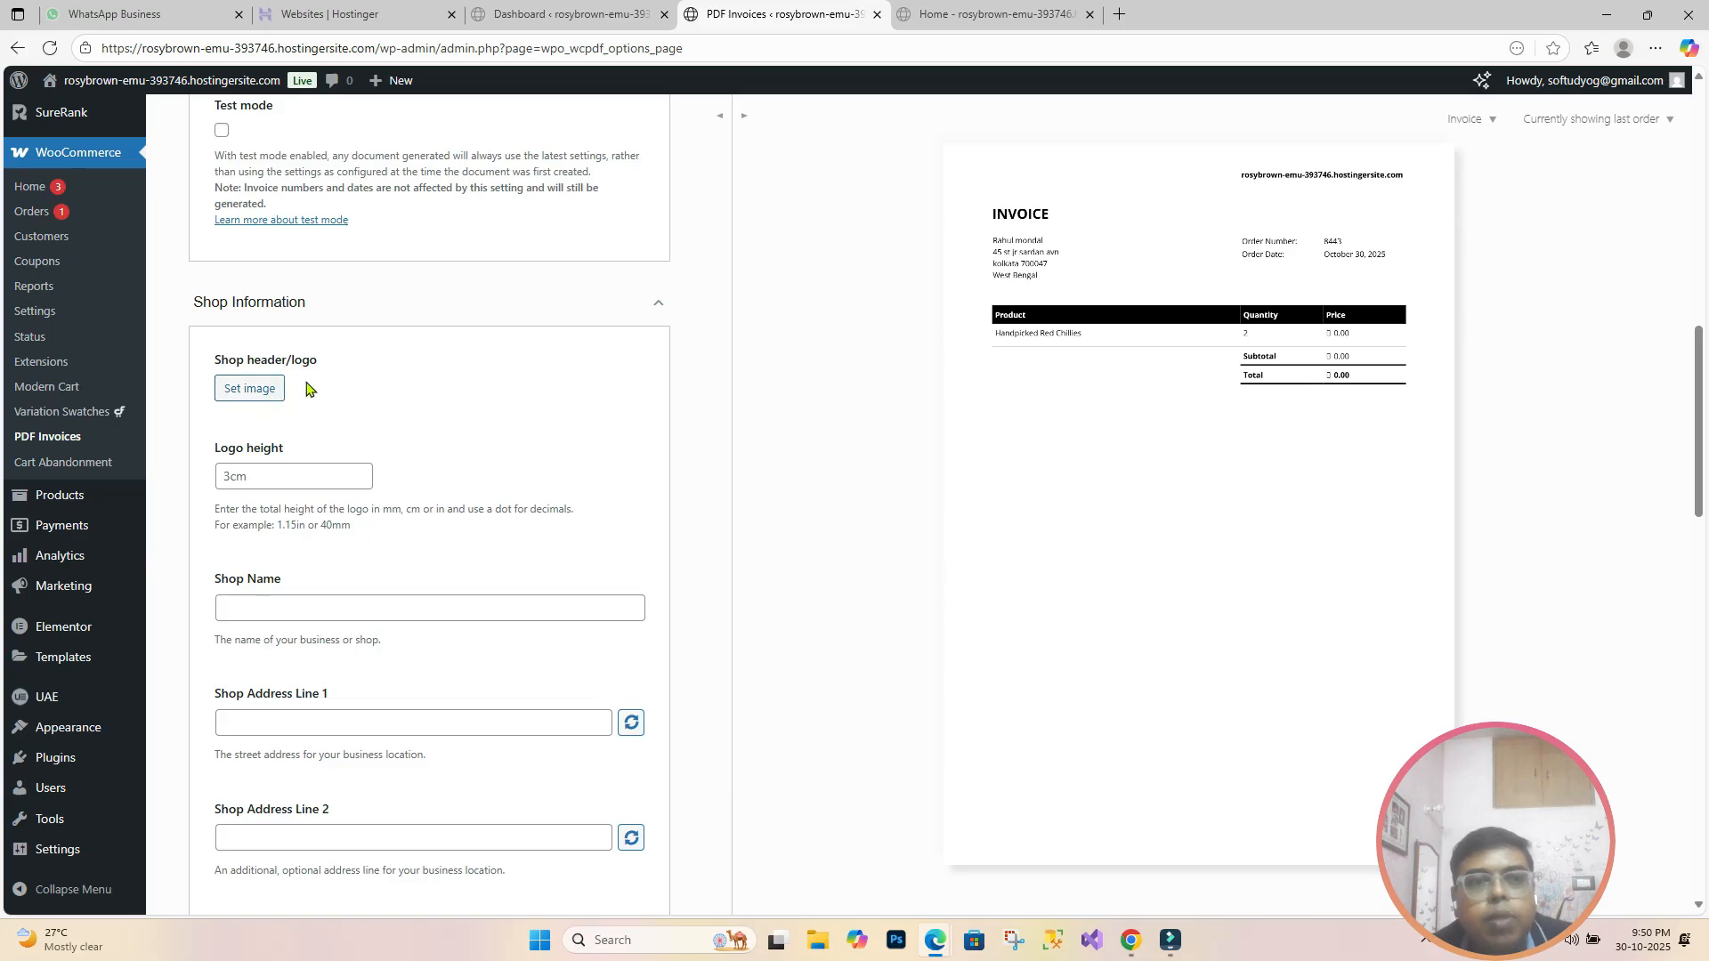
{"action": "left_click", "coordinate": [260, 406]}
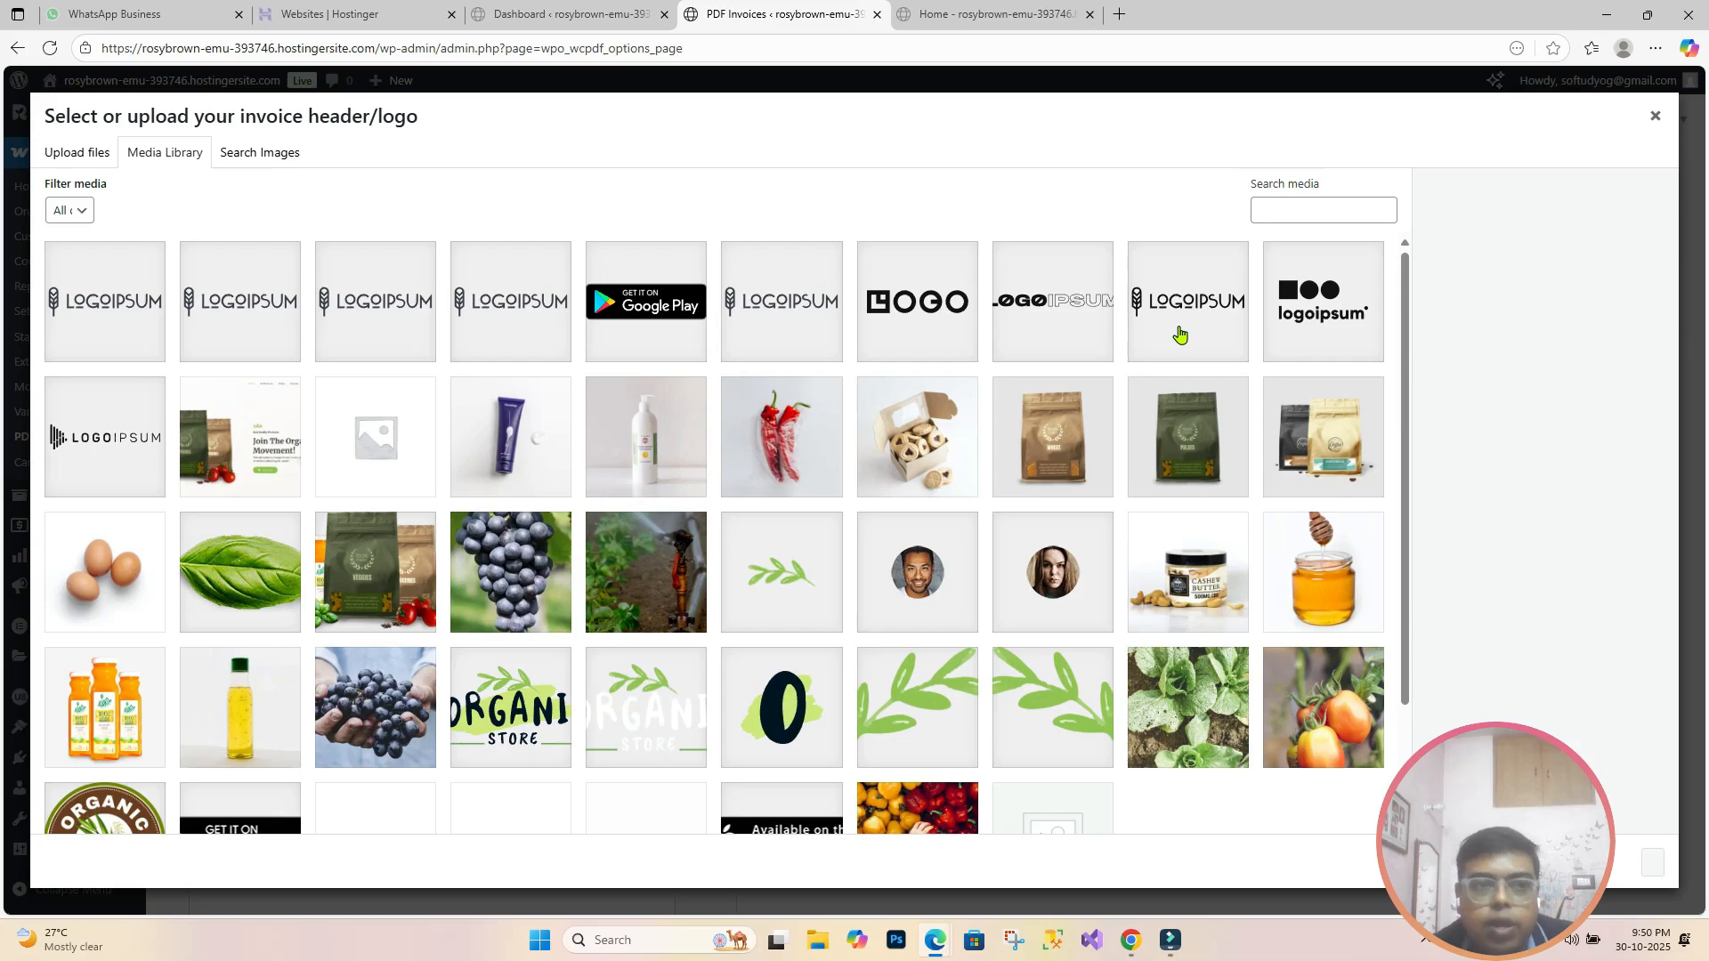
{"action": "left_click", "coordinate": [1307, 332]}
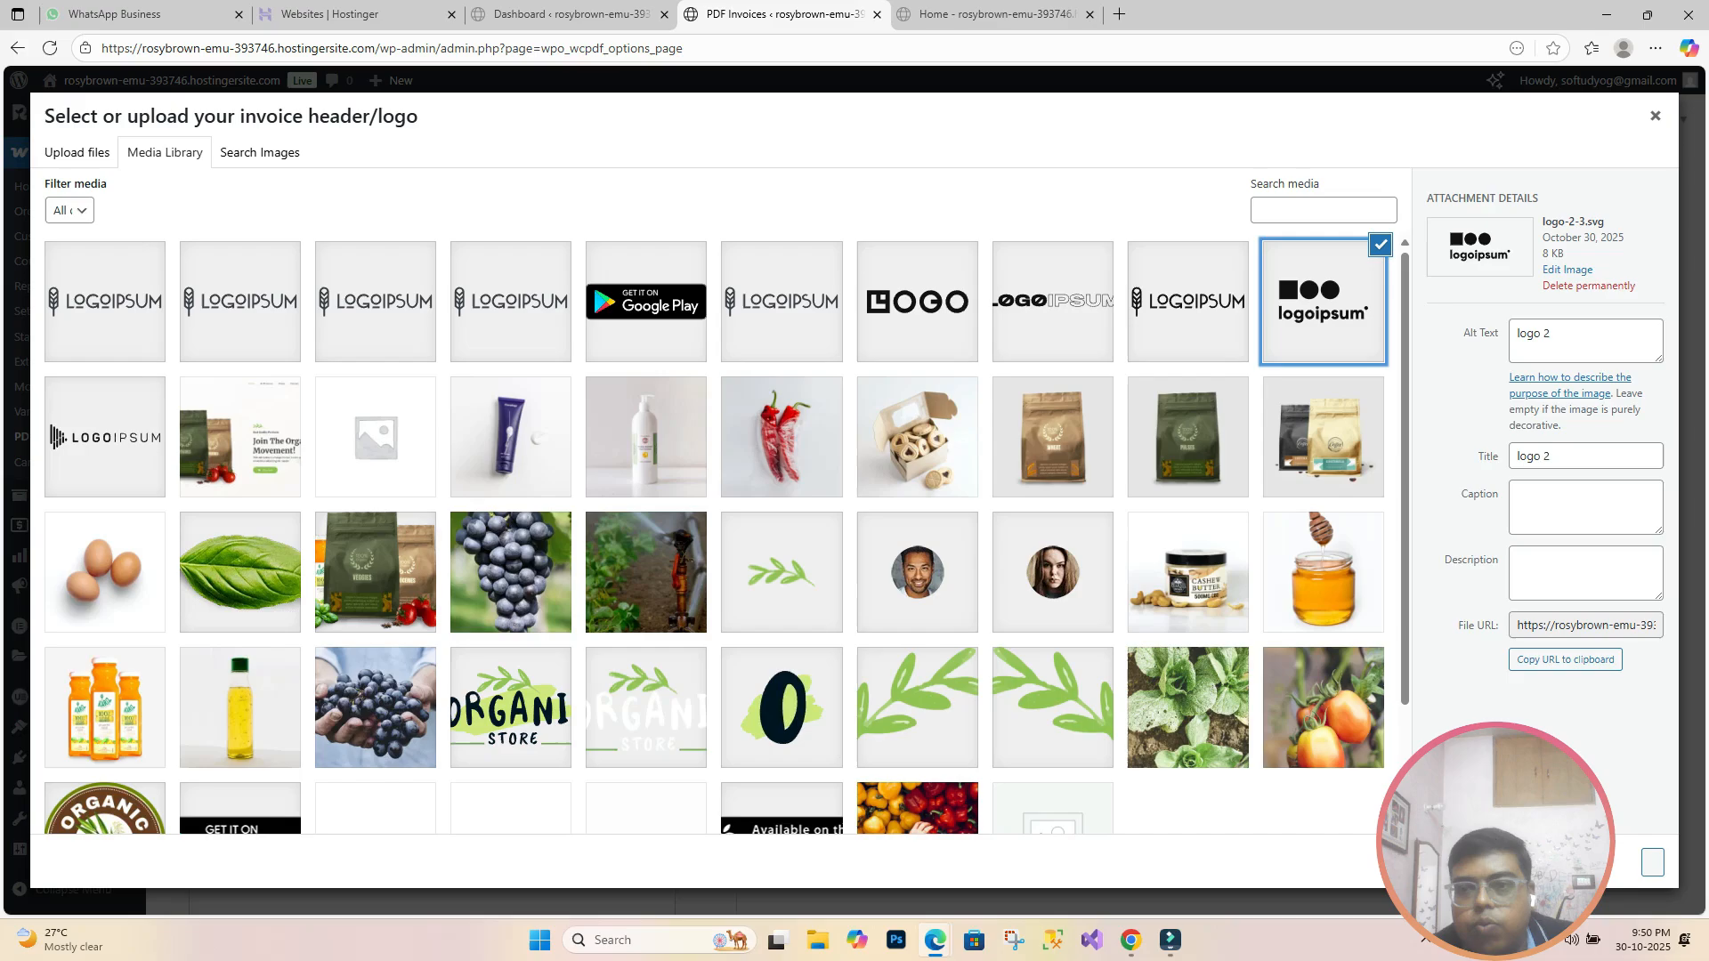
{"action": "left_click", "coordinate": [1652, 863]}
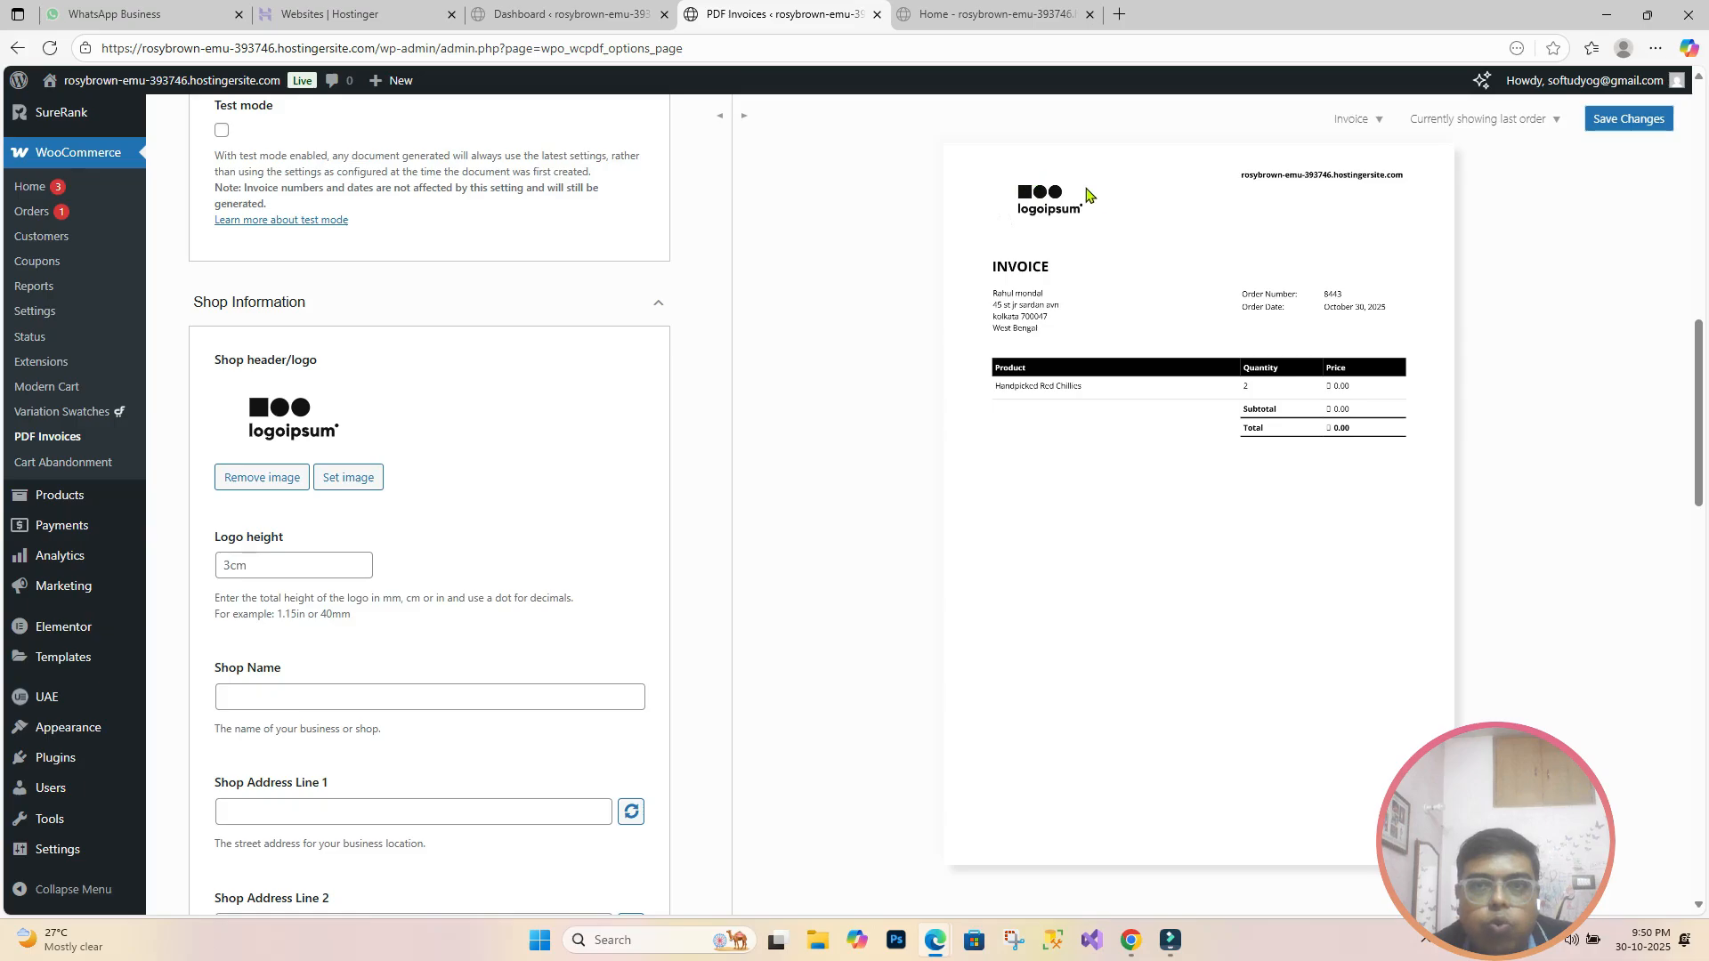
Step: Enter shop name Dgtal Shapes and autofill Shop Address Line 1 from saved info
{"action": "scroll", "coordinate": [1008, 218], "scroll_direction": "down", "scroll_amount": 1}
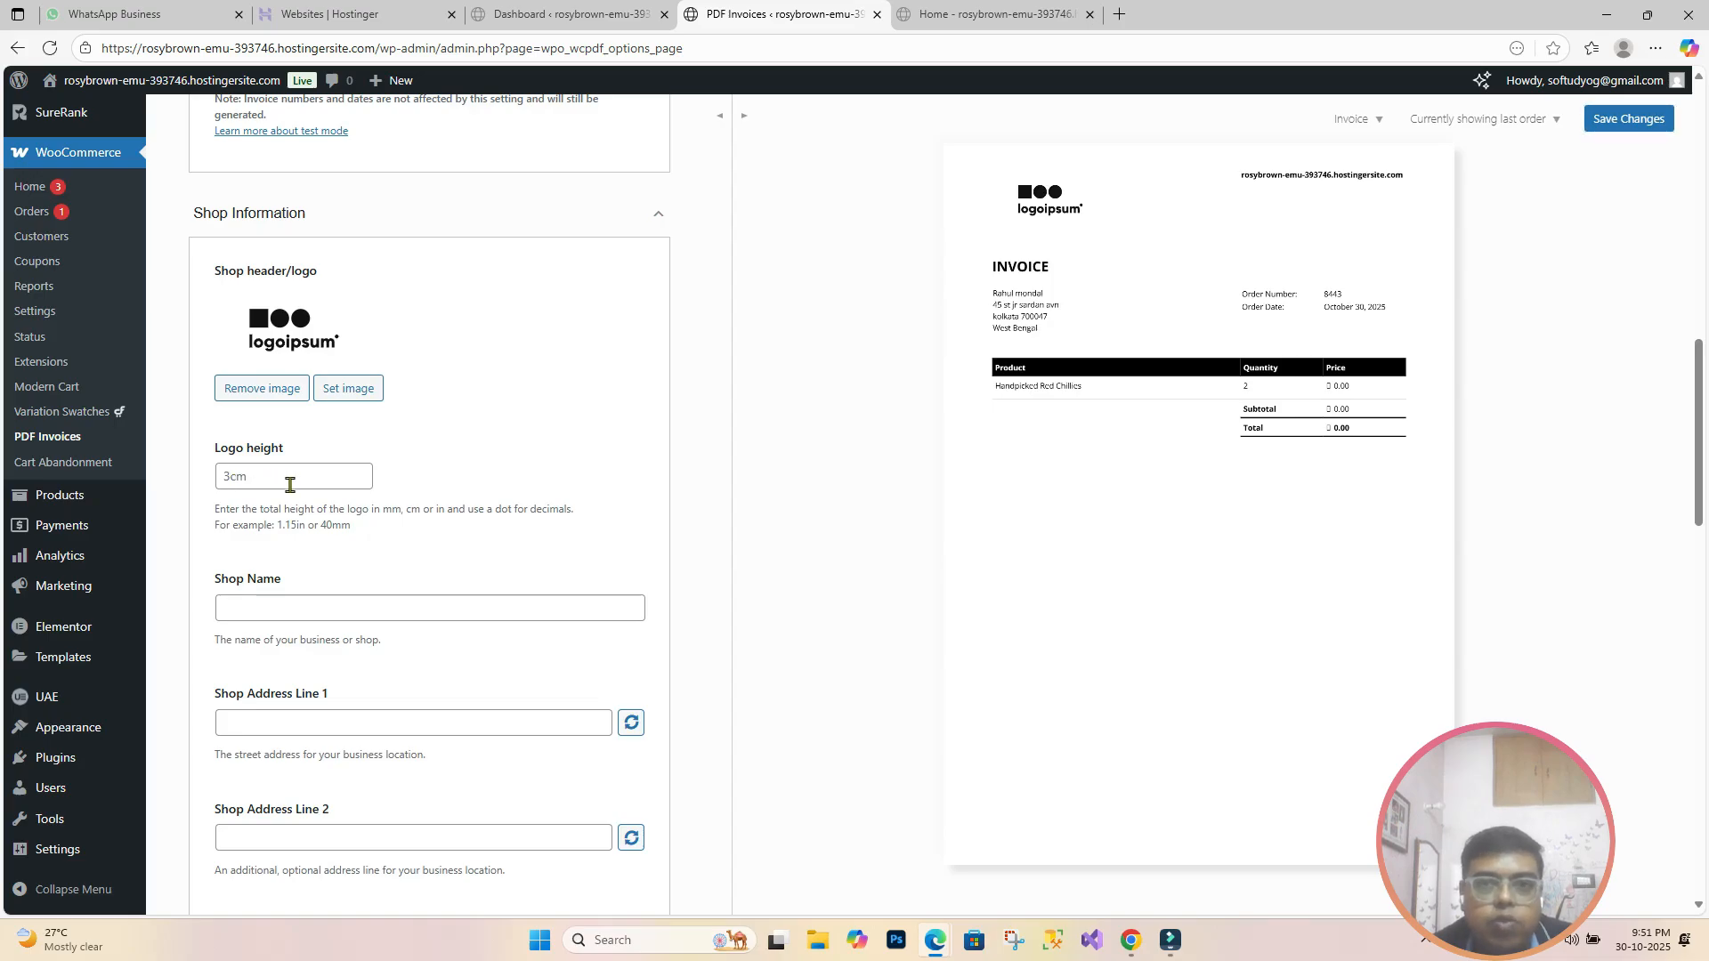
{"action": "scroll", "coordinate": [289, 485], "scroll_direction": "down", "scroll_amount": 1}
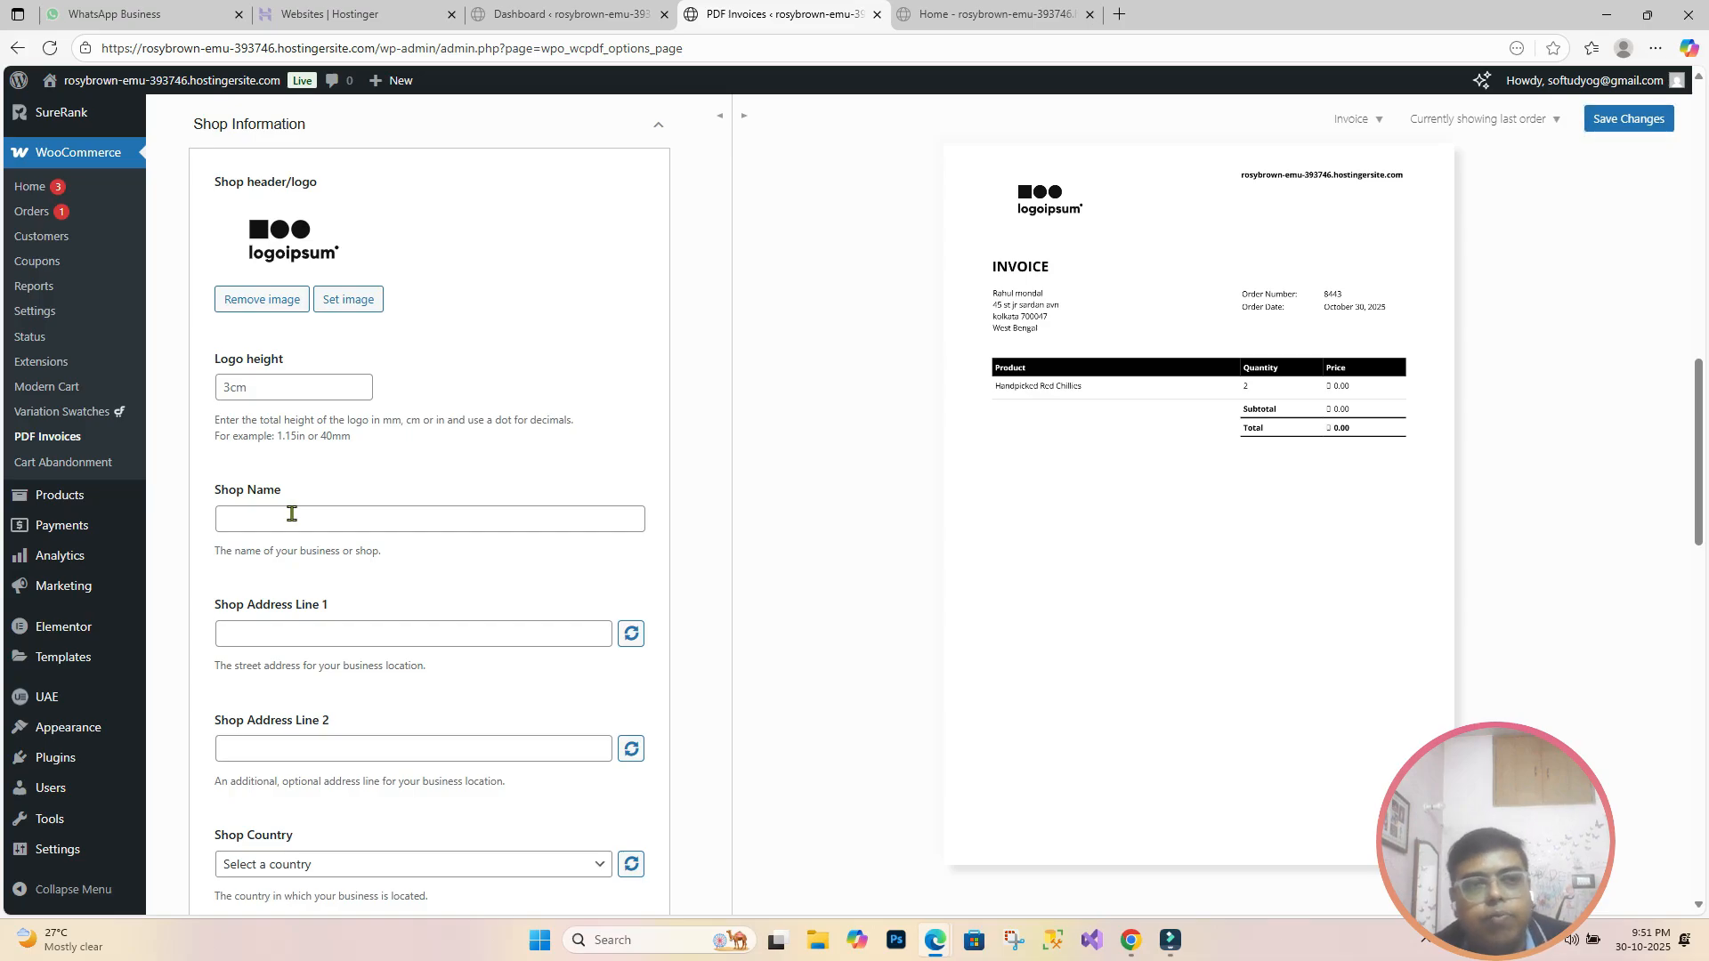
{"action": "left_click", "coordinate": [292, 514]}
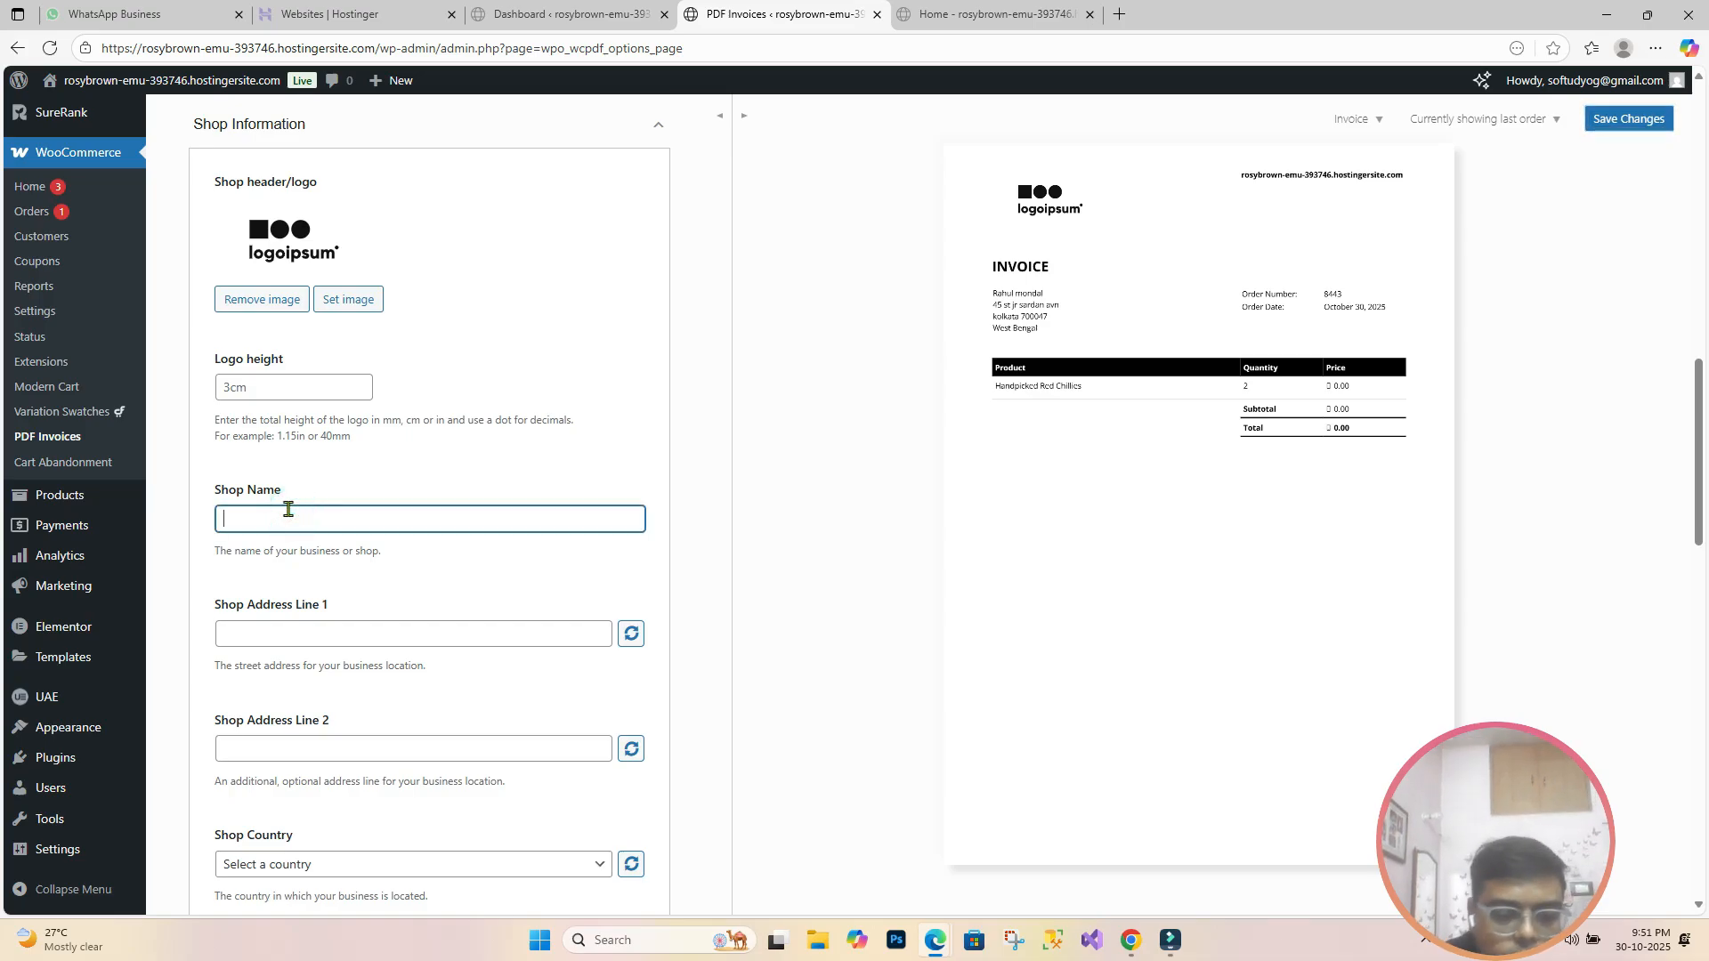
{"action": "type", "text": "Dgtal Shapes"}
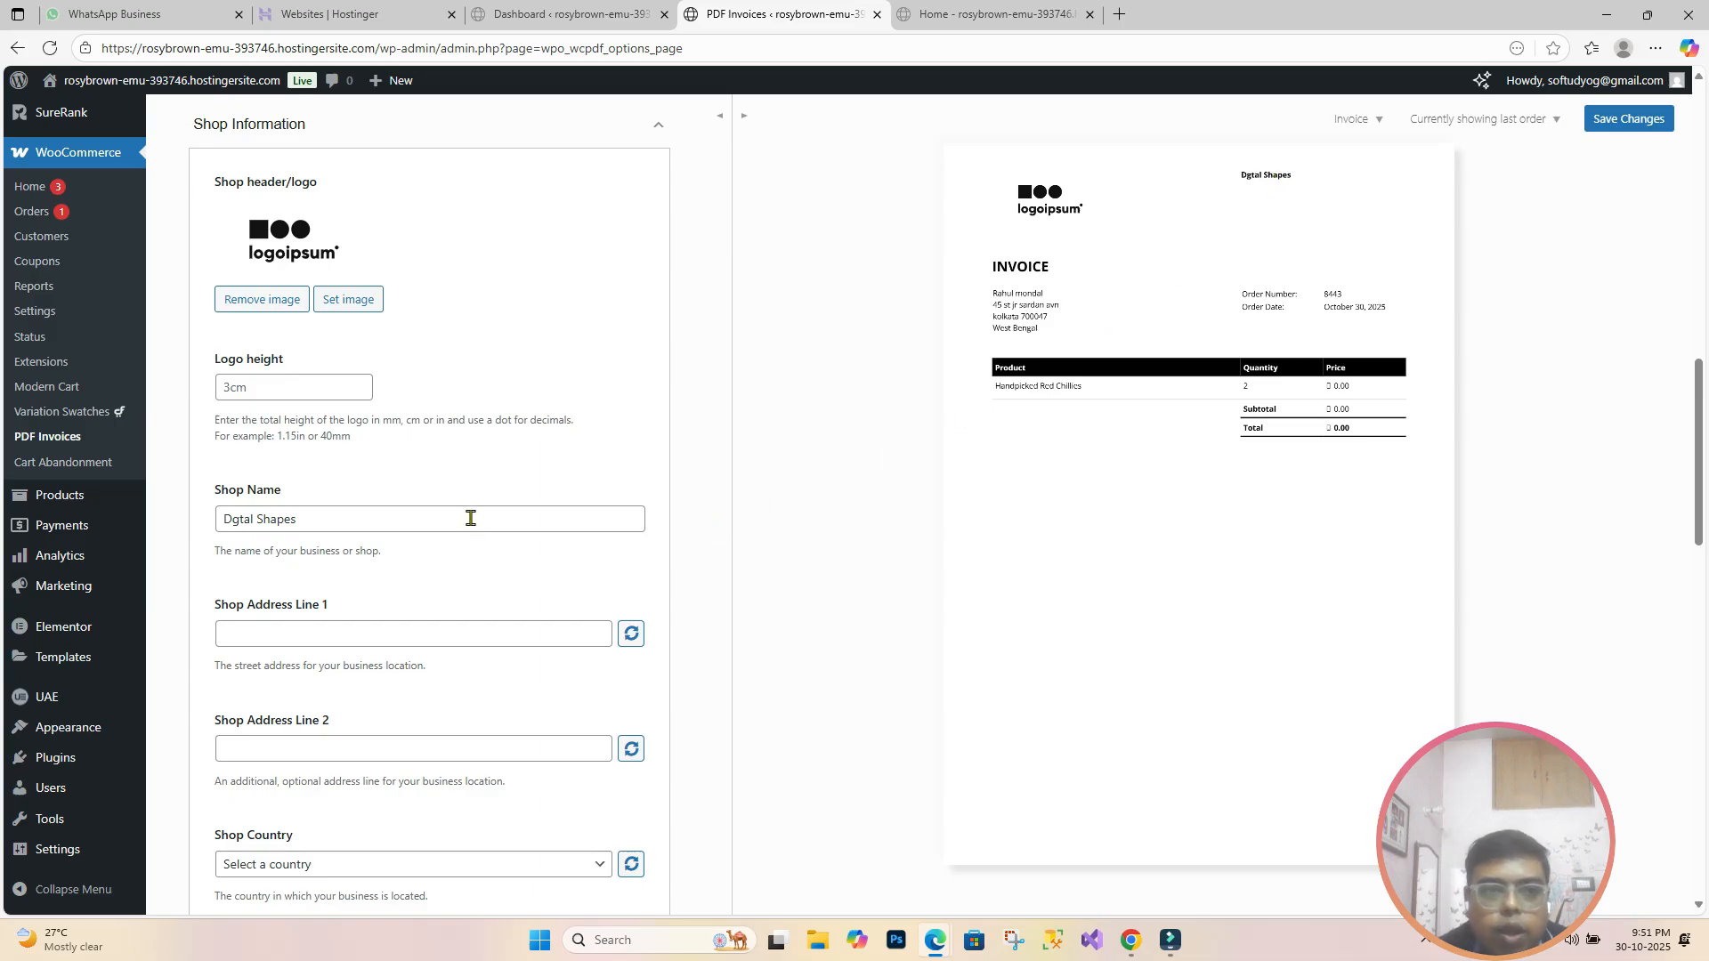
{"action": "left_click", "coordinate": [324, 634]}
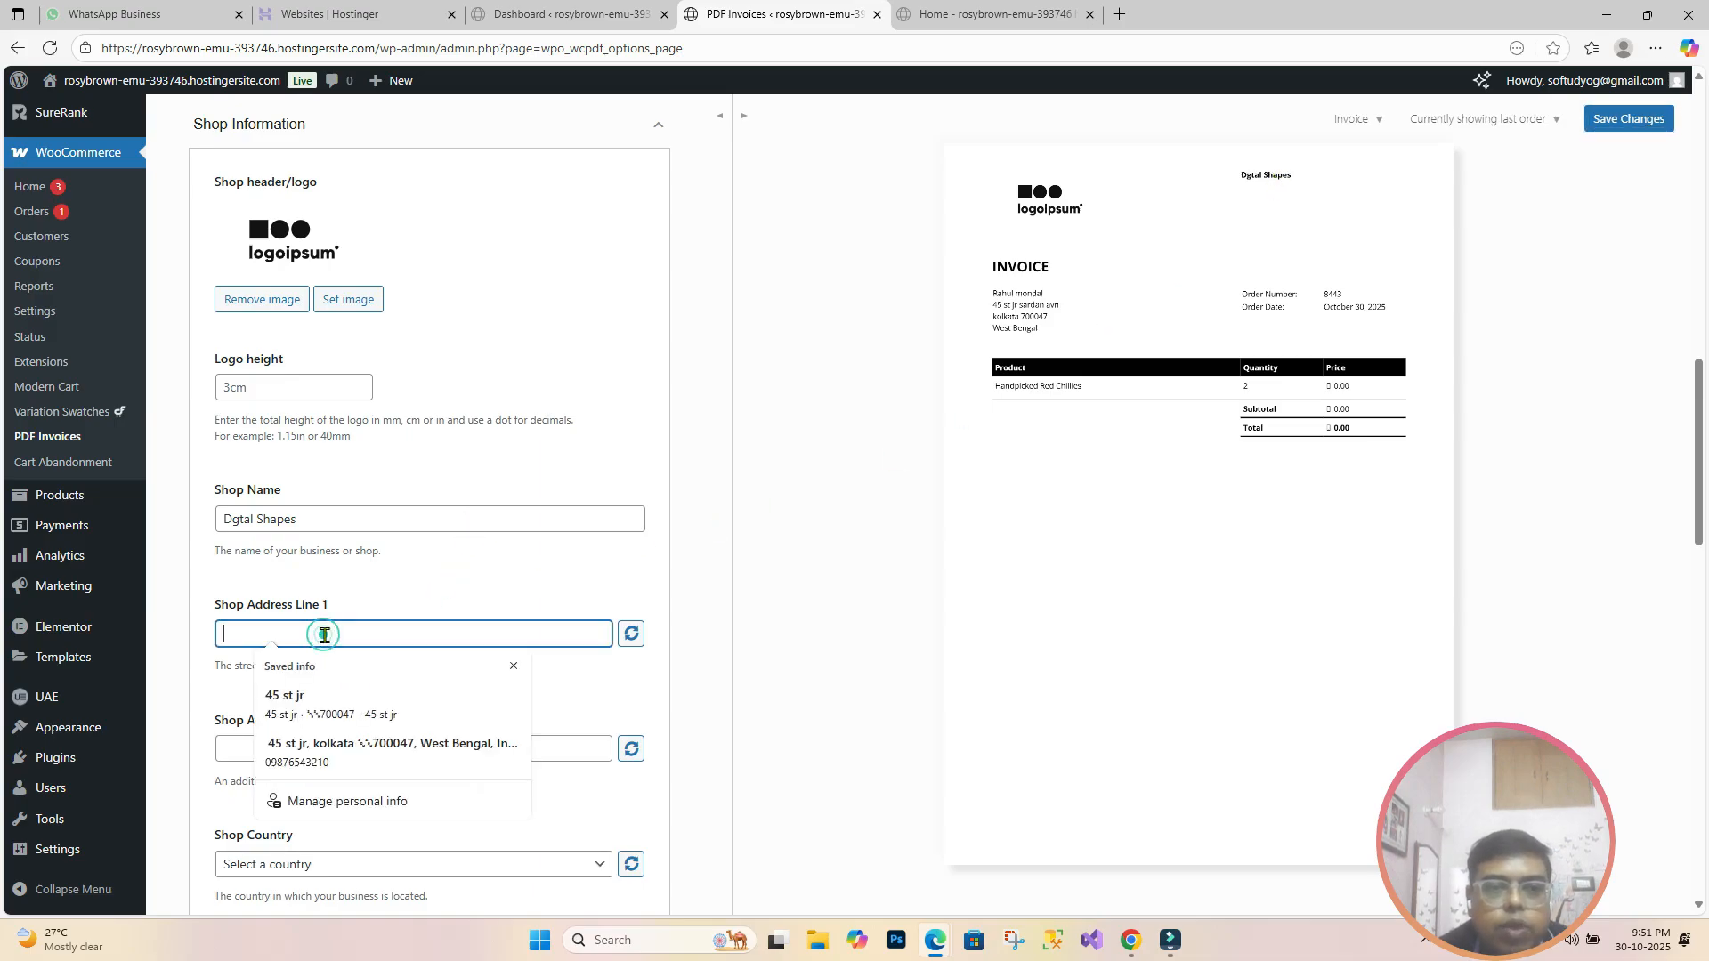
{"action": "left_click", "coordinate": [326, 748]}
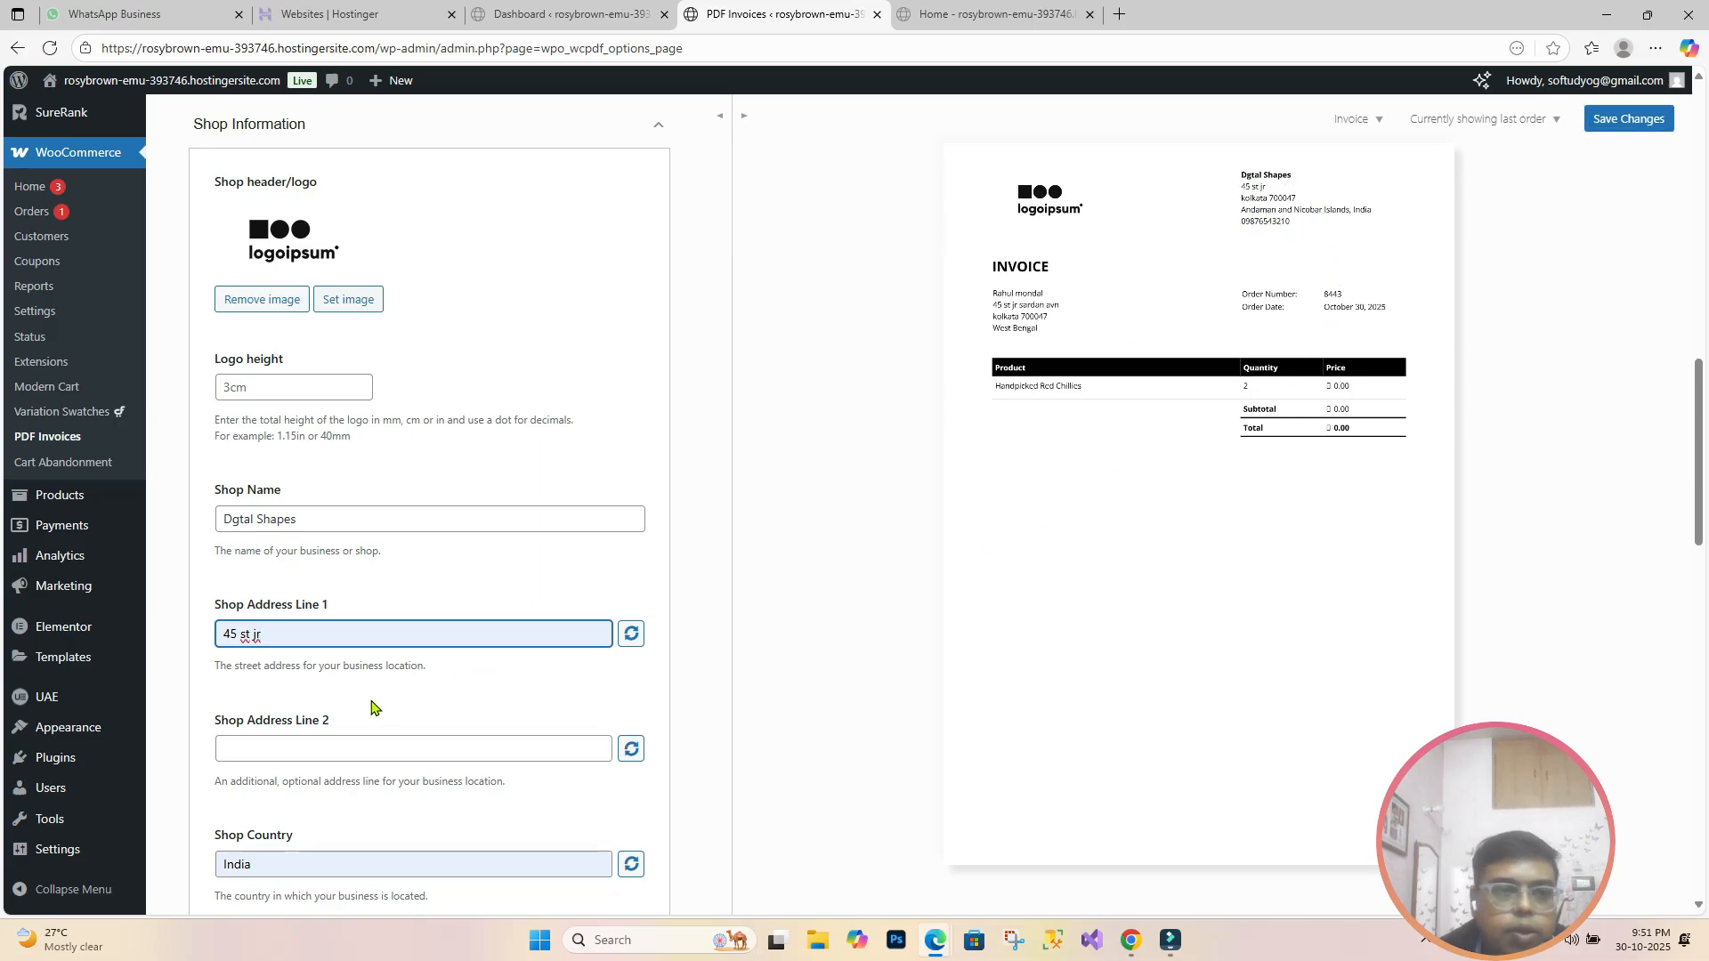
Step: Set the Shop State to West Bengal
{"action": "scroll", "coordinate": [320, 677], "scroll_direction": "down", "scroll_amount": 2}
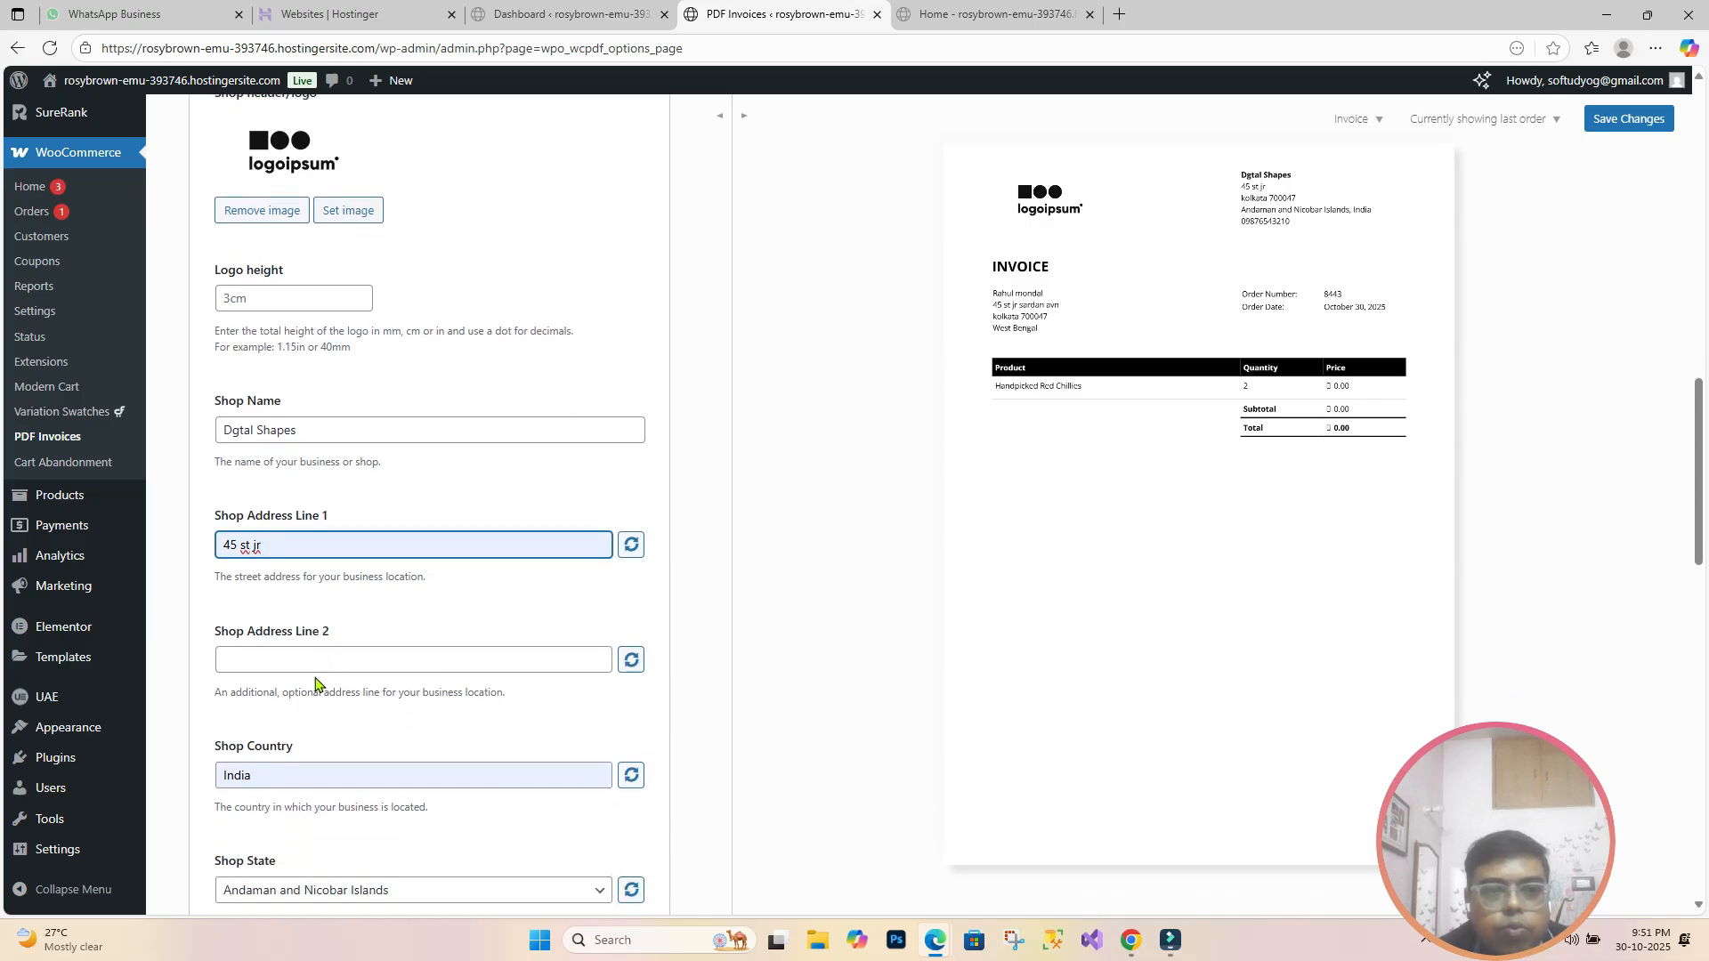
{"action": "scroll", "coordinate": [332, 686], "scroll_direction": "down", "scroll_amount": 1}
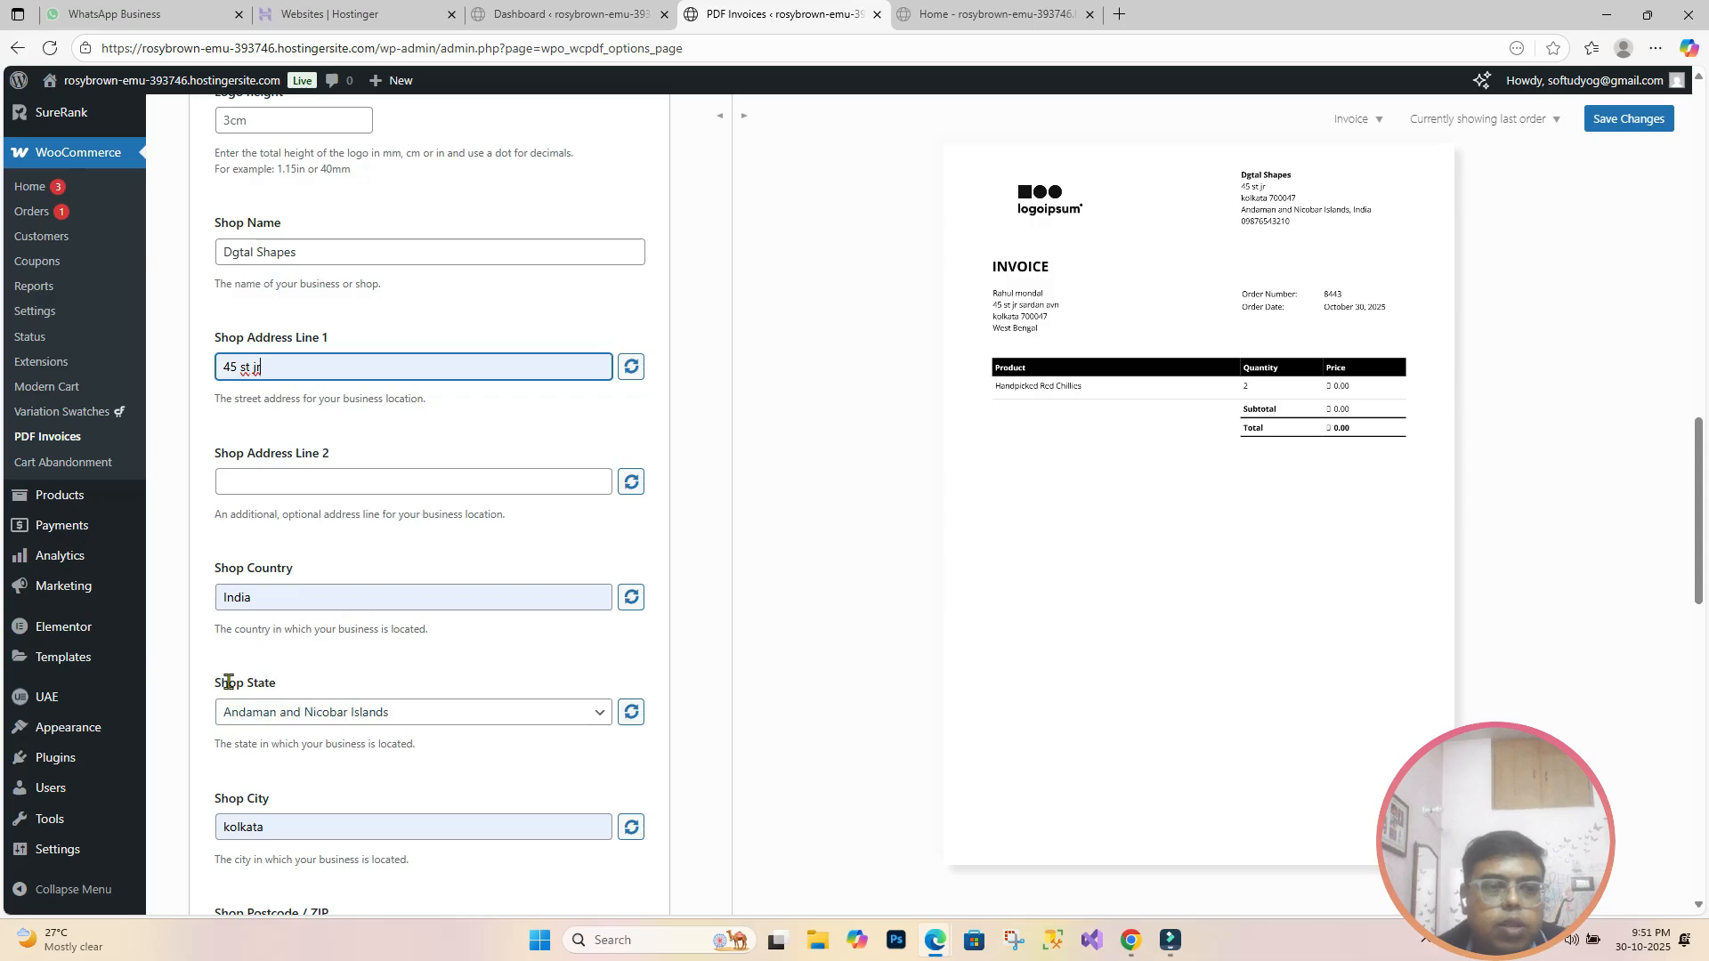
{"action": "left_click", "coordinate": [500, 716]}
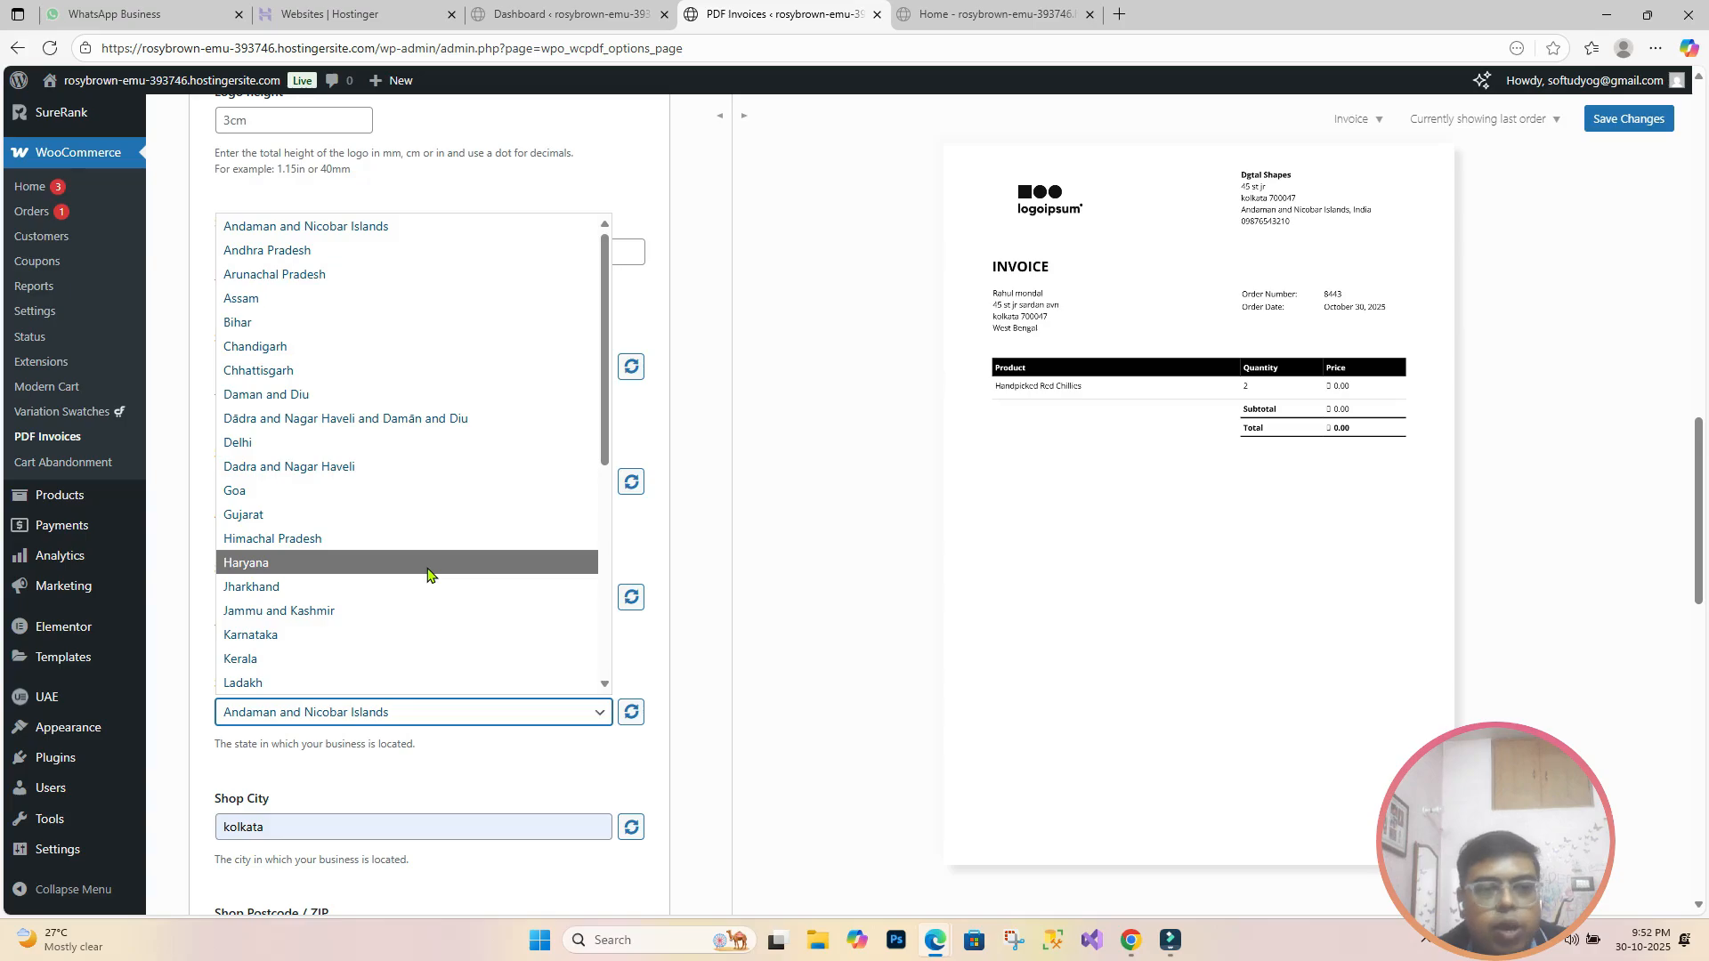
{"action": "scroll", "coordinate": [427, 574], "scroll_direction": "down", "scroll_amount": 5}
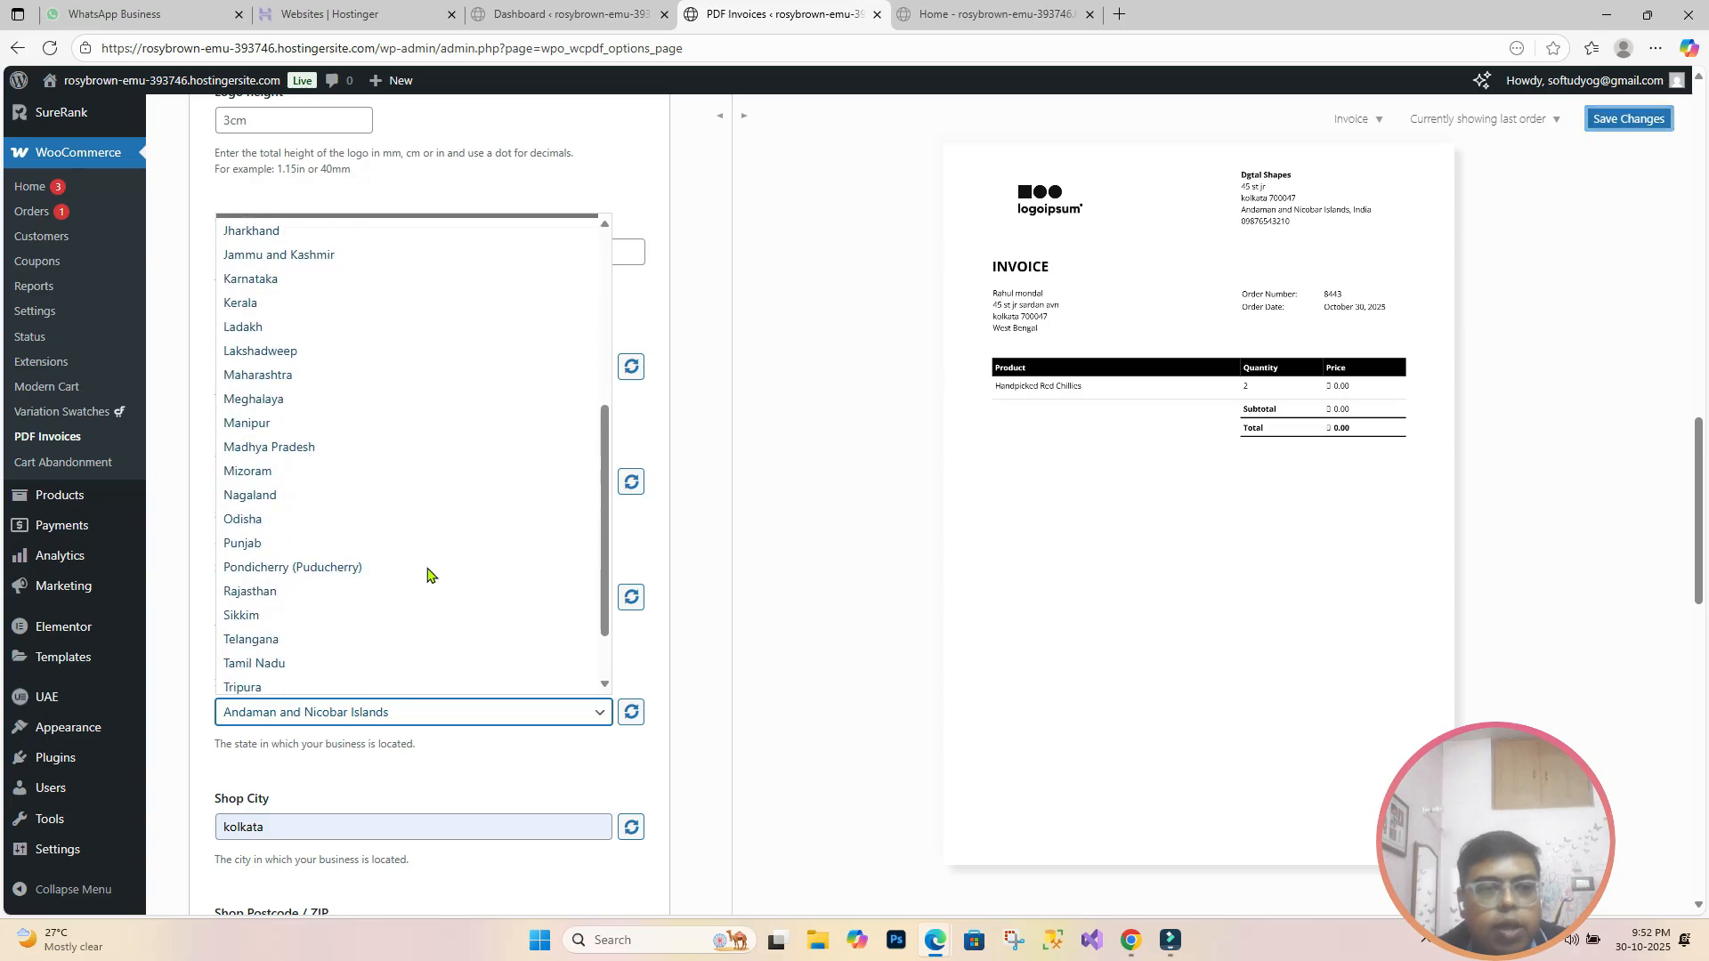
{"action": "left_click", "coordinate": [428, 682]}
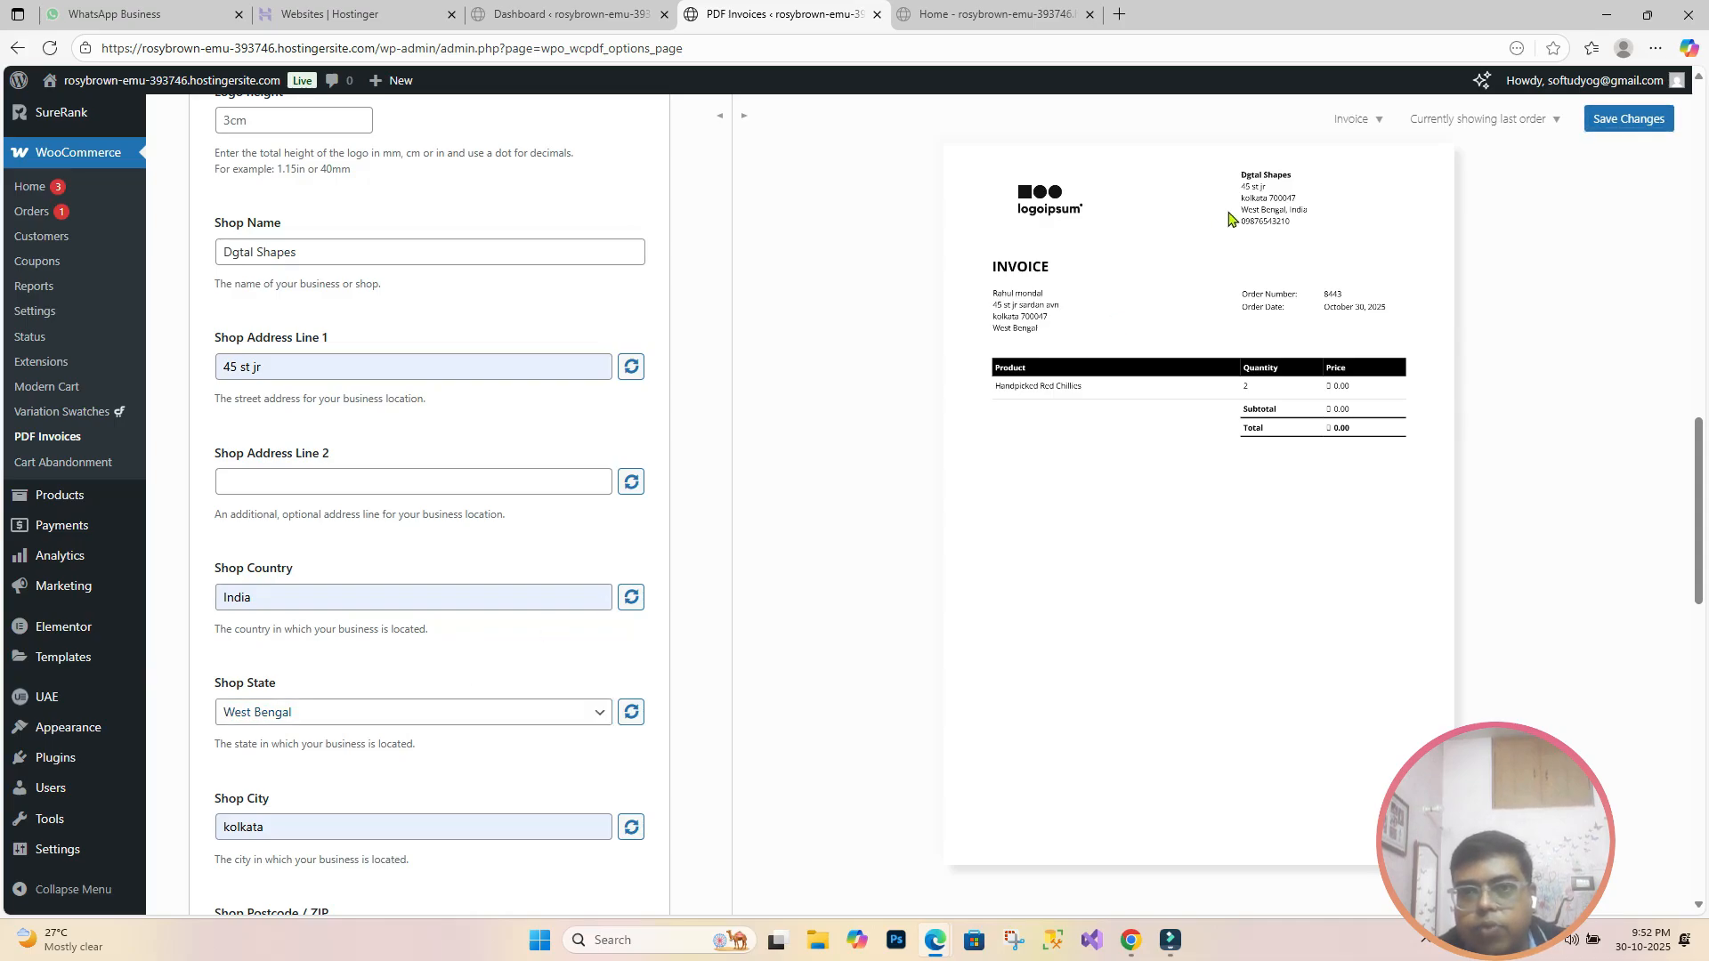
Step: Replace the garbled postcode with 700047 and let the invoice preview refresh
{"action": "scroll", "coordinate": [357, 748], "scroll_direction": "down", "scroll_amount": 1}
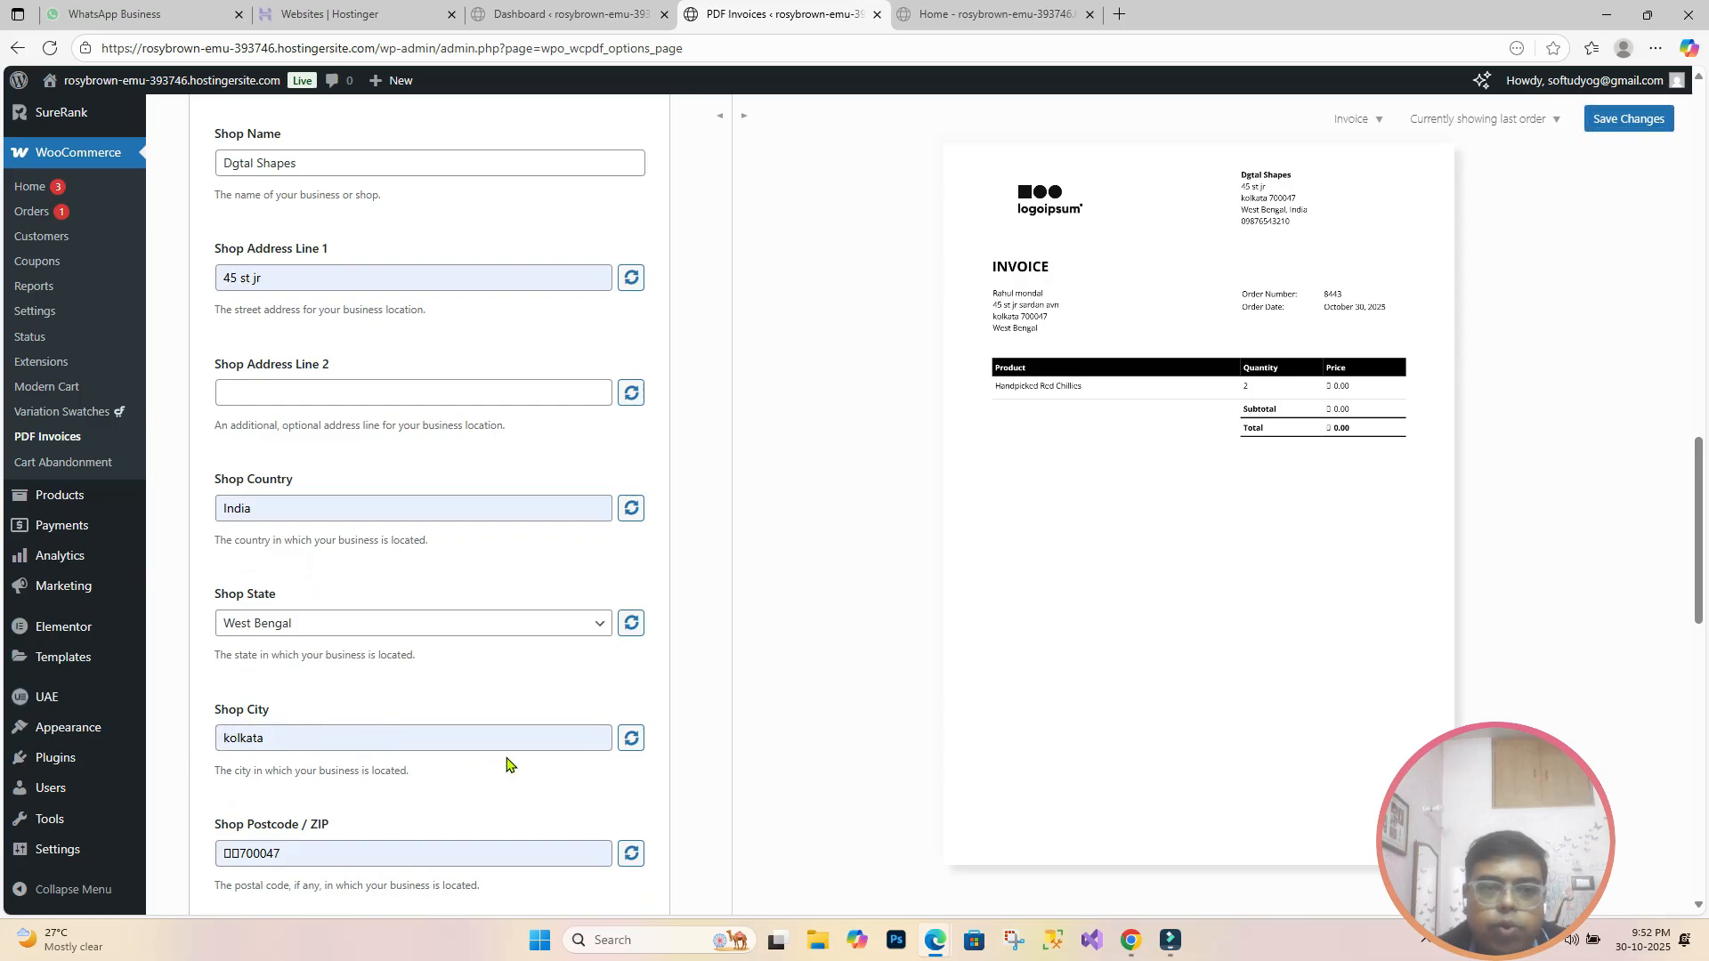
{"action": "scroll", "coordinate": [439, 776], "scroll_direction": "down", "scroll_amount": 2}
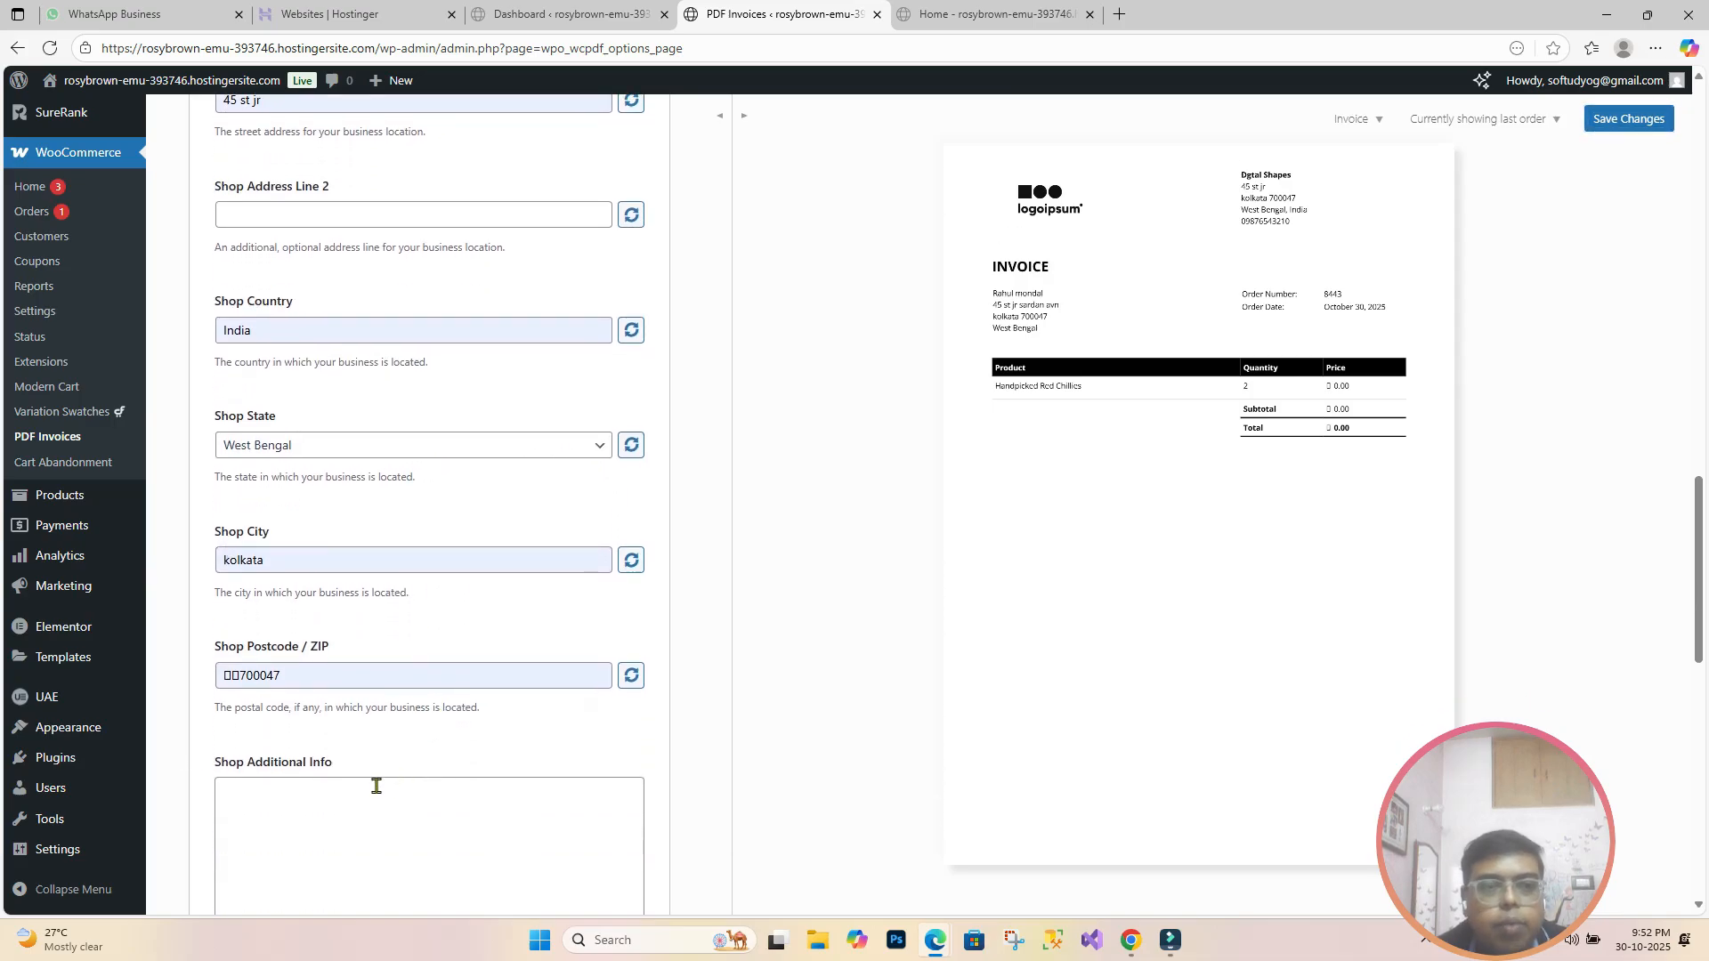
{"action": "left_click", "coordinate": [584, 674]}
{"action": "left_click_drag", "start_coordinate": [461, 675], "coordinate": [193, 687]}
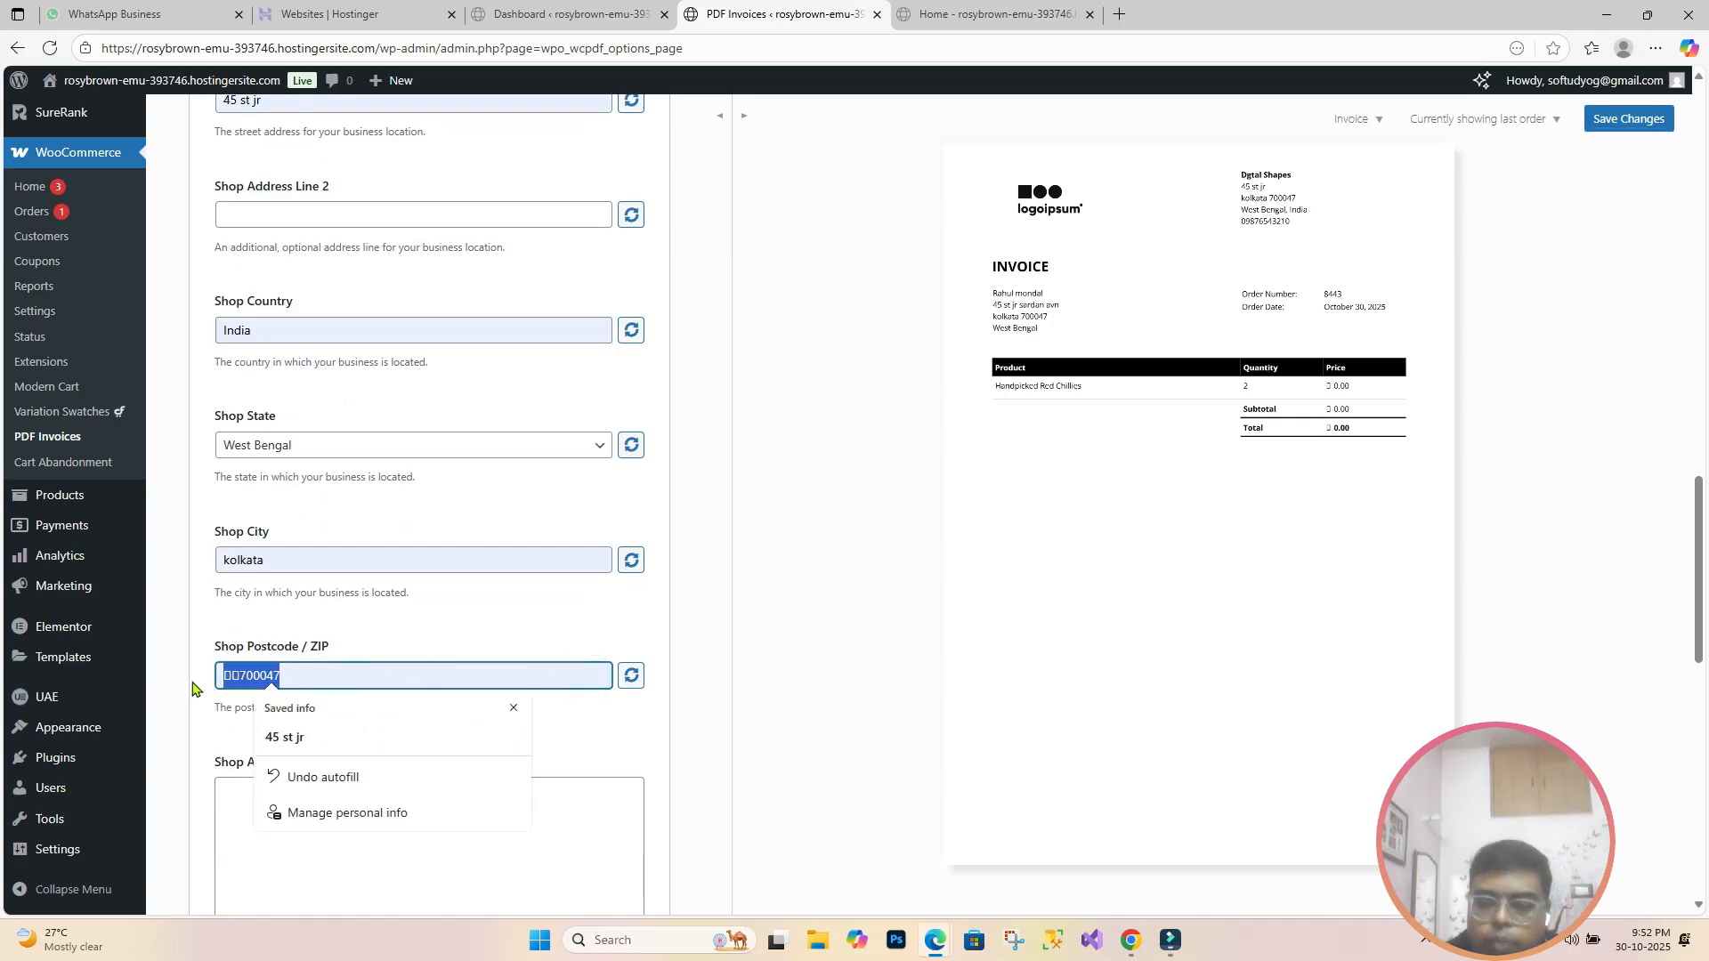
{"action": "type", "text": "70"}
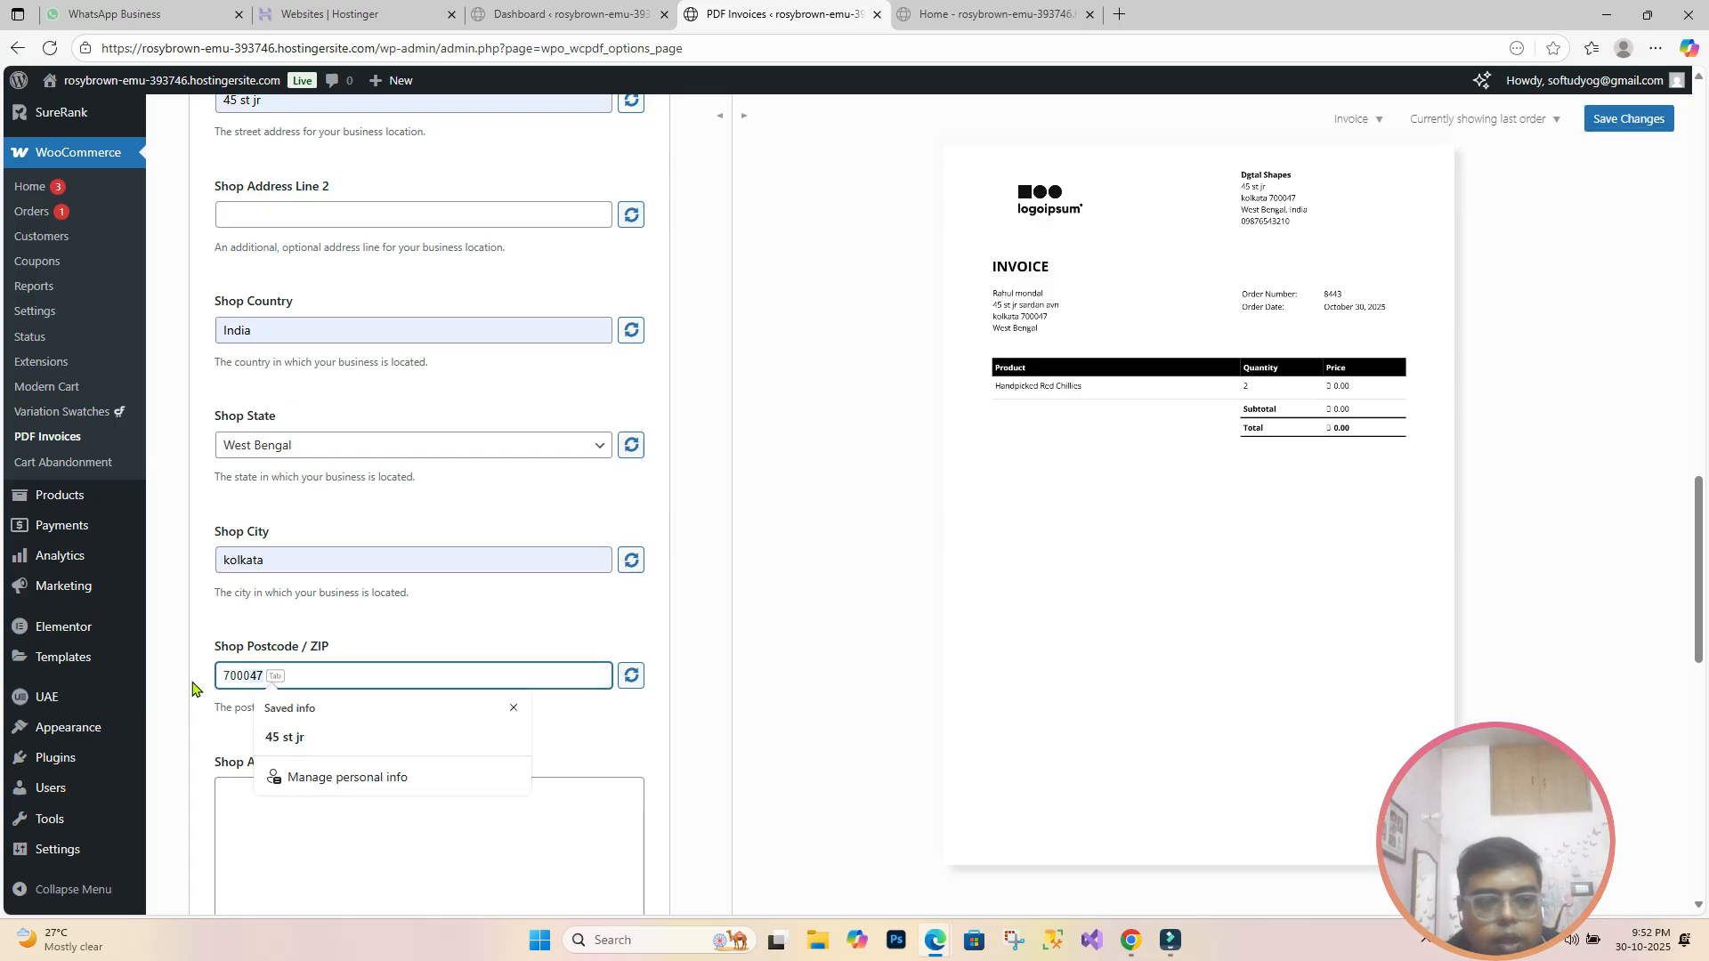
{"action": "key", "text": "Tab"}
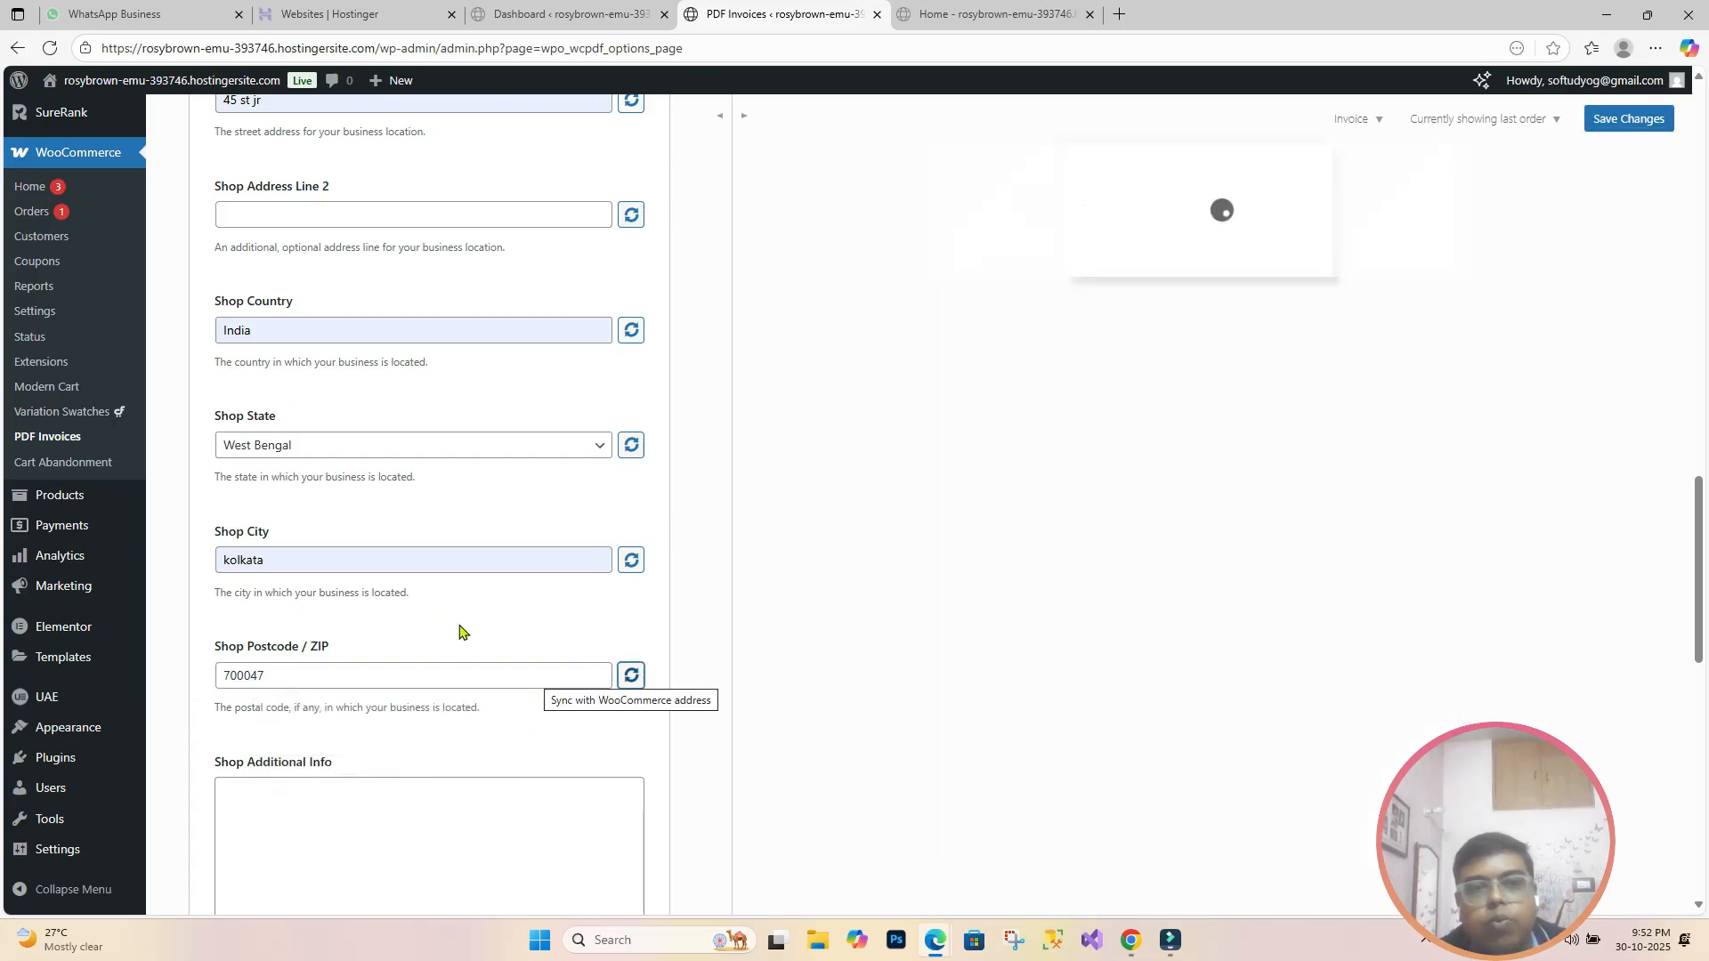
{"action": "left_click", "coordinate": [460, 628]}
{"action": "scroll", "coordinate": [463, 606], "scroll_direction": "down", "scroll_amount": 1}
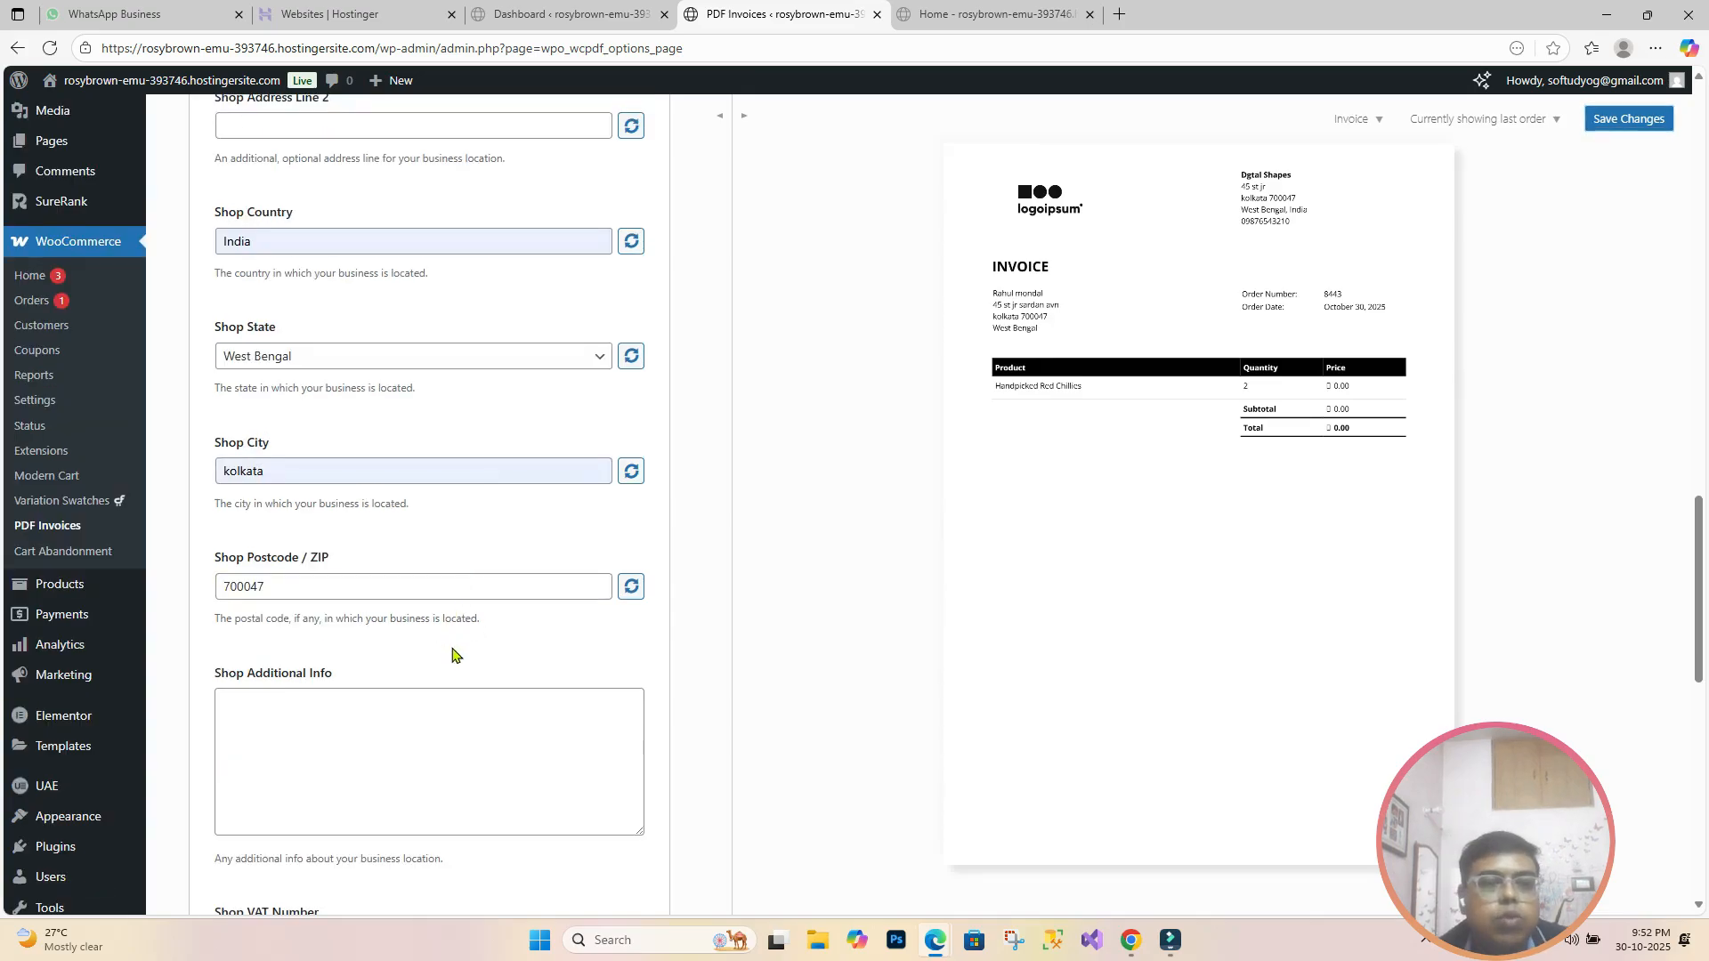
{"action": "left_click", "coordinate": [449, 730]}
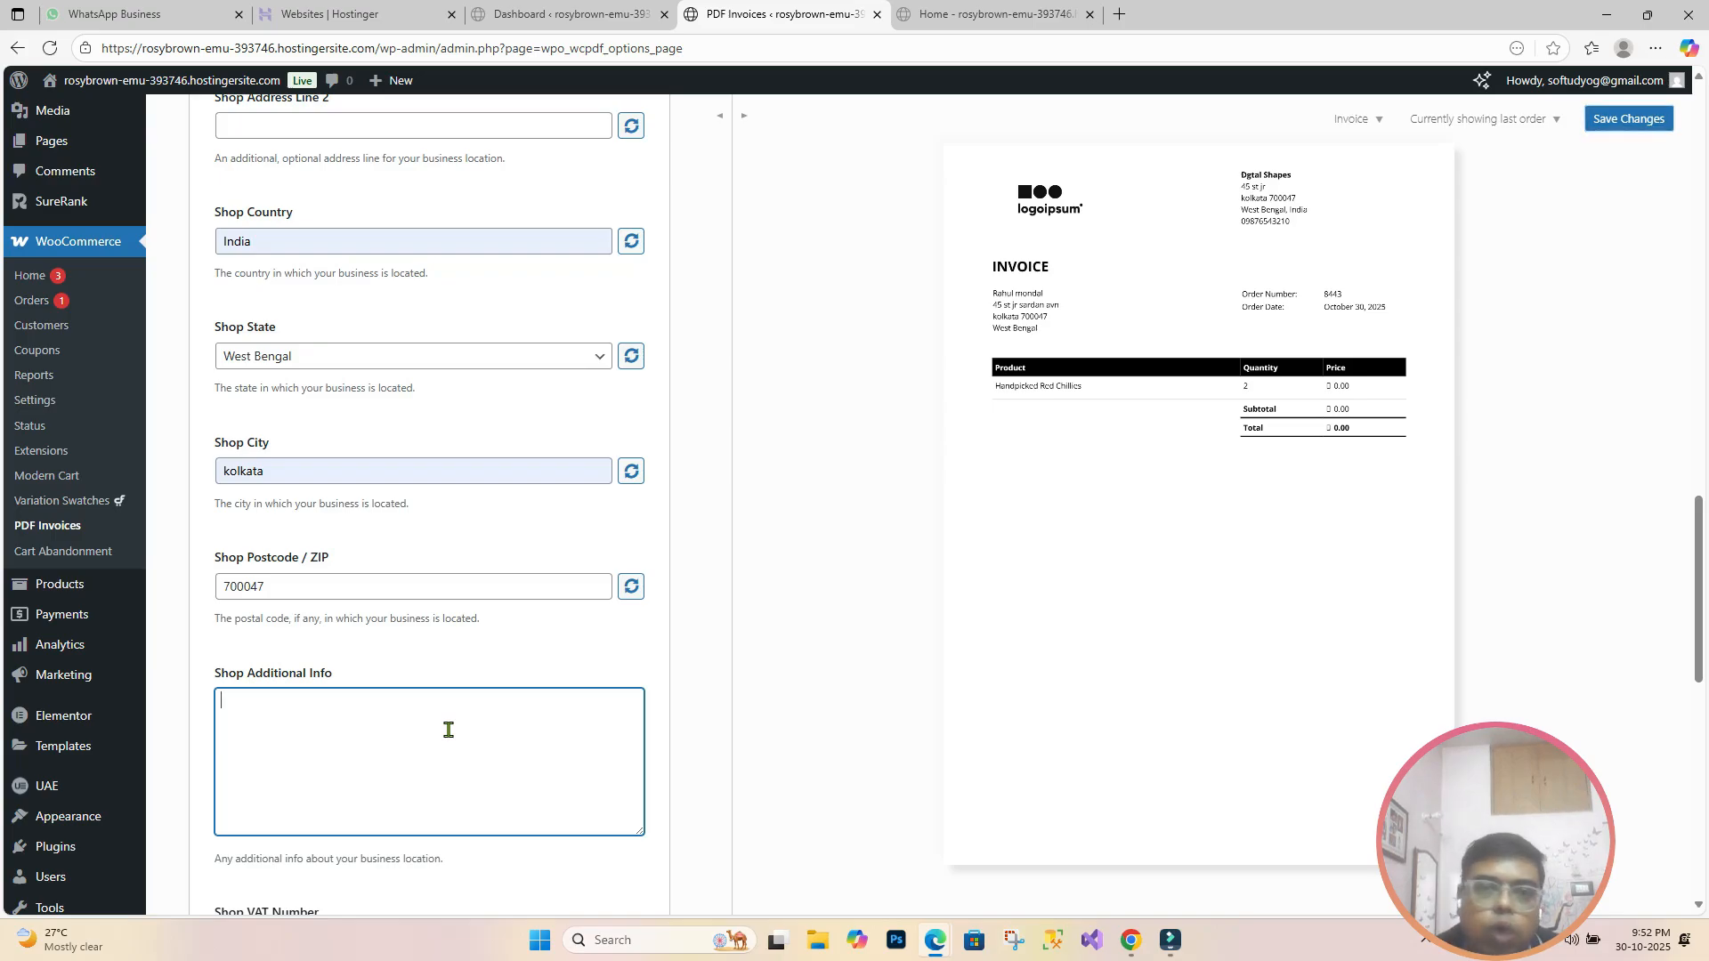
{"action": "scroll", "coordinate": [449, 730], "scroll_direction": "down", "scroll_amount": 3}
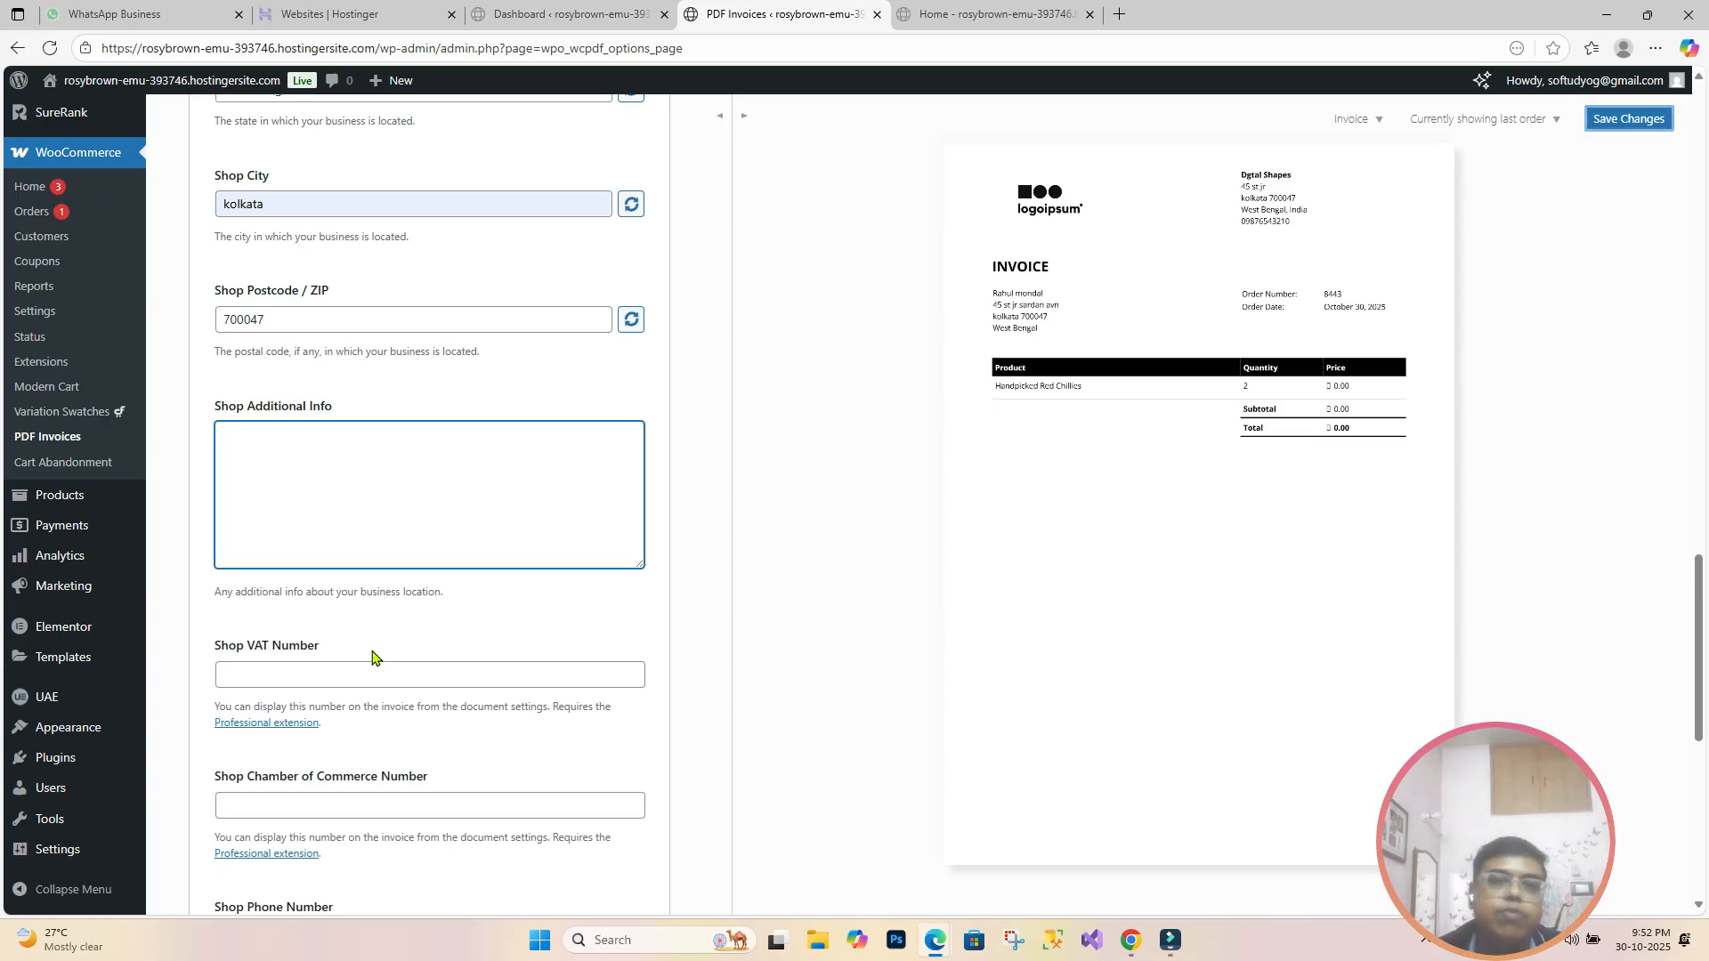
Step: Enter the shop VAT number and Chamber of Commerce number 00000
{"action": "left_click", "coordinate": [339, 675]}
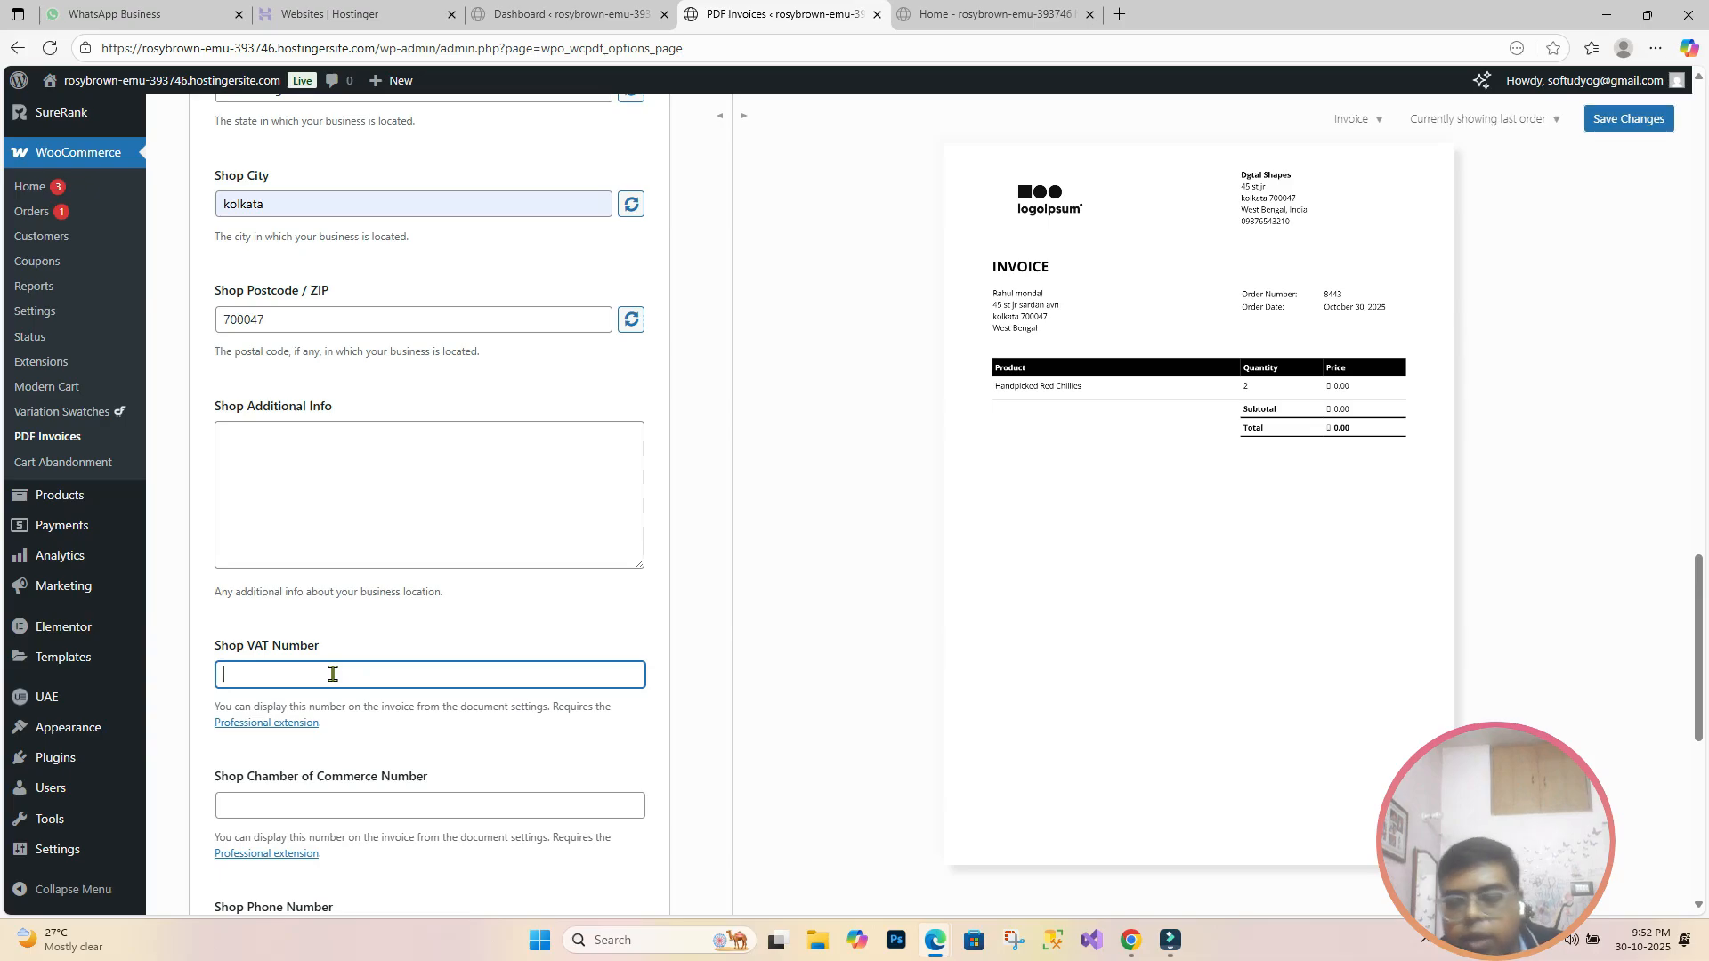
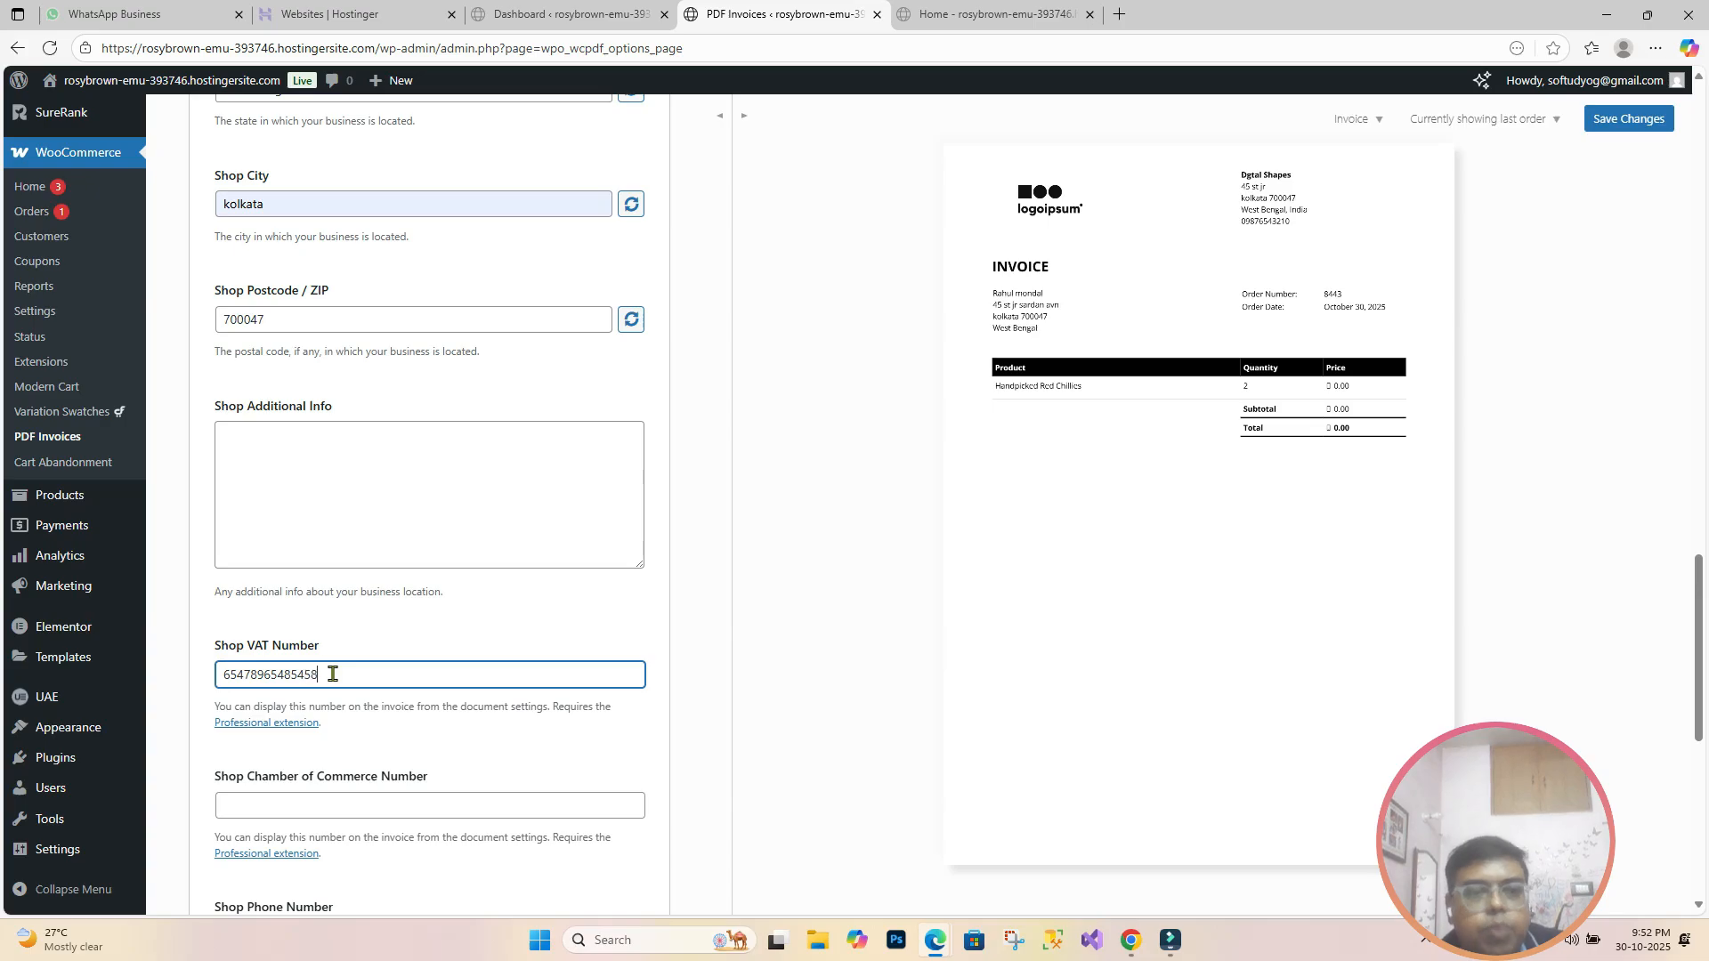
{"action": "scroll", "coordinate": [243, 534], "scroll_direction": "down", "scroll_amount": 3}
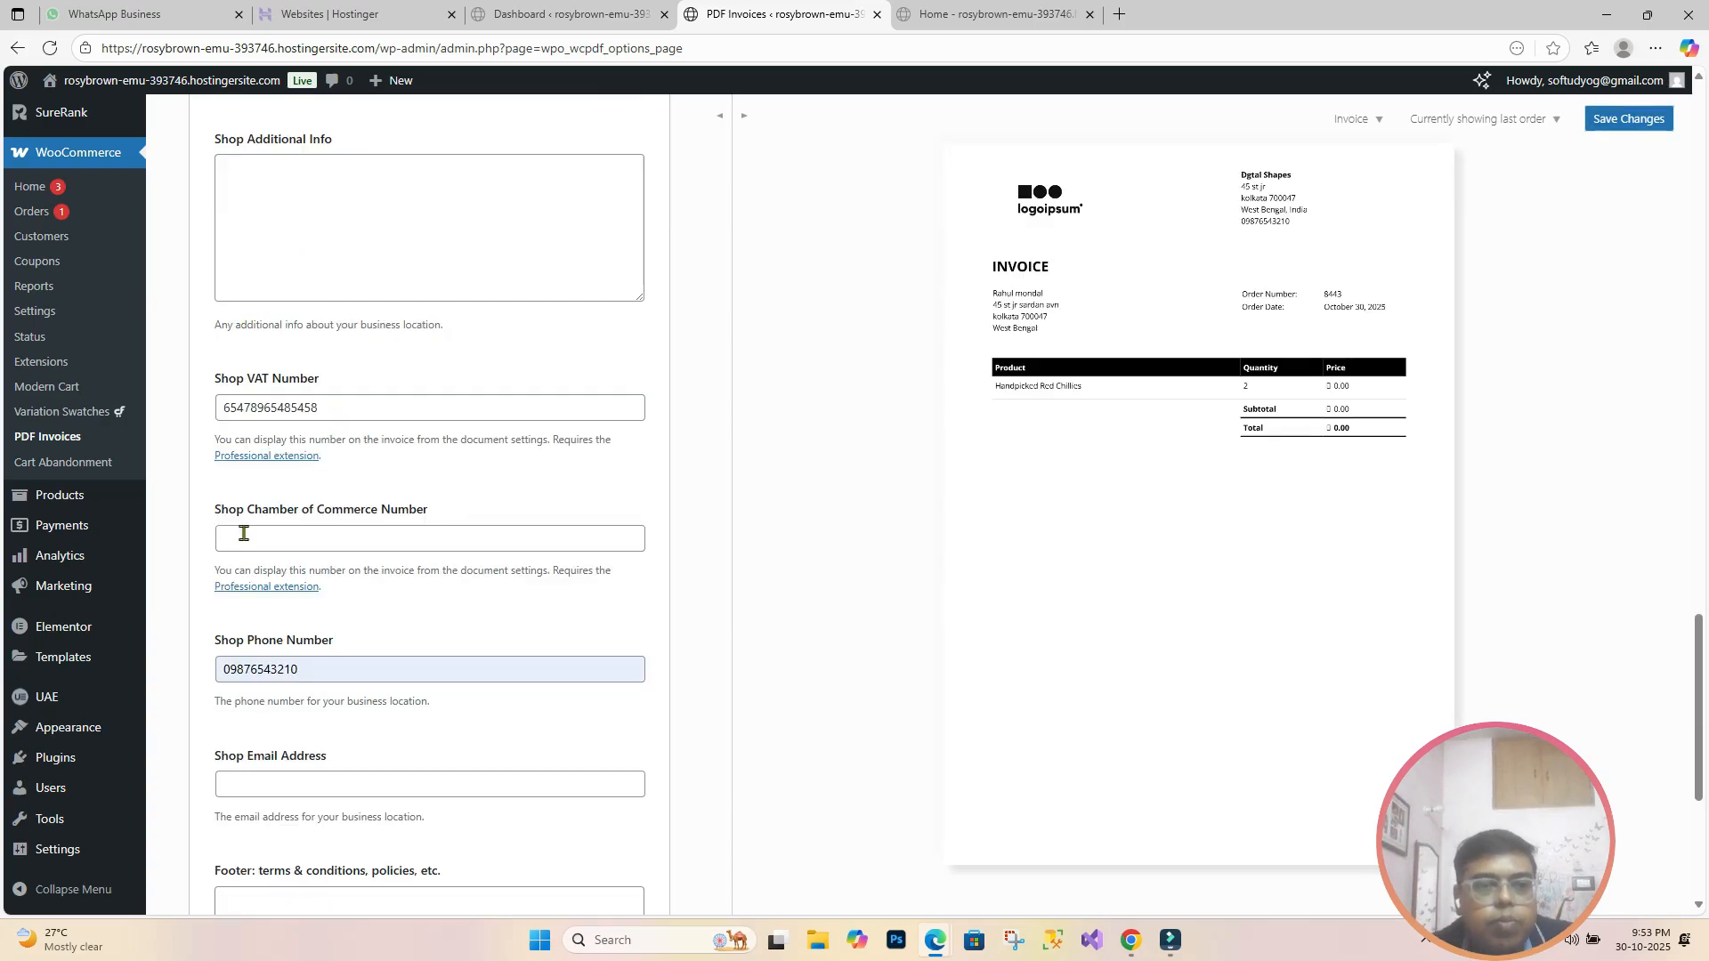
{"action": "left_click", "coordinate": [516, 540]}
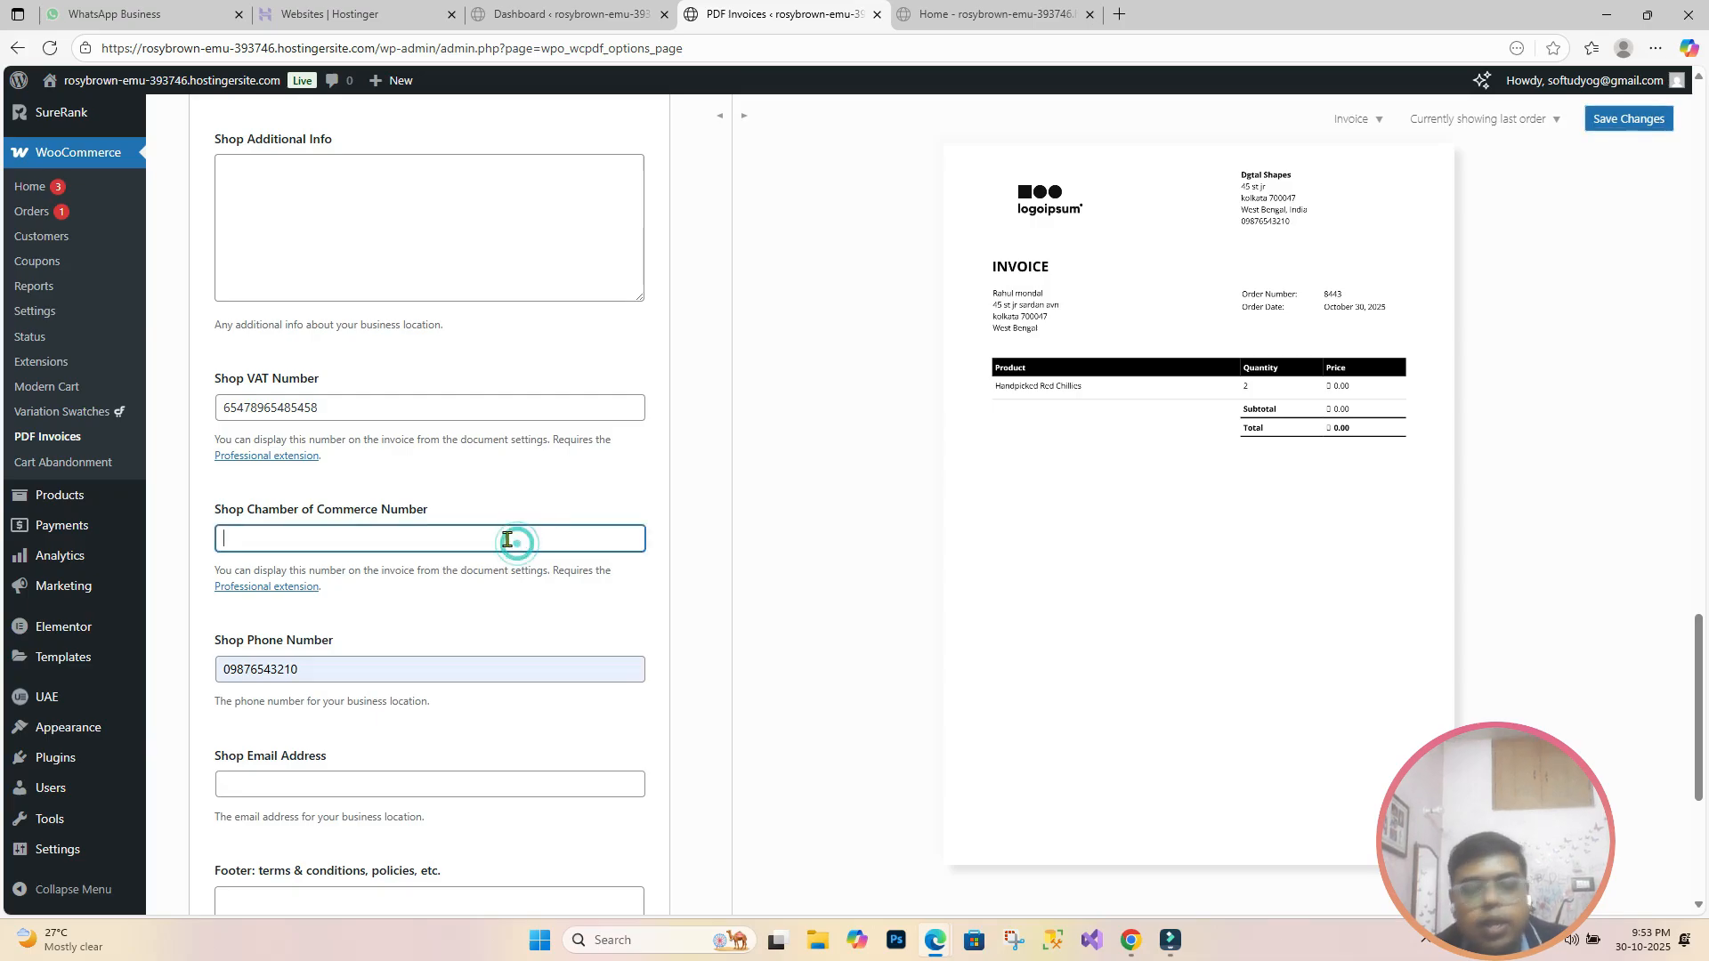
{"action": "type", "text": "000000000"}
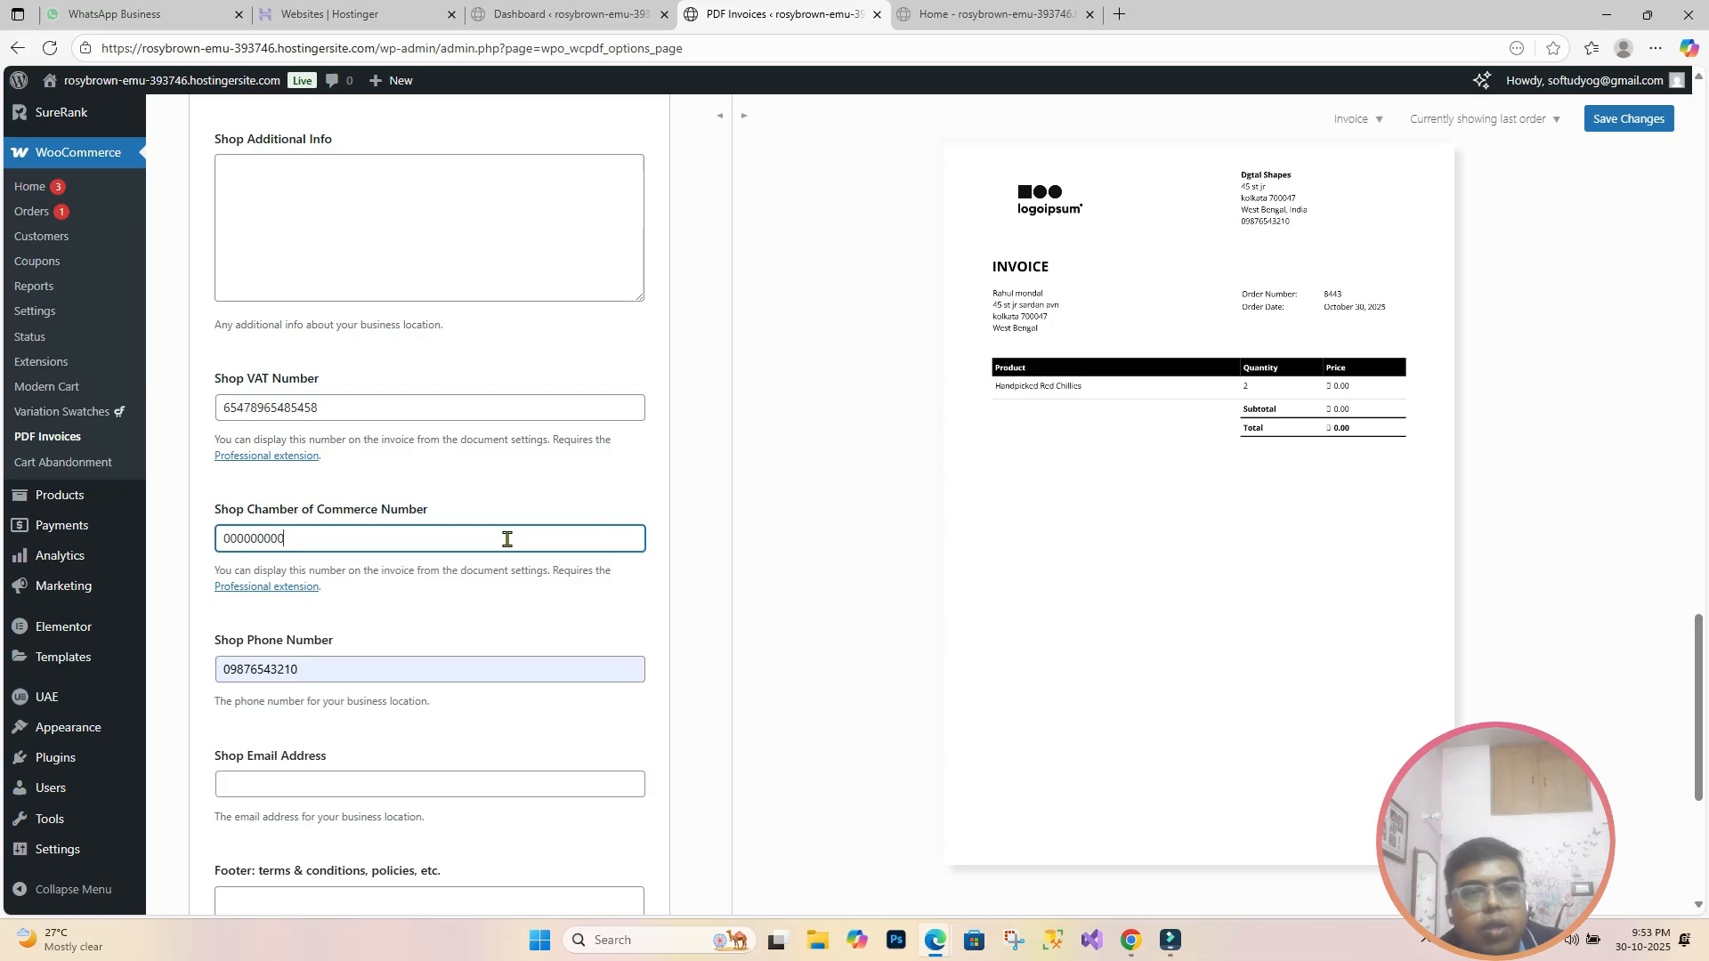
{"action": "left_click", "coordinate": [484, 624]}
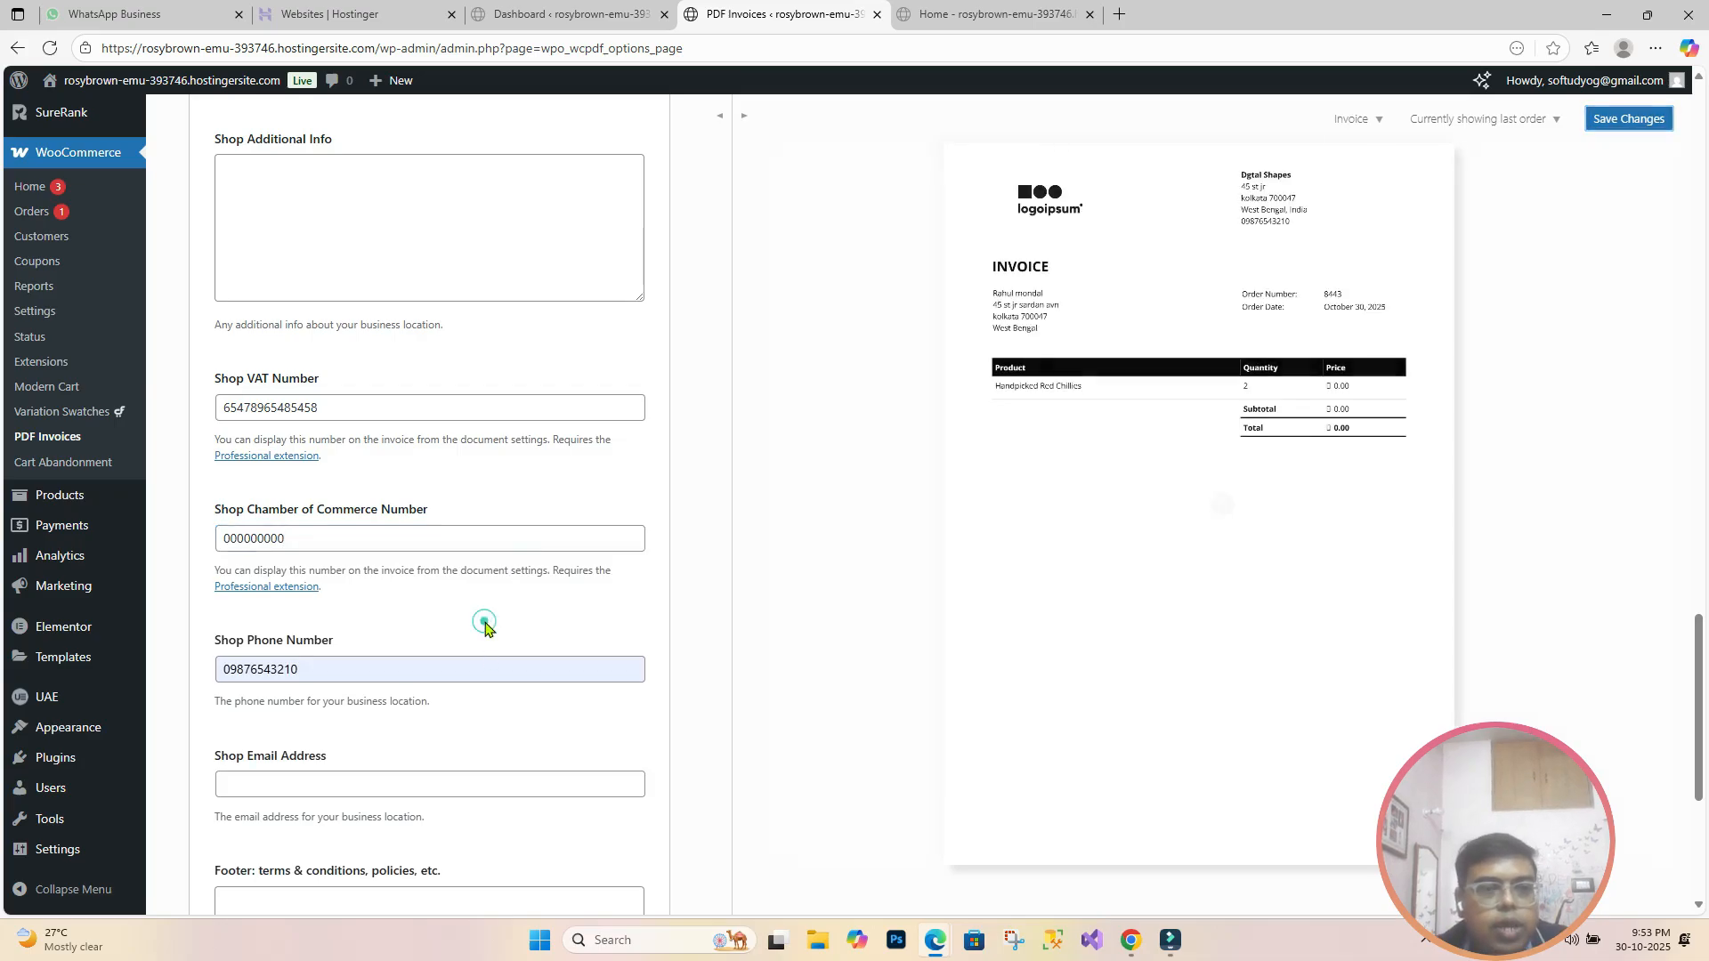
Step: Fill the Shop Phone Number from the browser's saved autofill entry
{"action": "left_click", "coordinate": [345, 668]}
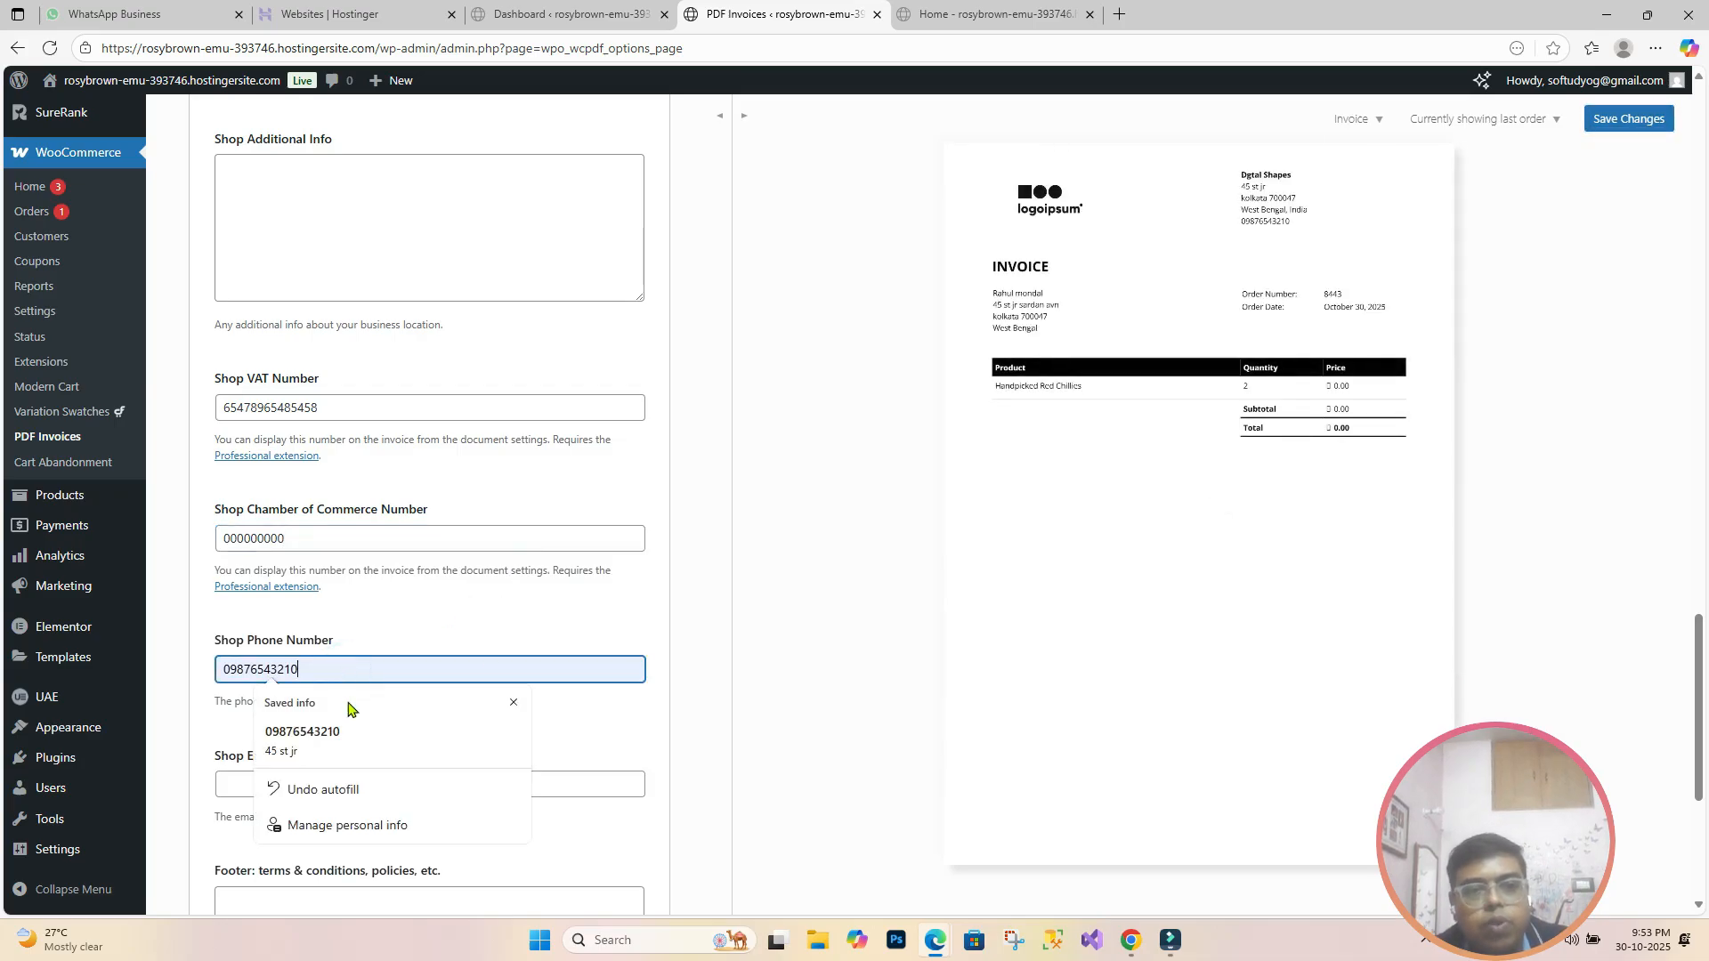
{"action": "left_click", "coordinate": [351, 741]}
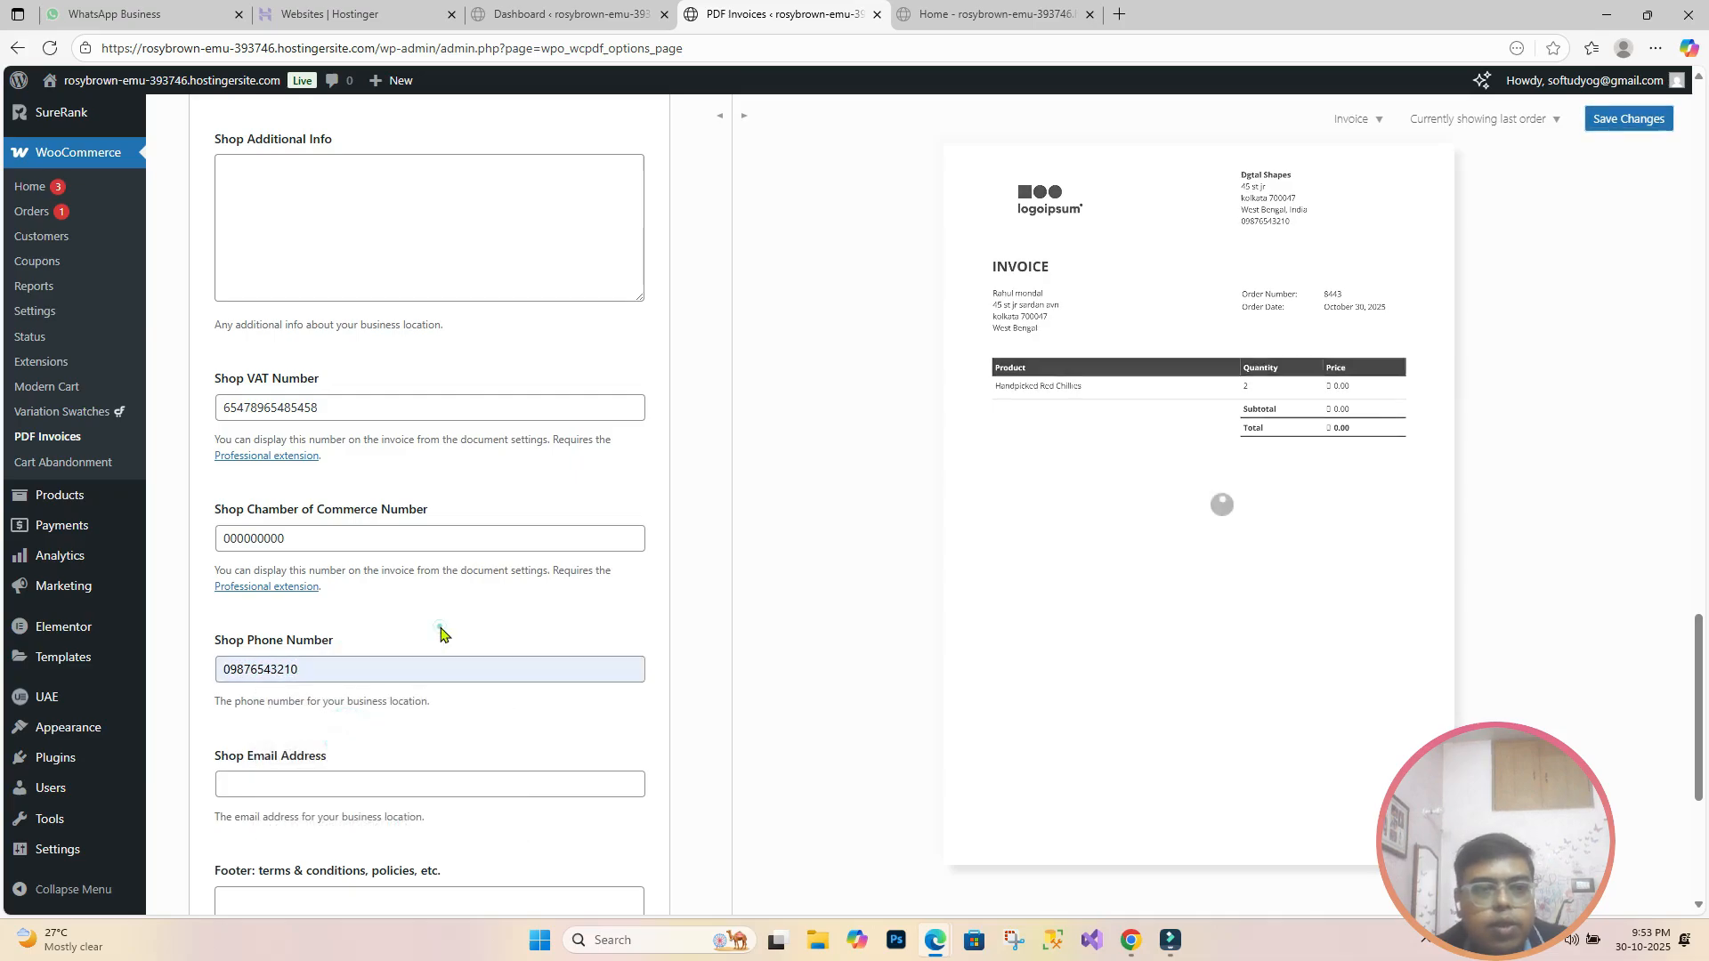
{"action": "scroll", "coordinate": [436, 641], "scroll_direction": "down", "scroll_amount": 1}
{"action": "scroll", "coordinate": [436, 657], "scroll_direction": "down", "scroll_amount": 1}
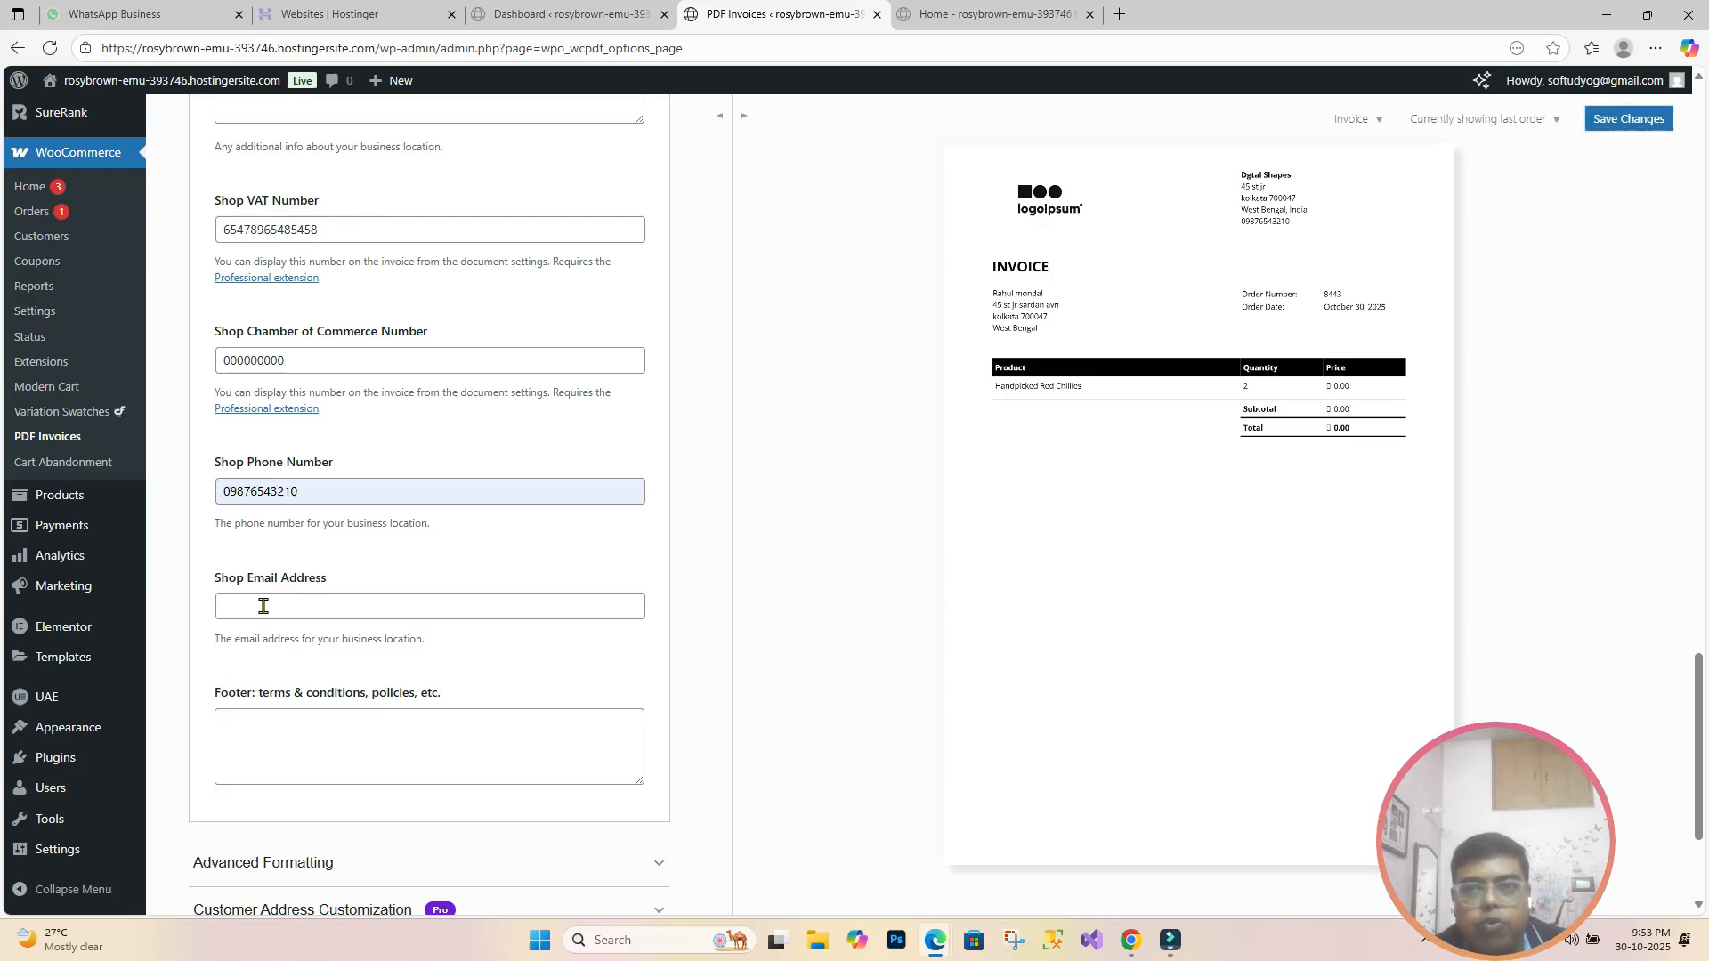
{"action": "left_click", "coordinate": [264, 606]}
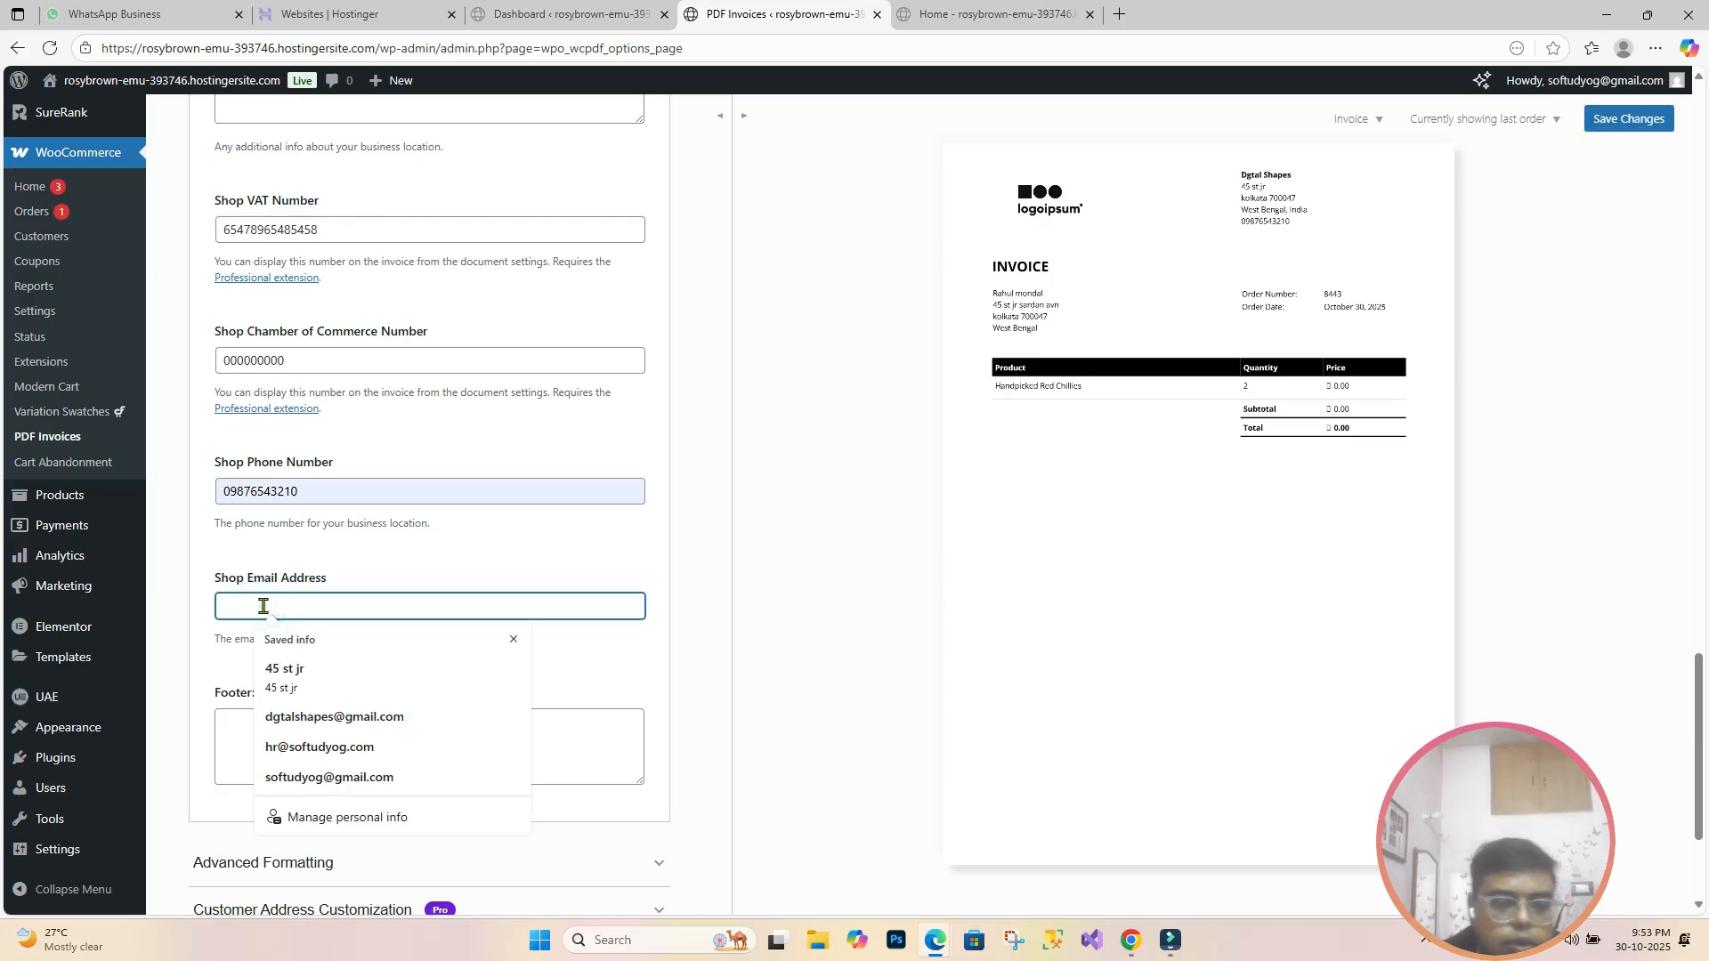
{"action": "left_click", "coordinate": [330, 717]}
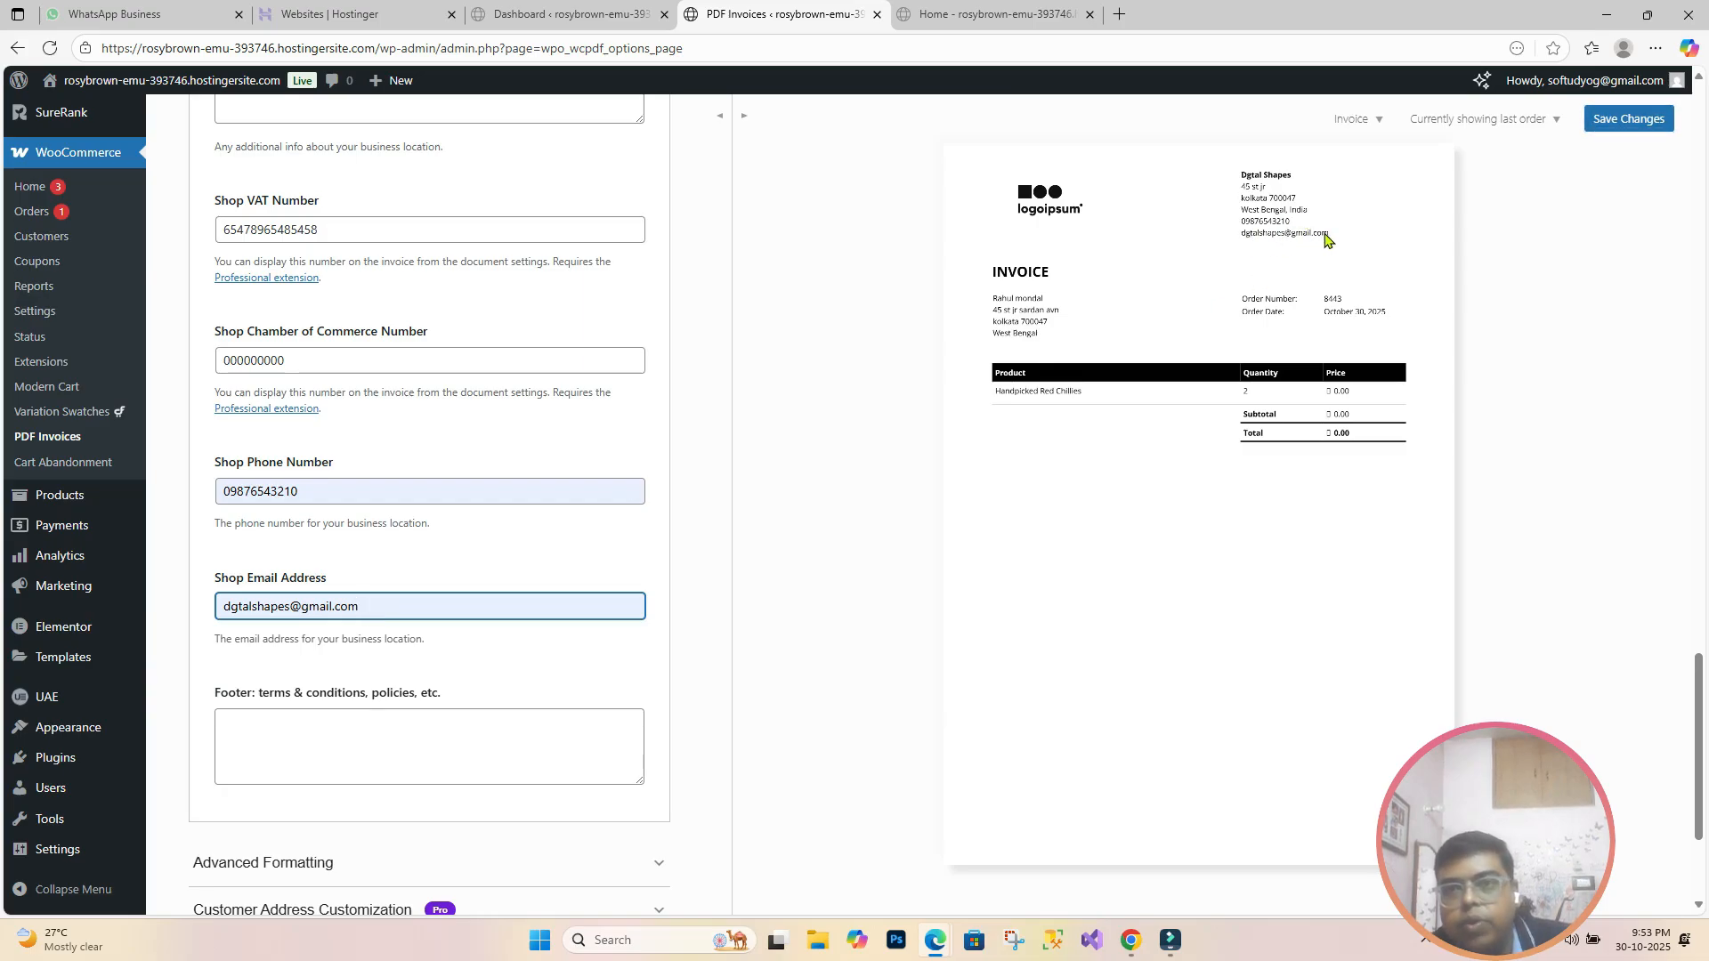
{"action": "scroll", "coordinate": [253, 654], "scroll_direction": "down", "scroll_amount": 1}
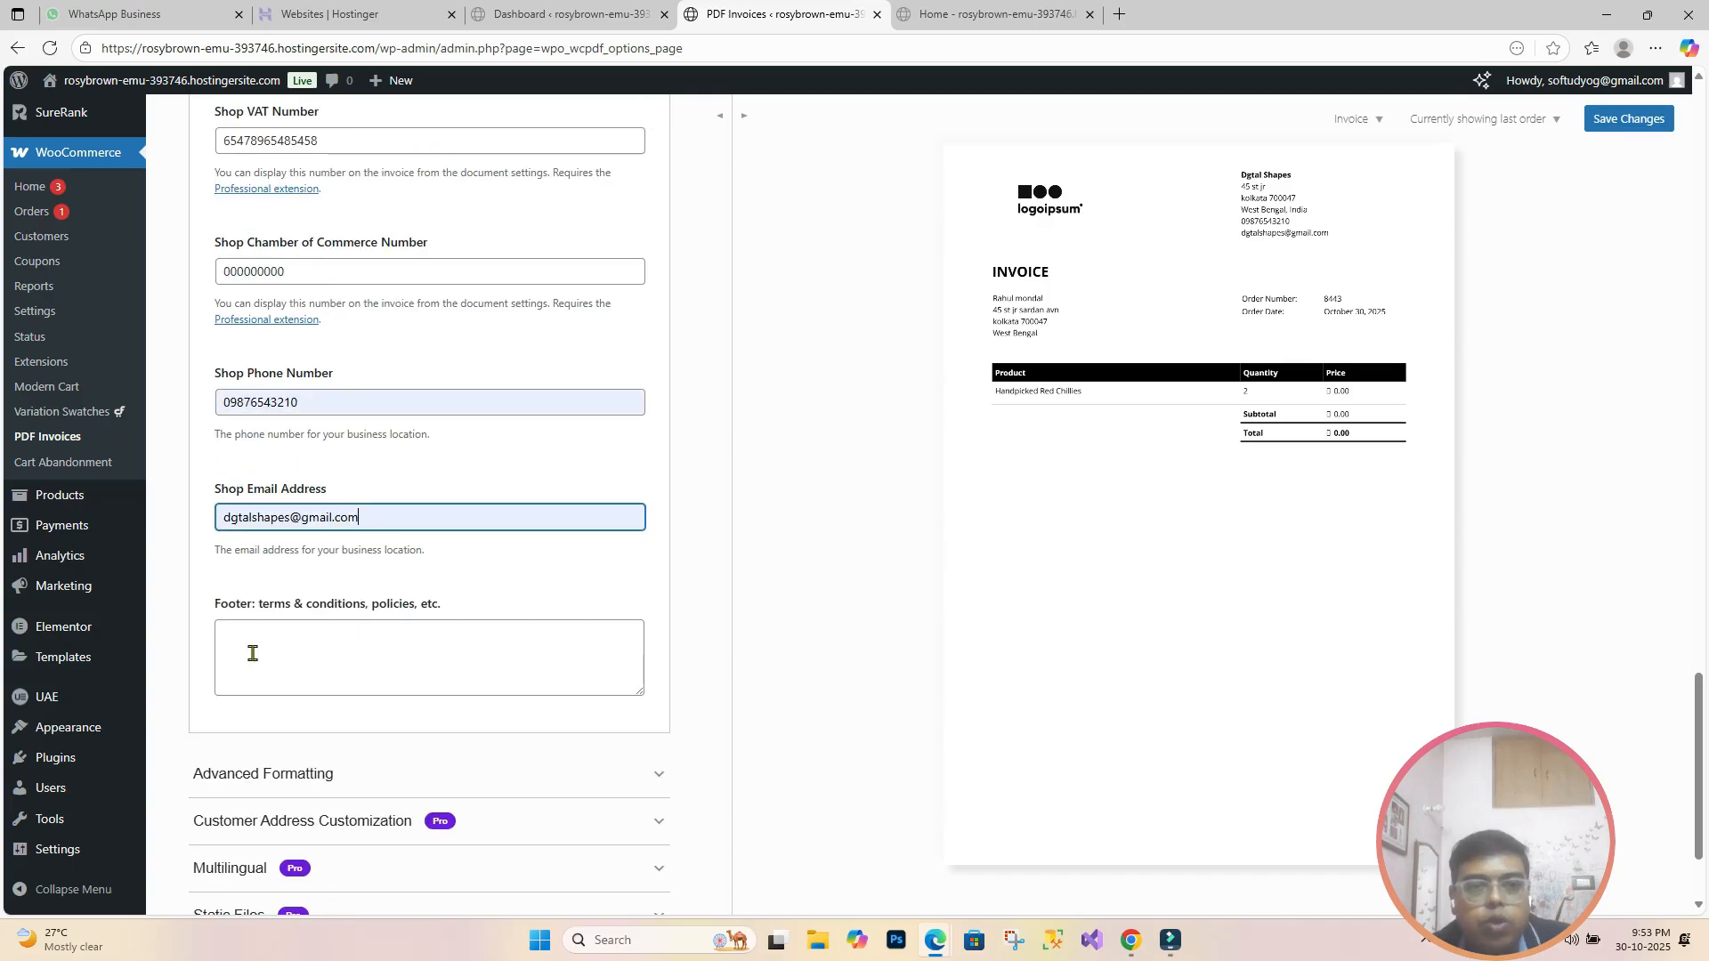
{"action": "left_click", "coordinate": [559, 654]}
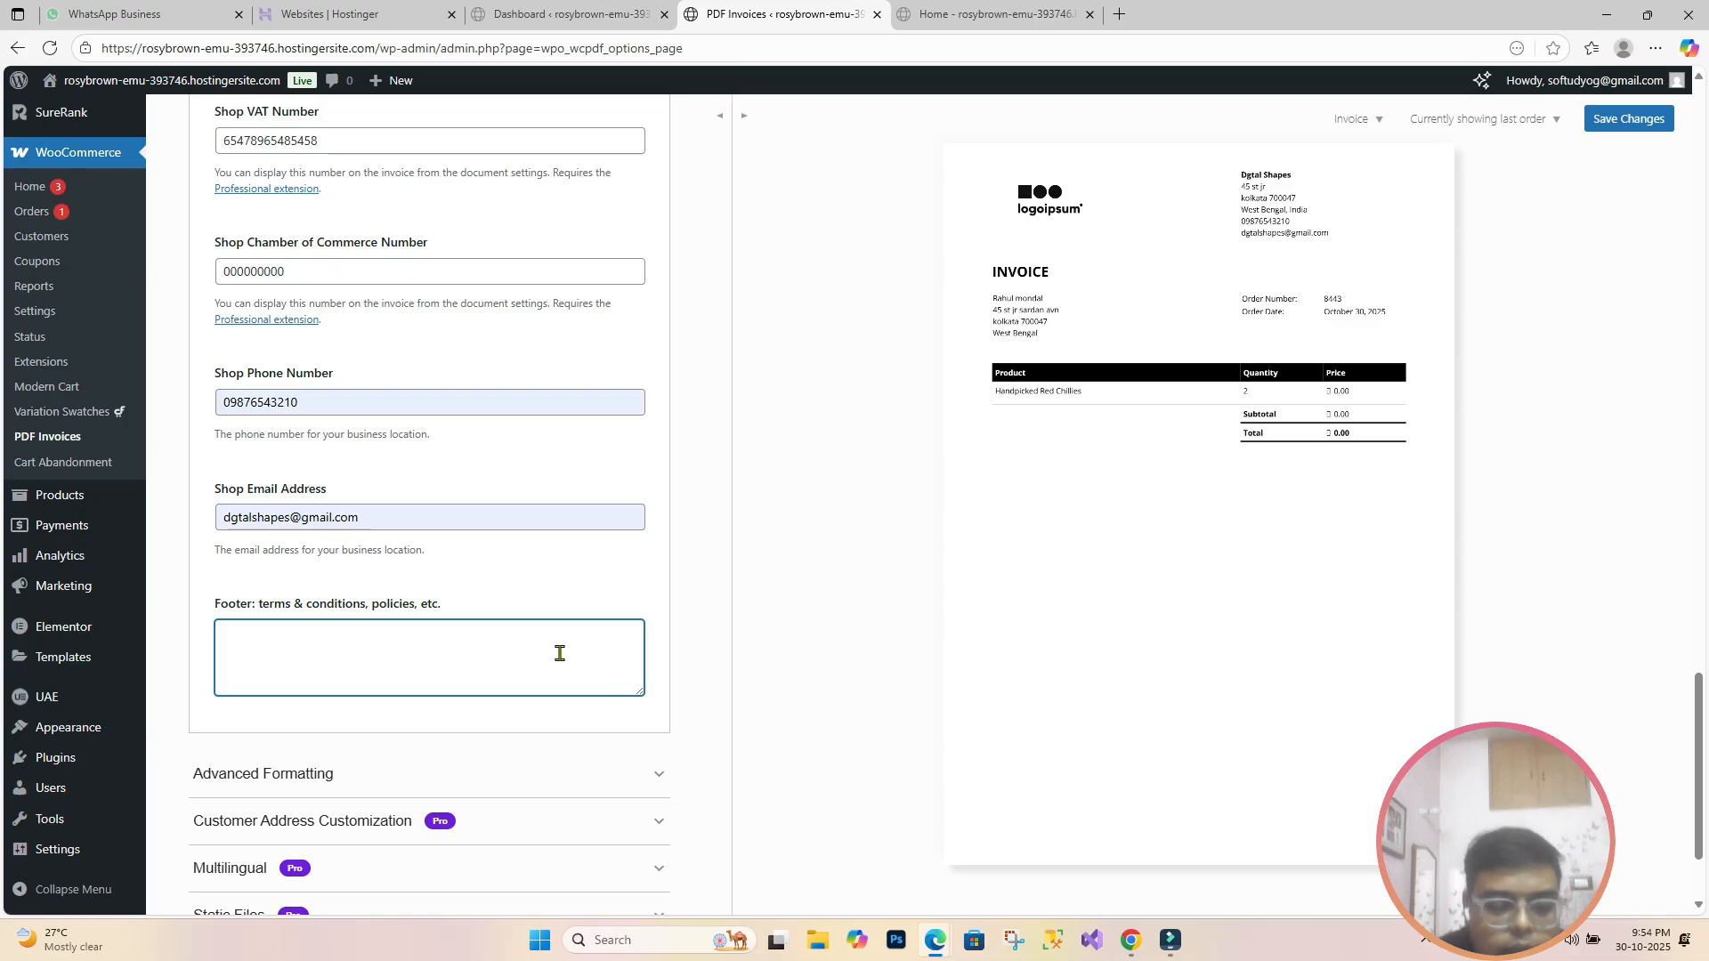
{"action": "type", "text": "visit: "}
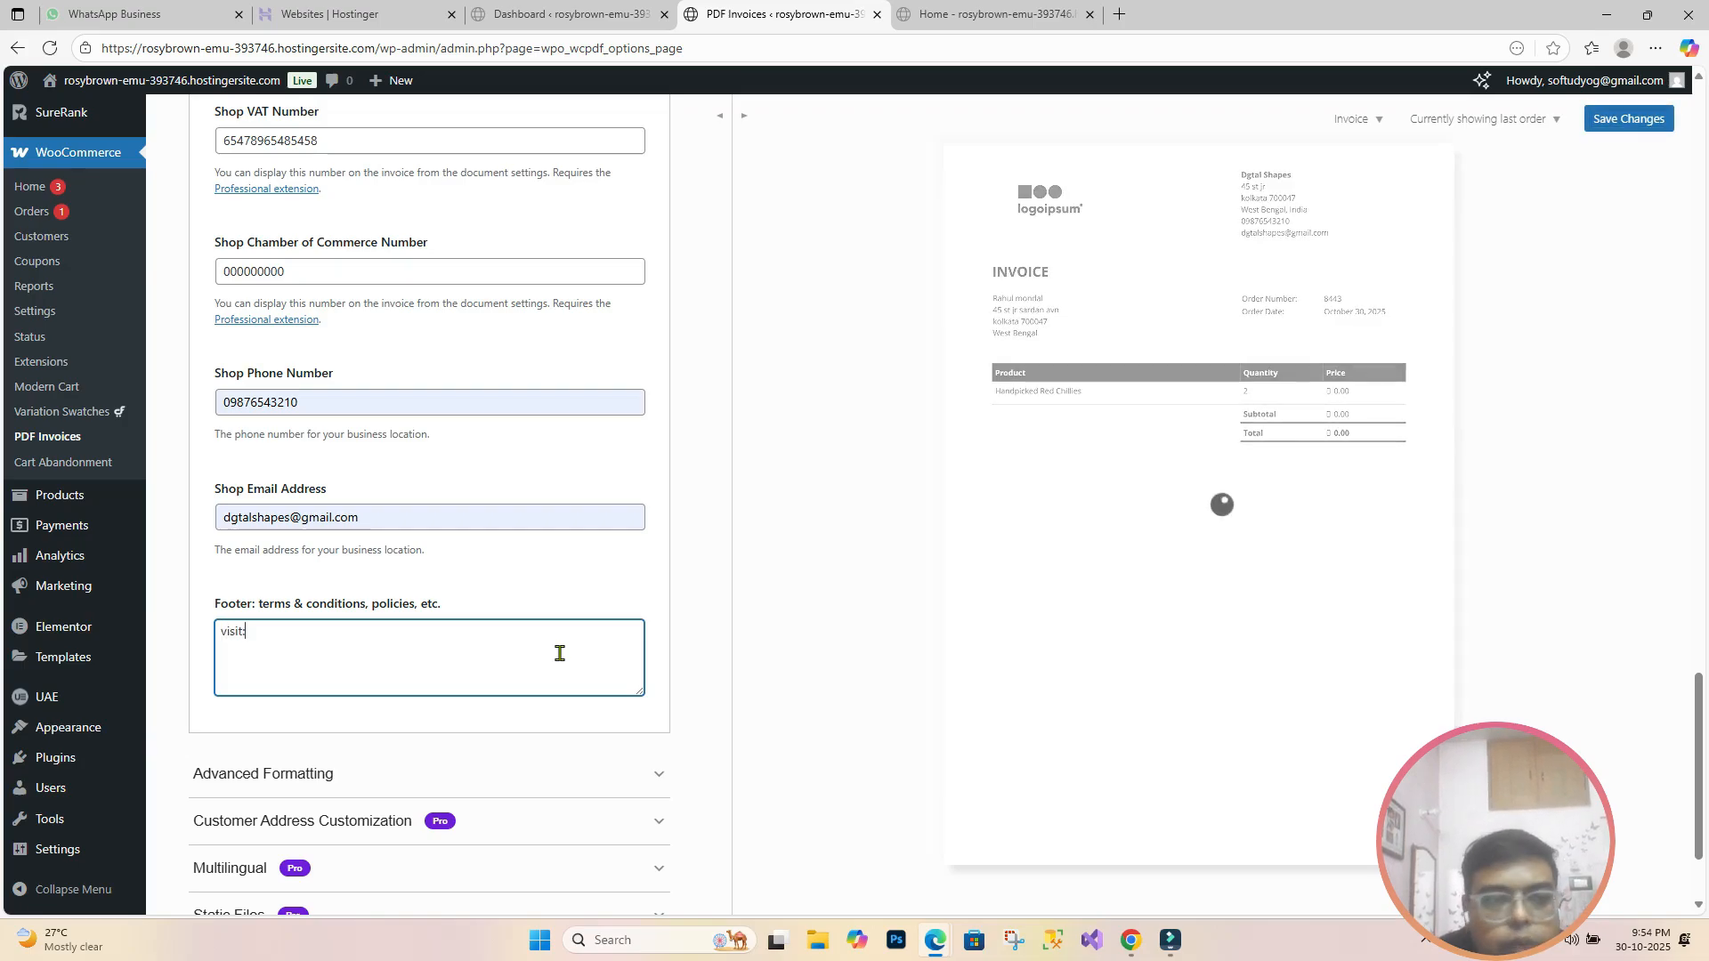
{"action": "type", "text": "www.dgtalshapes.com"}
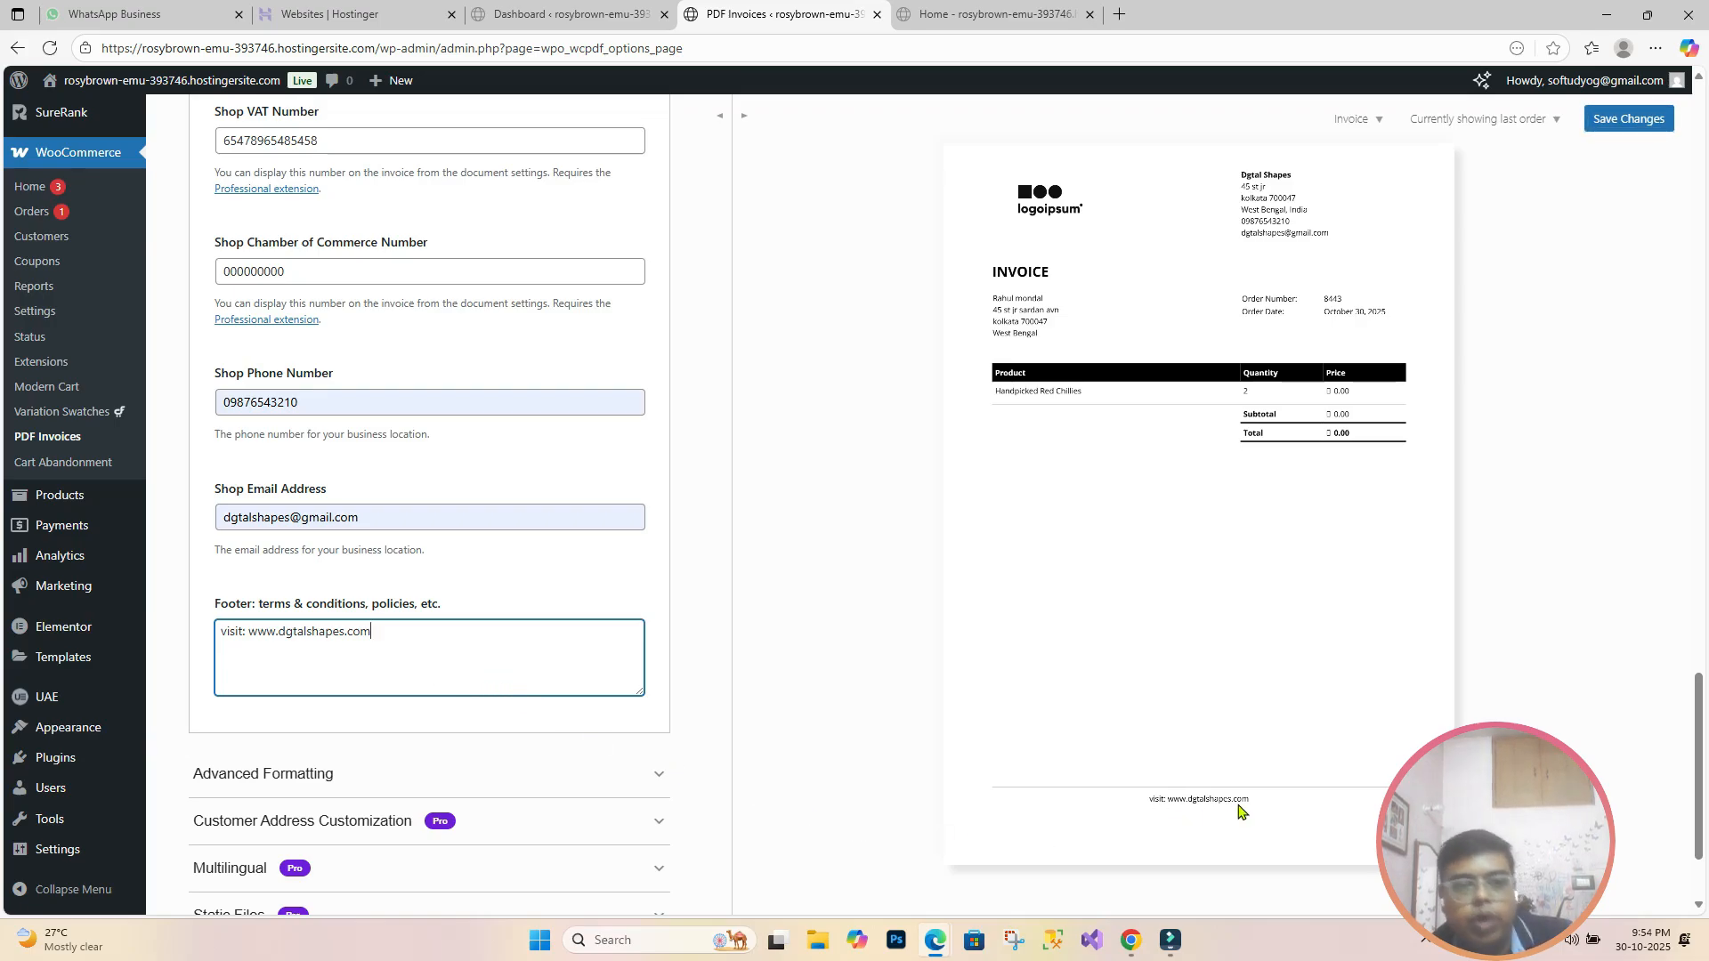
{"action": "scroll", "coordinate": [547, 639], "scroll_direction": "down", "scroll_amount": 2}
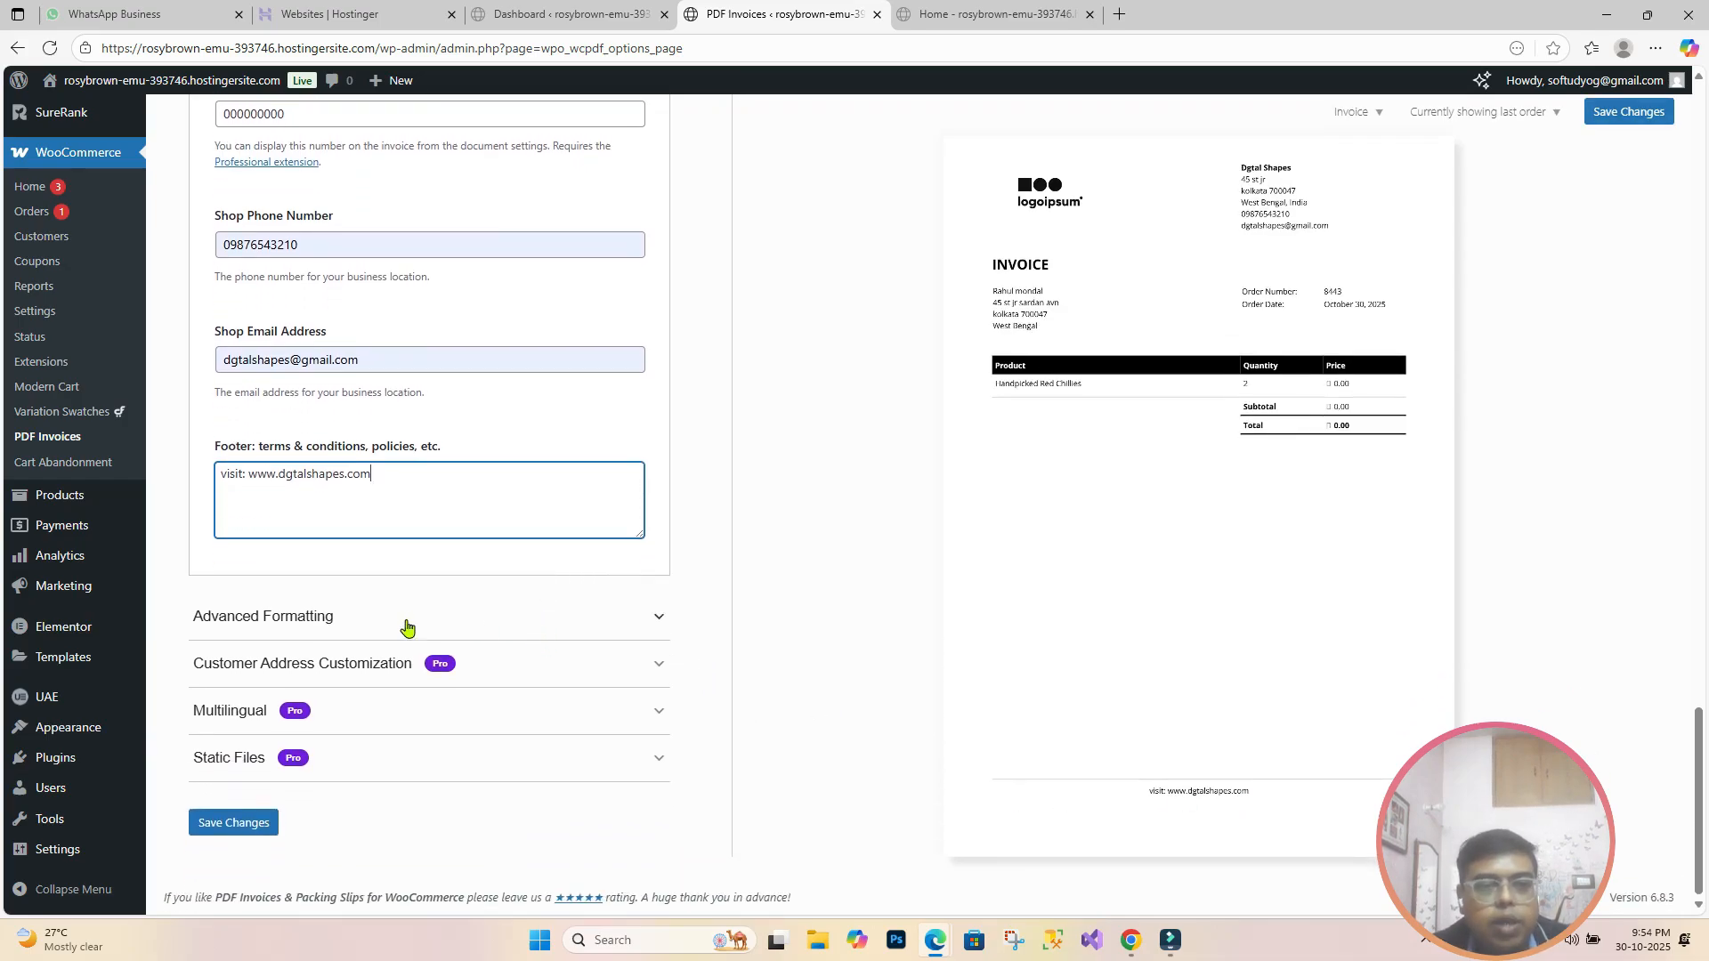
Step: Expand Advanced Formatting and review font subsetting, currency symbol and Extra fields 1–3
{"action": "left_click", "coordinate": [506, 617]}
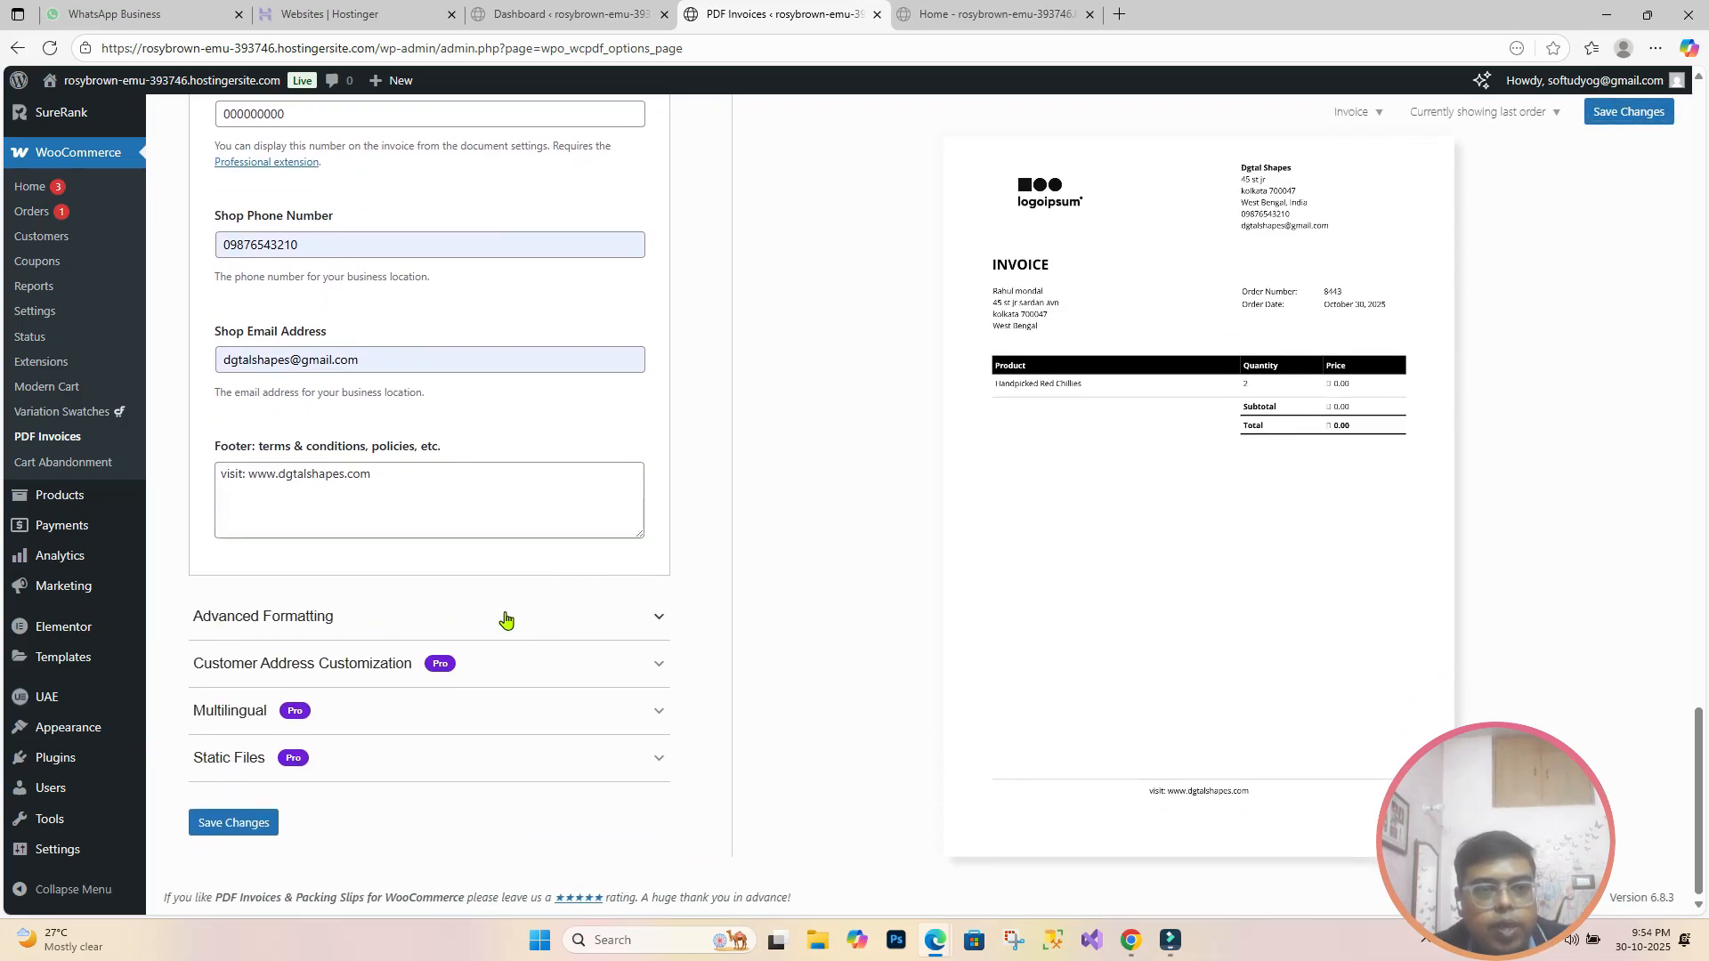
{"action": "scroll", "coordinate": [506, 616], "scroll_direction": "down", "scroll_amount": 2}
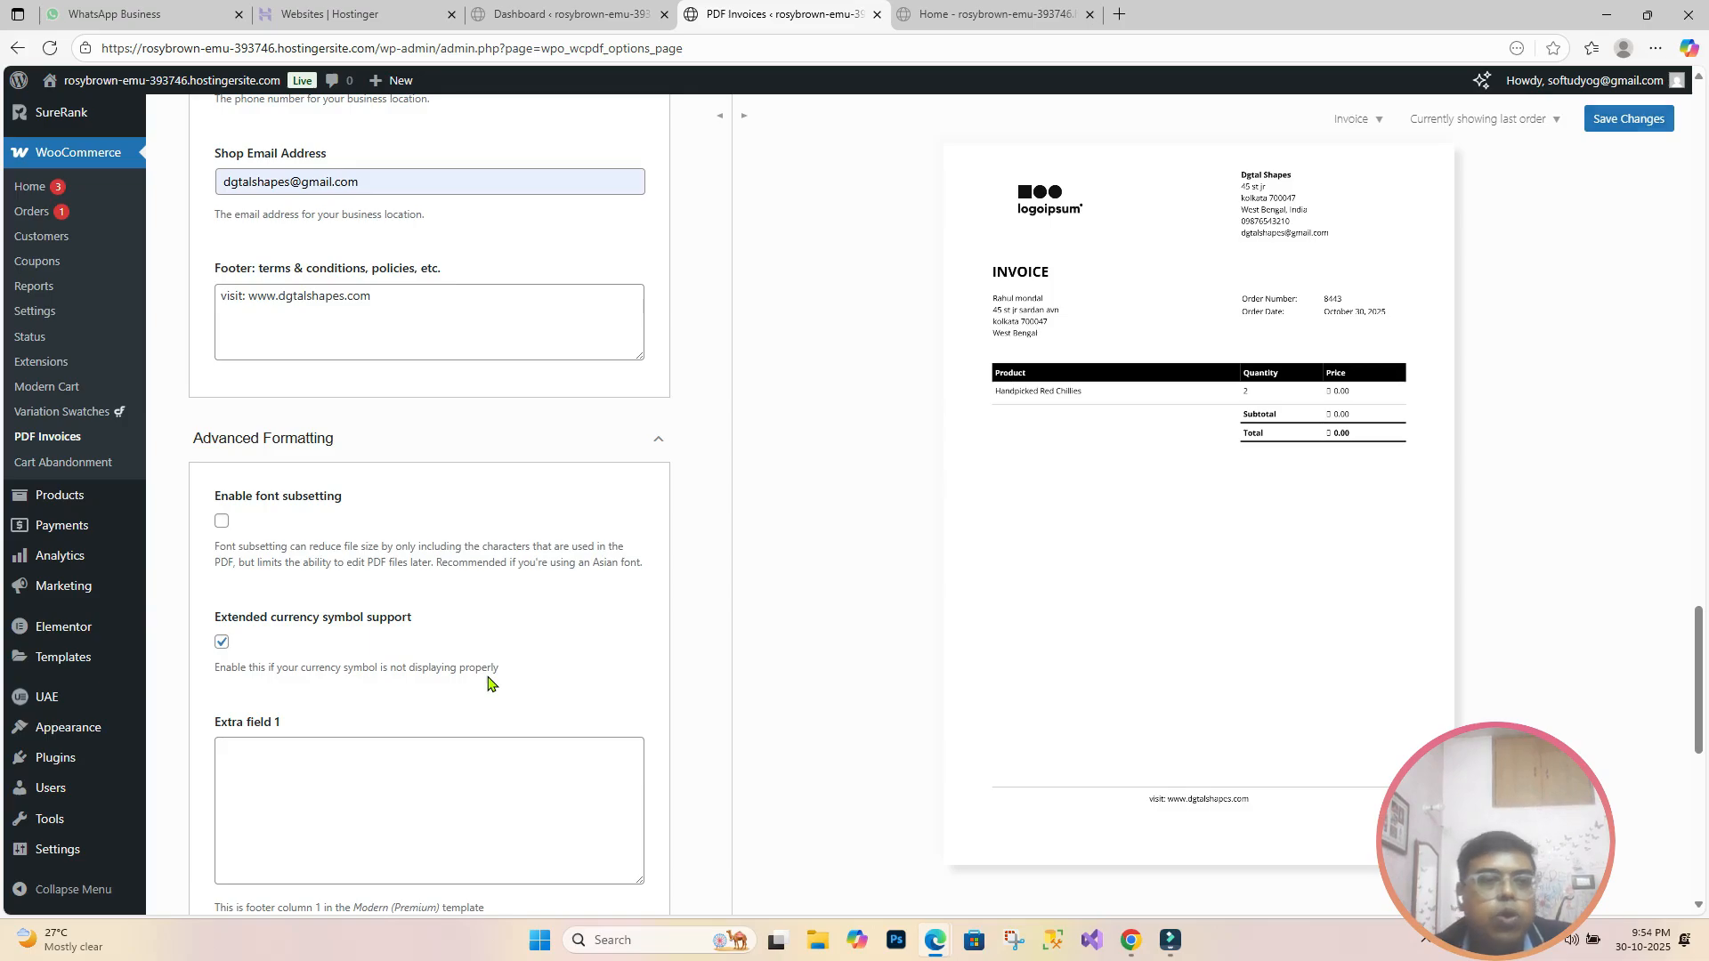
{"action": "scroll", "coordinate": [486, 680], "scroll_direction": "down", "scroll_amount": 1}
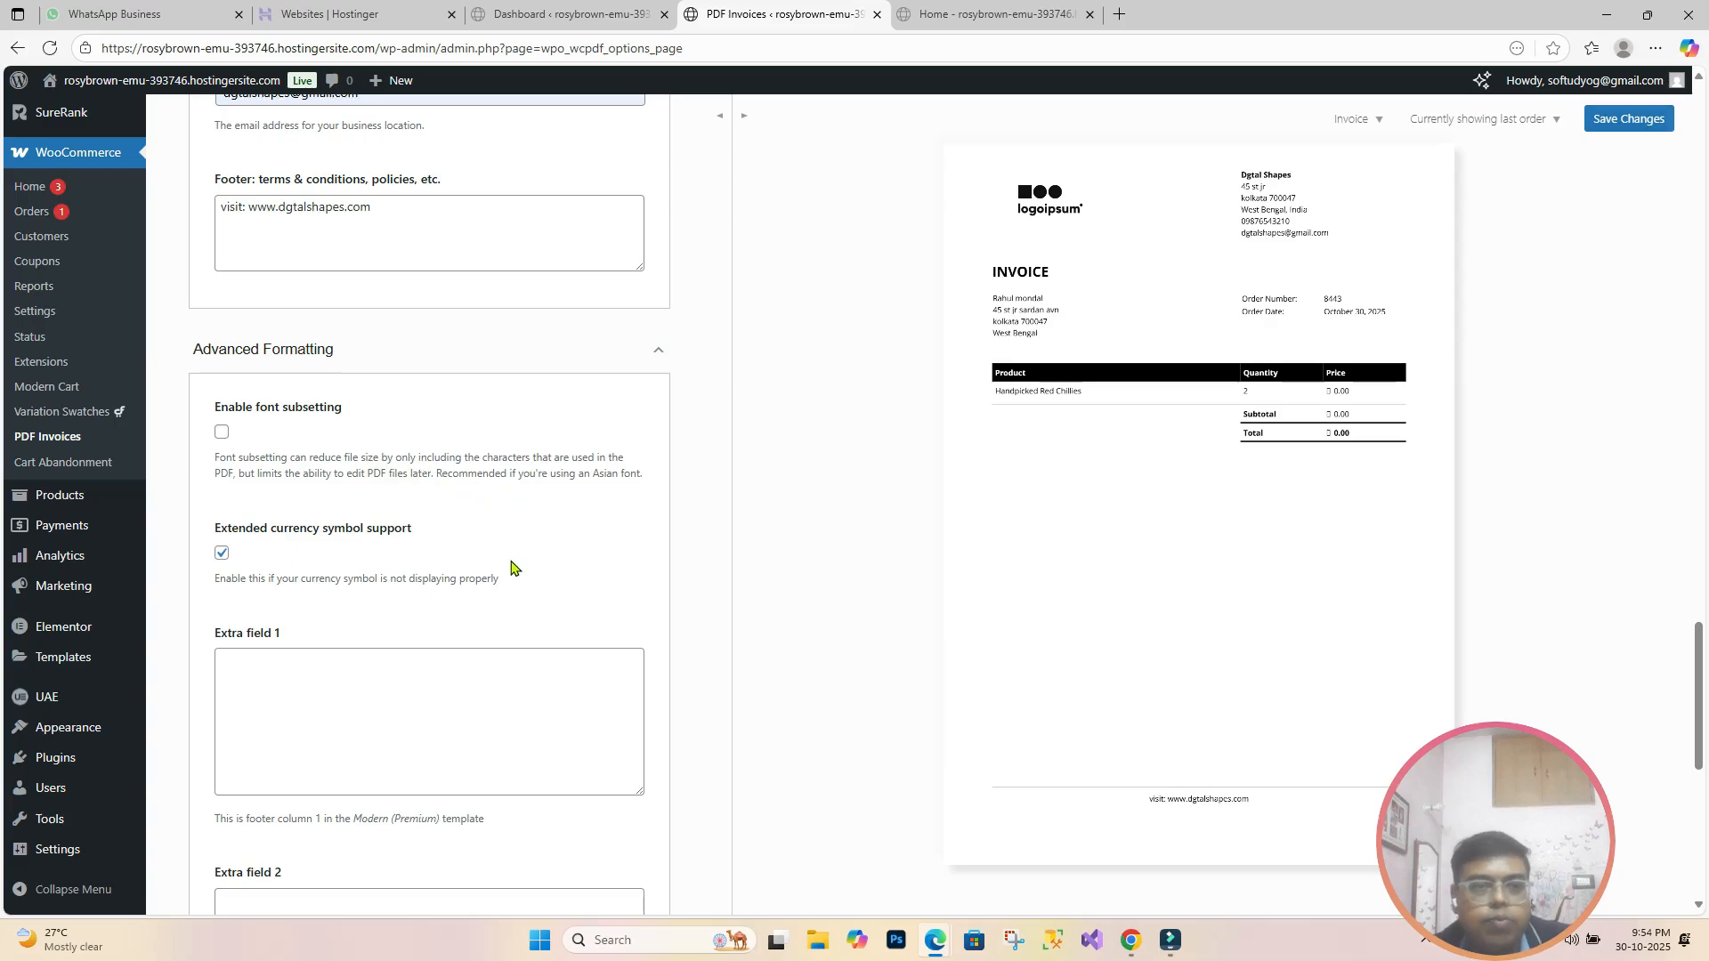
{"action": "scroll", "coordinate": [511, 568], "scroll_direction": "down", "scroll_amount": 2}
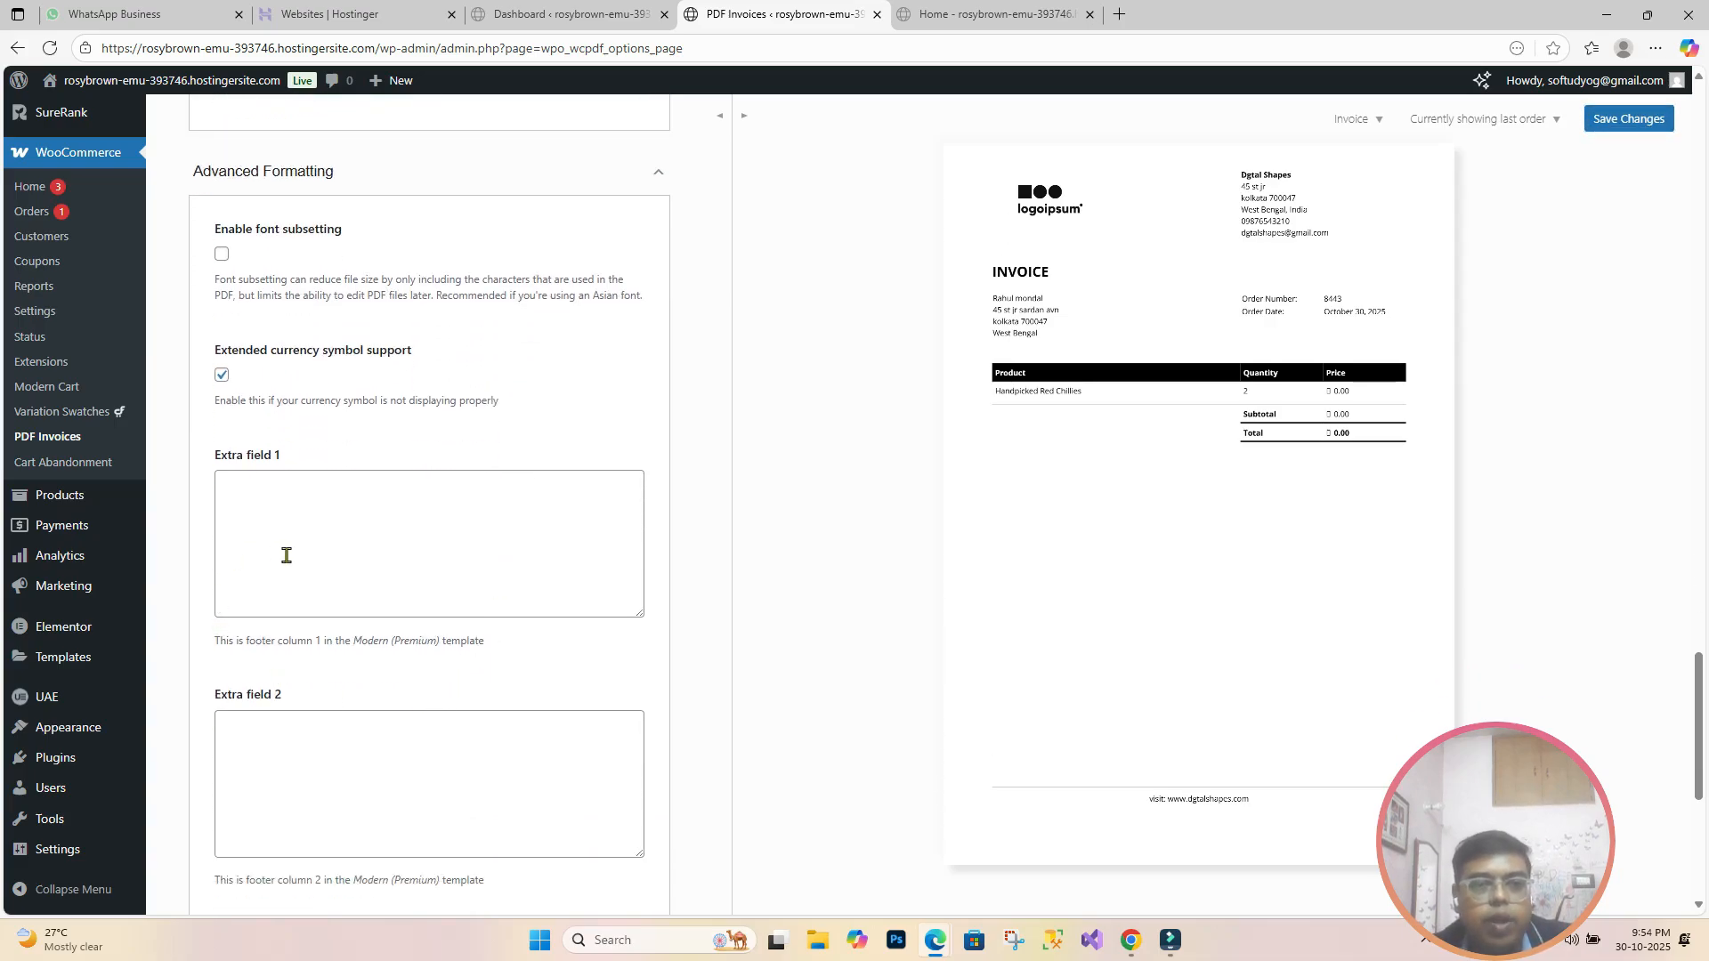
{"action": "scroll", "coordinate": [287, 556], "scroll_direction": "down", "scroll_amount": 3}
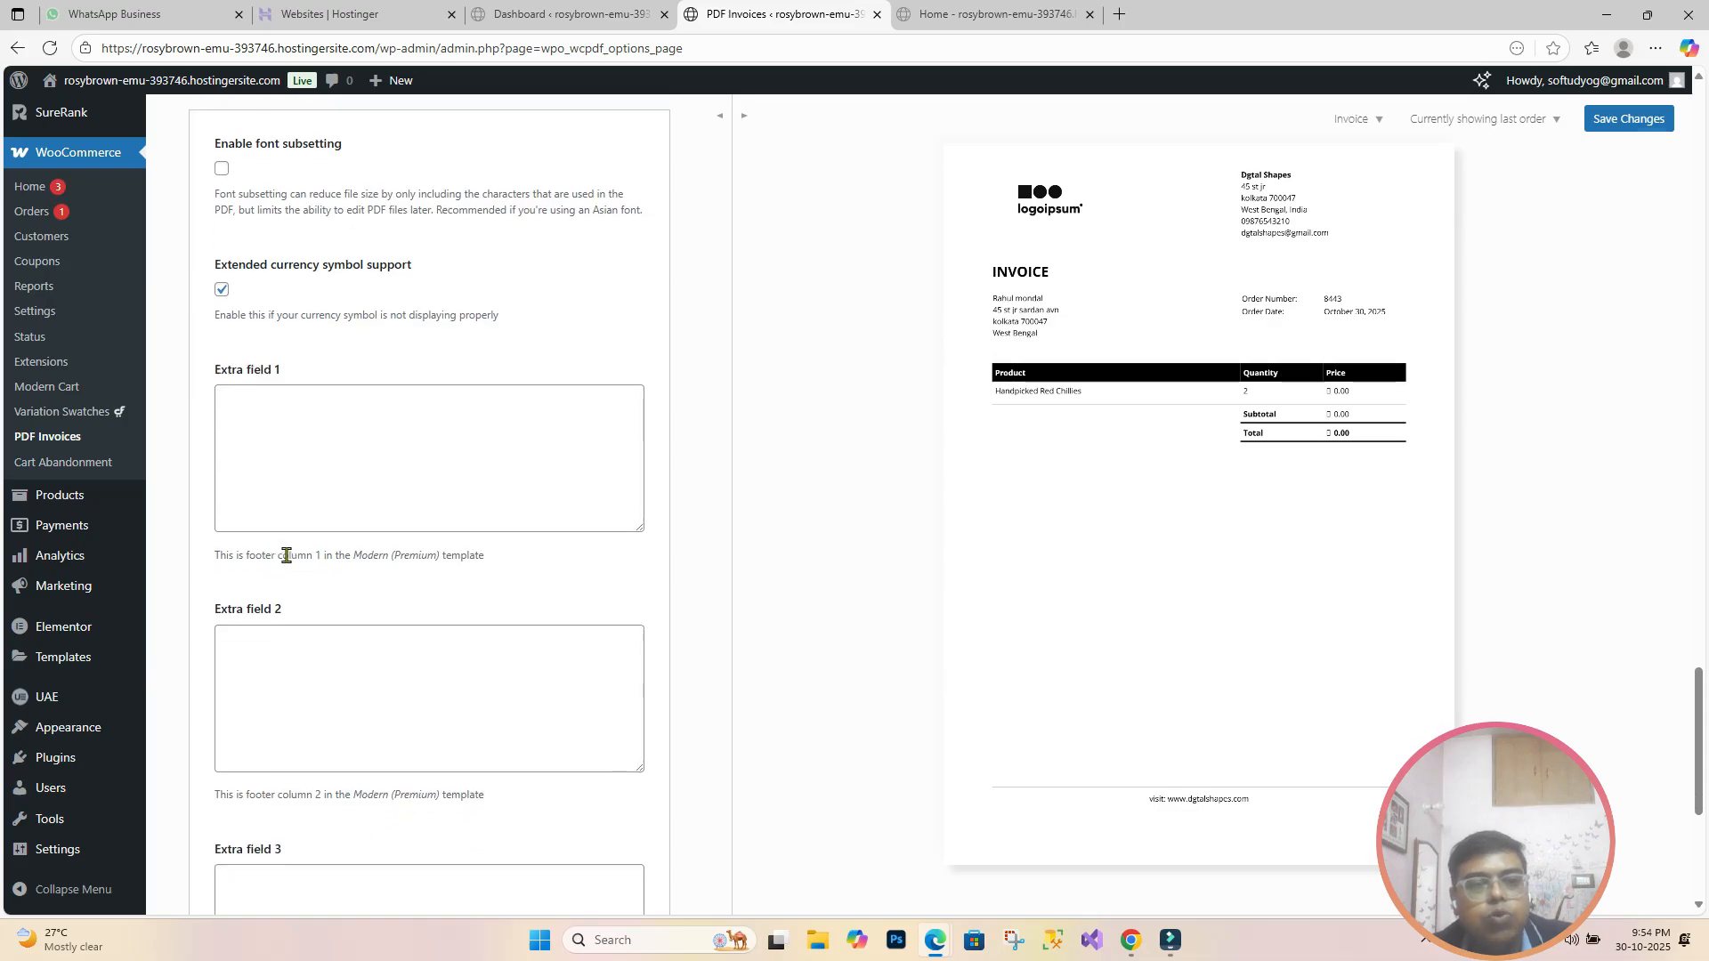
{"action": "scroll", "coordinate": [285, 587], "scroll_direction": "down", "scroll_amount": 1}
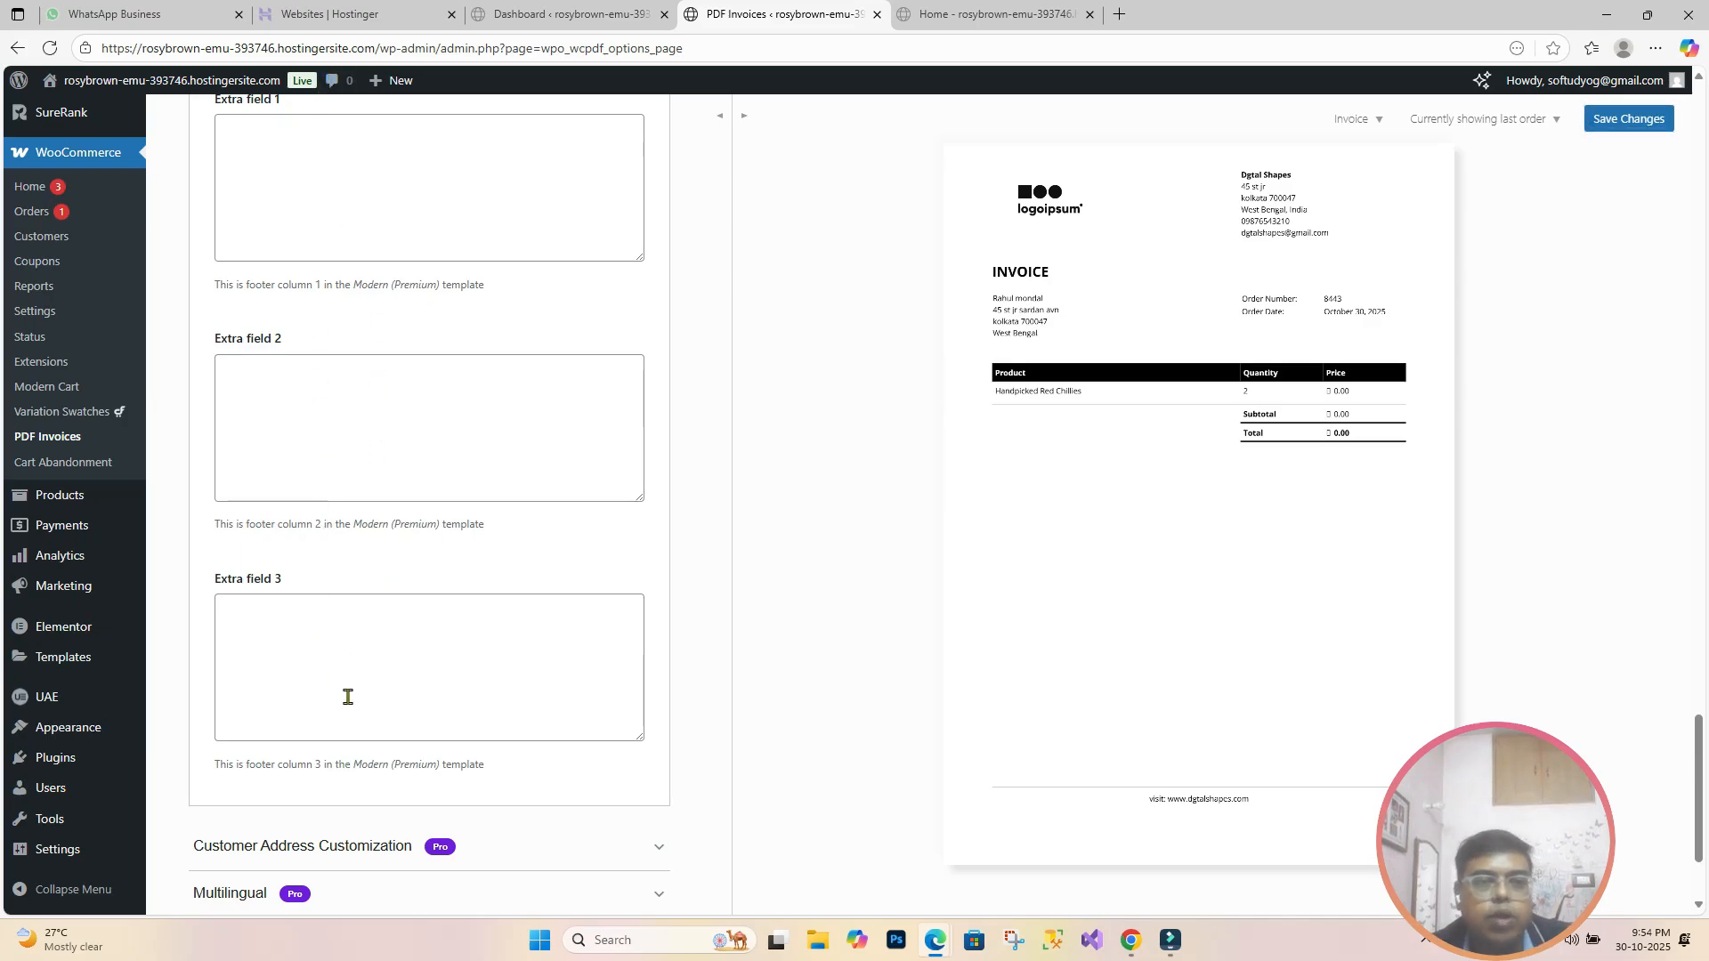
{"action": "scroll", "coordinate": [285, 485], "scroll_direction": "up", "scroll_amount": 1}
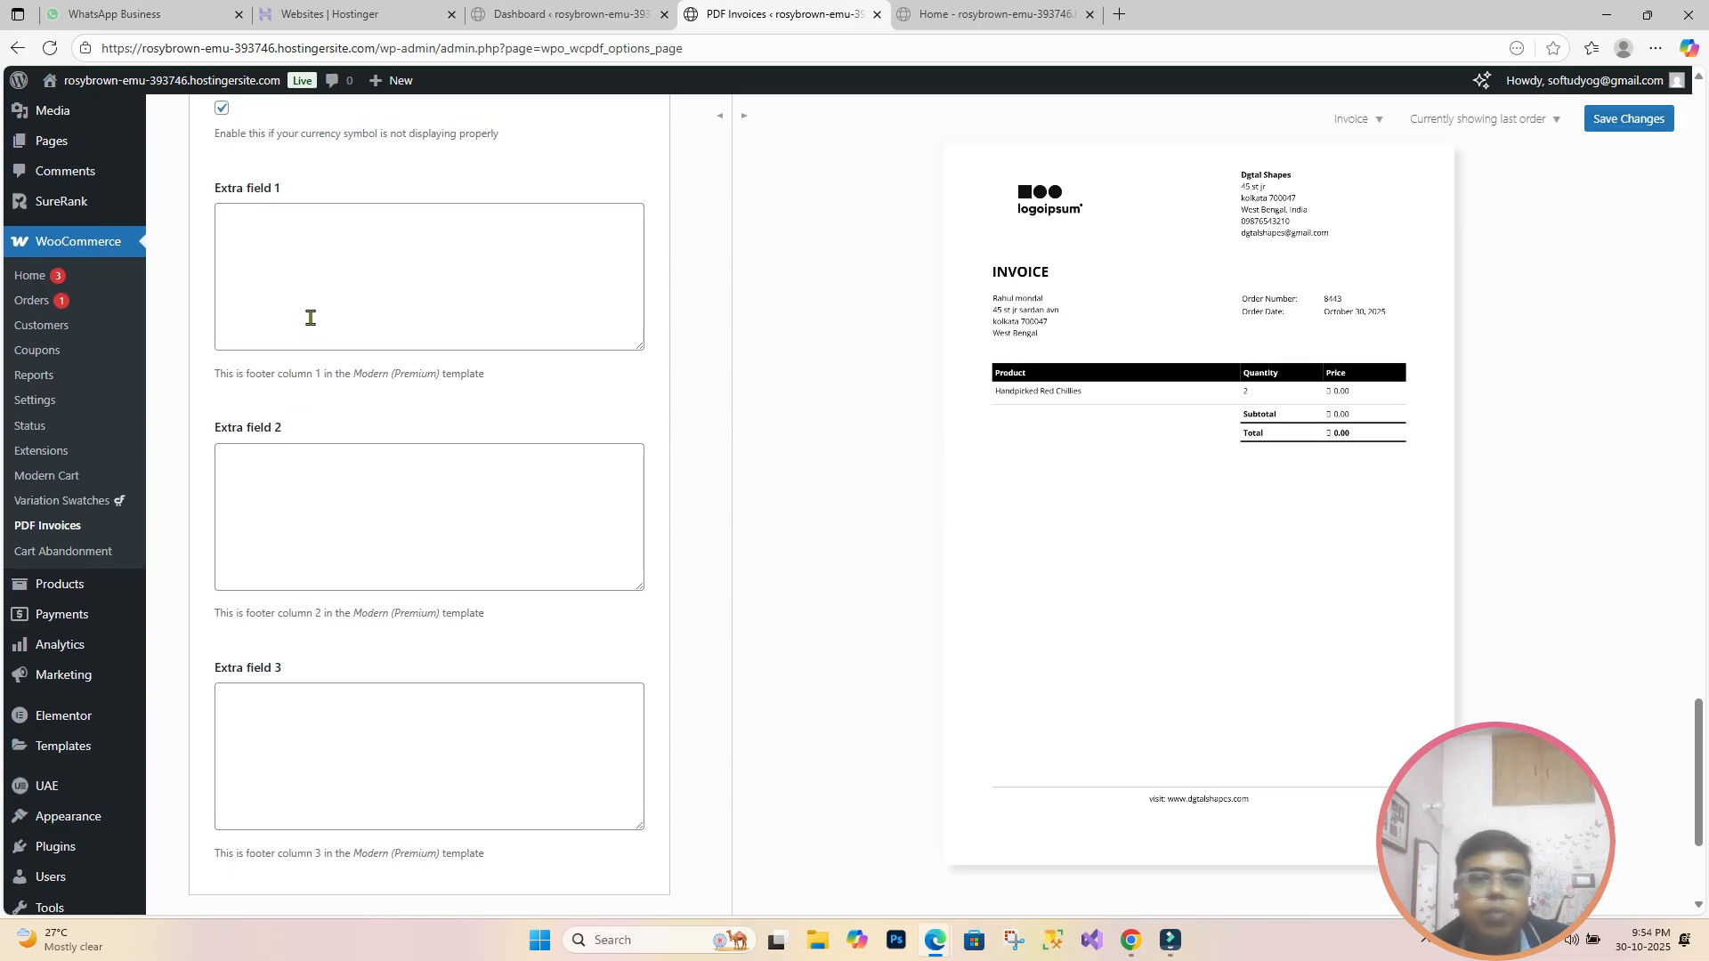
{"action": "scroll", "coordinate": [311, 318], "scroll_direction": "down", "scroll_amount": 2}
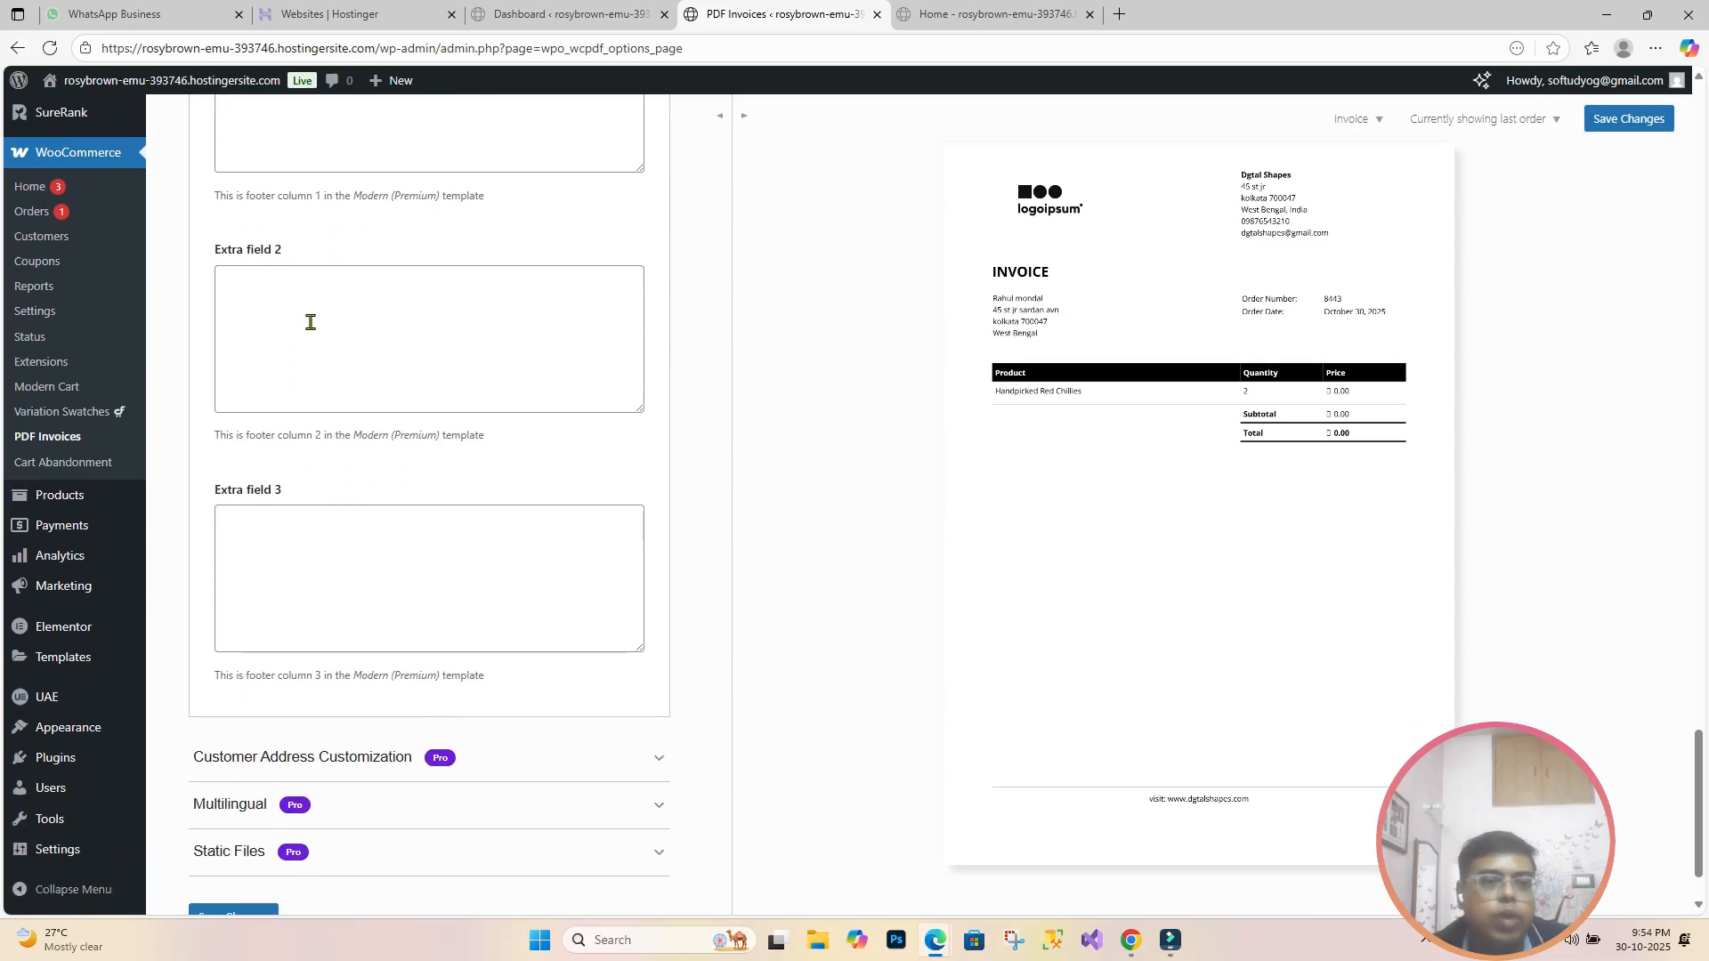
{"action": "scroll", "coordinate": [311, 322], "scroll_direction": "down", "scroll_amount": 1}
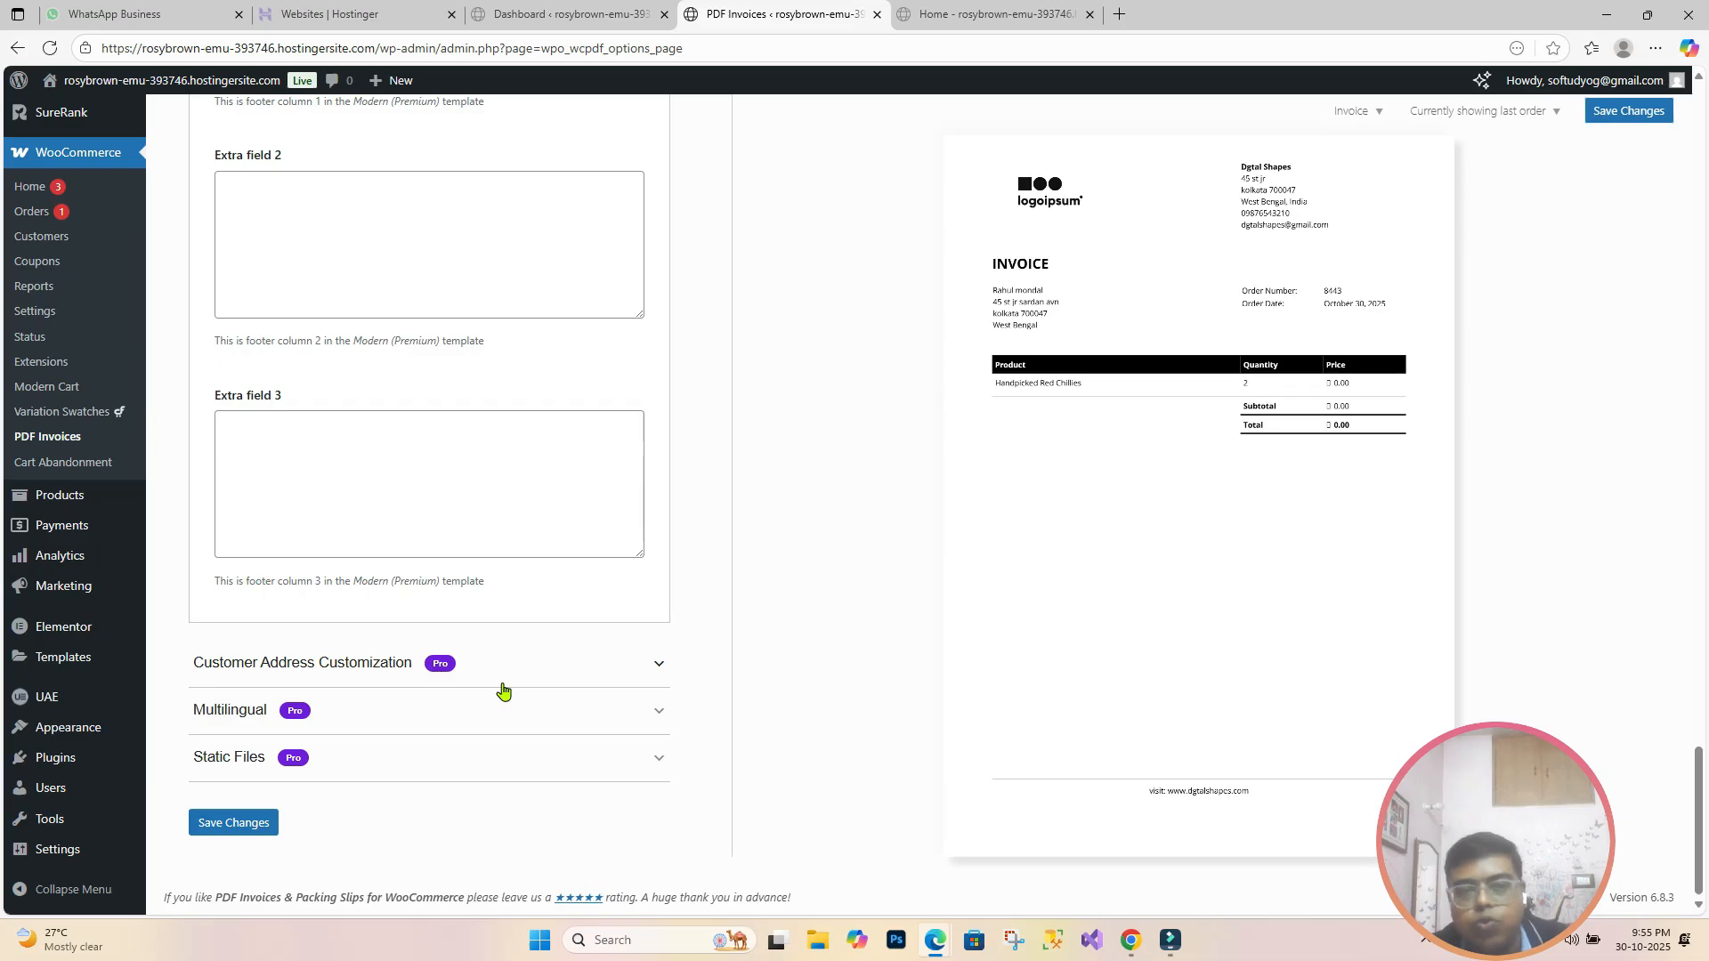
Step: Save the general settings and open the Documents tab's document-type dropdown
{"action": "left_click", "coordinate": [252, 832]}
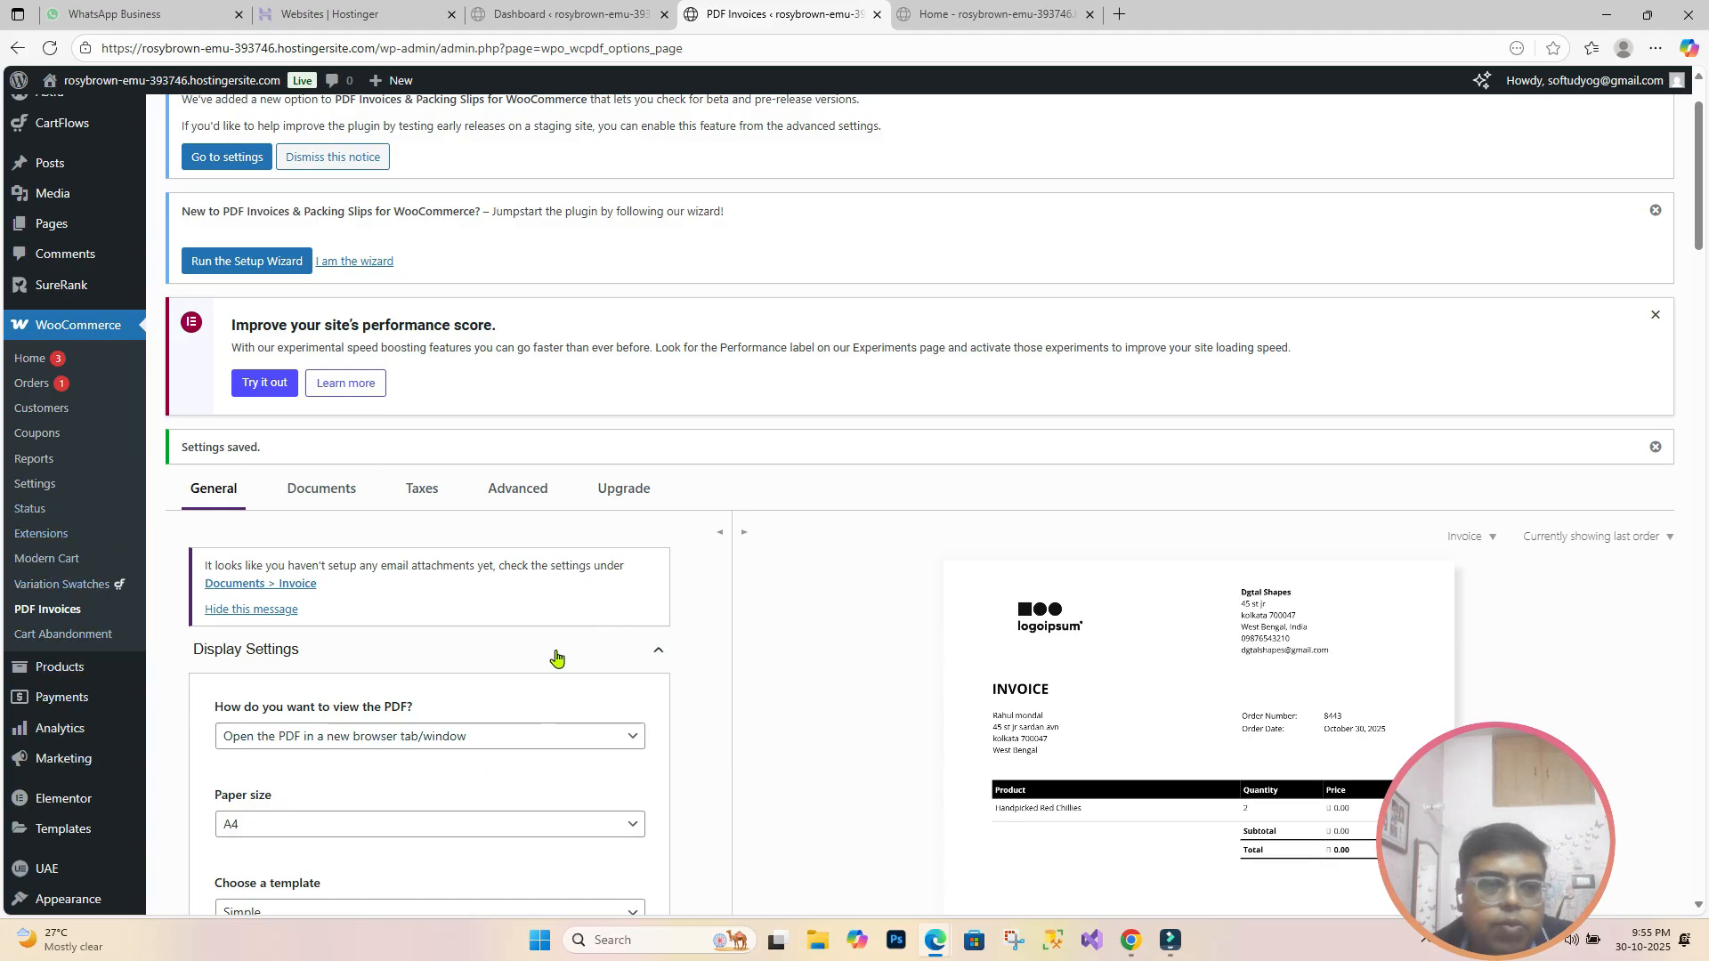
{"action": "left_click", "coordinate": [344, 497]}
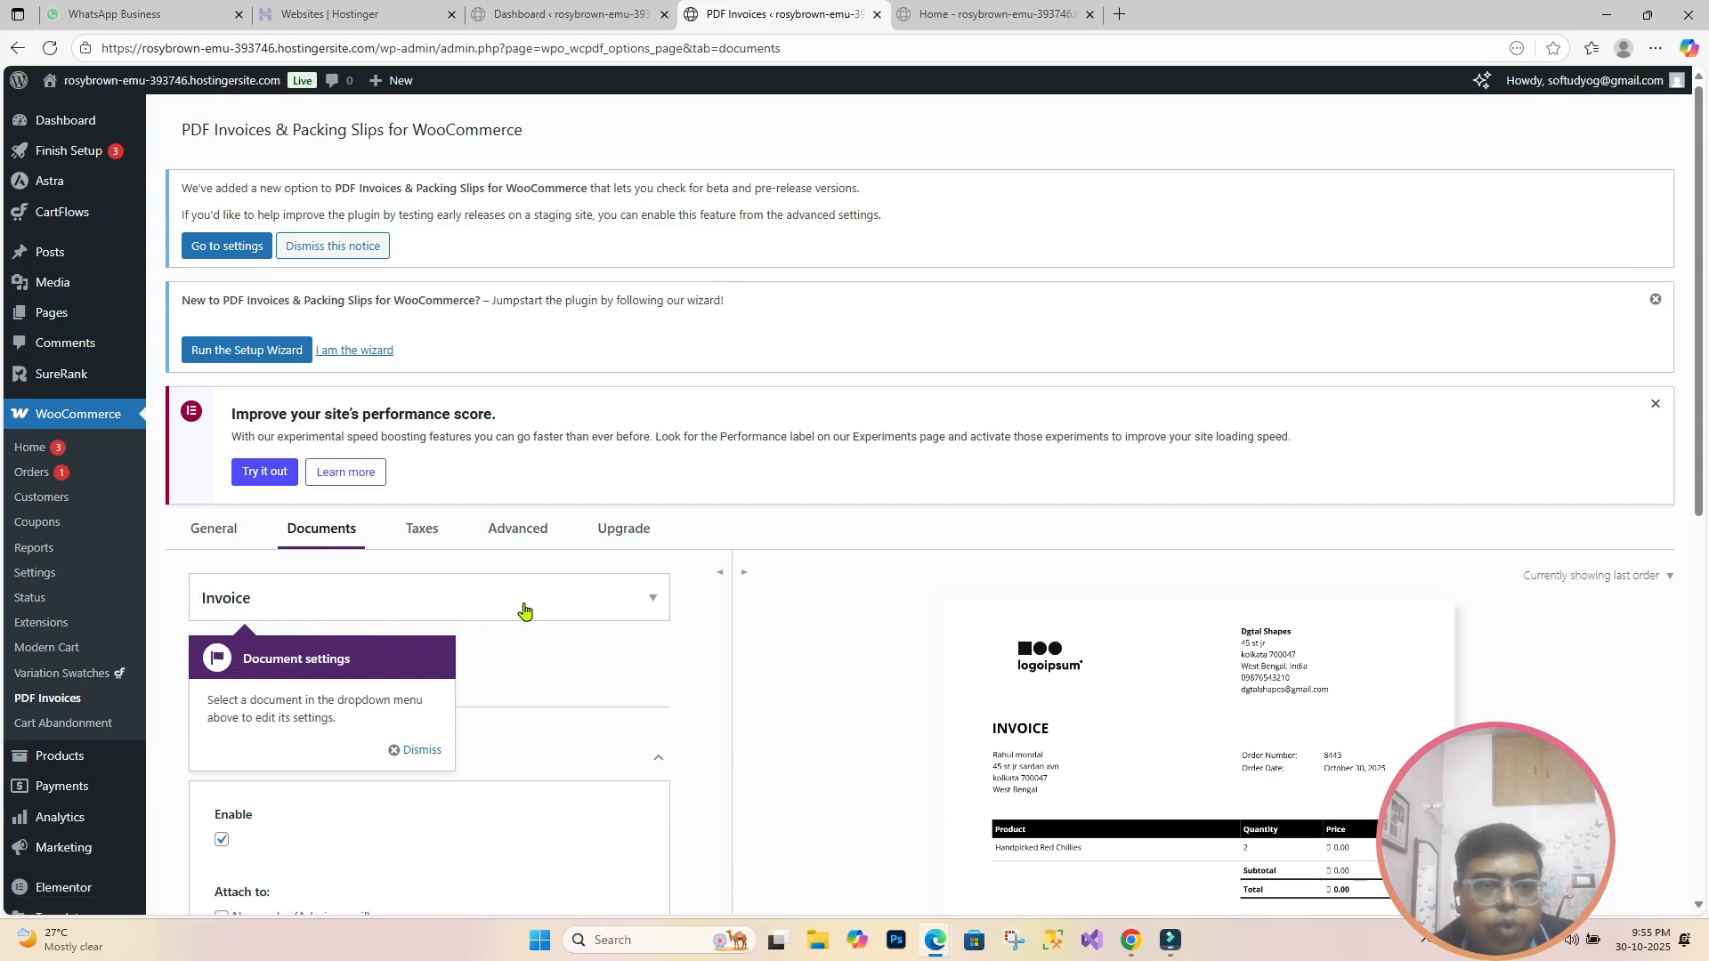
{"action": "left_click", "coordinate": [656, 605]}
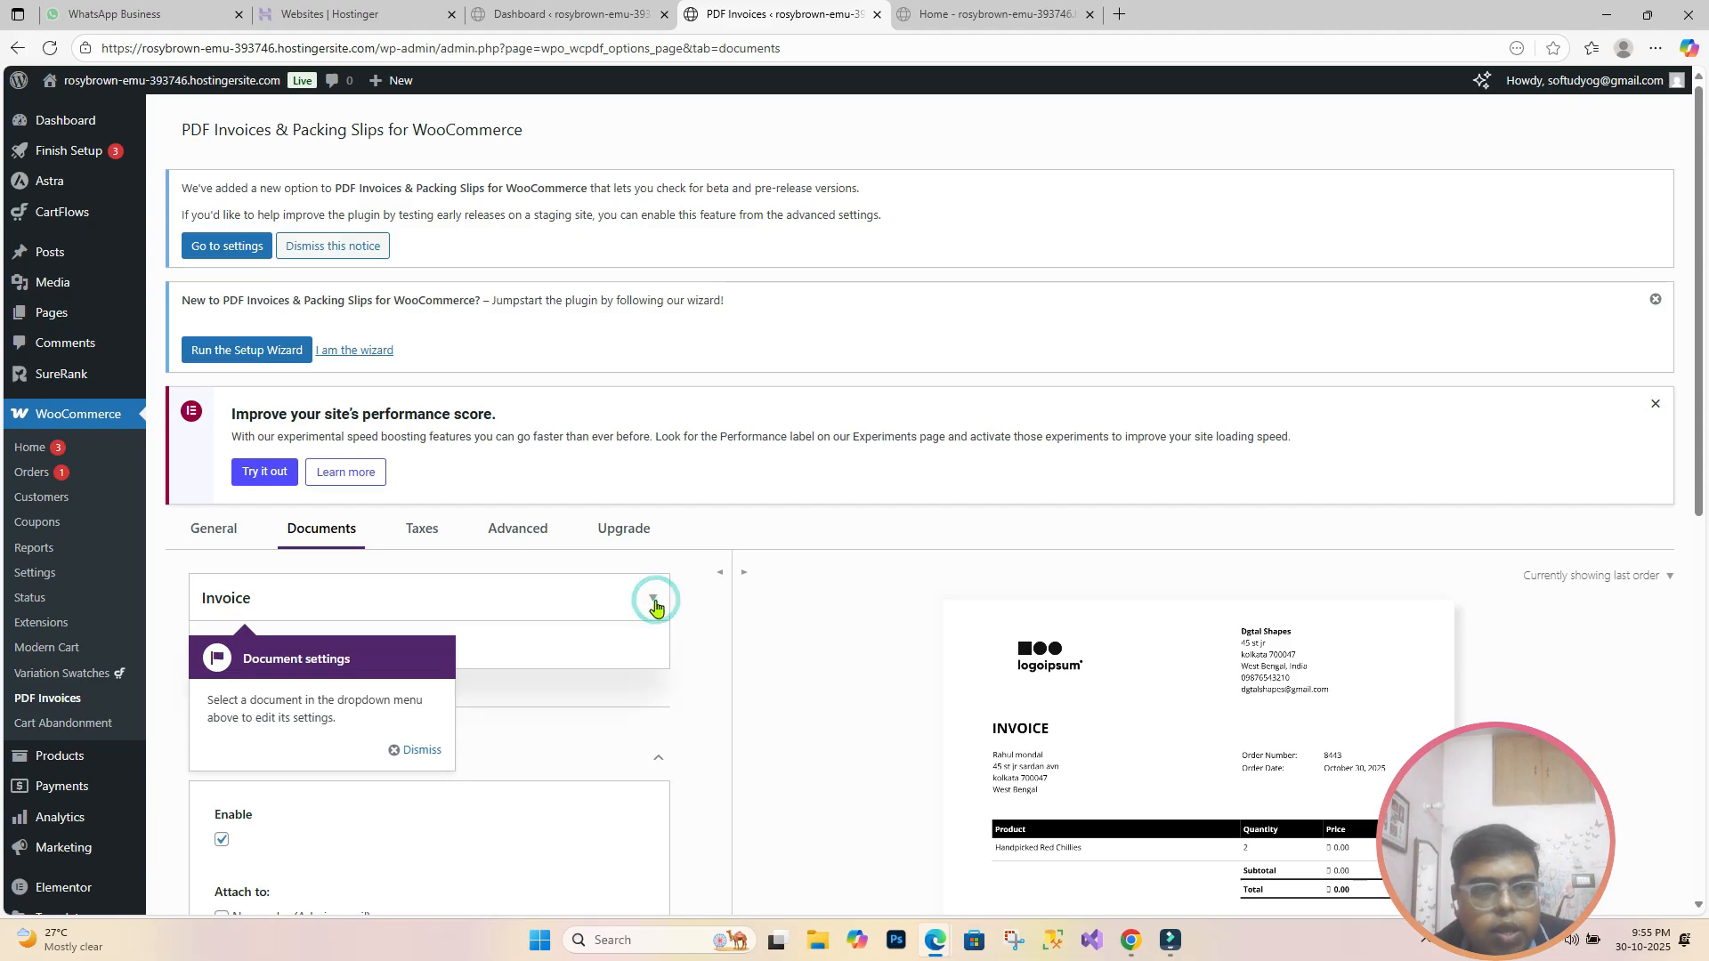
{"action": "left_click", "coordinate": [434, 757]}
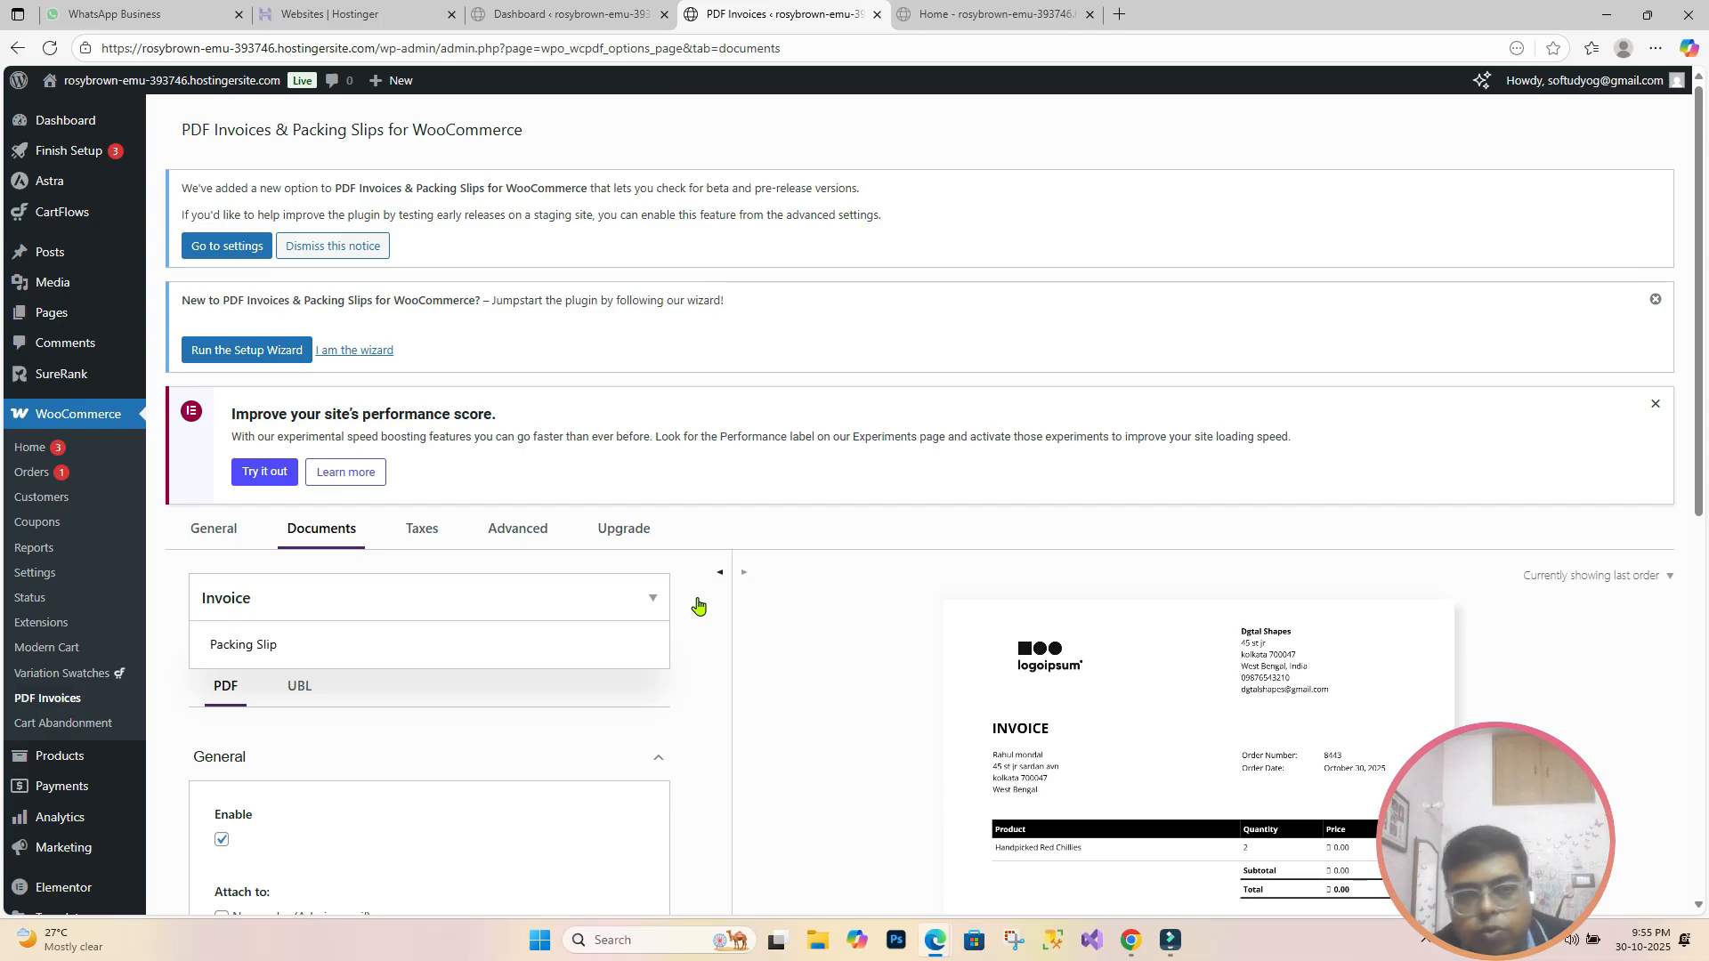
Step: Attach the invoice to New order (Admin), Processing order and Completed order emails
{"action": "scroll", "coordinate": [698, 605], "scroll_direction": "down", "scroll_amount": 3}
{"action": "left_click", "coordinate": [329, 338]}
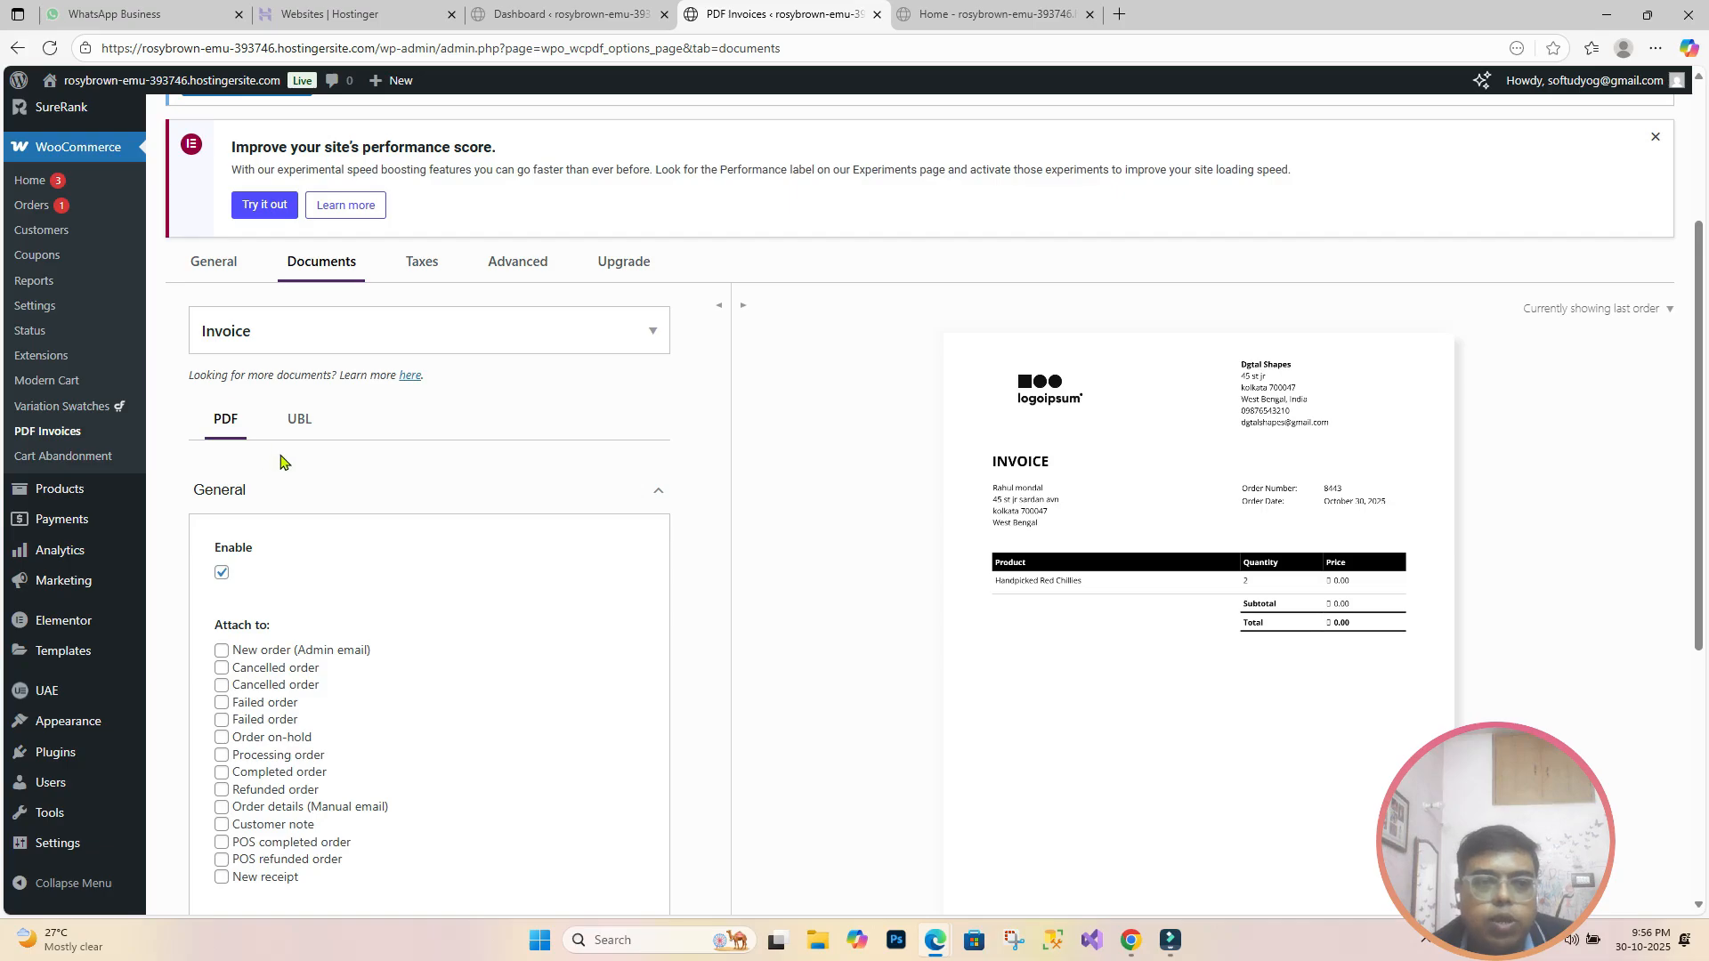
{"action": "scroll", "coordinate": [280, 460], "scroll_direction": "down", "scroll_amount": 3}
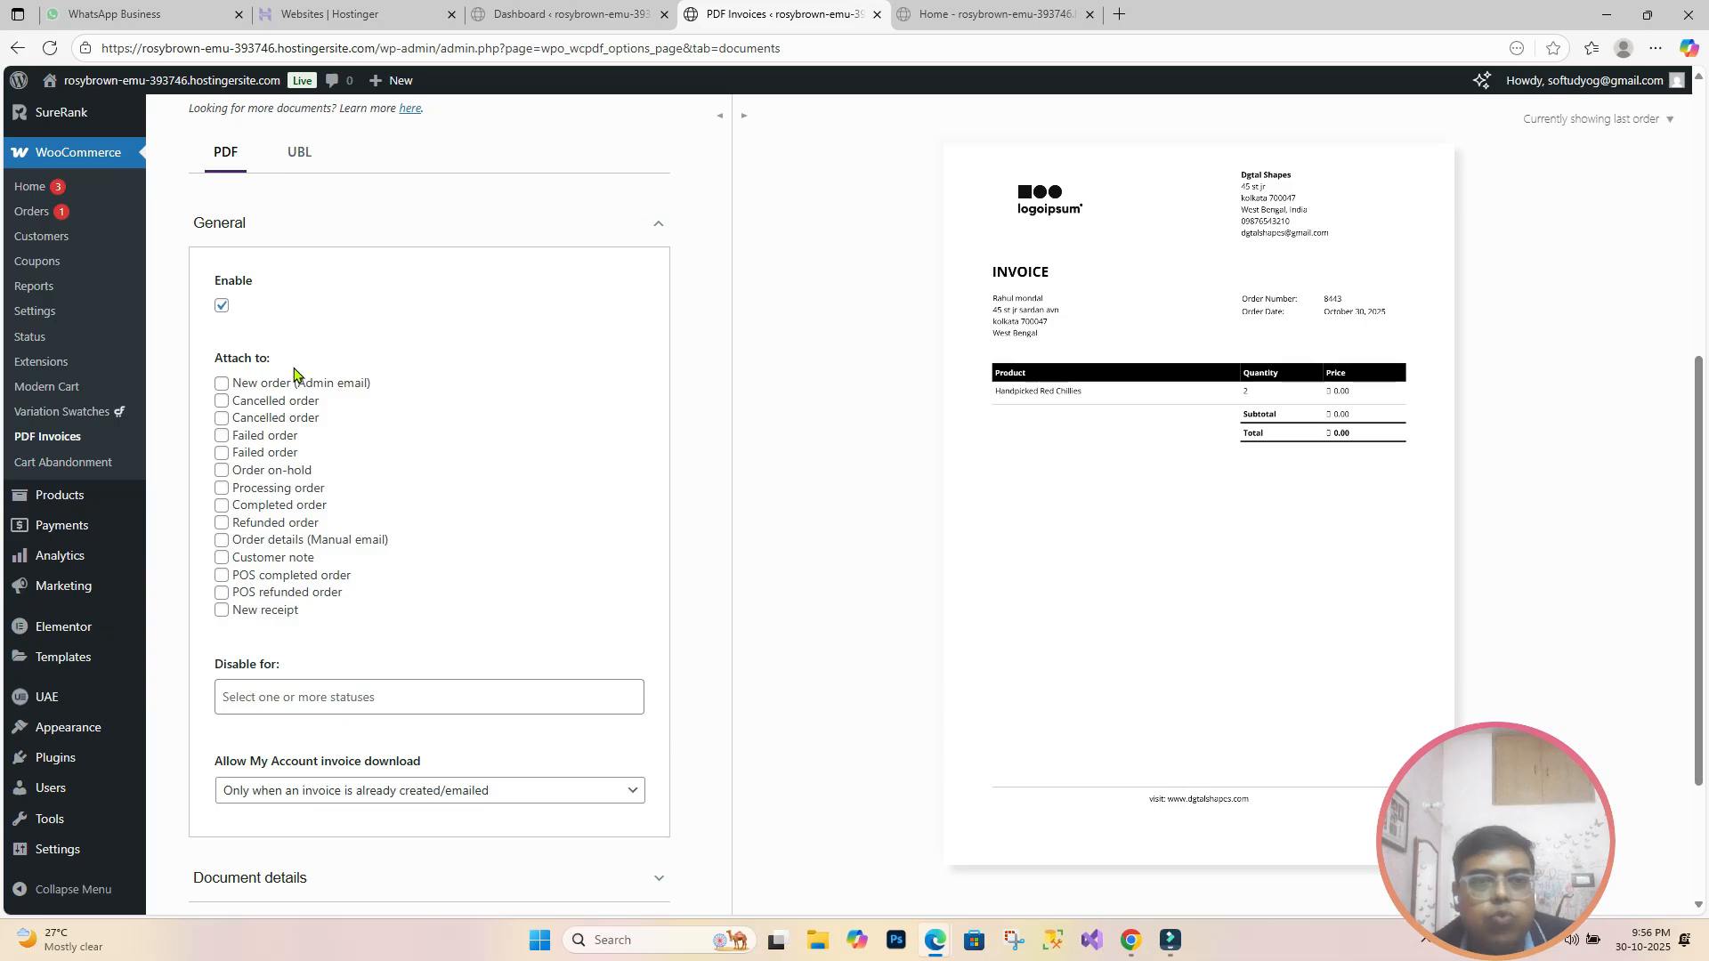
{"action": "left_click", "coordinate": [222, 386]}
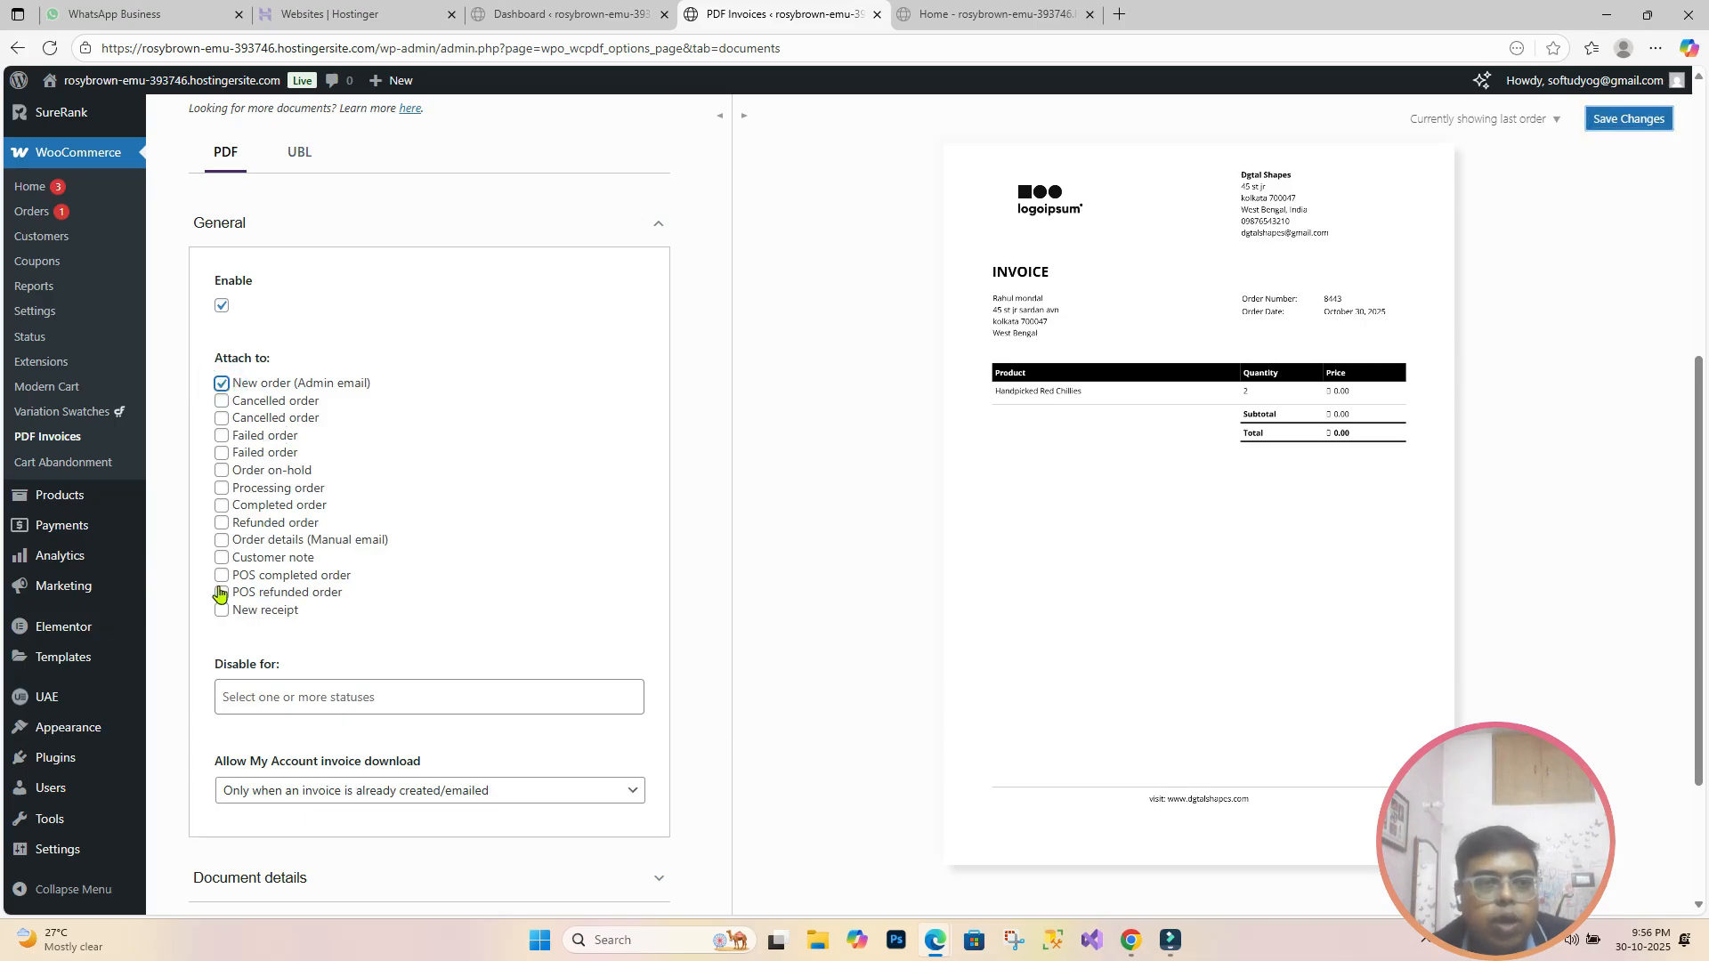
{"action": "left_click", "coordinate": [222, 489]}
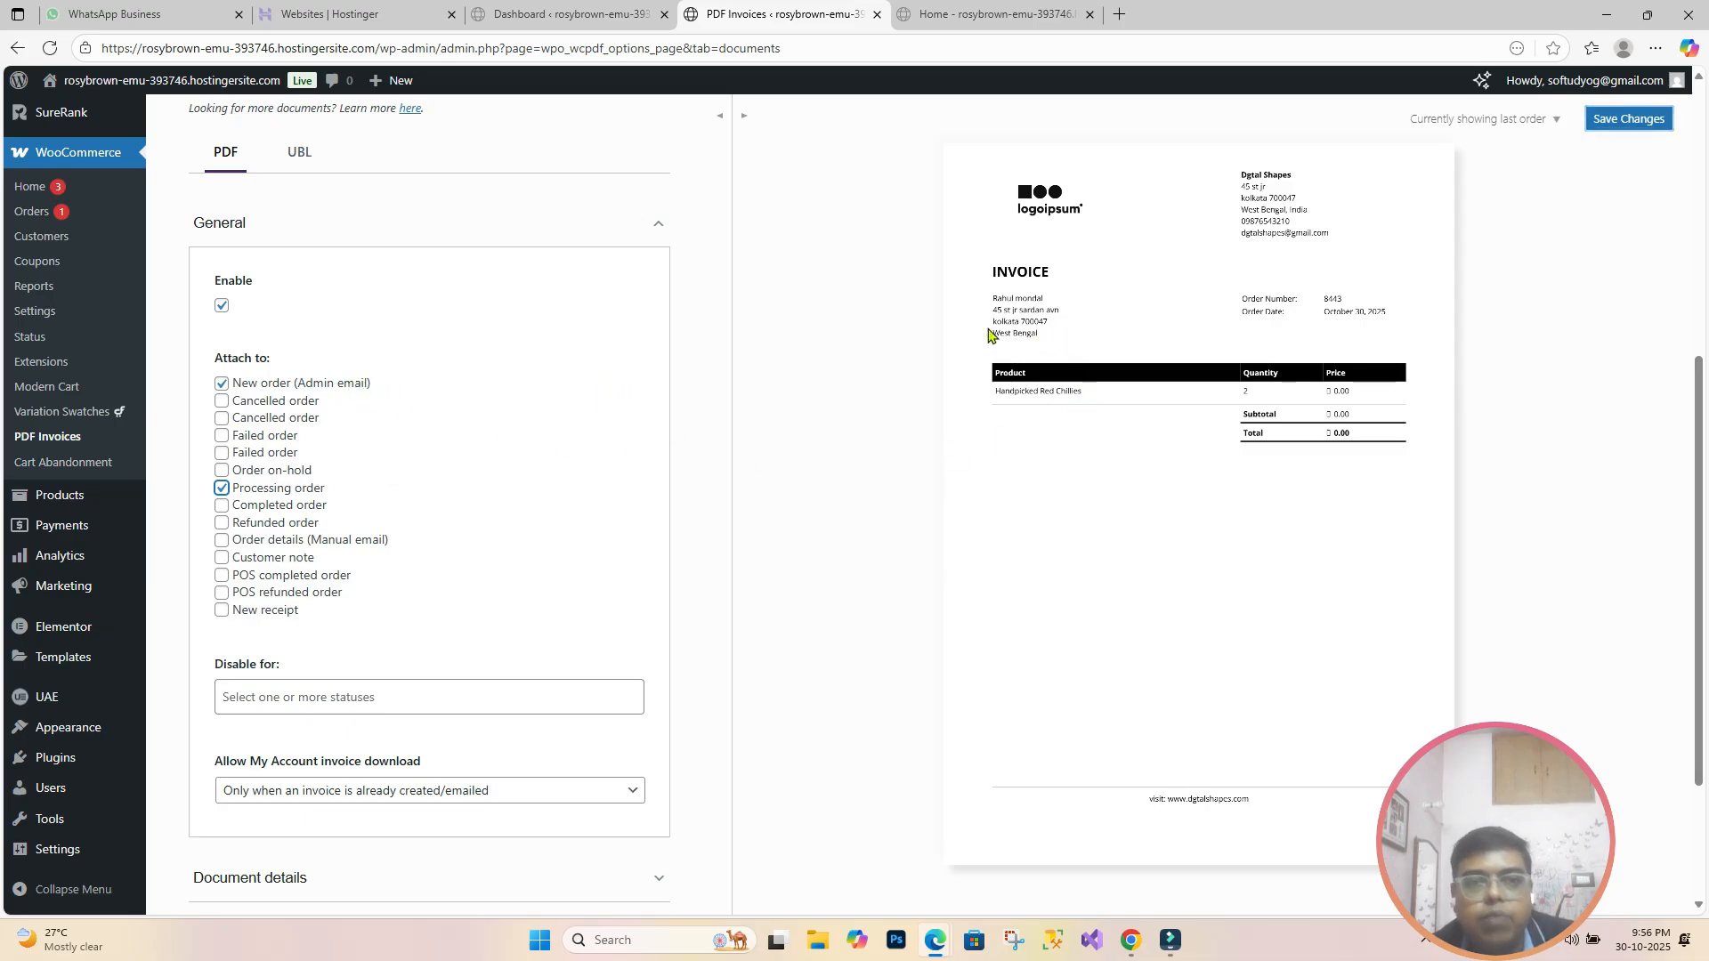
{"action": "left_click", "coordinate": [220, 506]}
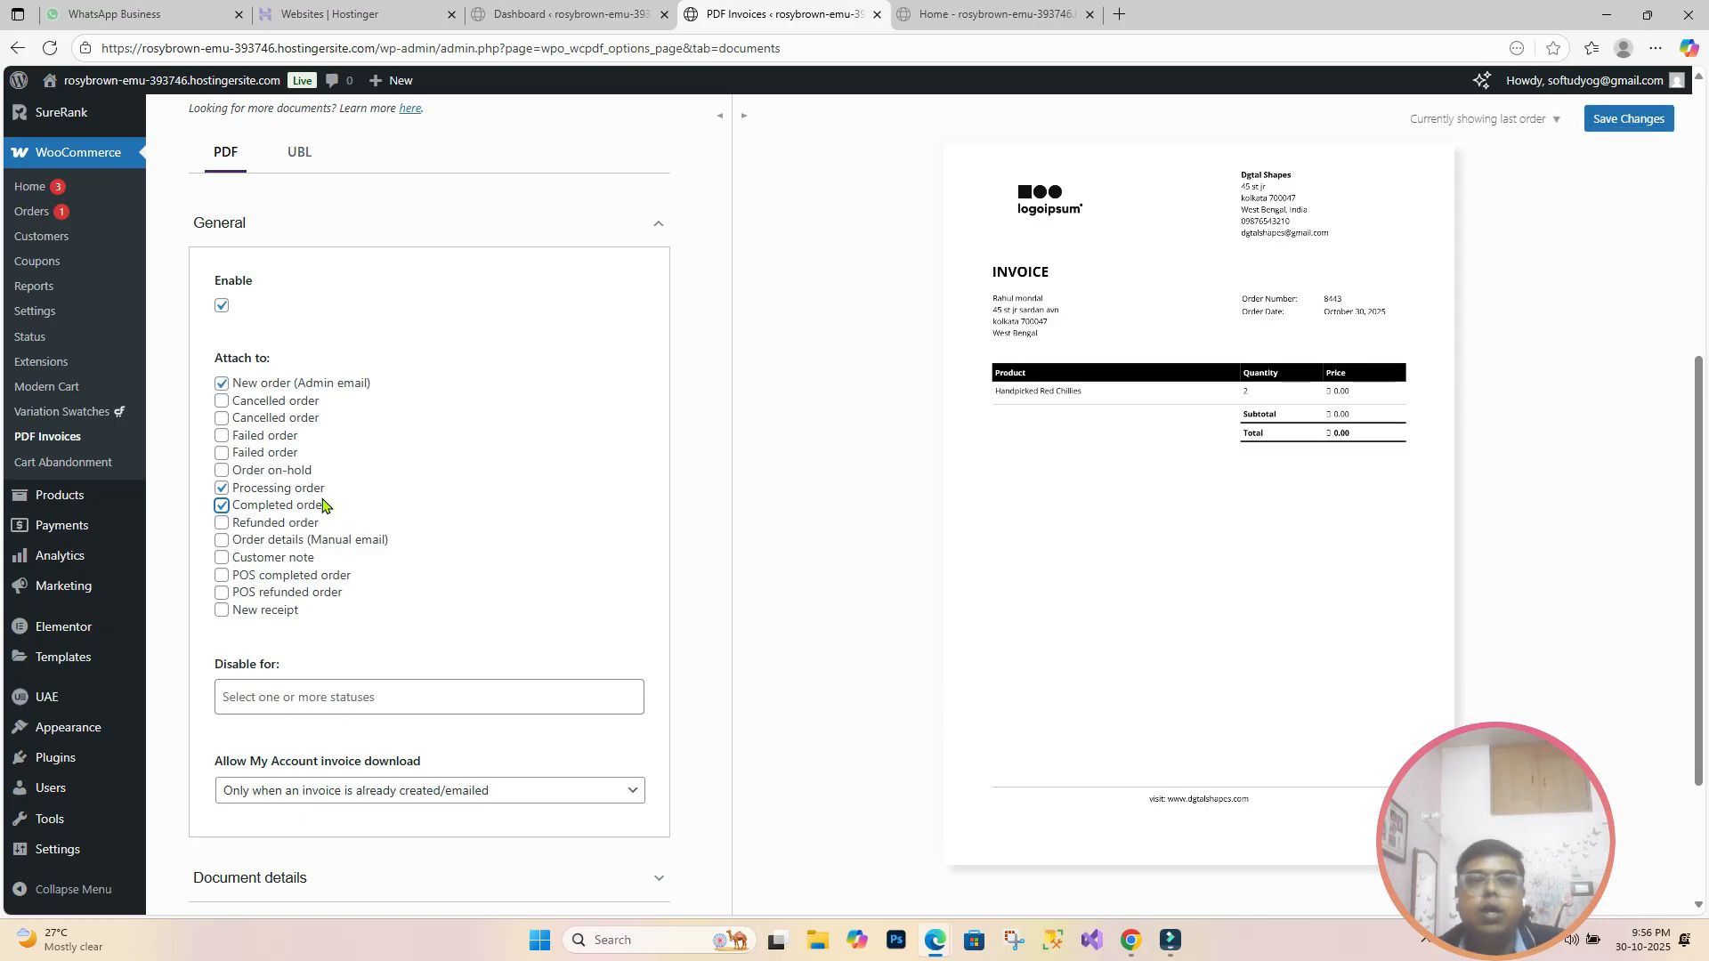
{"action": "scroll", "coordinate": [325, 503], "scroll_direction": "down", "scroll_amount": 2}
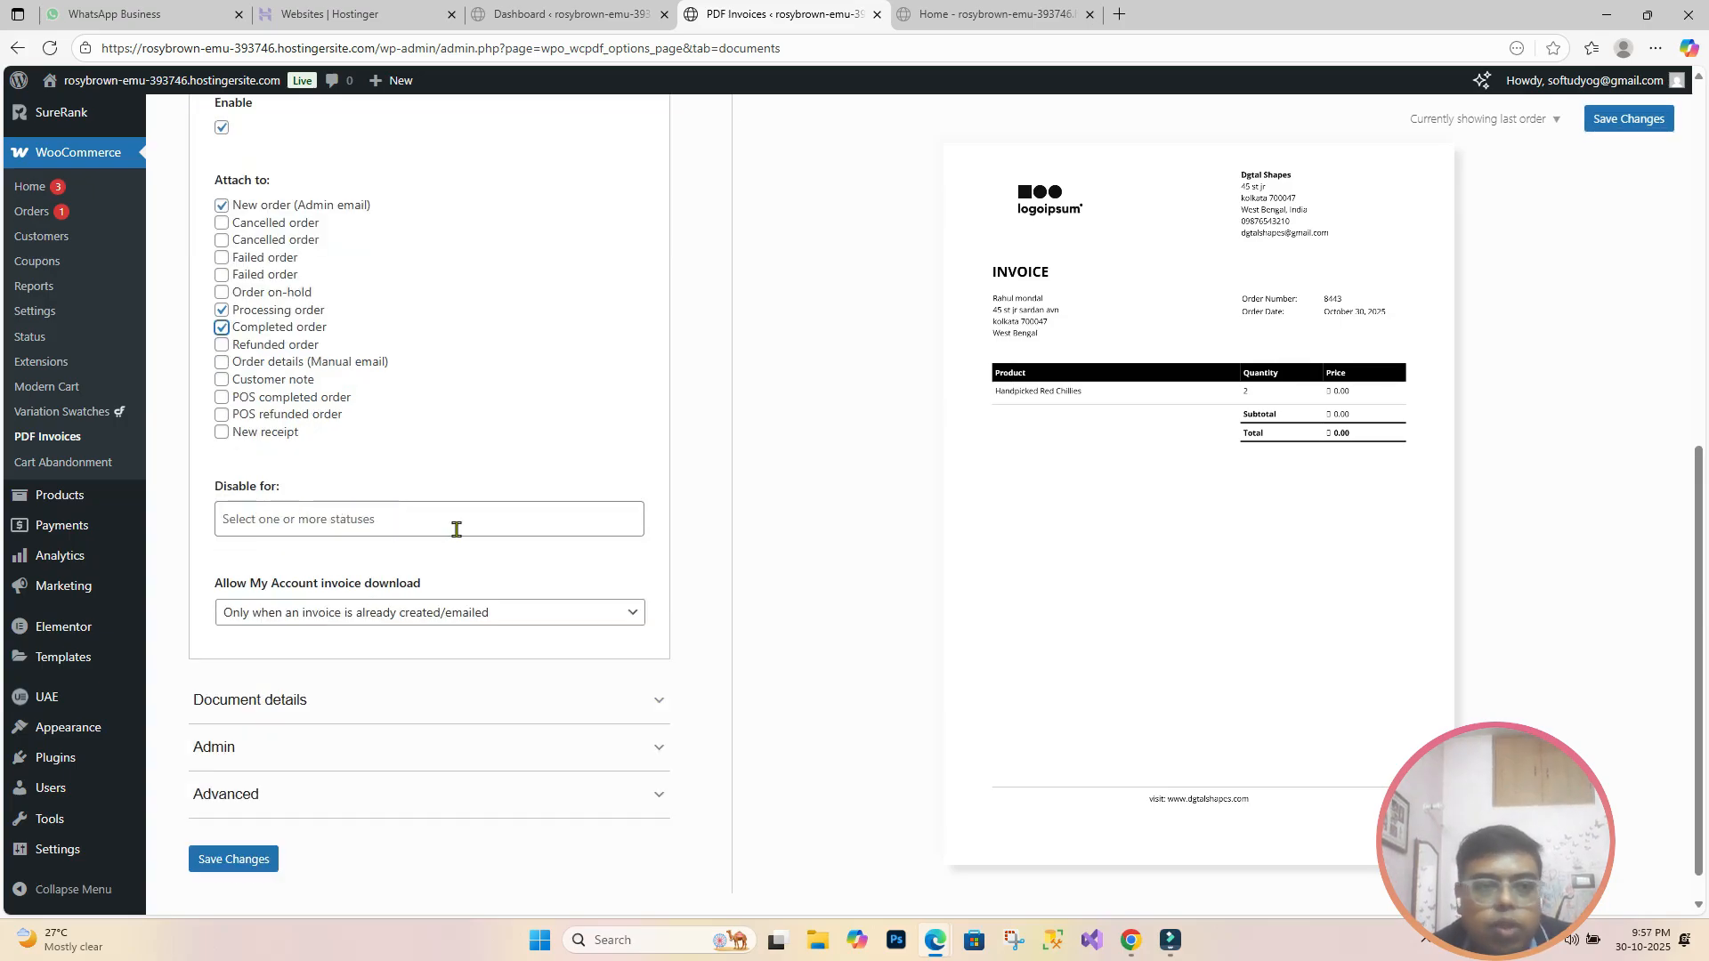
{"action": "scroll", "coordinate": [455, 529], "scroll_direction": "down", "scroll_amount": 1}
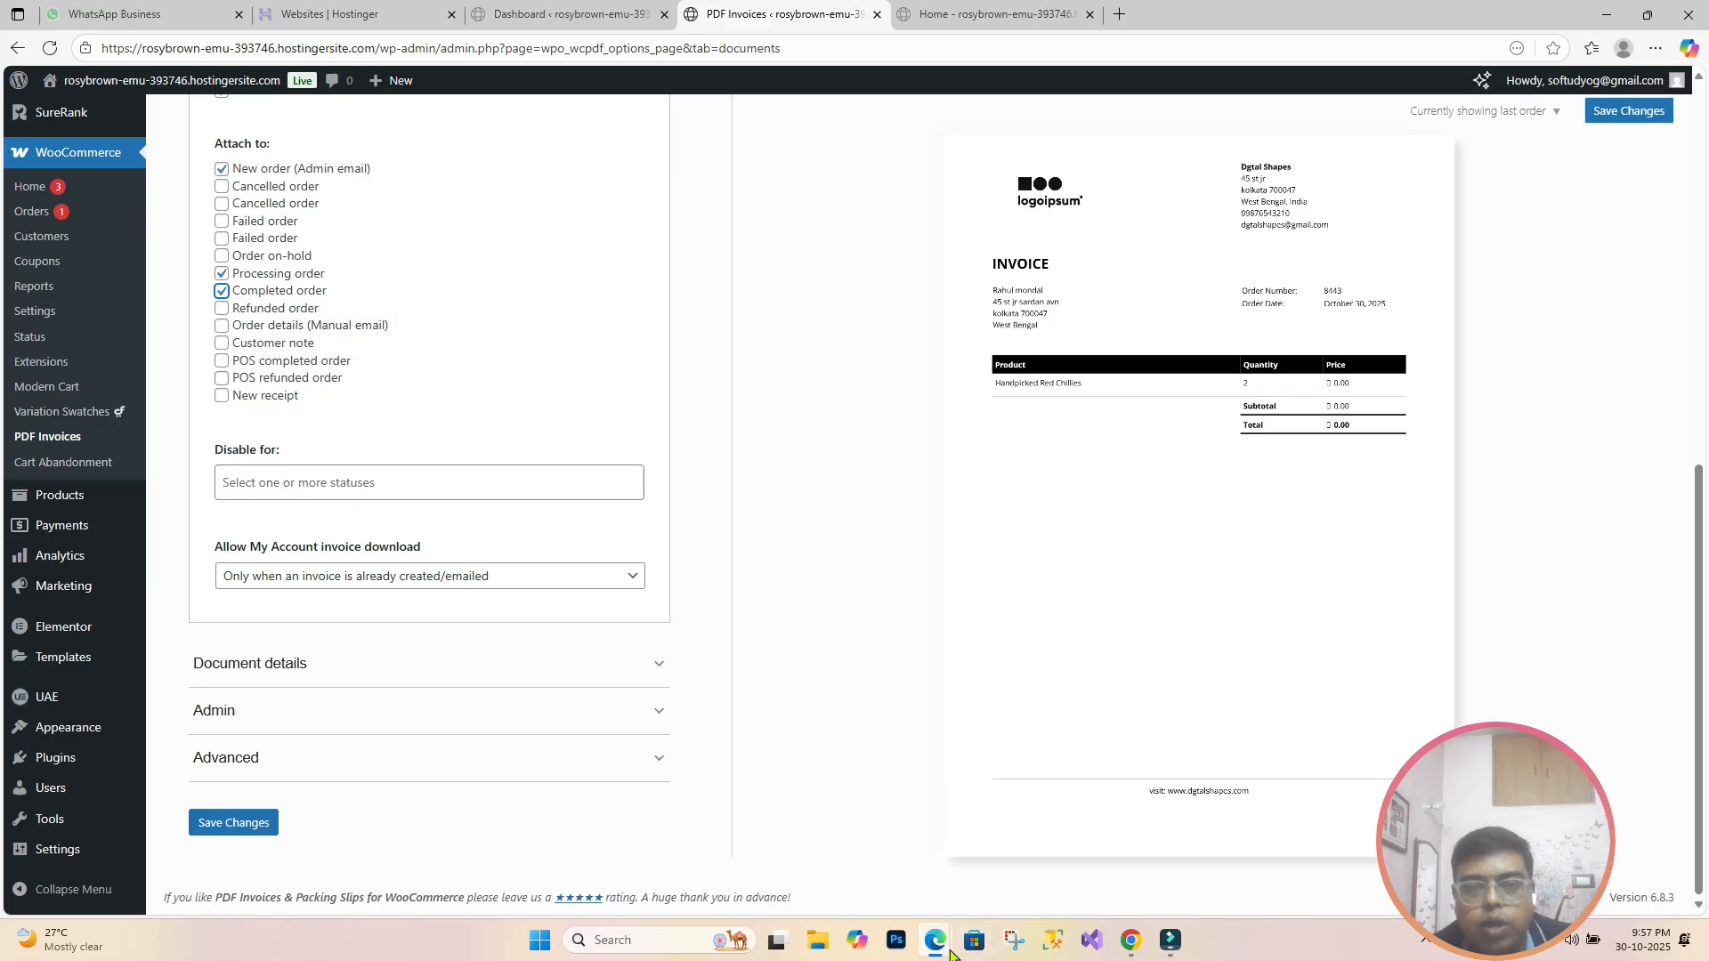
Step: In the customer's store account, view the processing order's details and check the Downloads page
{"action": "mouse_move", "coordinate": [951, 954]}
{"action": "left_click", "coordinate": [979, 841]}
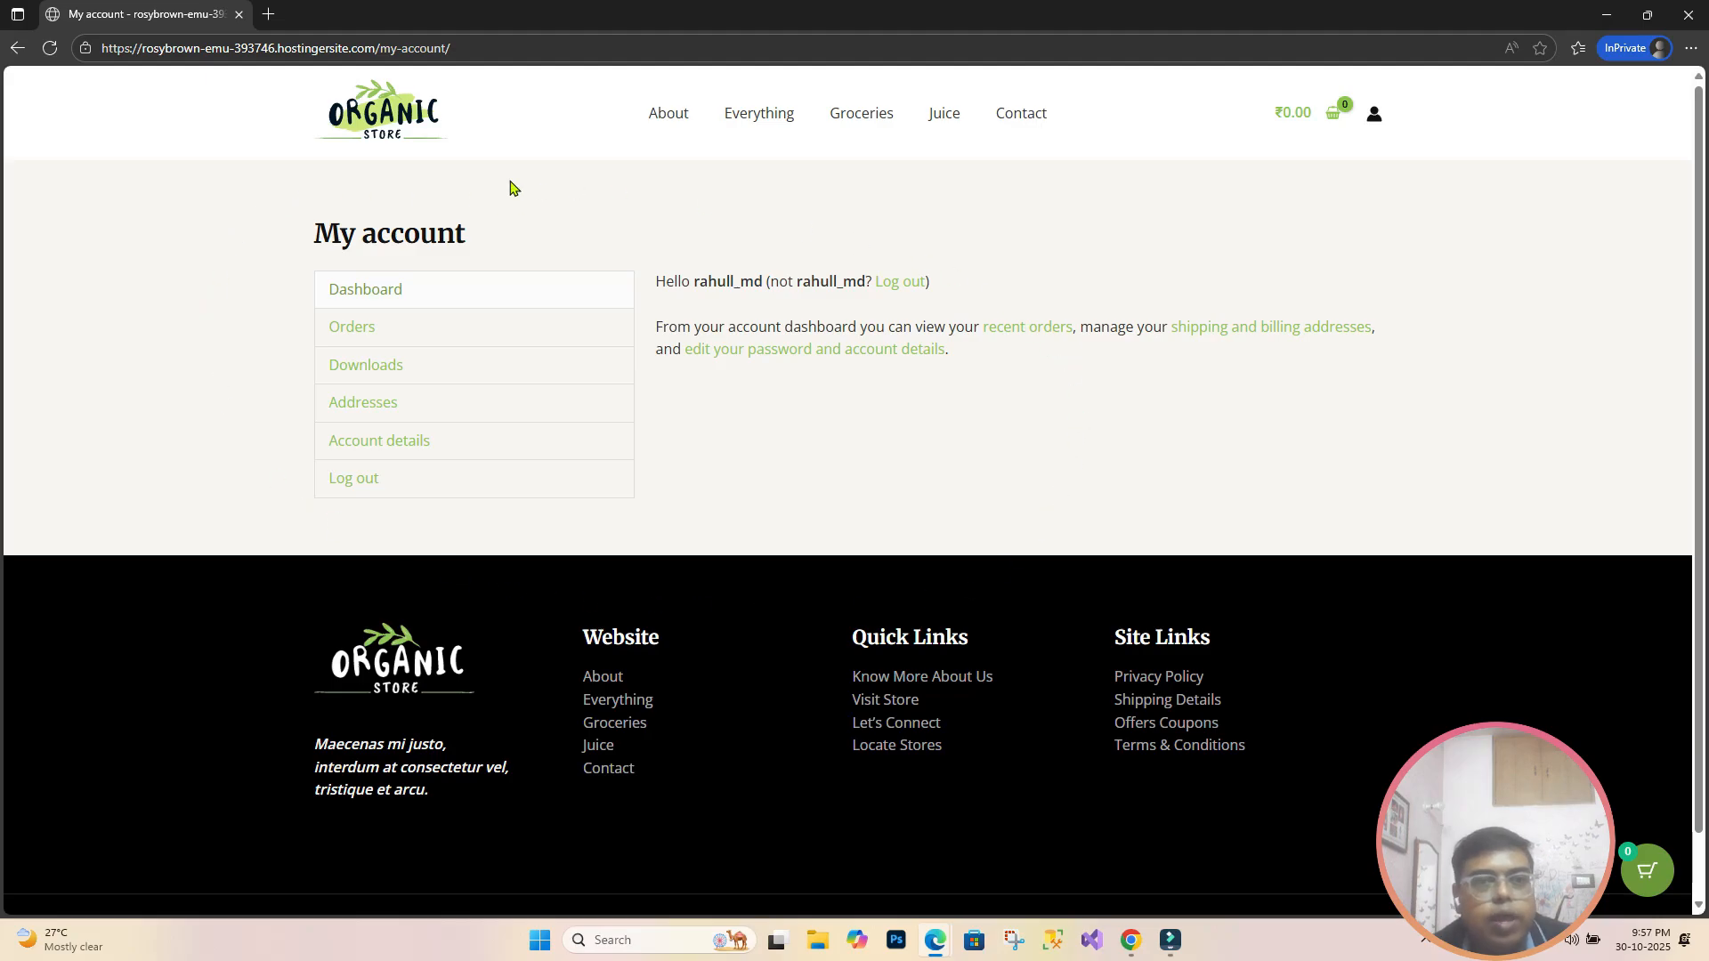
{"action": "left_click", "coordinate": [343, 335]}
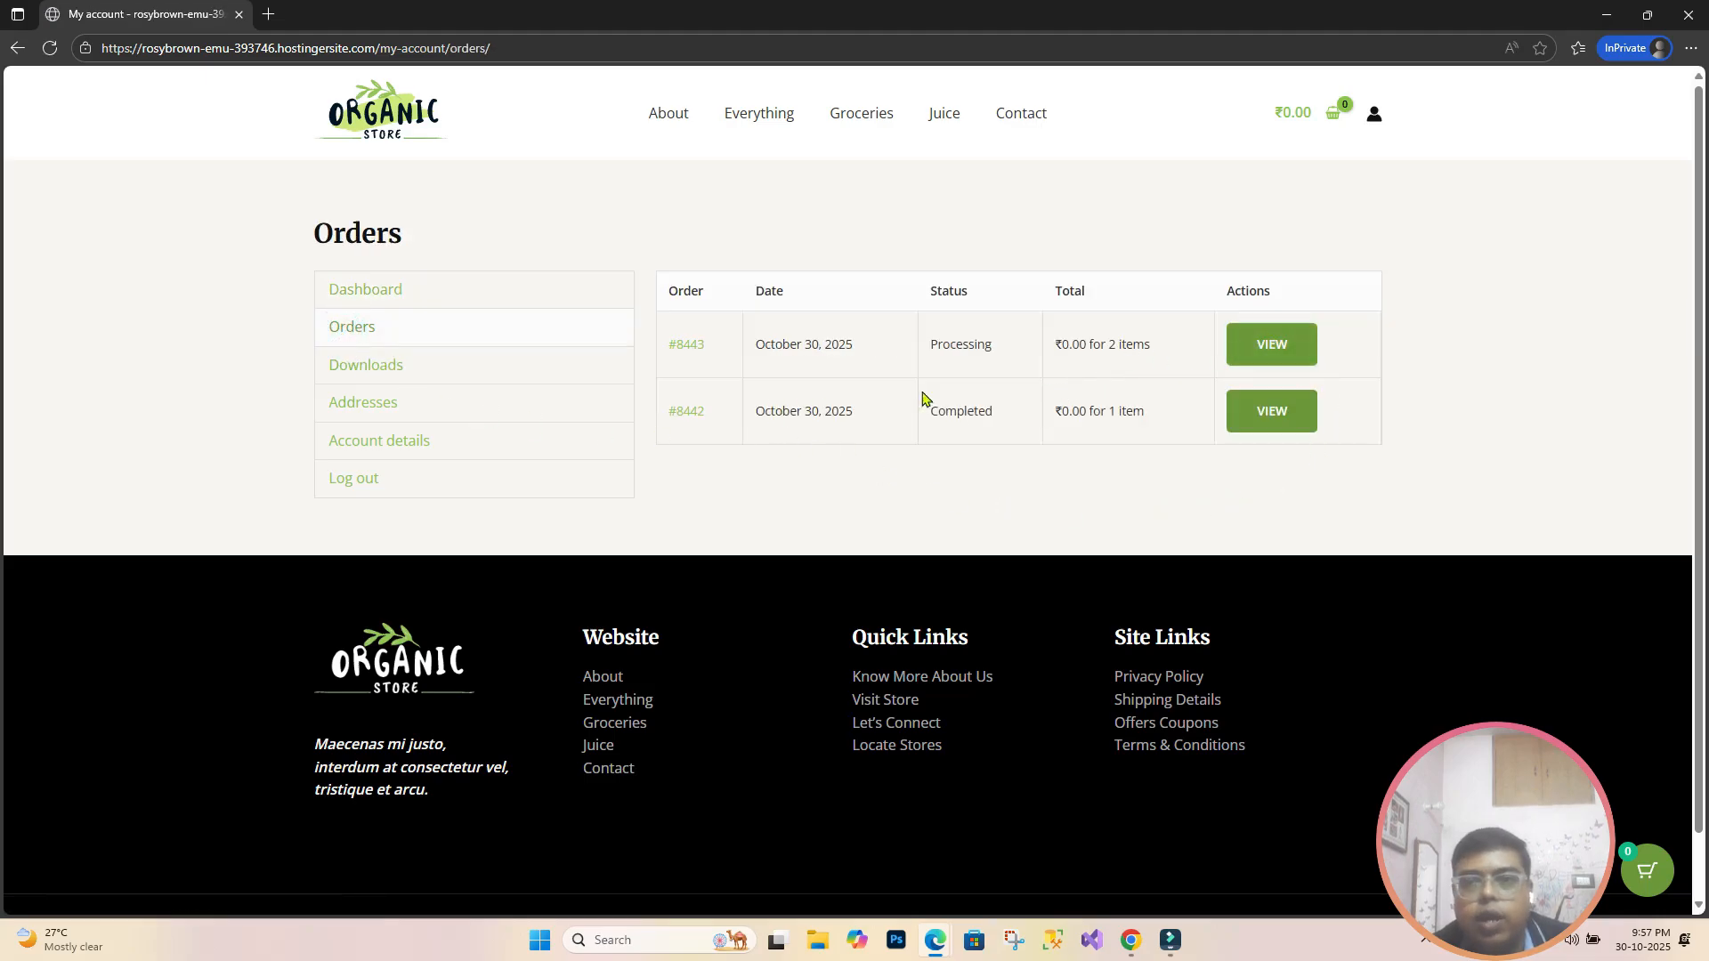
{"action": "left_click", "coordinate": [1267, 350]}
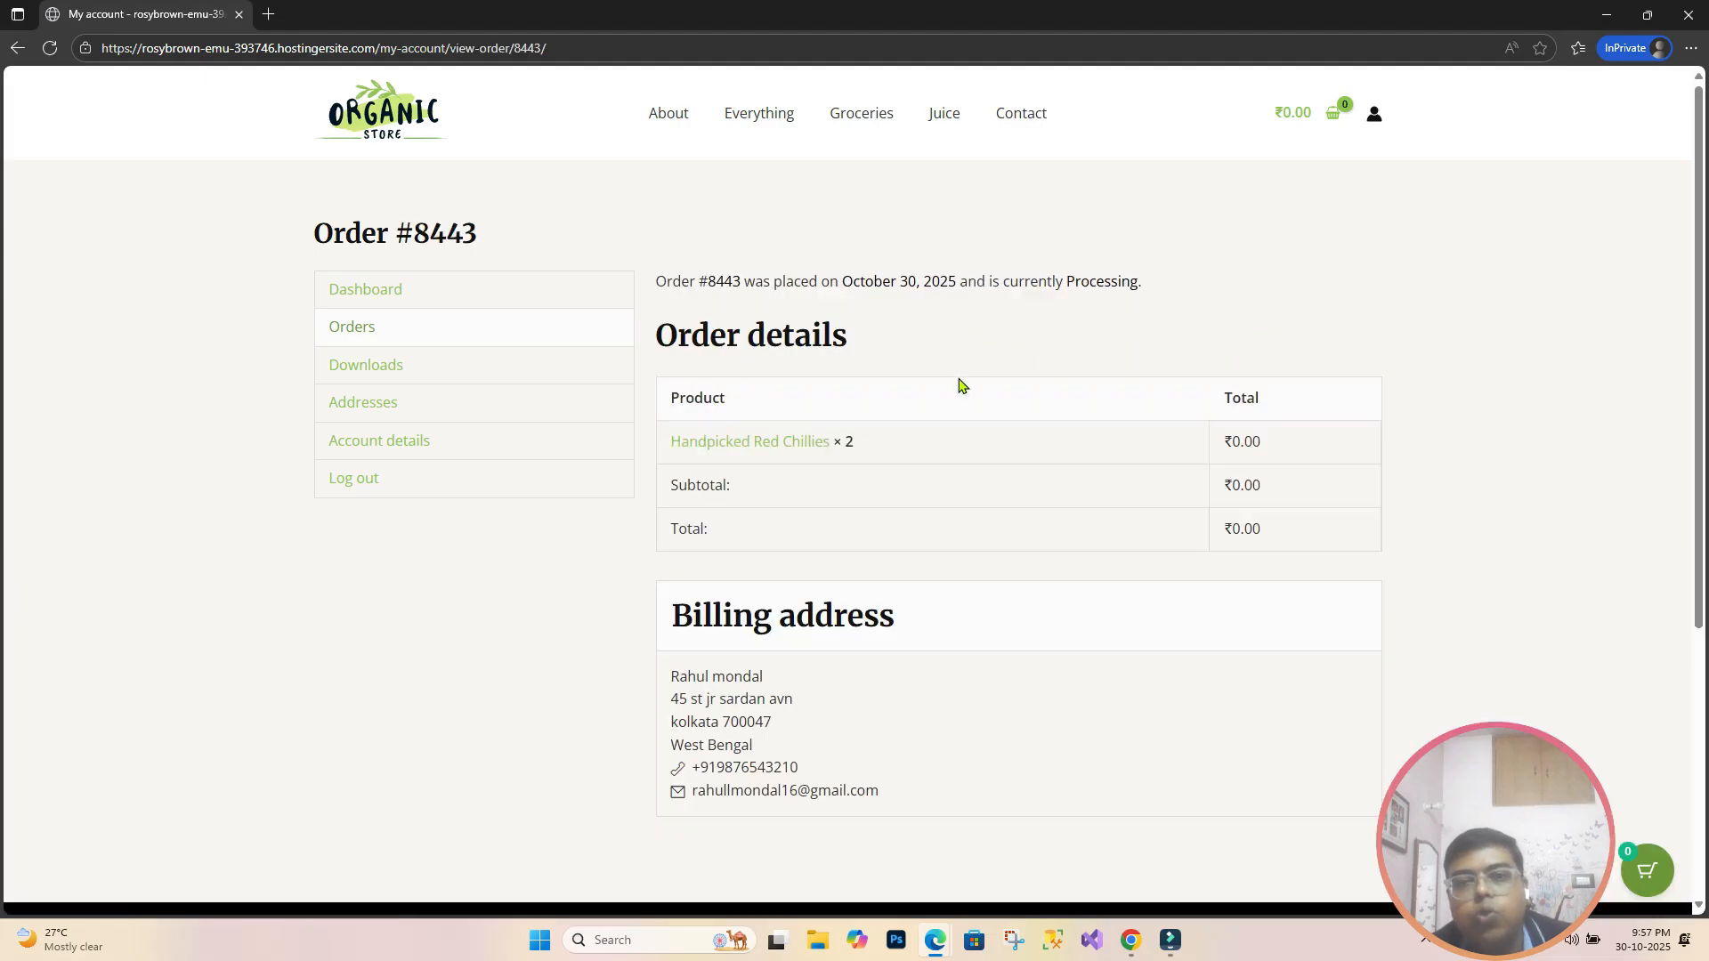
{"action": "scroll", "coordinate": [614, 438], "scroll_direction": "down", "scroll_amount": 1}
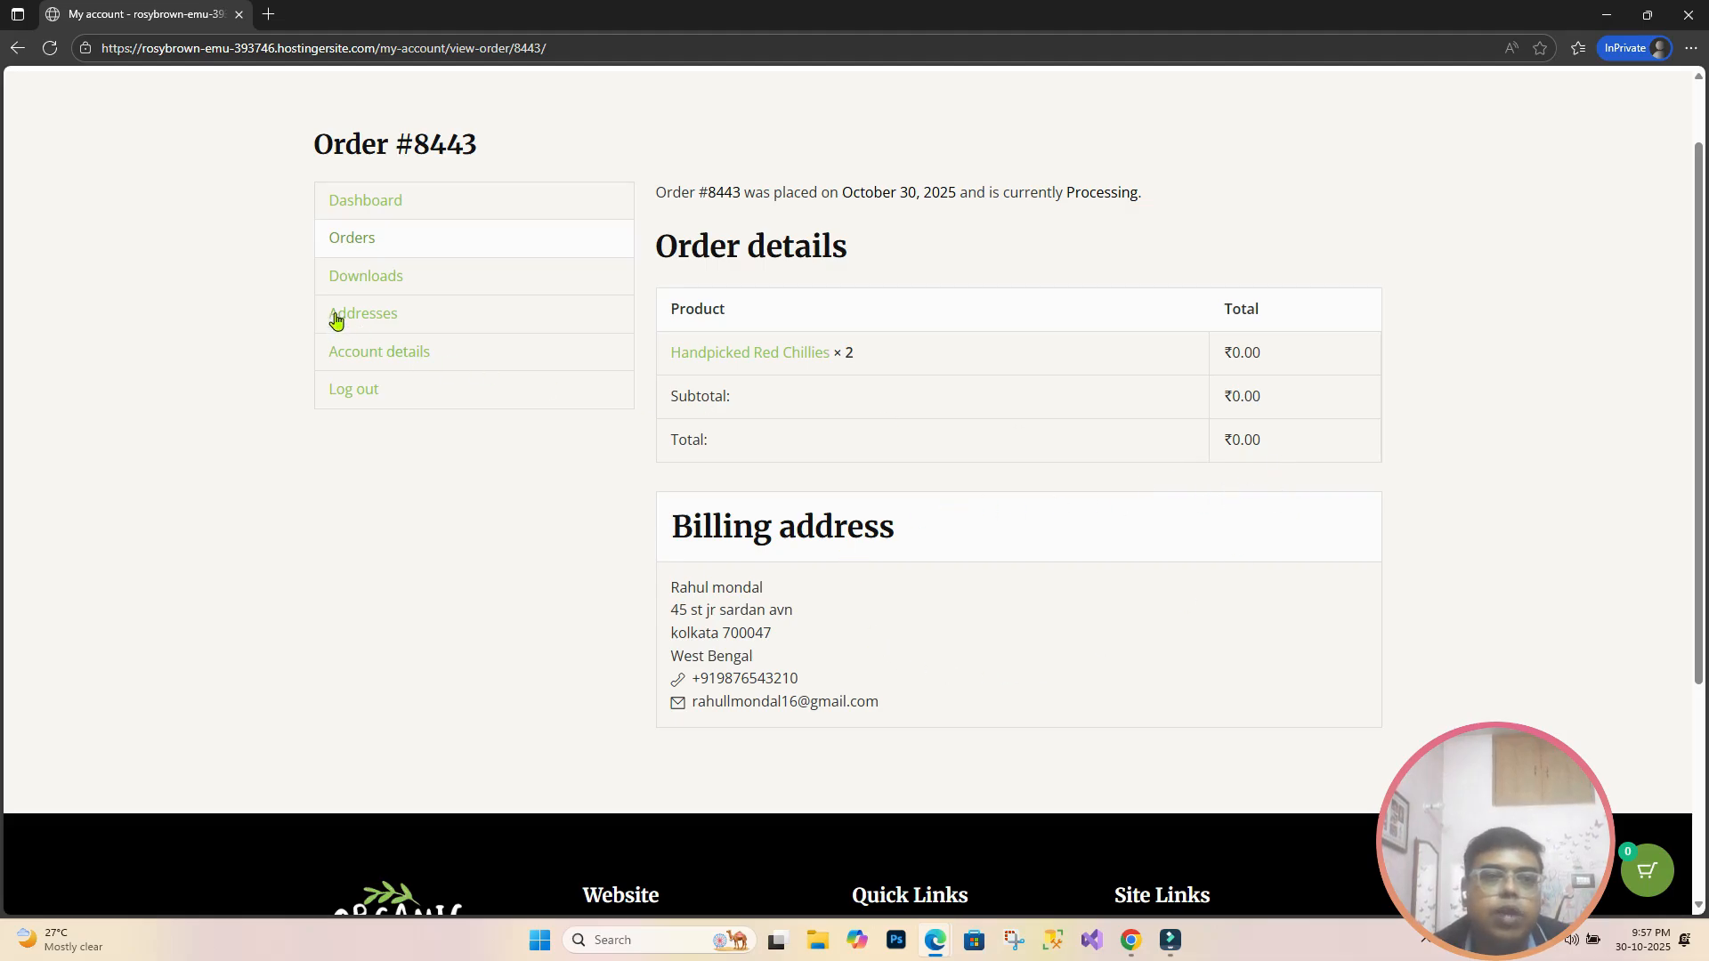
{"action": "left_click", "coordinate": [364, 277]}
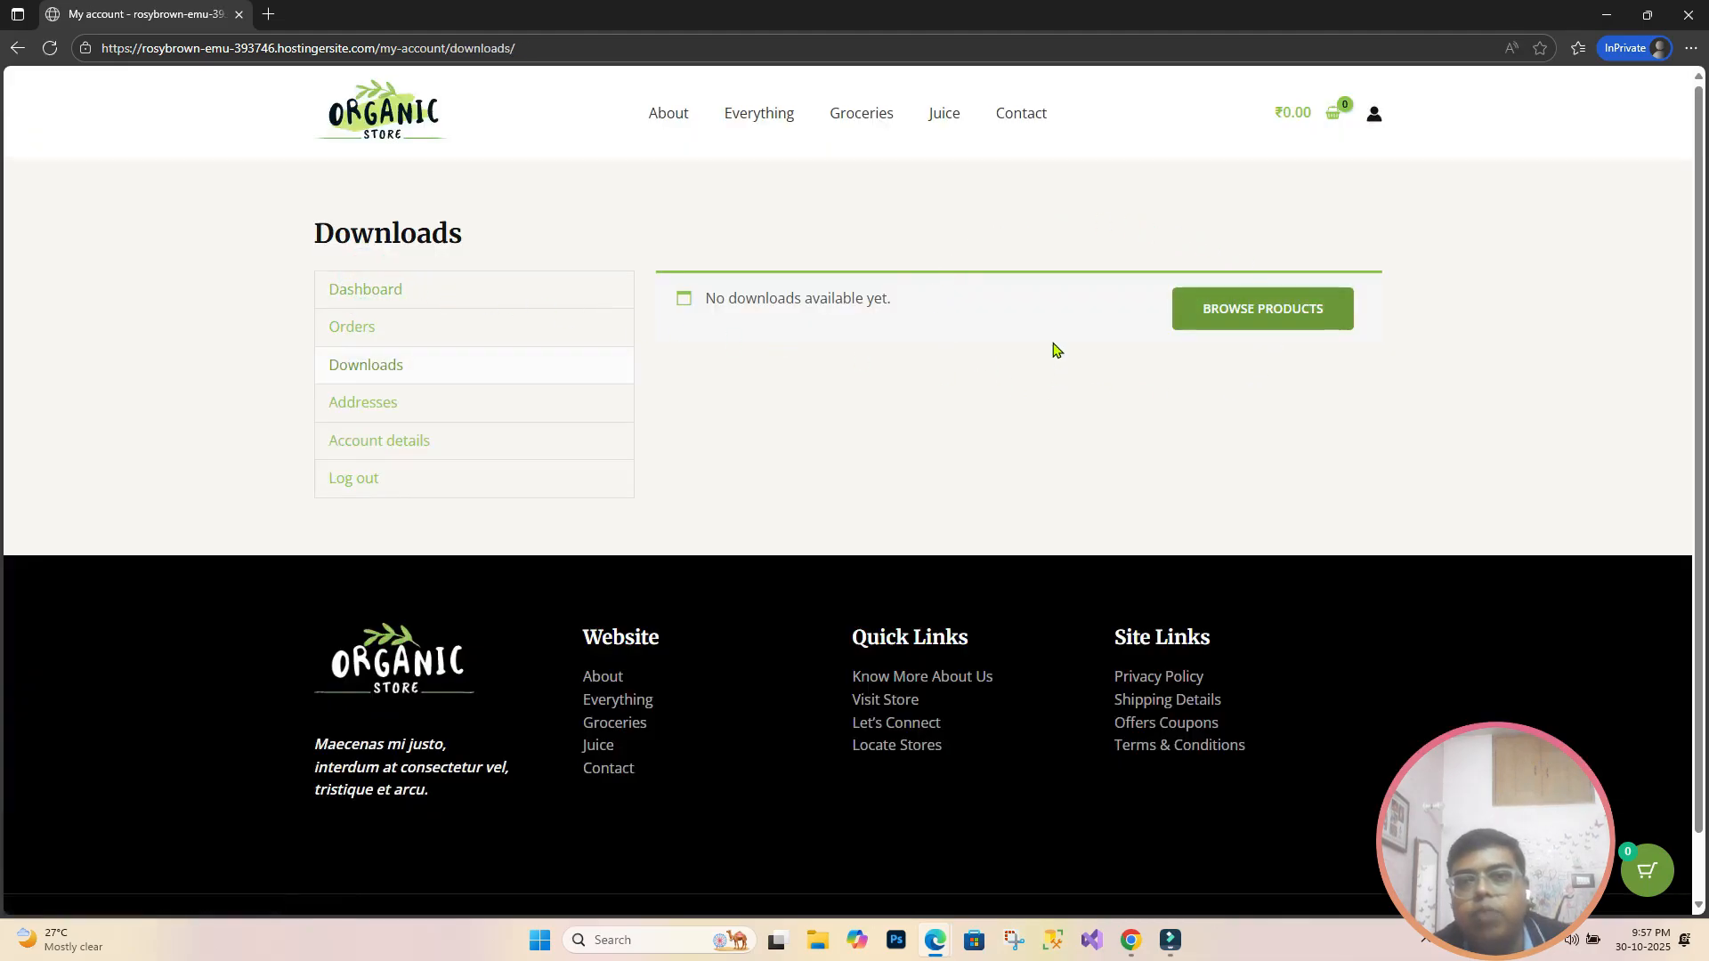
{"action": "left_click", "coordinate": [452, 335]}
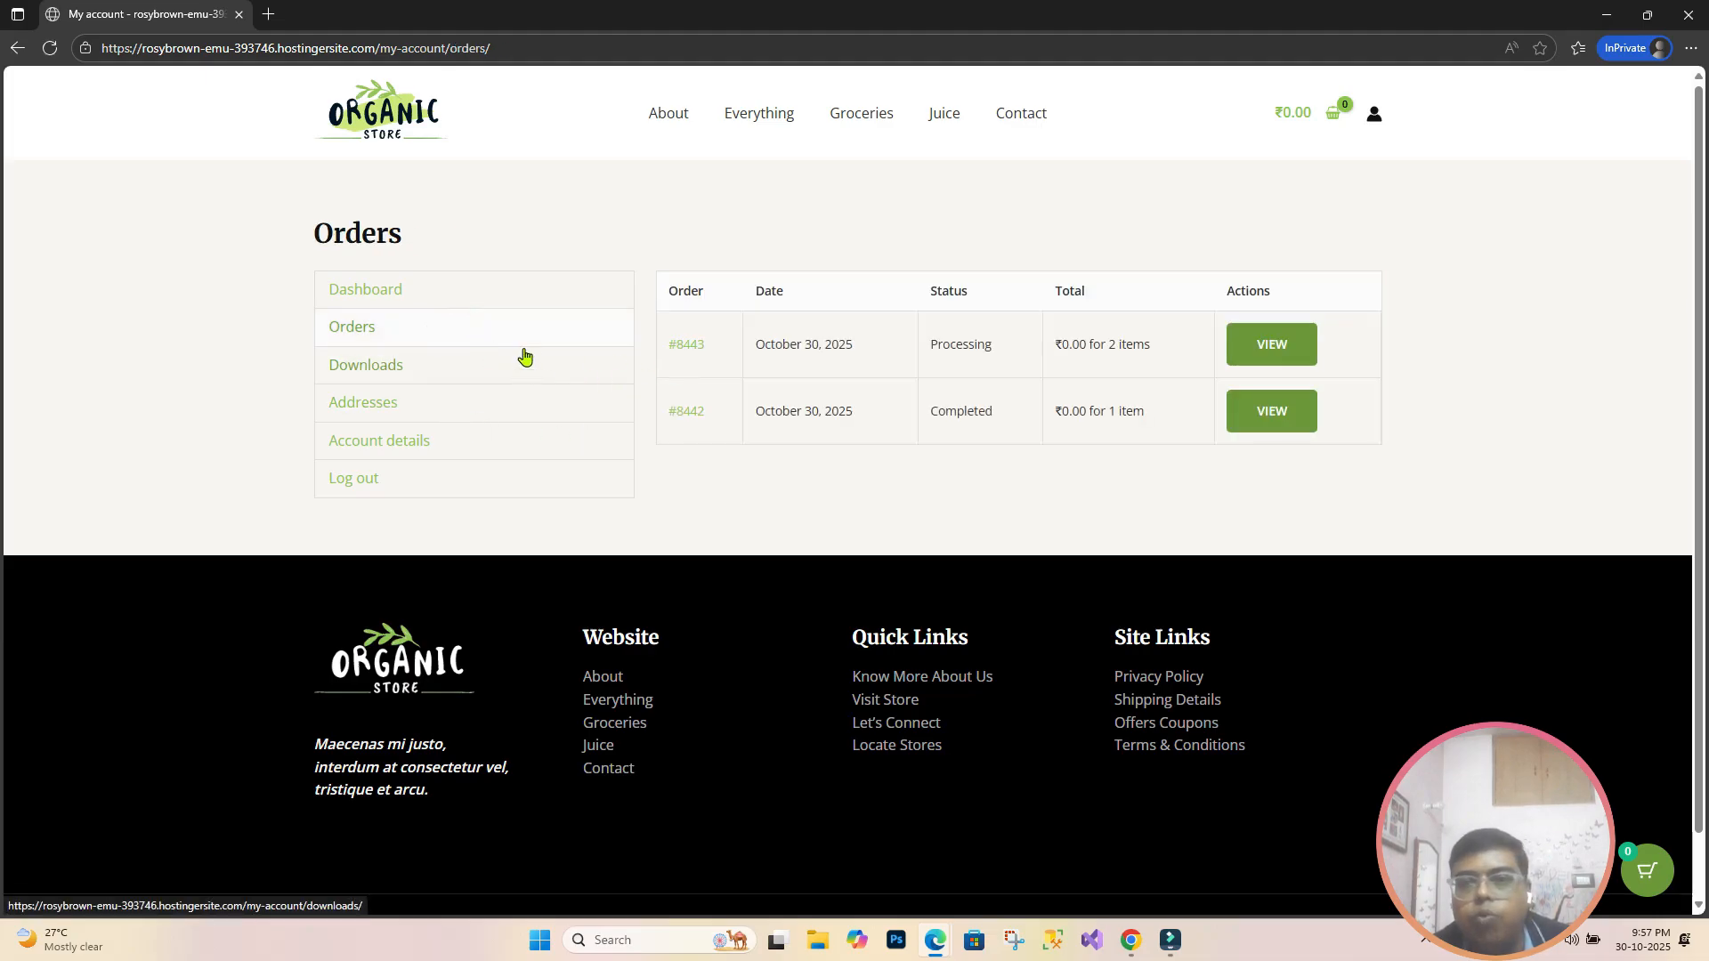
Step: Minimize the store window and, in the invoice settings with My Account download Always, expand Document details
{"action": "key", "text": "alt+Tab"}
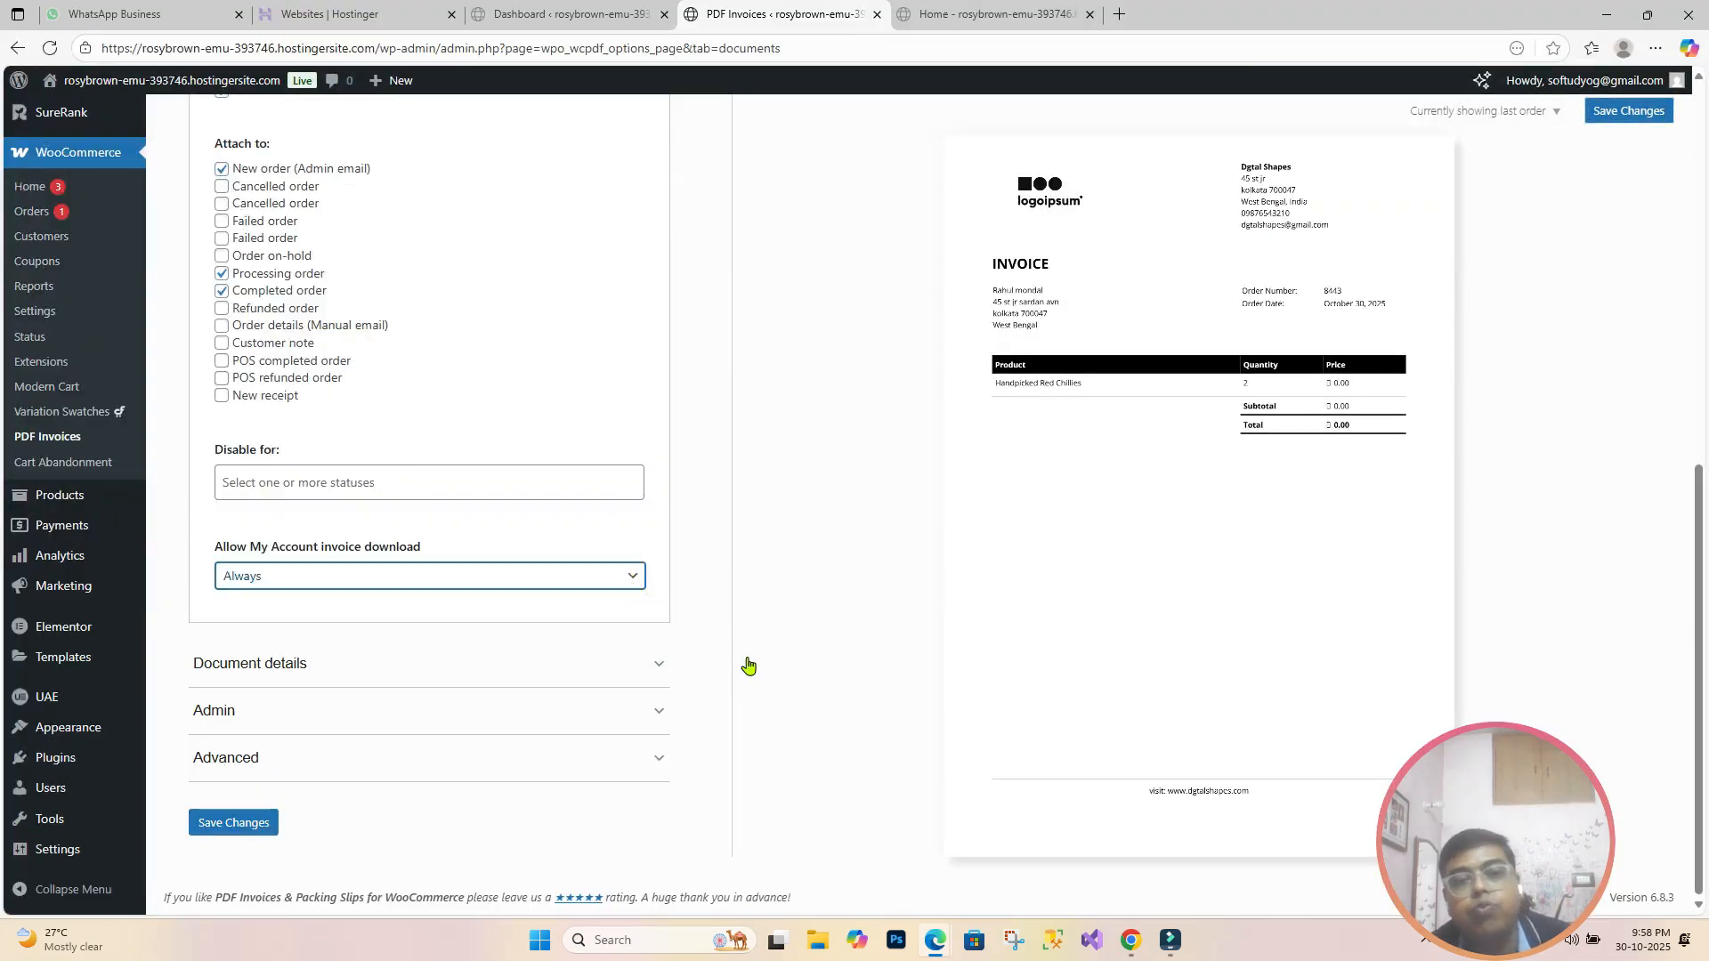
{"action": "mouse_move", "coordinate": [928, 940]}
{"action": "left_click", "coordinate": [973, 872]}
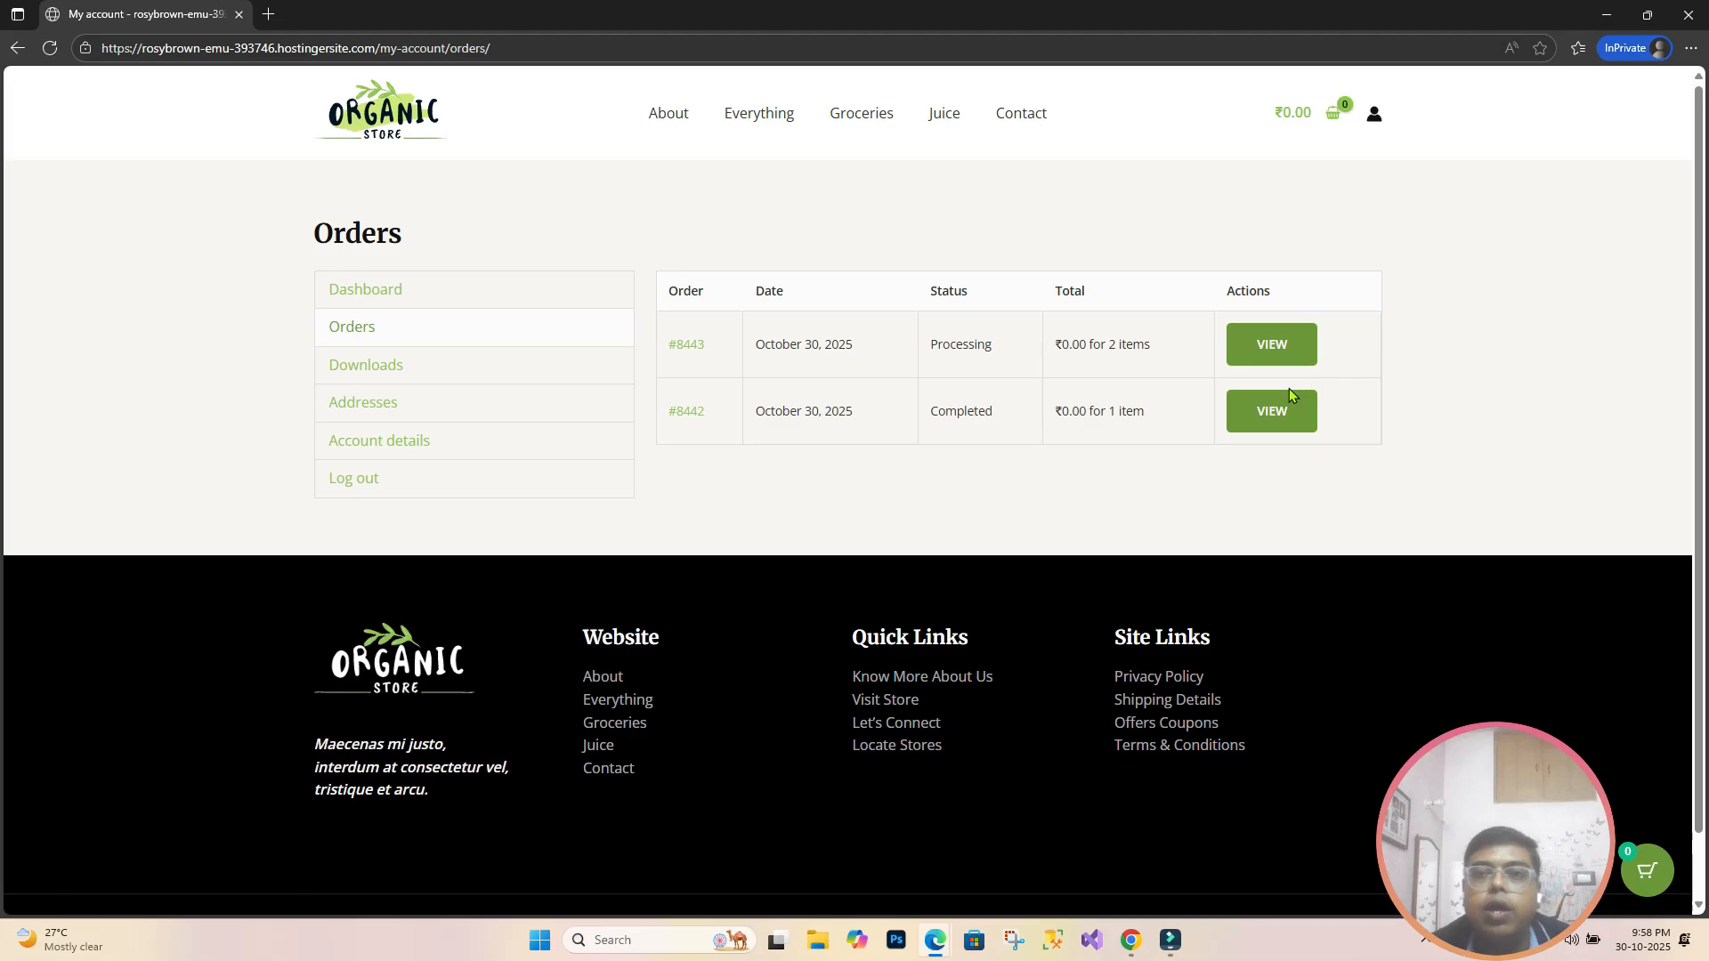
{"action": "left_click", "coordinate": [1607, 27]}
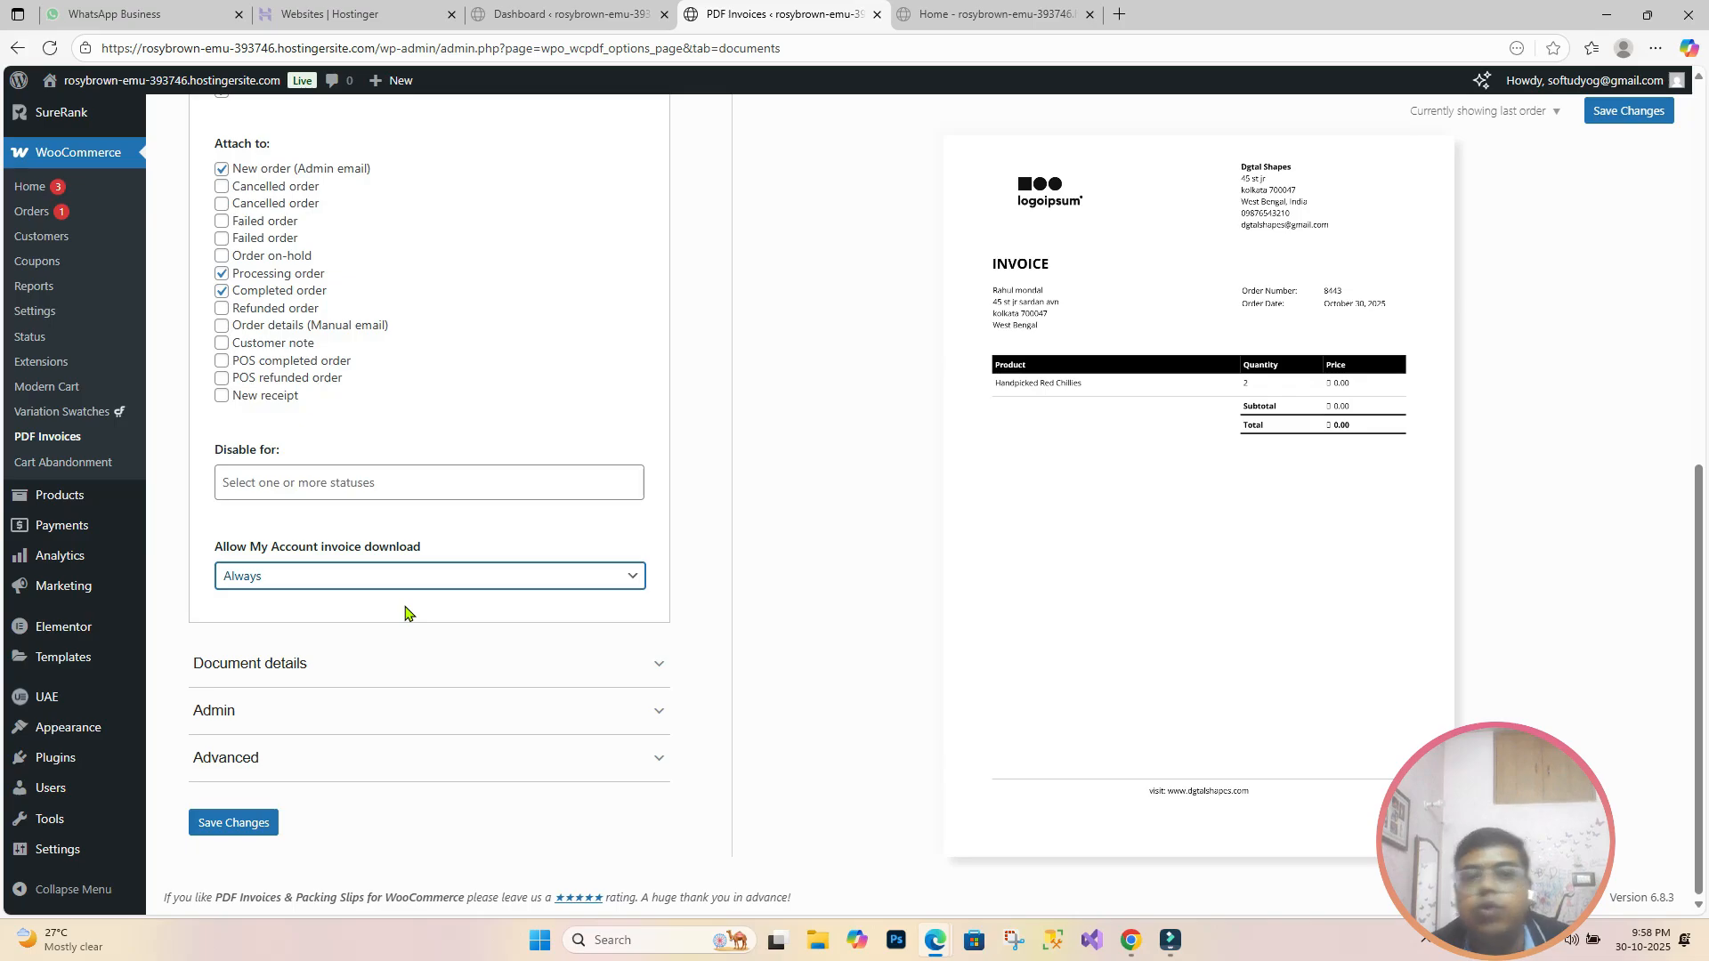
{"action": "left_click", "coordinate": [540, 663]}
Step: Show email and phone on invoices, shipping address Always, and invoice number as Invoice Number
{"action": "scroll", "coordinate": [538, 664], "scroll_direction": "down", "scroll_amount": 3}
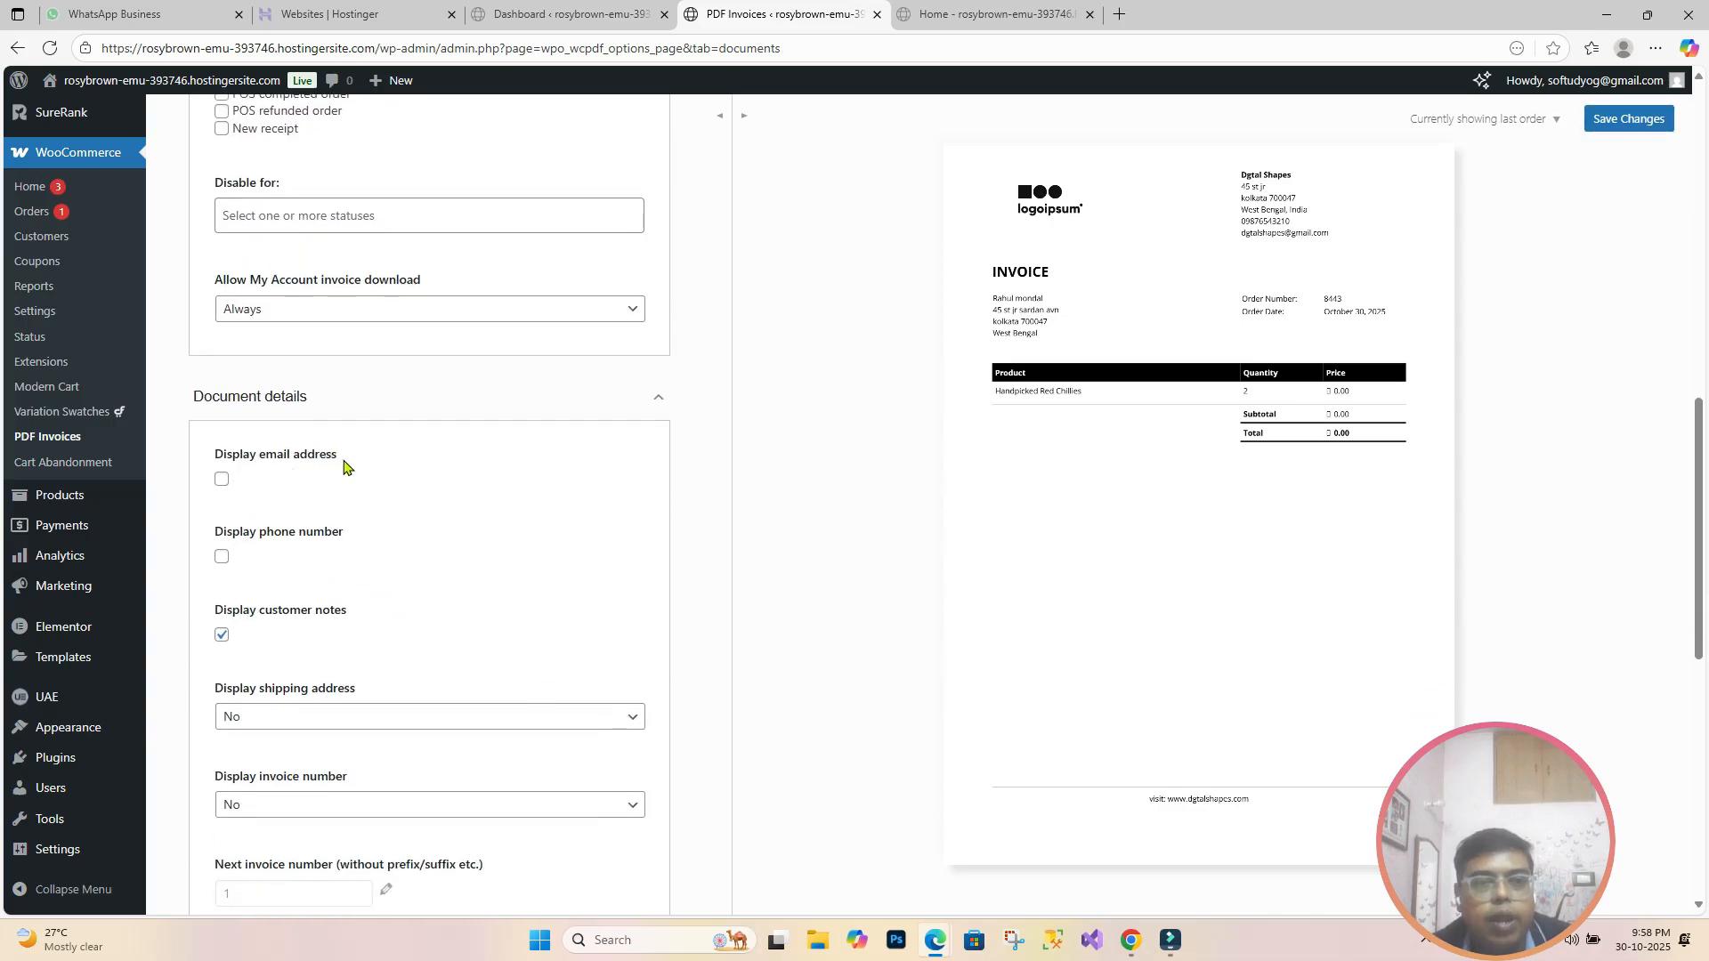
{"action": "left_click", "coordinate": [221, 483]}
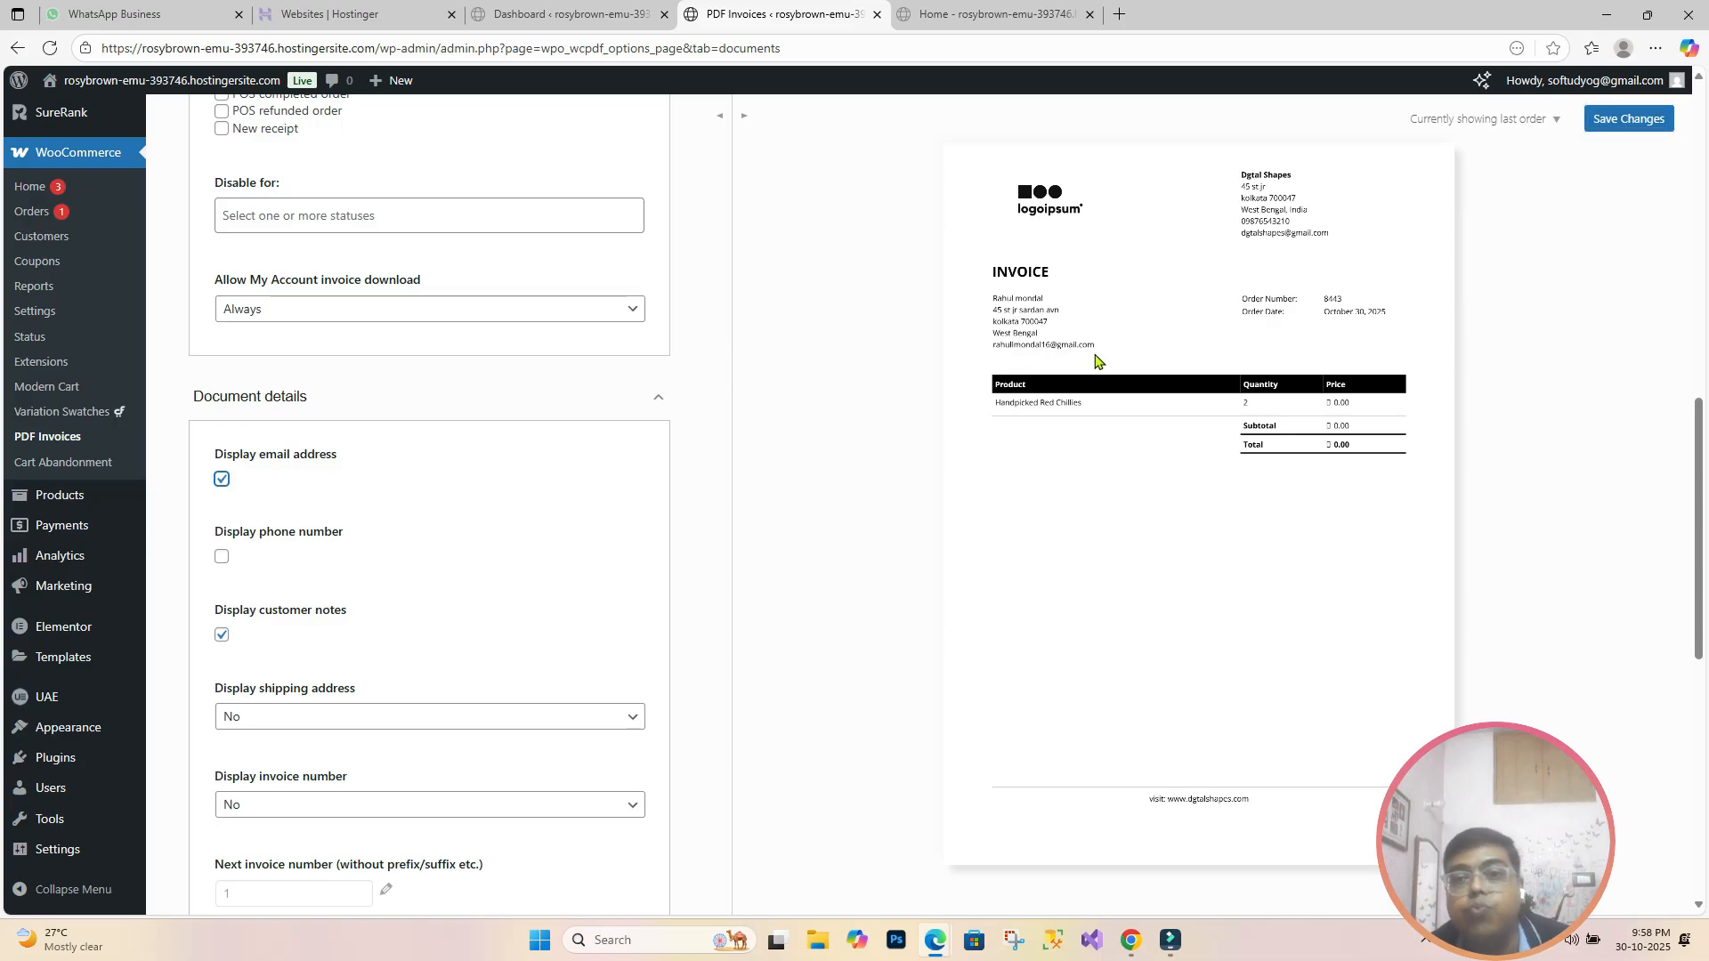
{"action": "left_click", "coordinate": [223, 558]}
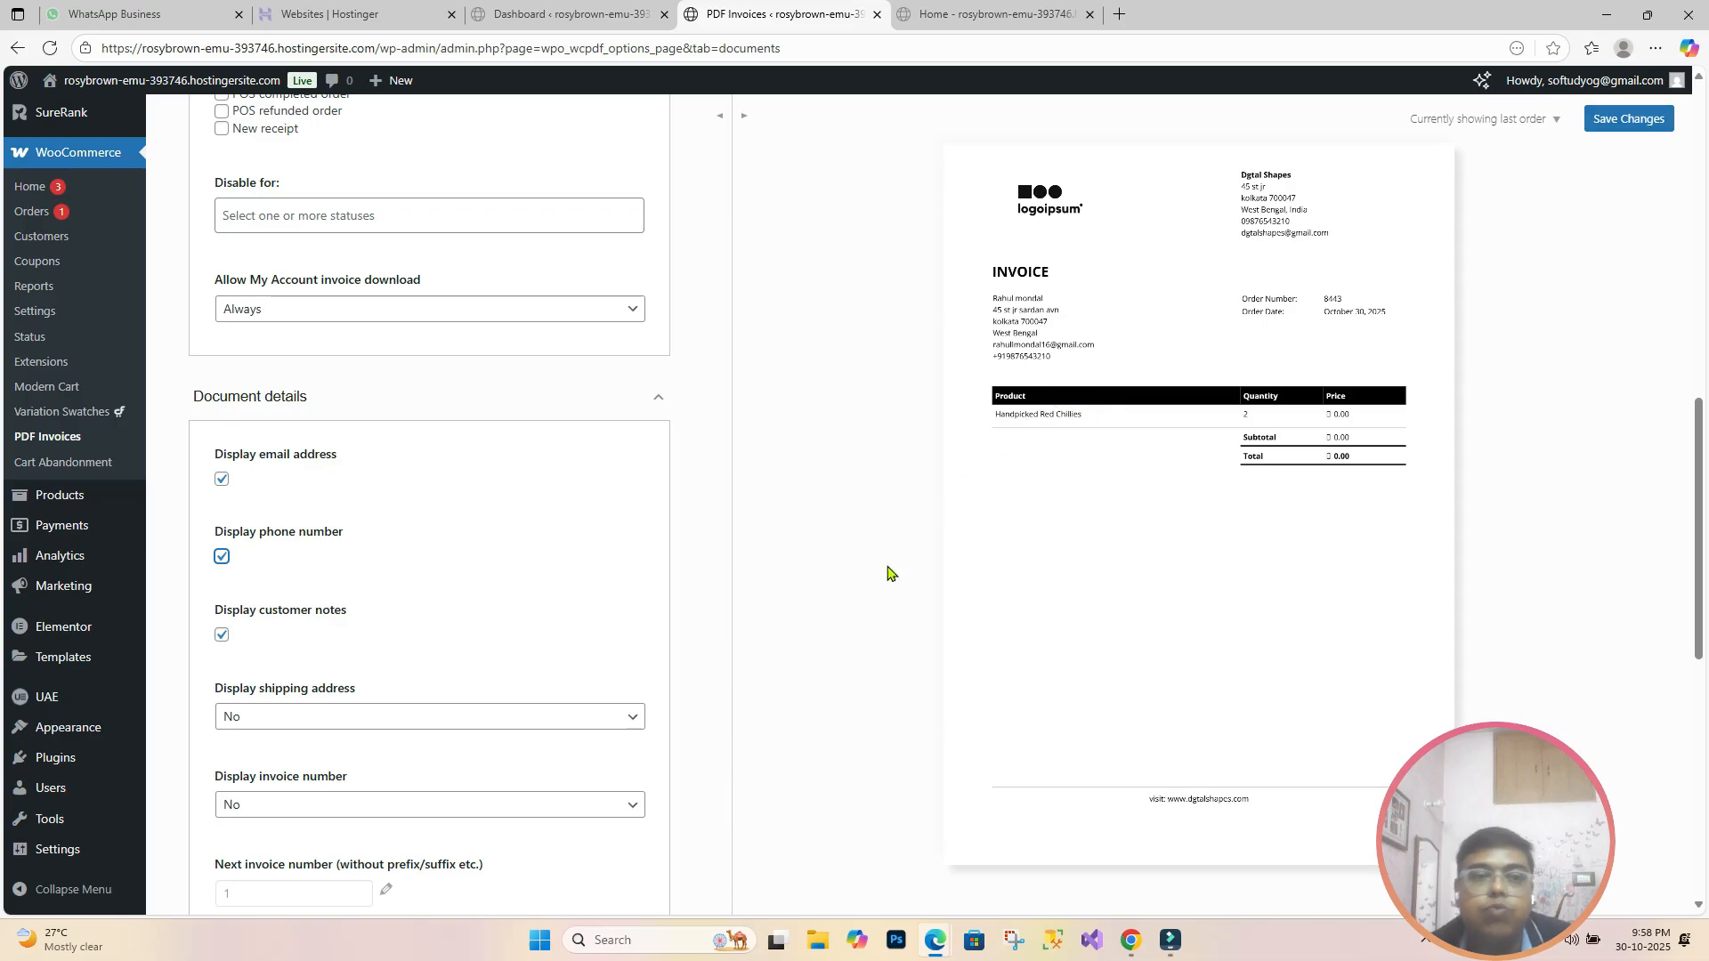
{"action": "scroll", "coordinate": [276, 561], "scroll_direction": "down", "scroll_amount": 2}
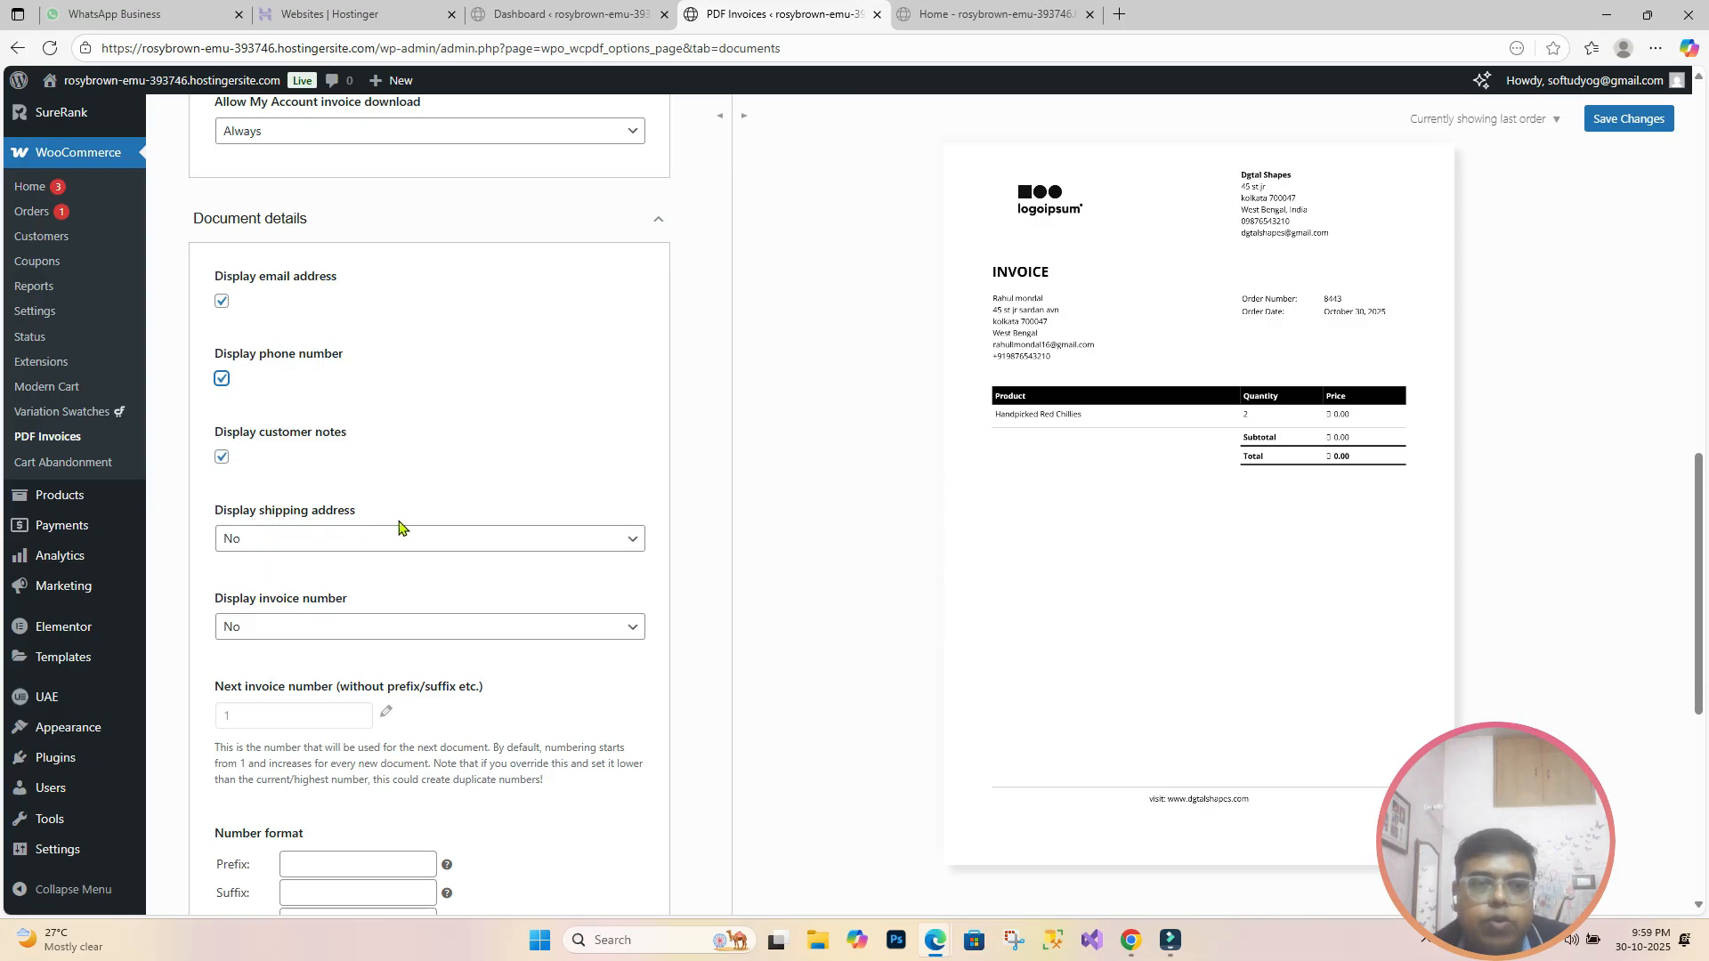
{"action": "left_click", "coordinate": [636, 540]}
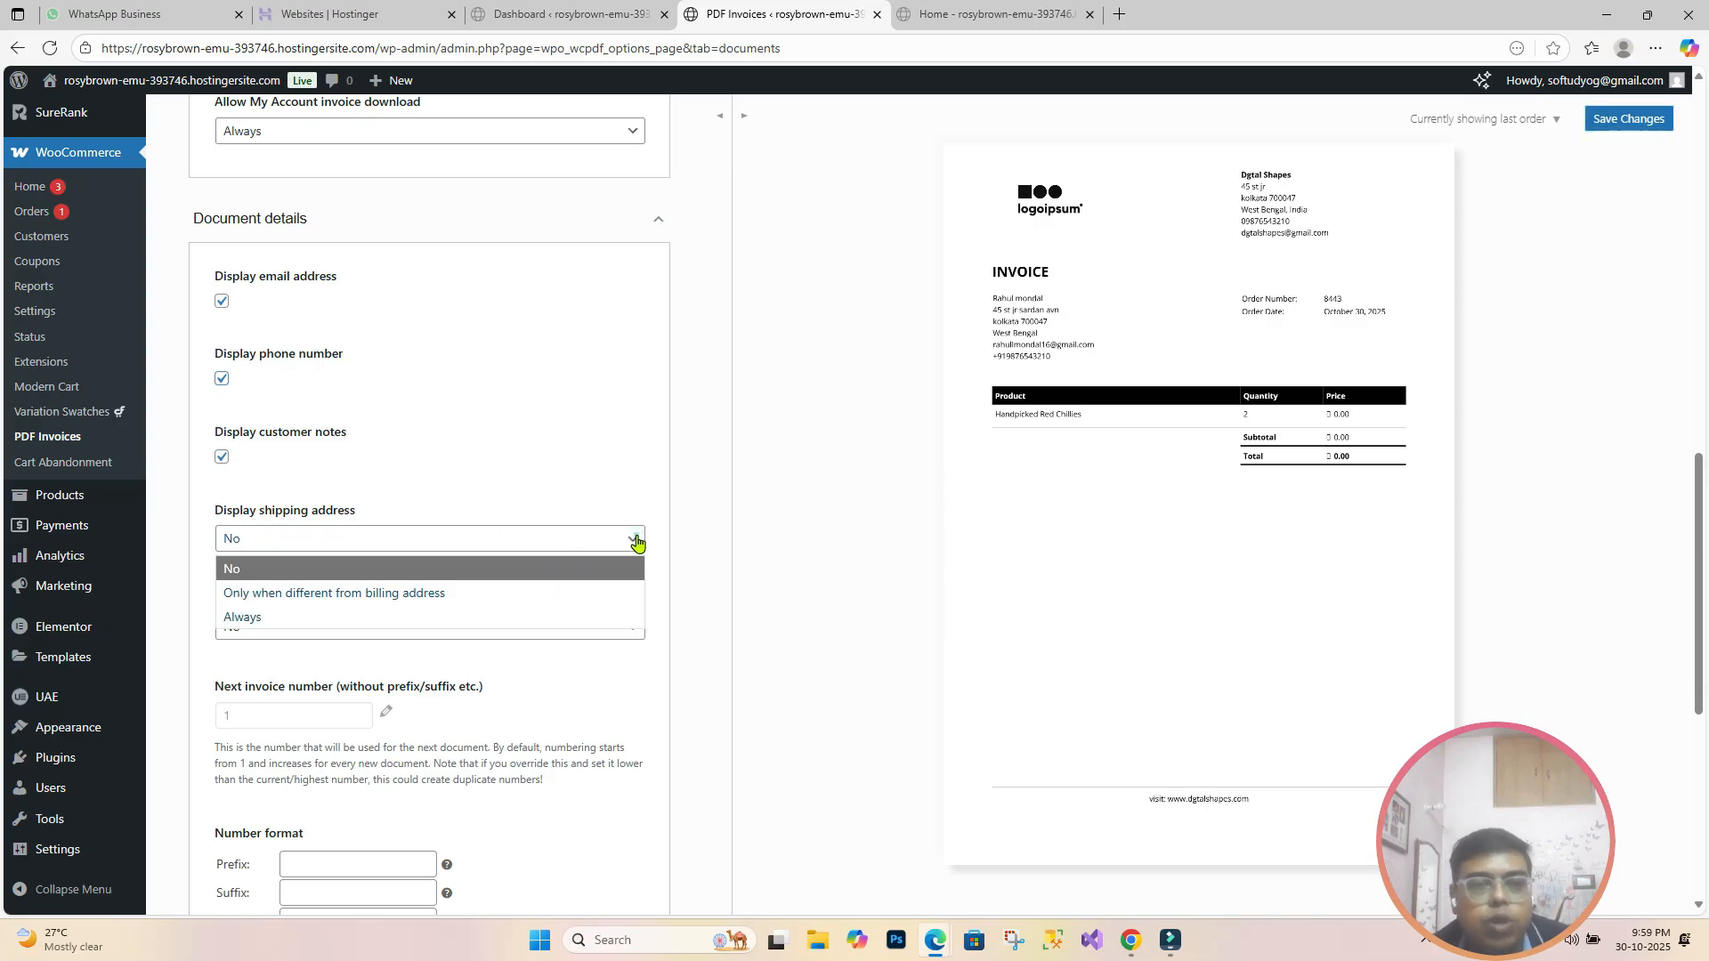
{"action": "left_click", "coordinate": [596, 618]}
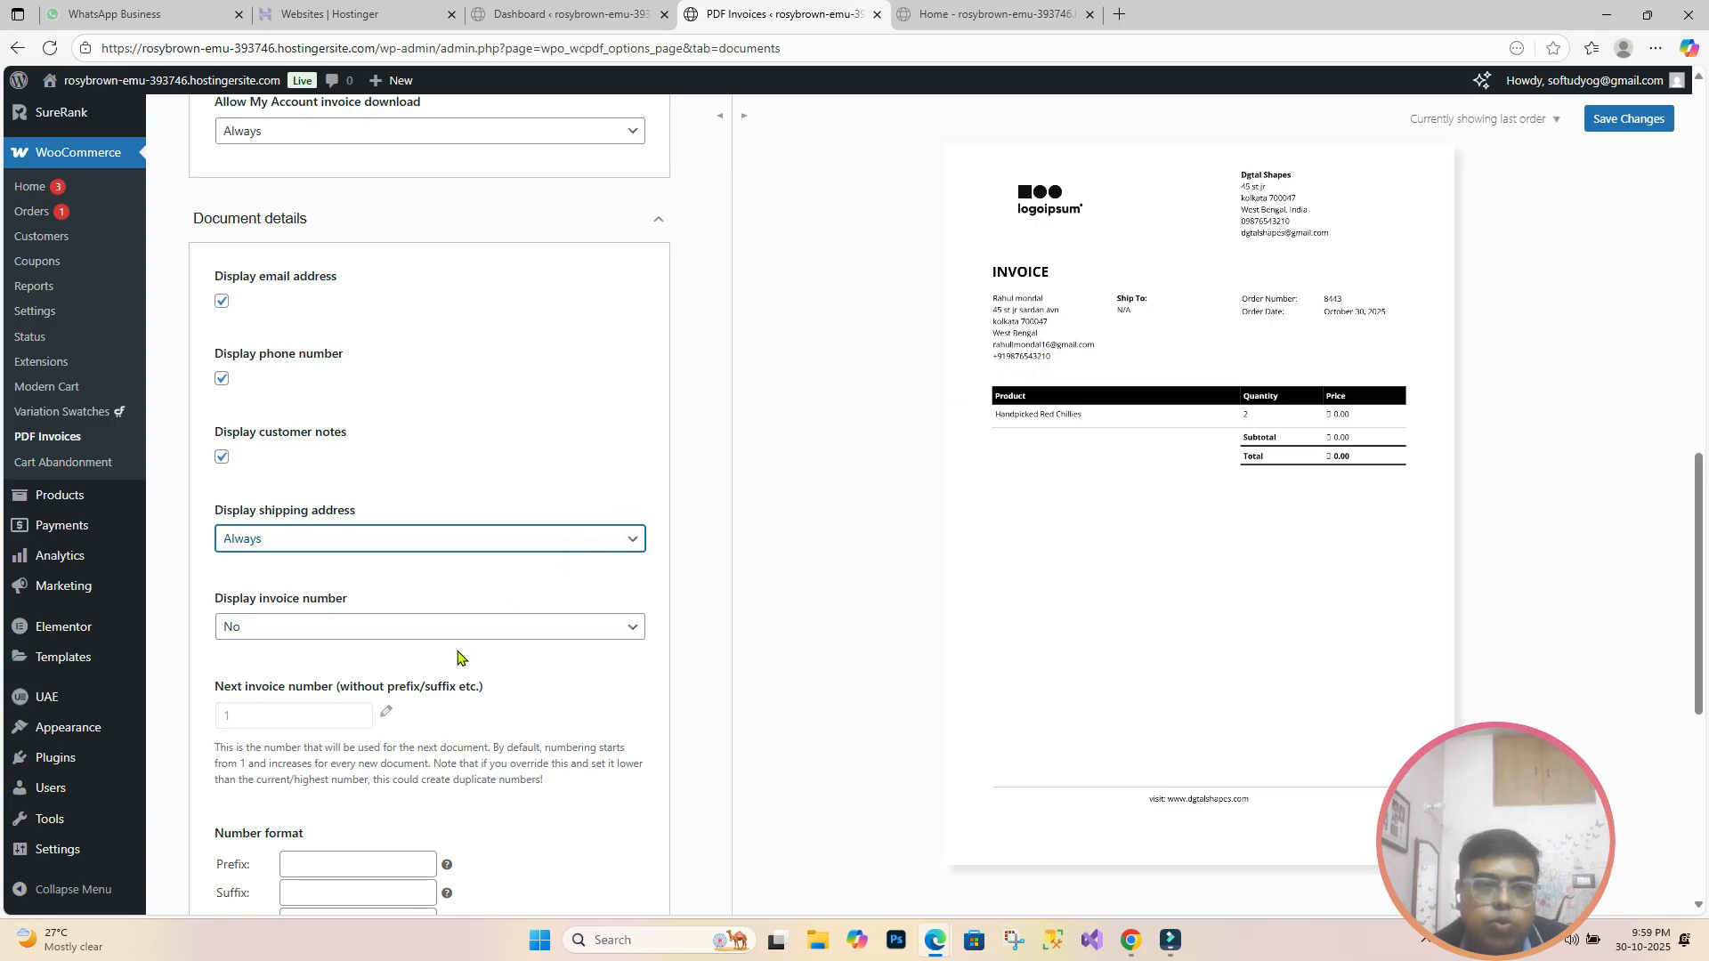
{"action": "left_click", "coordinate": [528, 628]}
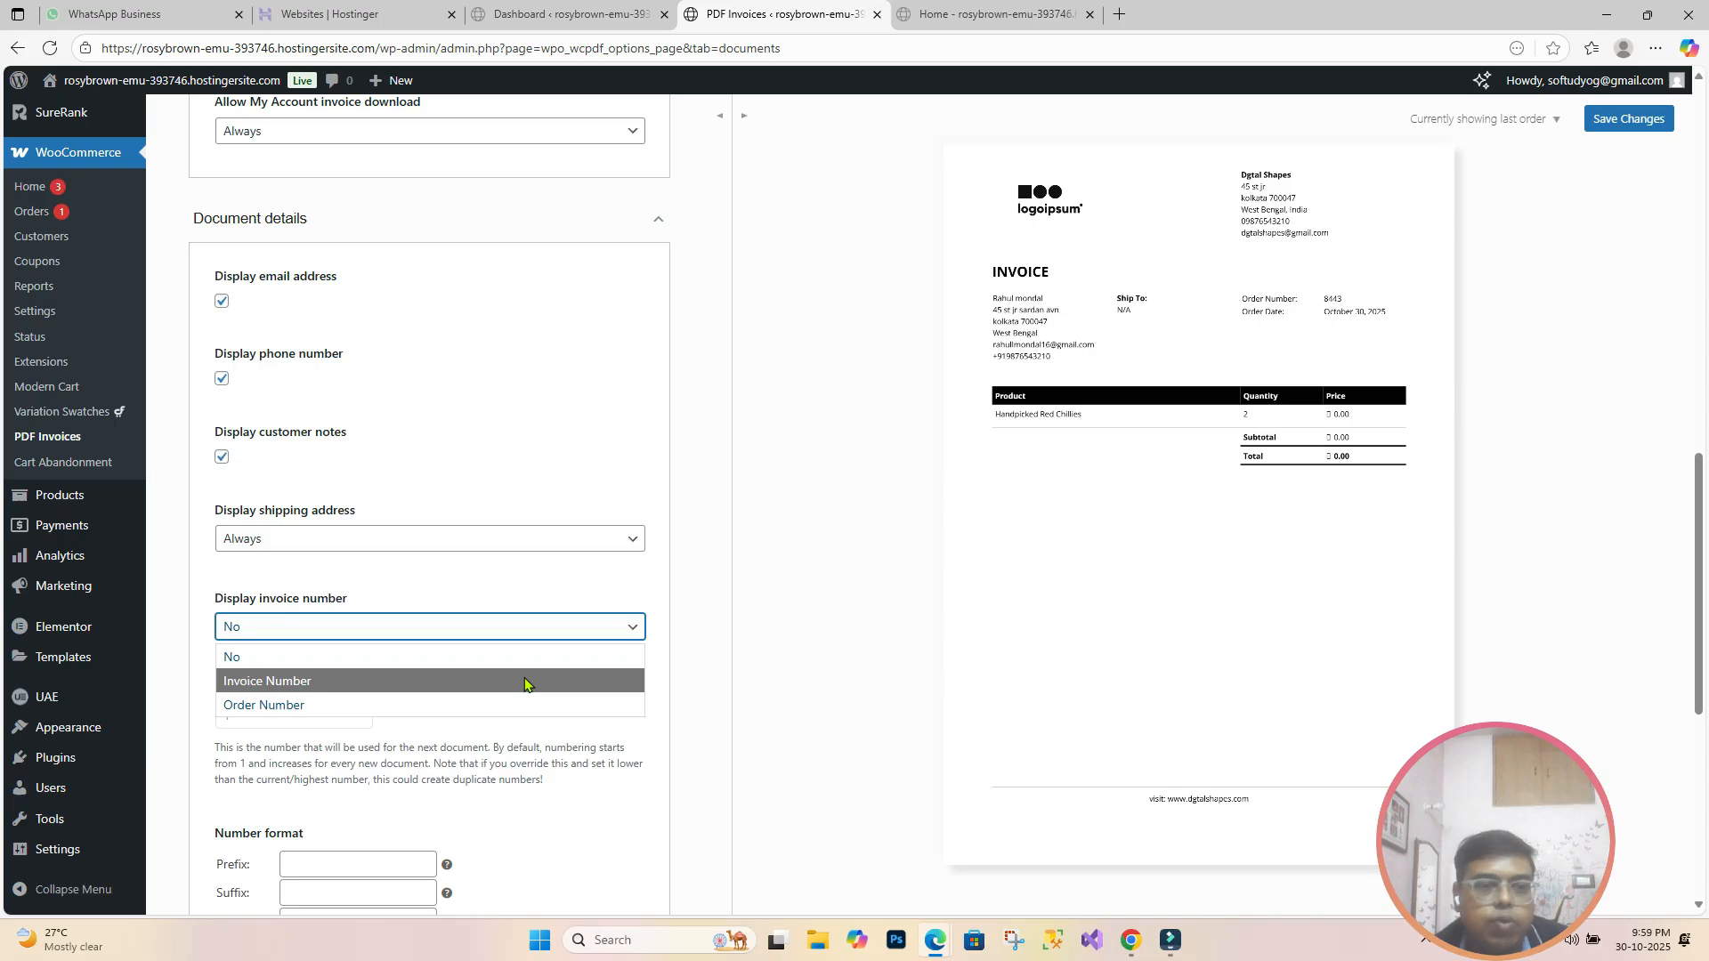
{"action": "left_click", "coordinate": [524, 684]}
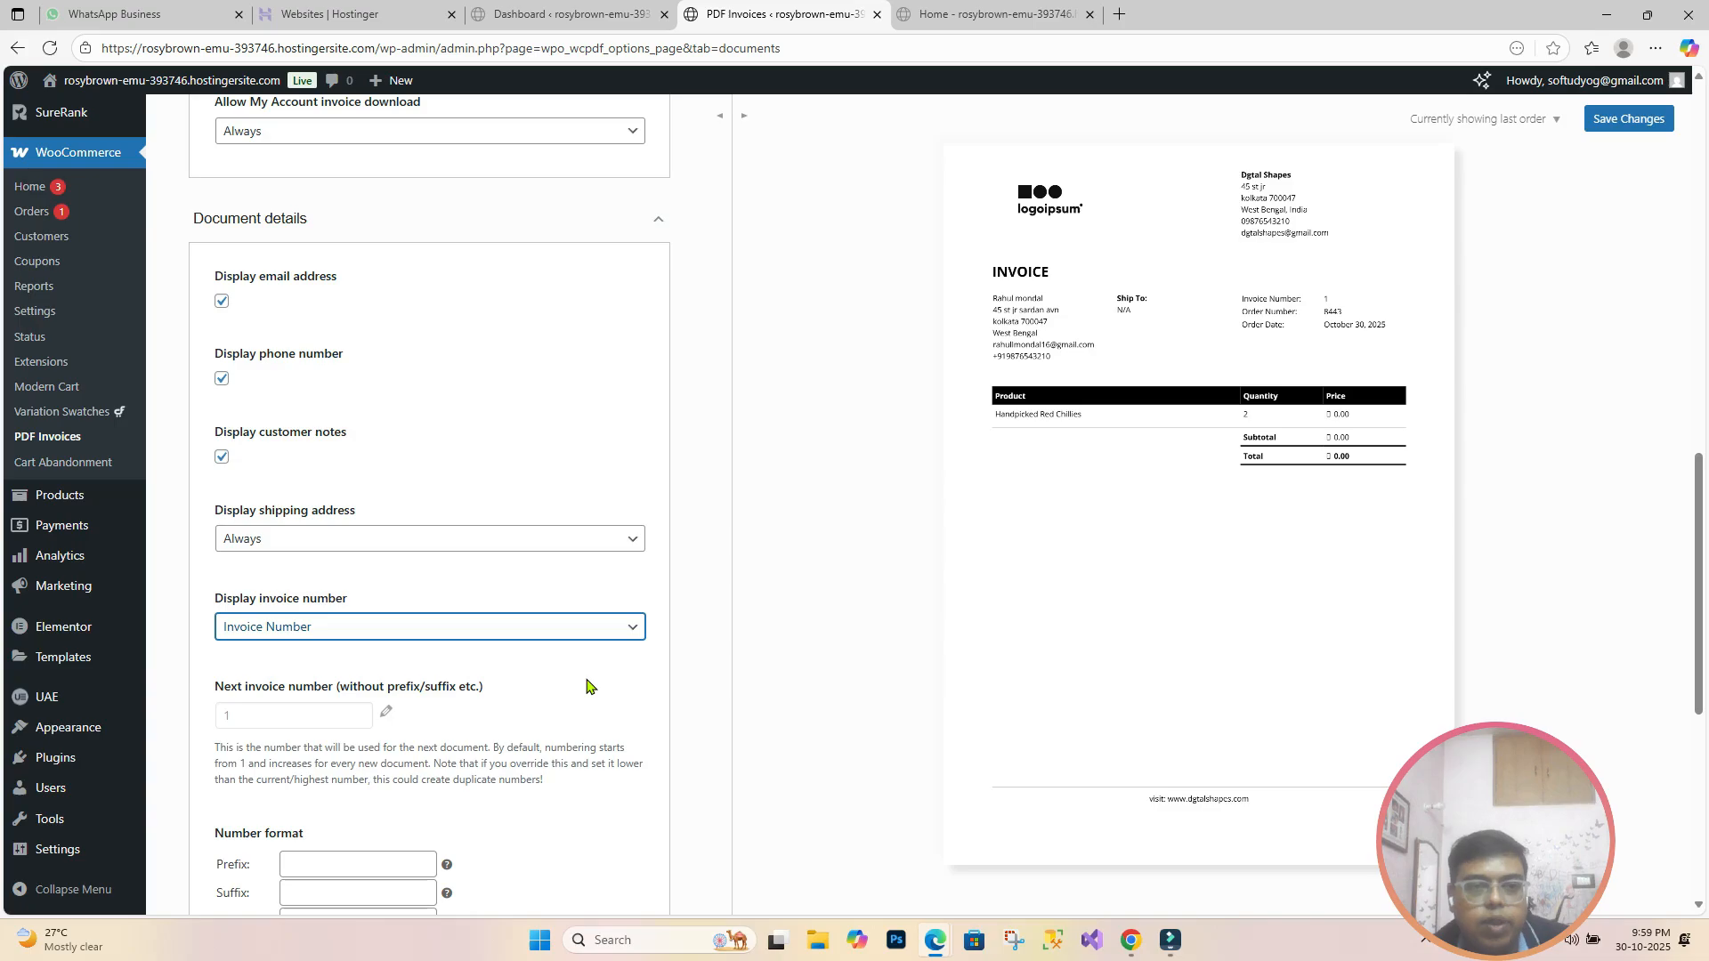
Step: Set invoice date display to Invoice Date and expand the Admin section
{"action": "scroll", "coordinate": [587, 684], "scroll_direction": "down", "scroll_amount": 2}
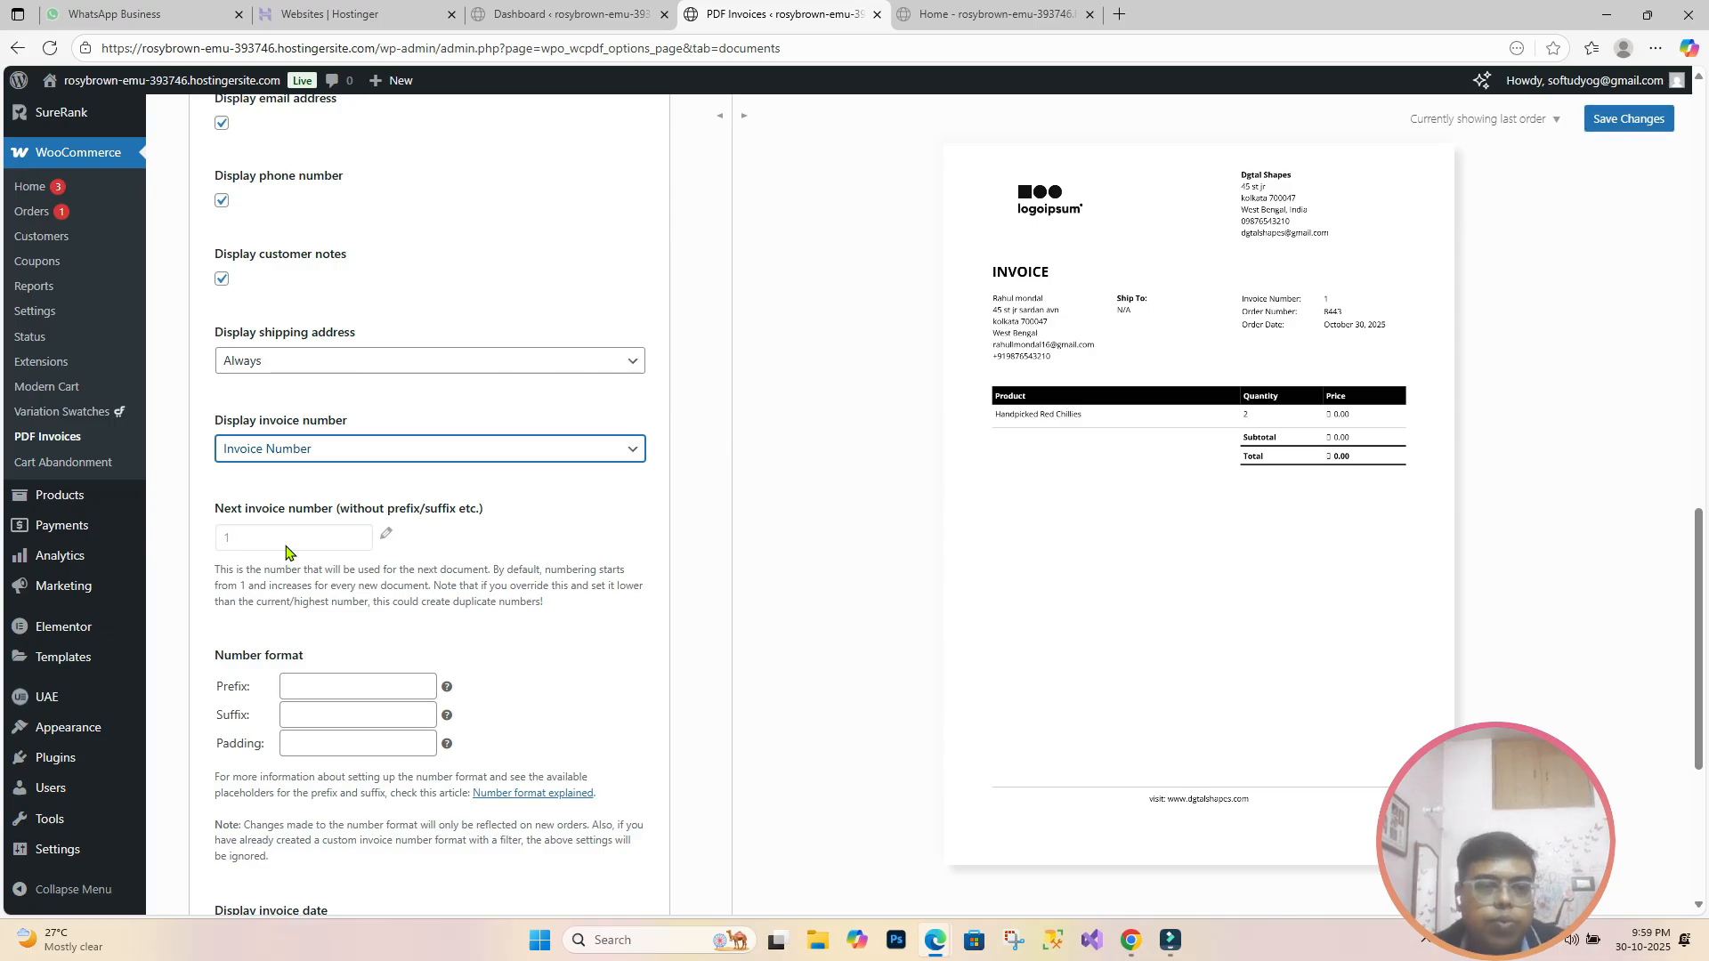
{"action": "scroll", "coordinate": [285, 557], "scroll_direction": "down", "scroll_amount": 4}
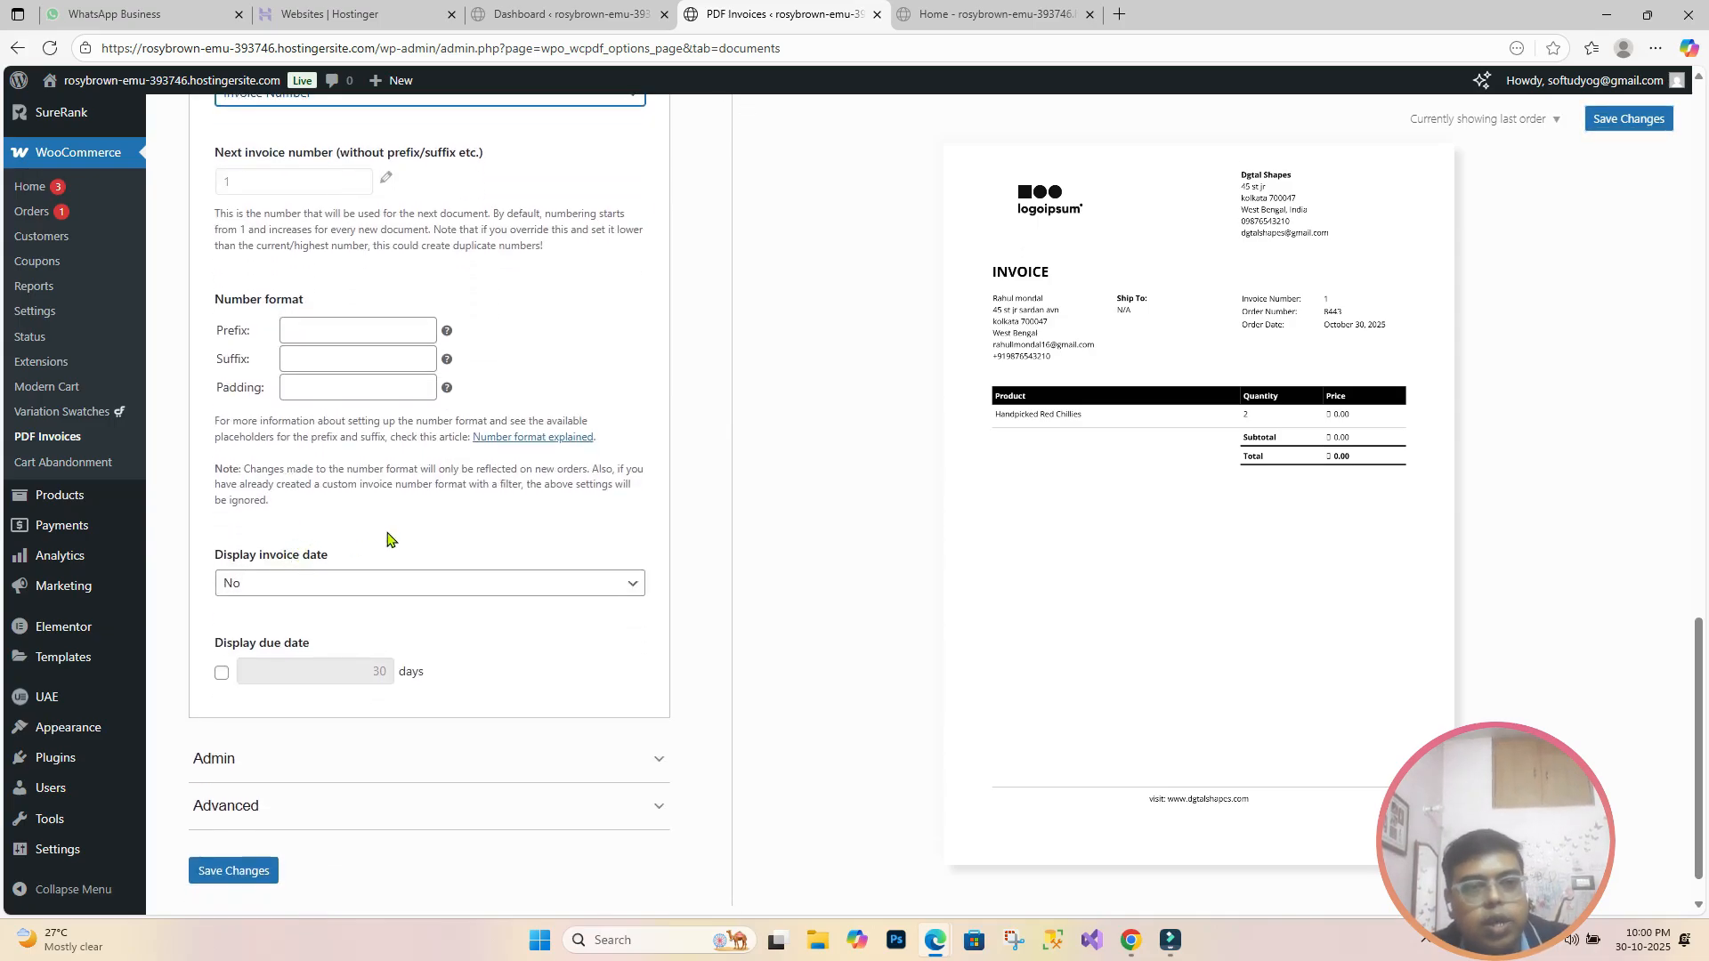
{"action": "left_click", "coordinate": [635, 588]}
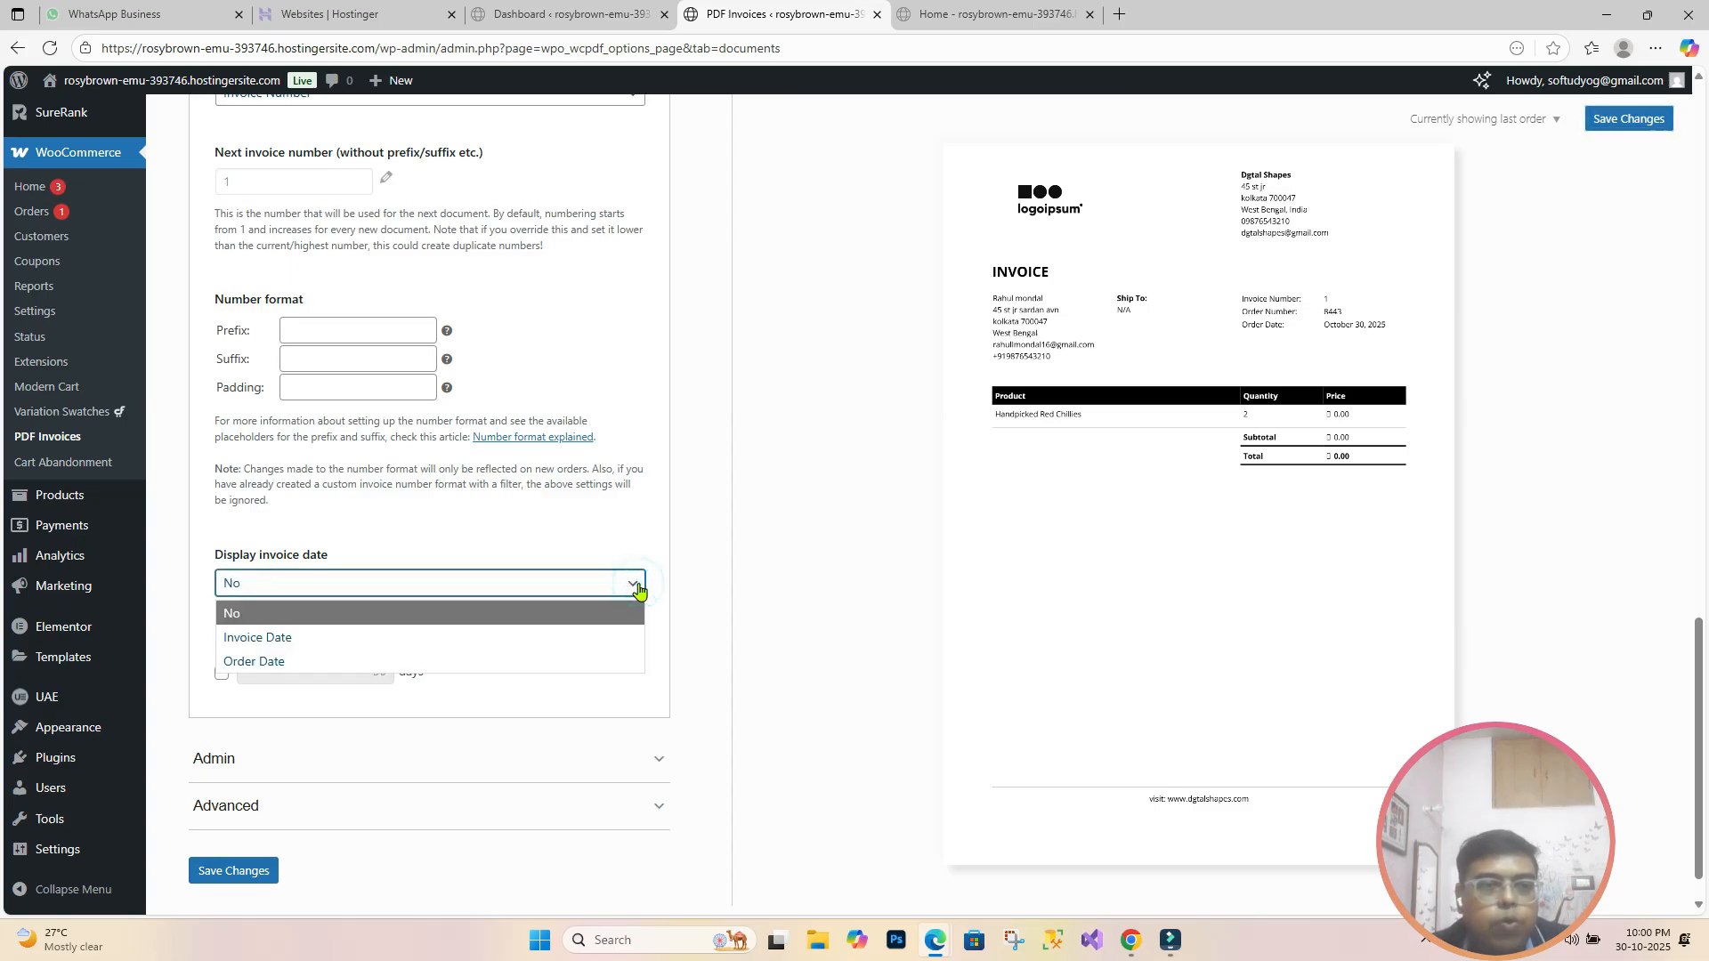
{"action": "left_click", "coordinate": [601, 637]}
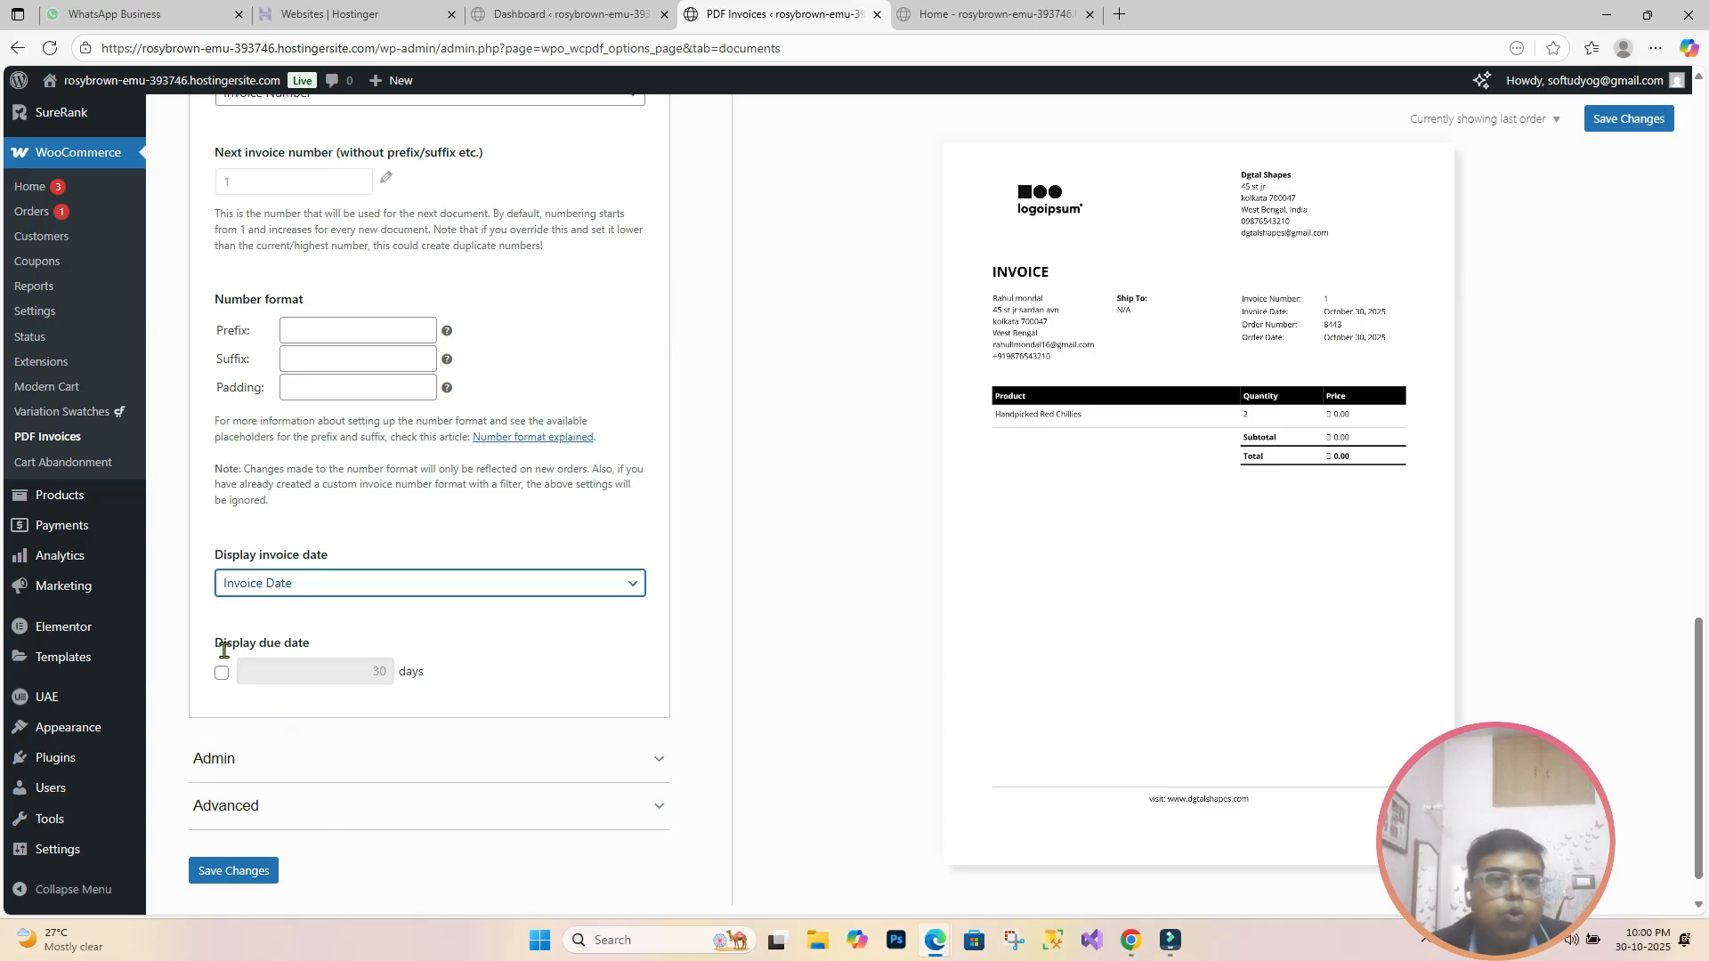
{"action": "scroll", "coordinate": [223, 656], "scroll_direction": "down", "scroll_amount": 1}
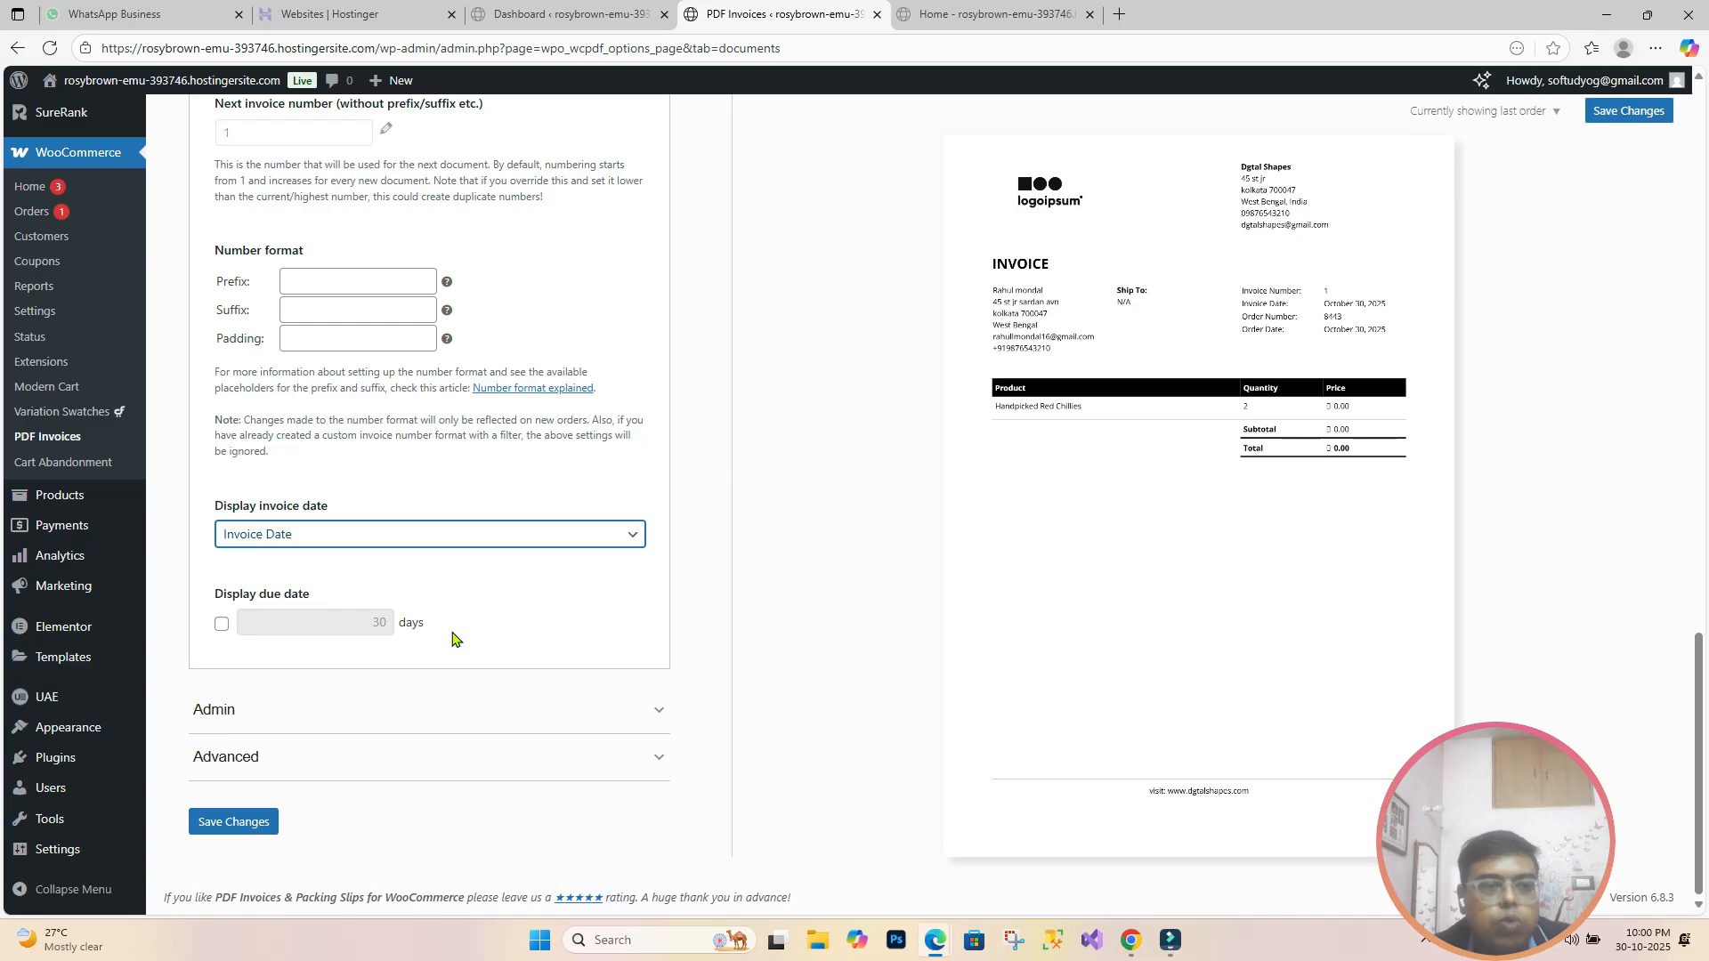
{"action": "left_click", "coordinate": [654, 716]}
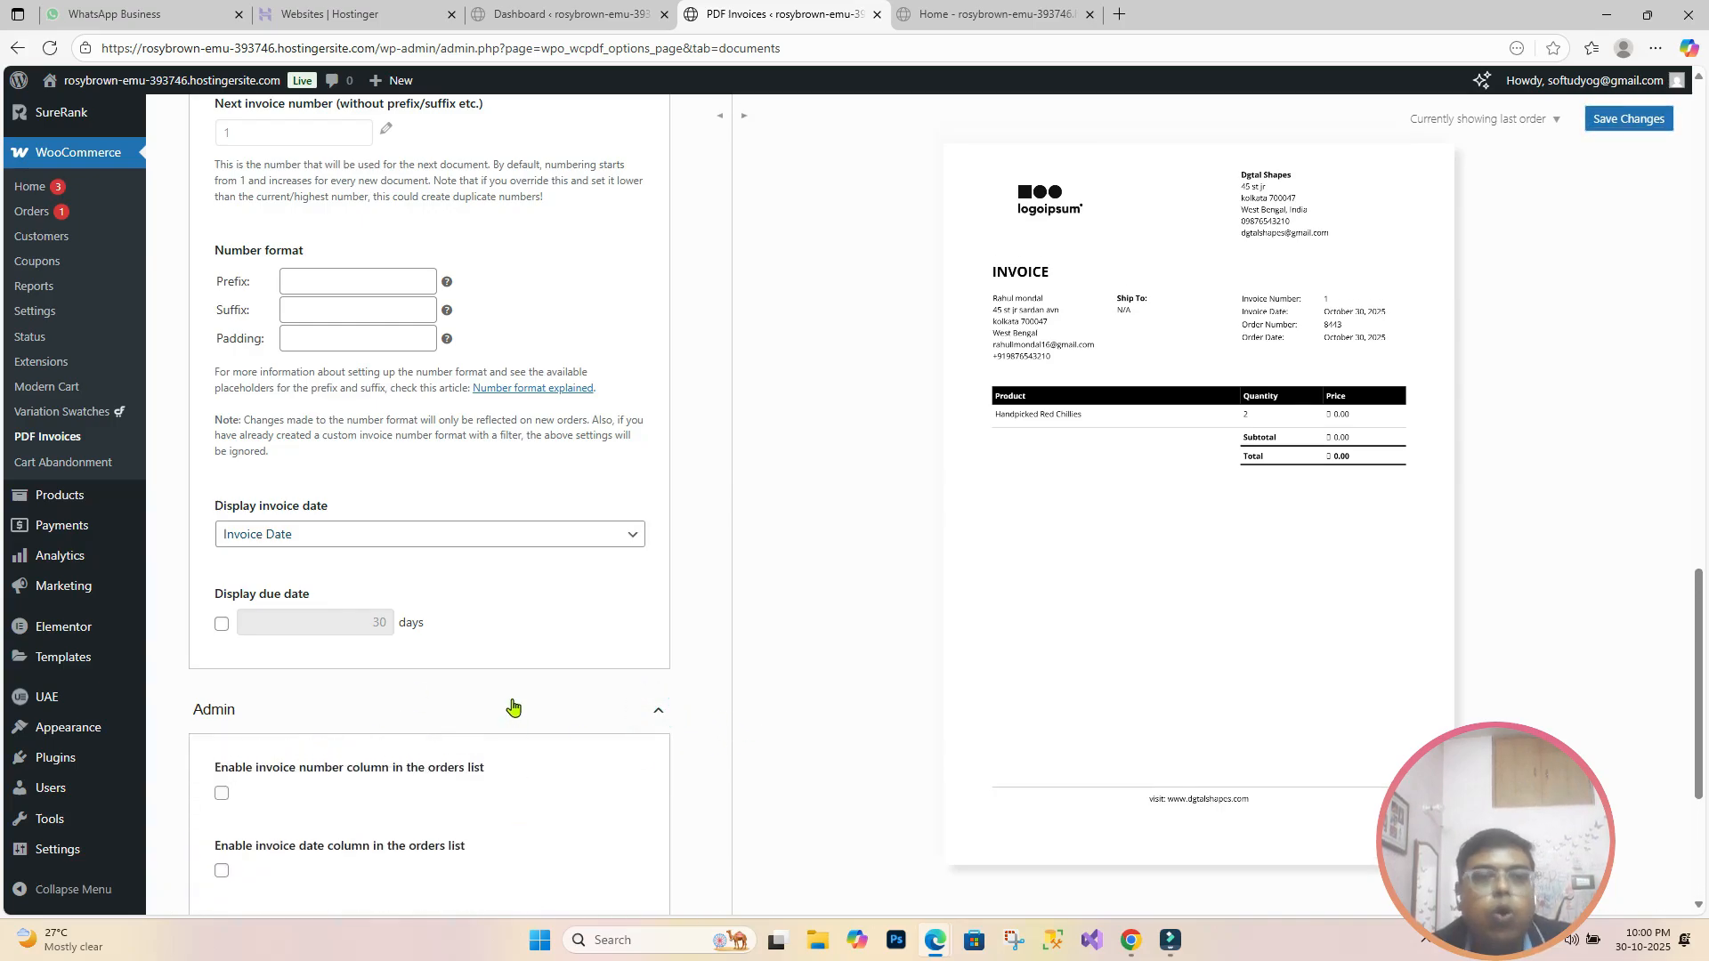
Step: Add invoice number and invoice date columns plus invoice-number search to orders, then expand Advanced
{"action": "scroll", "coordinate": [514, 707], "scroll_direction": "down", "scroll_amount": 4}
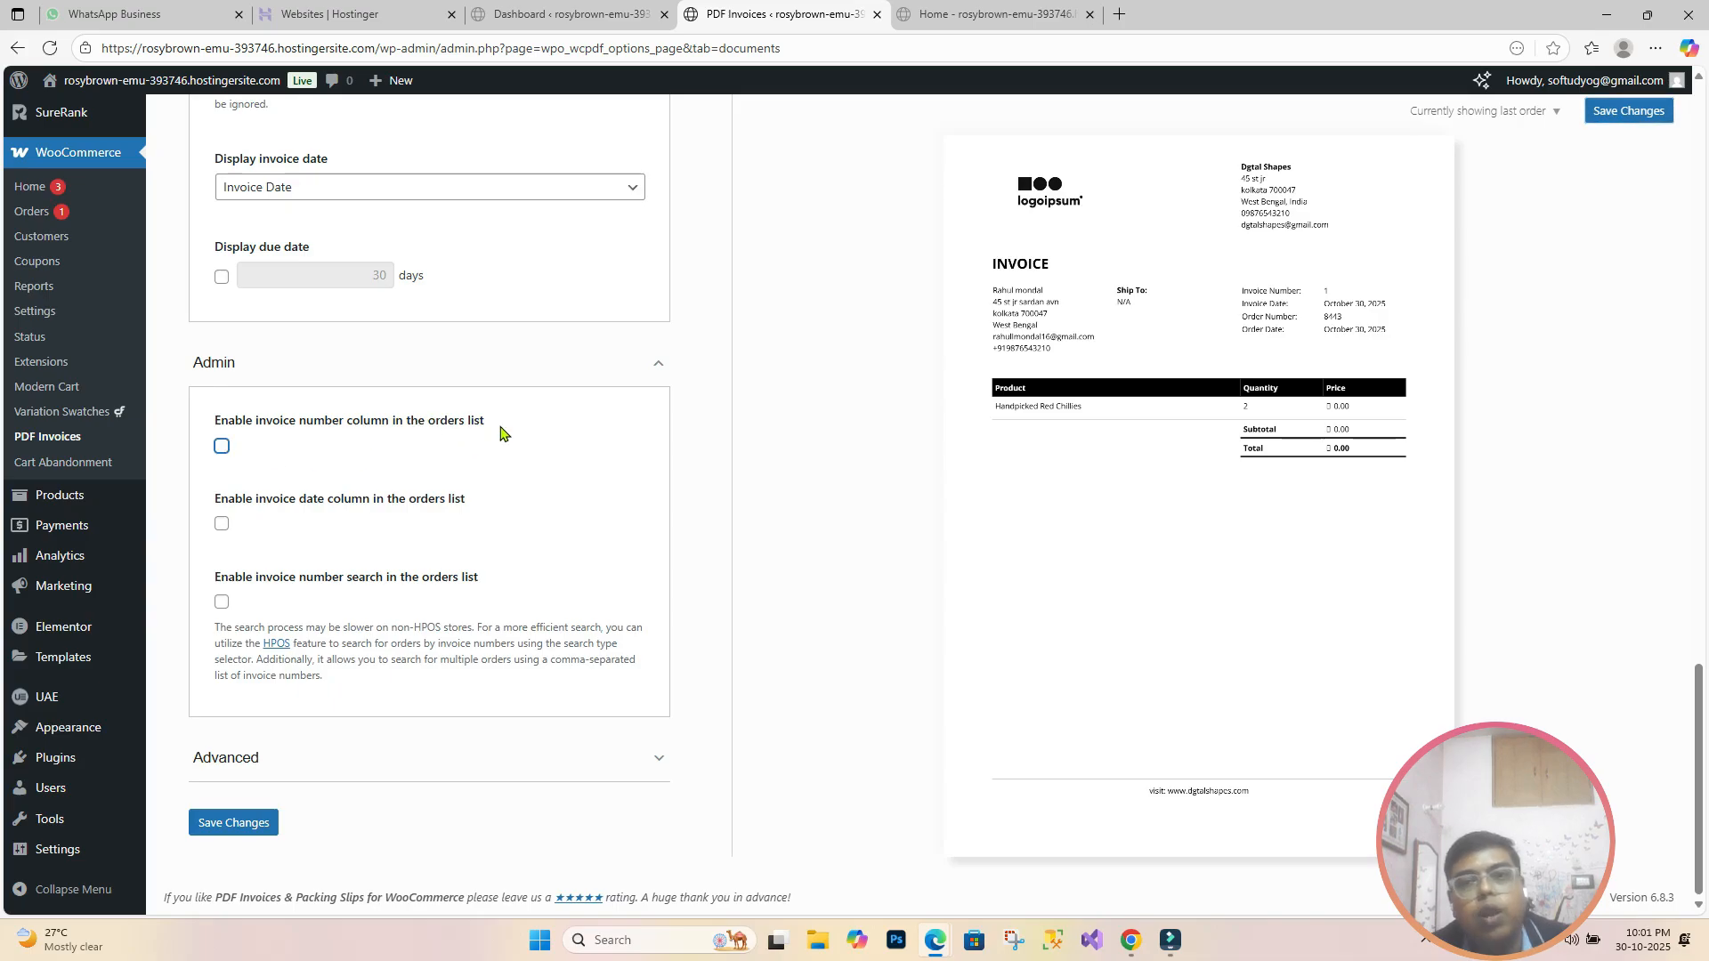
{"action": "left_click", "coordinate": [222, 448]}
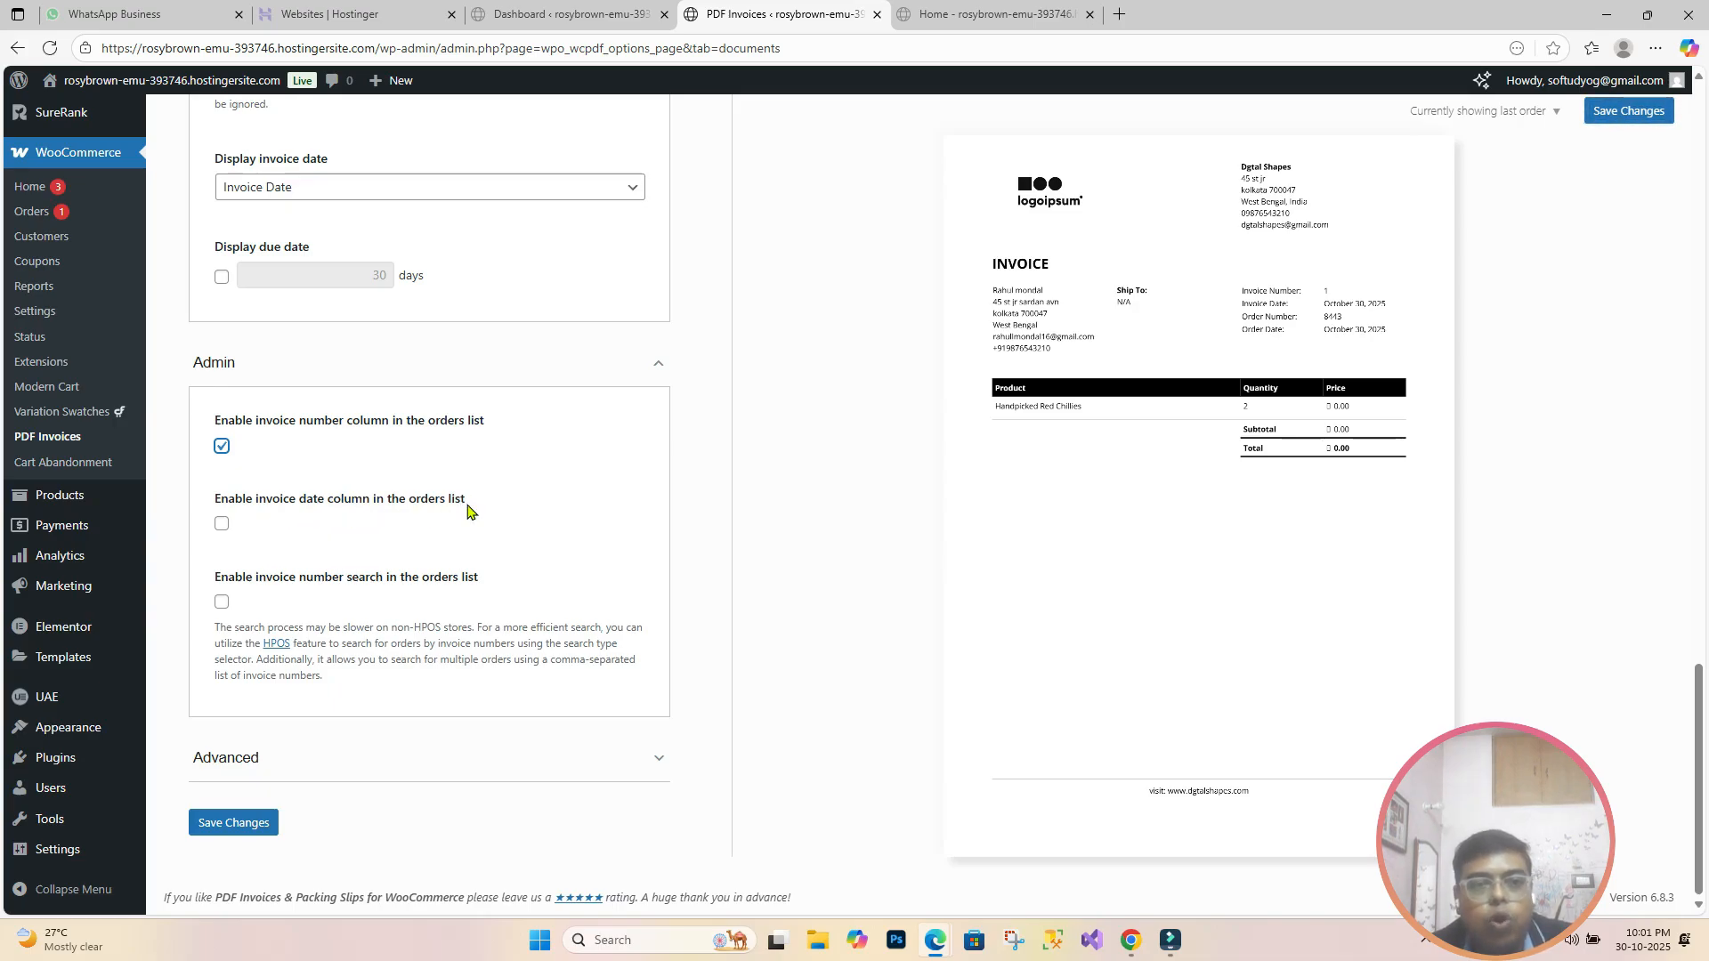
{"action": "left_click", "coordinate": [221, 524]}
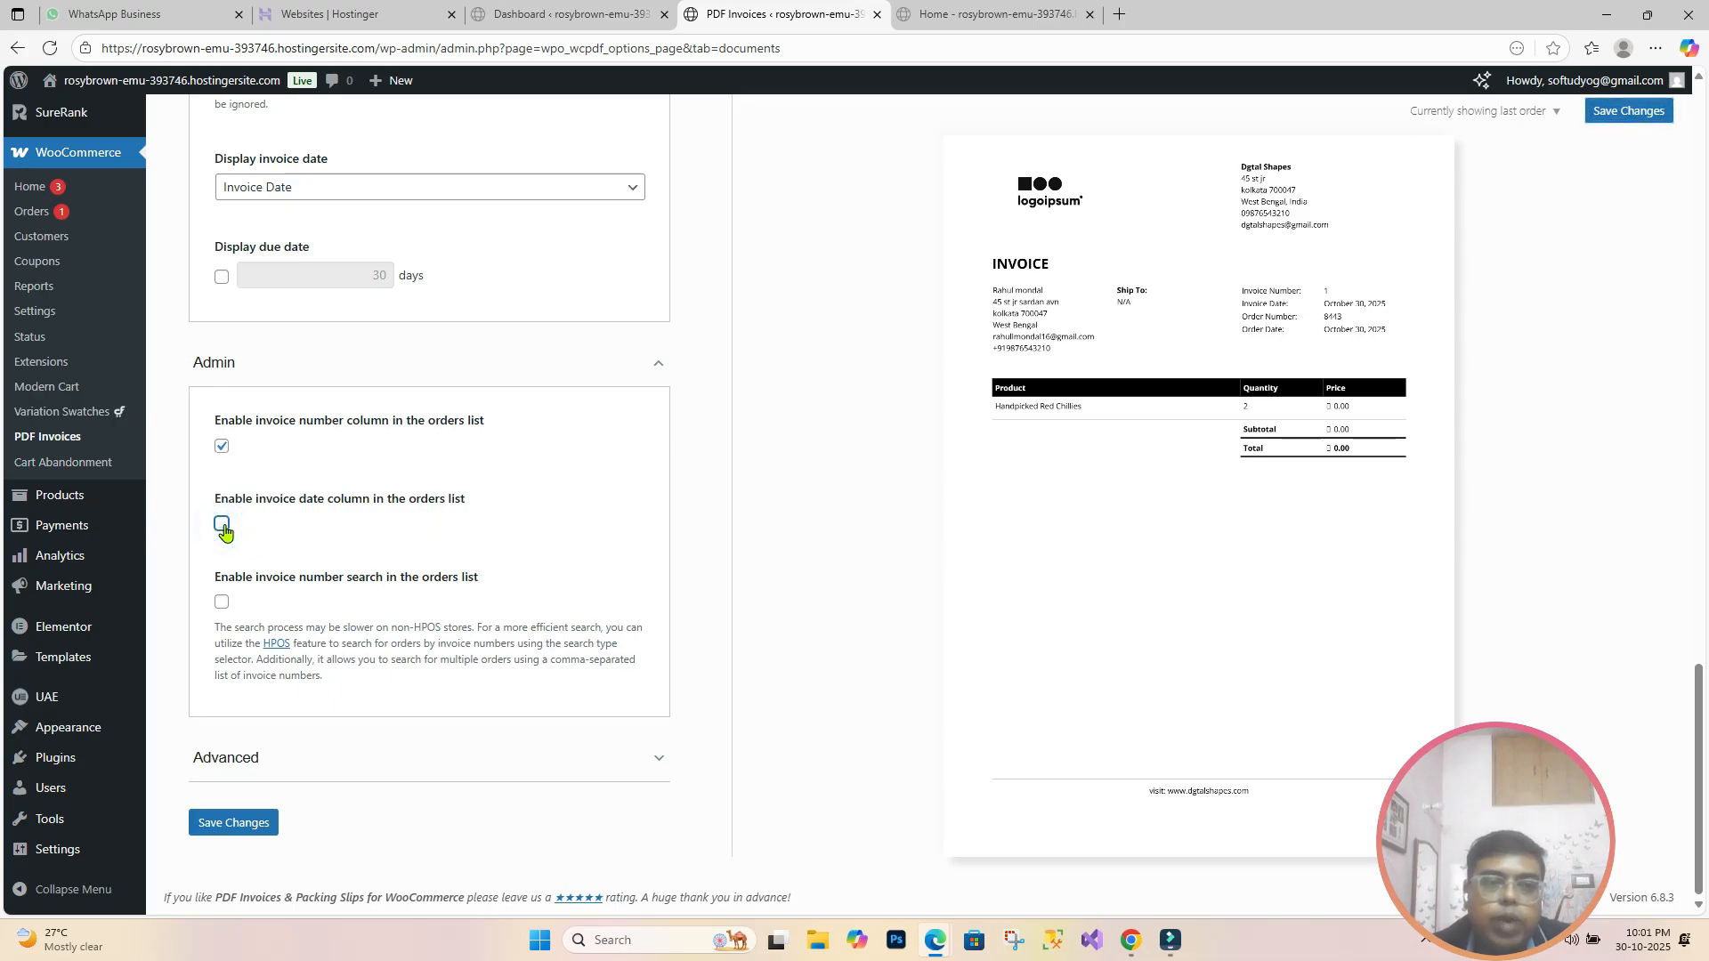
{"action": "left_click", "coordinate": [222, 526]}
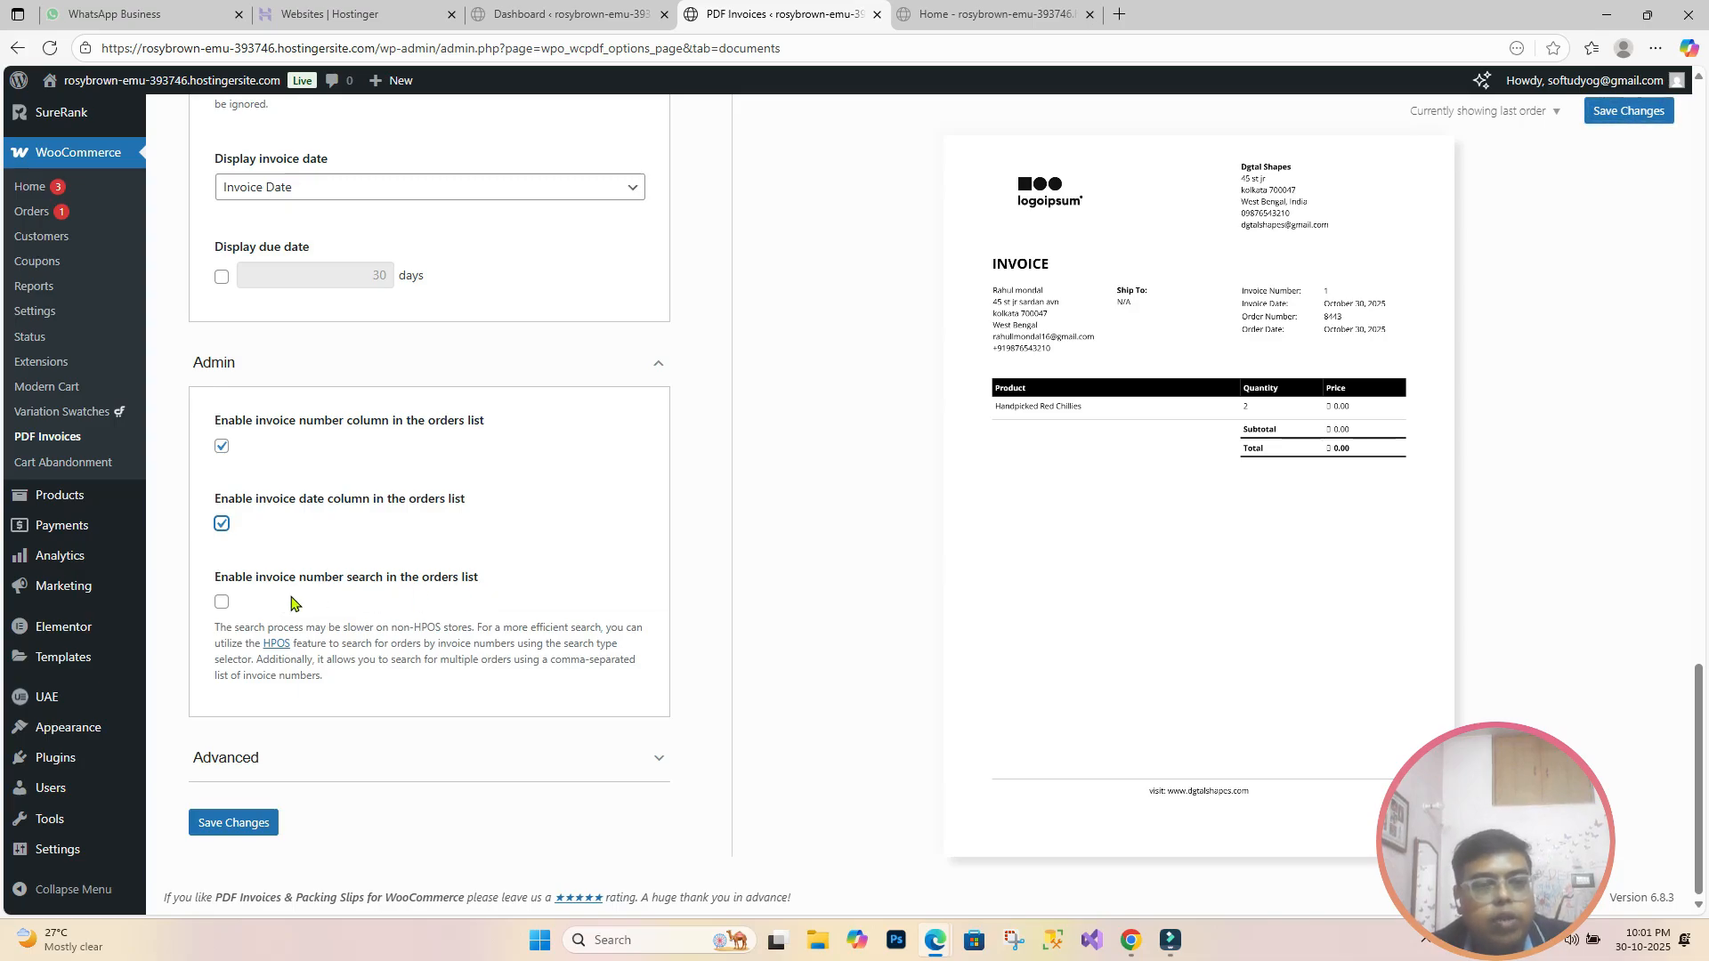
{"action": "left_click", "coordinate": [222, 604]}
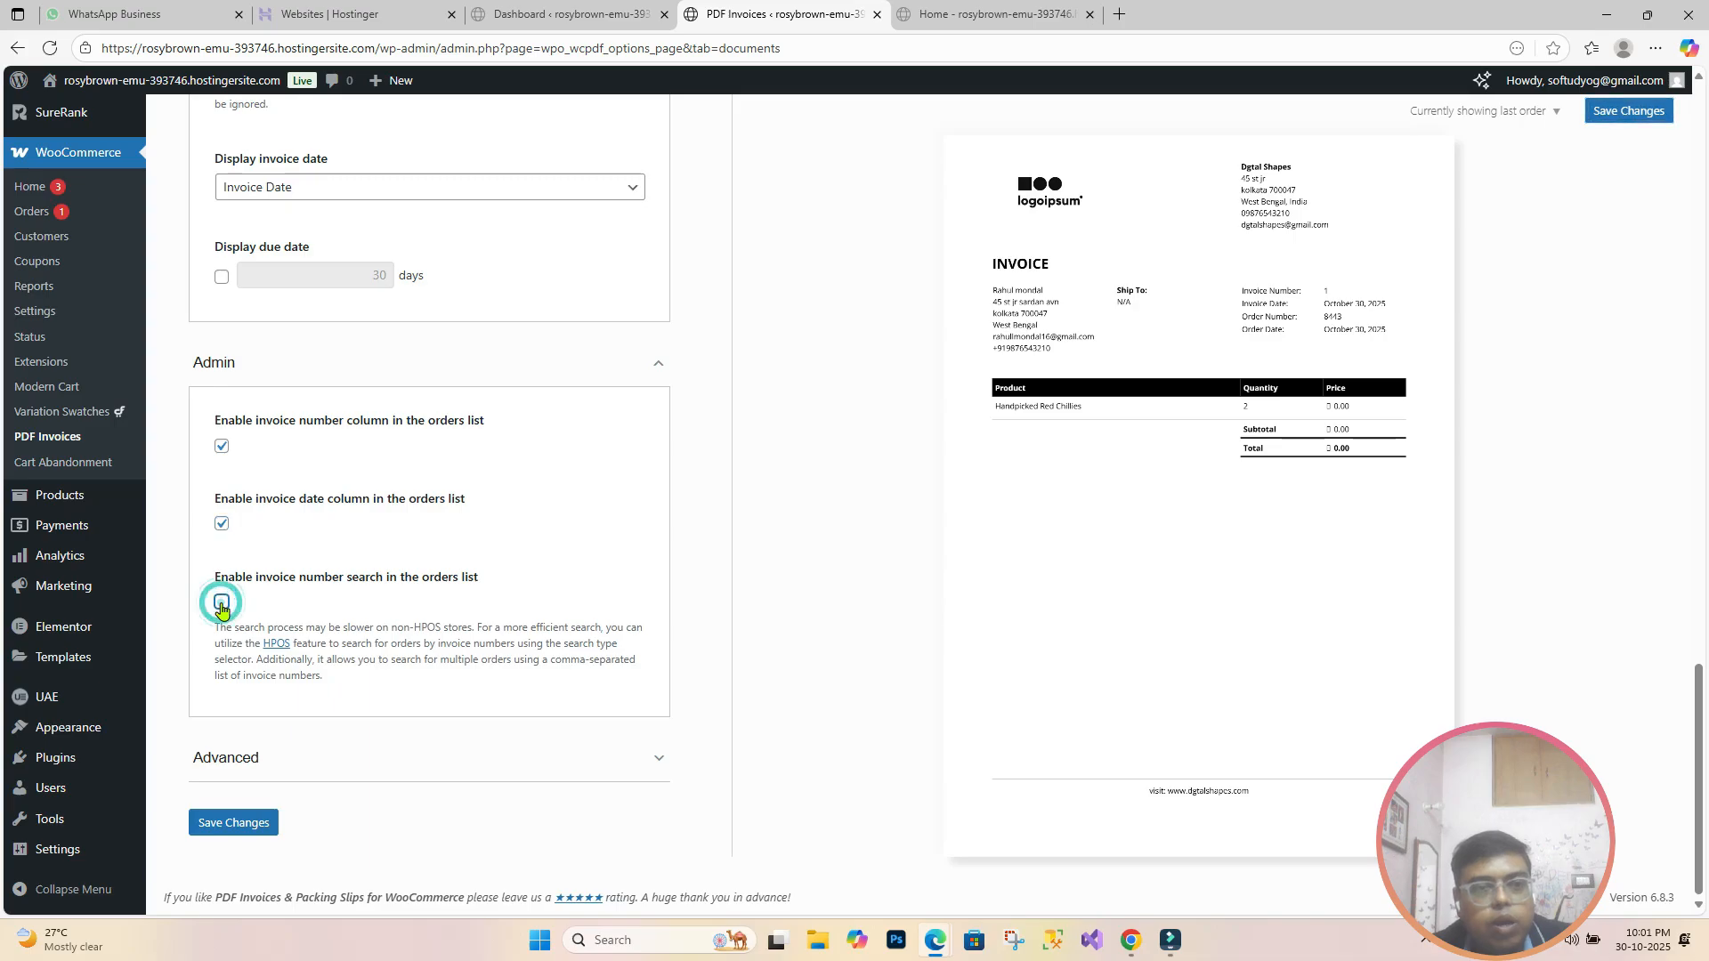
{"action": "left_click", "coordinate": [661, 762]}
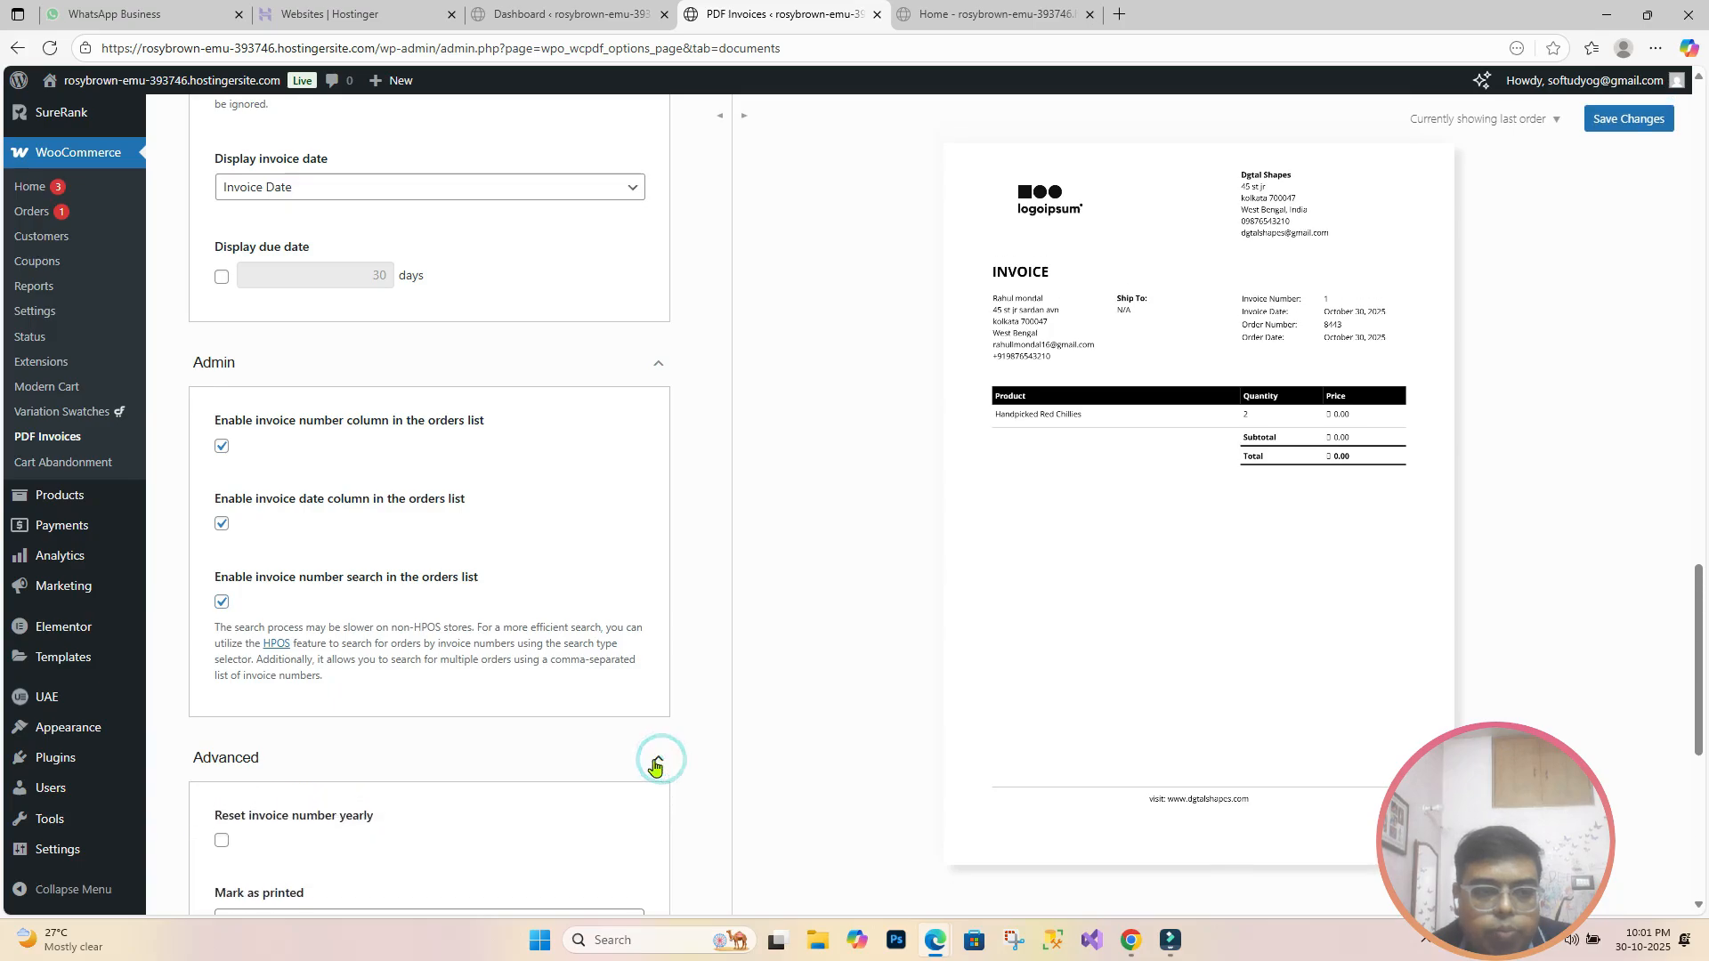
Step: Toggle 'Disable for free orders' on and back off, then save the invoice settings
{"action": "scroll", "coordinate": [549, 721], "scroll_direction": "down", "scroll_amount": 1}
{"action": "scroll", "coordinate": [549, 721], "scroll_direction": "down", "scroll_amount": 4}
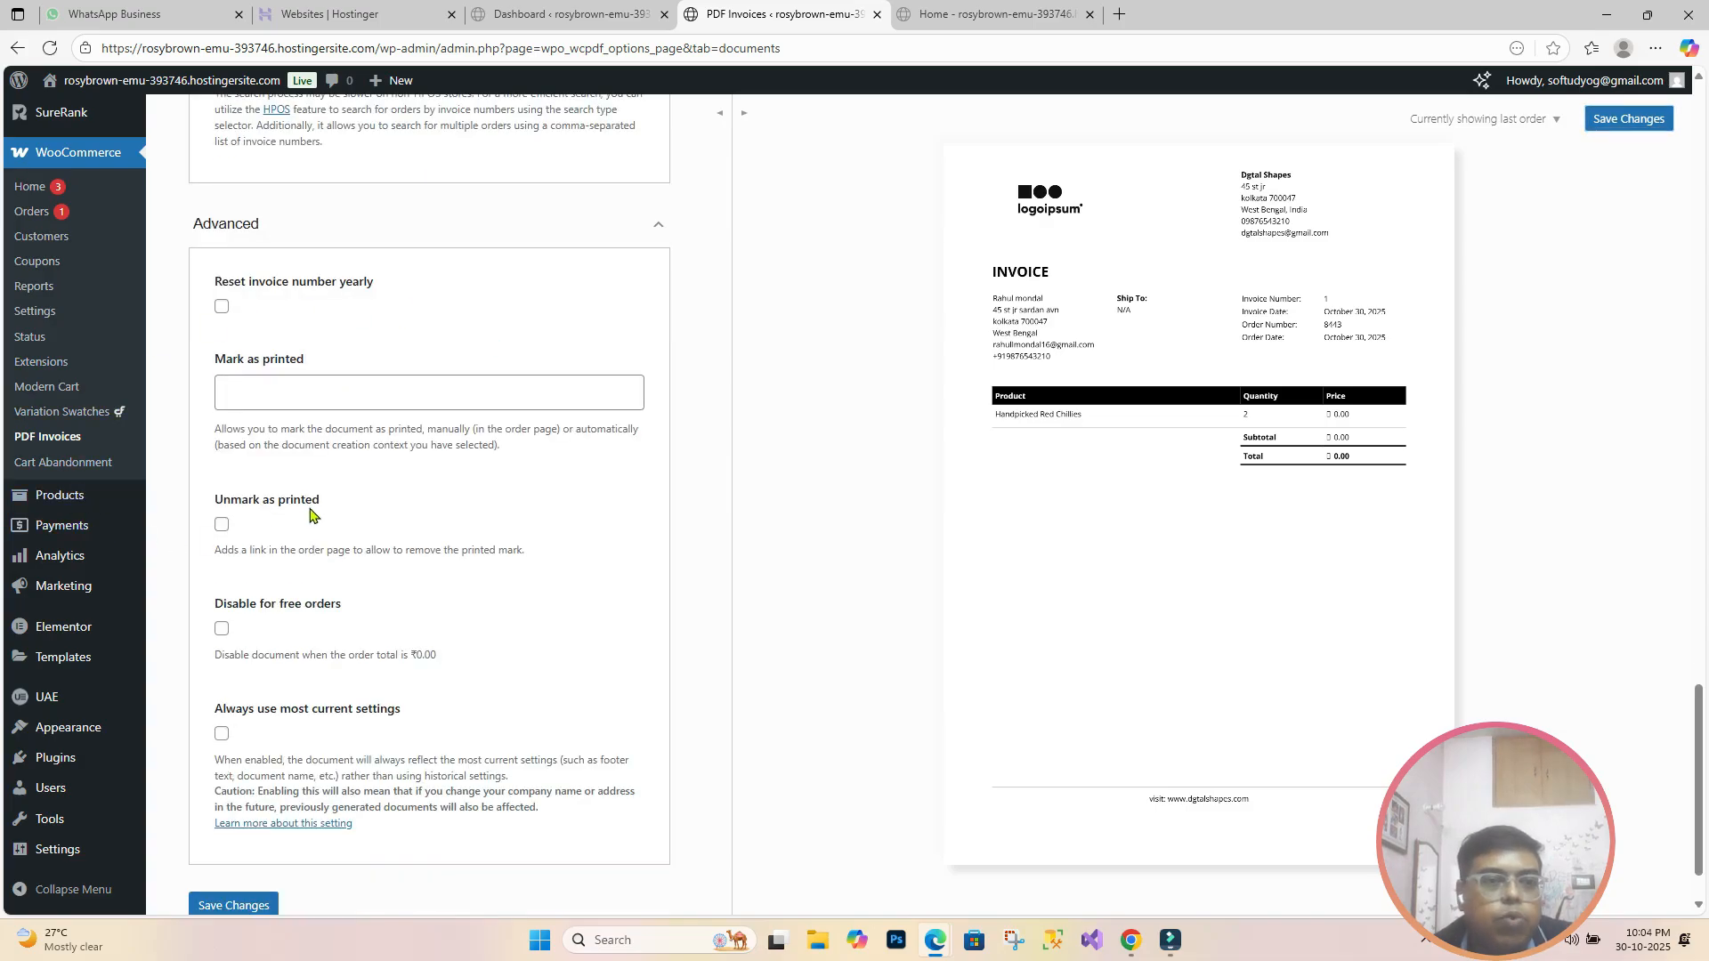
{"action": "scroll", "coordinate": [315, 516], "scroll_direction": "down", "scroll_amount": 1}
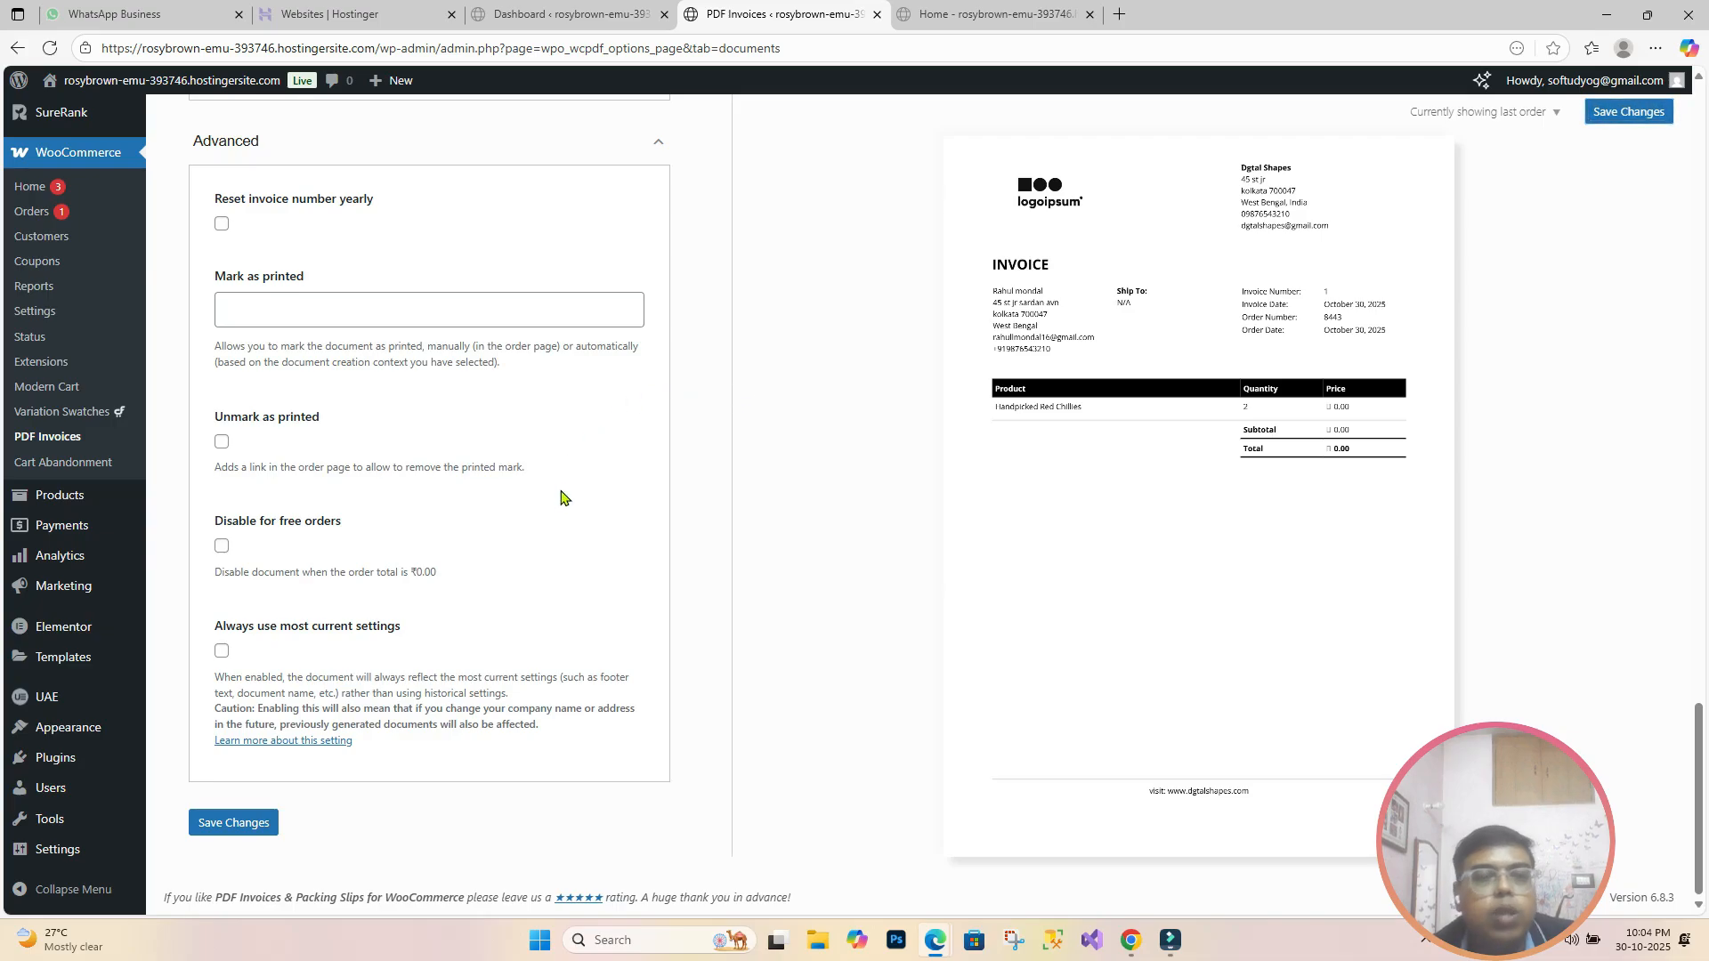
{"action": "left_click", "coordinate": [222, 546]}
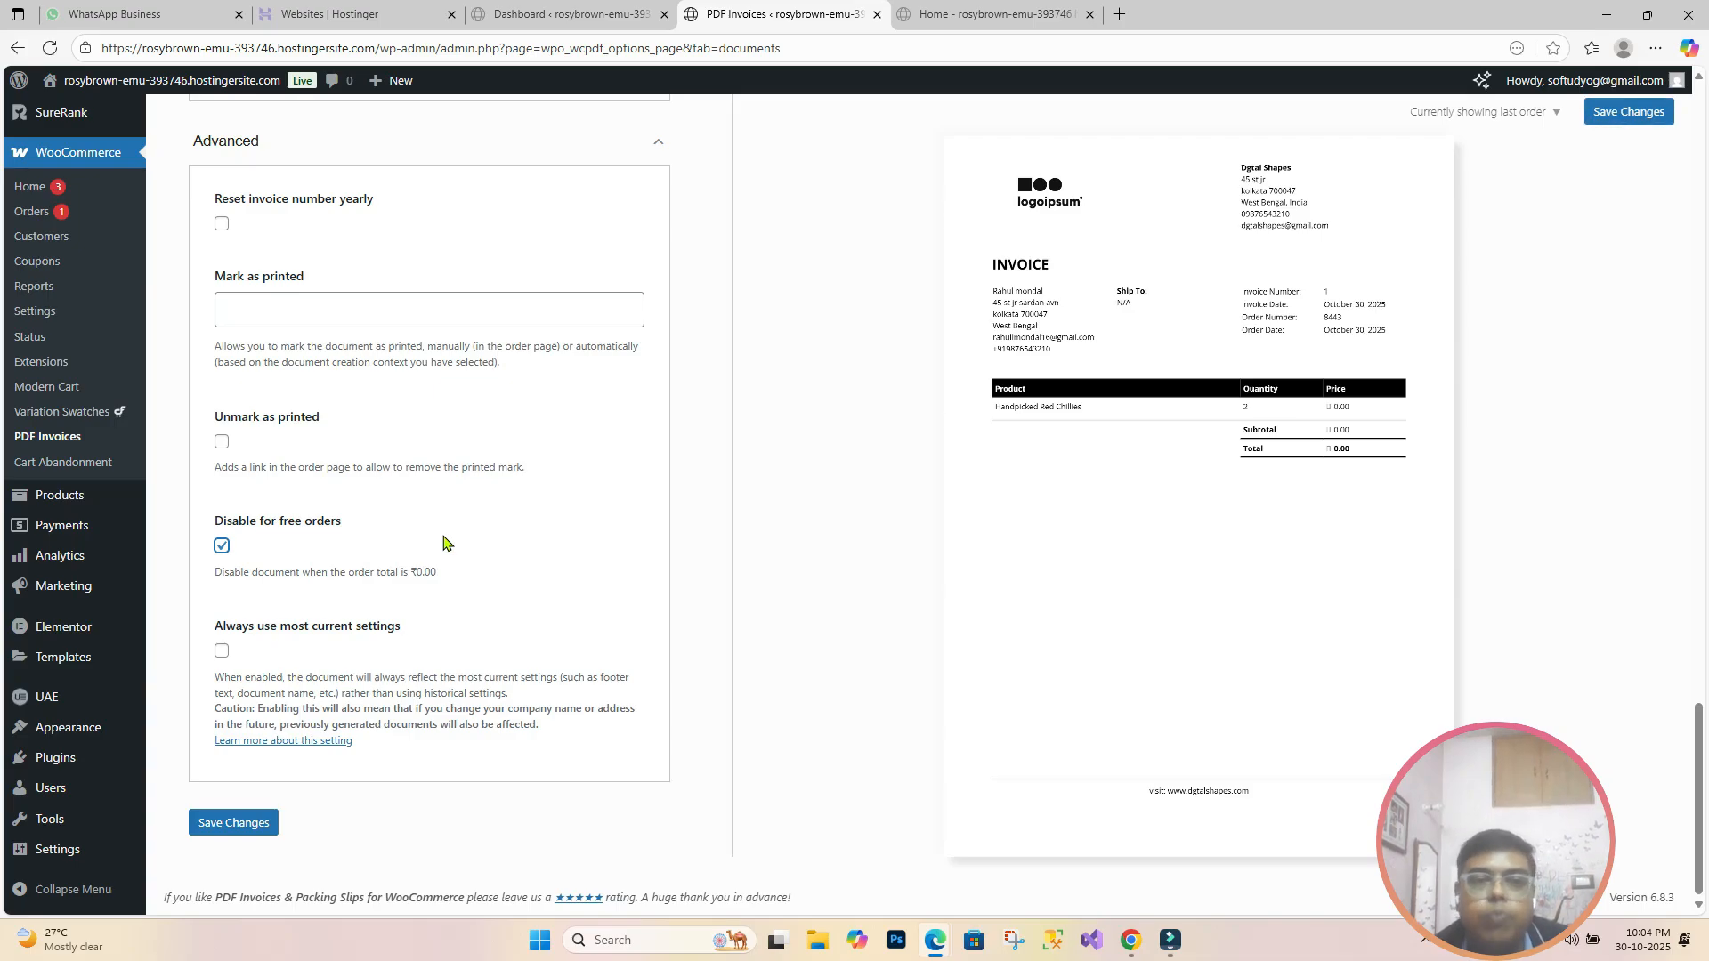
{"action": "left_click", "coordinate": [222, 546]}
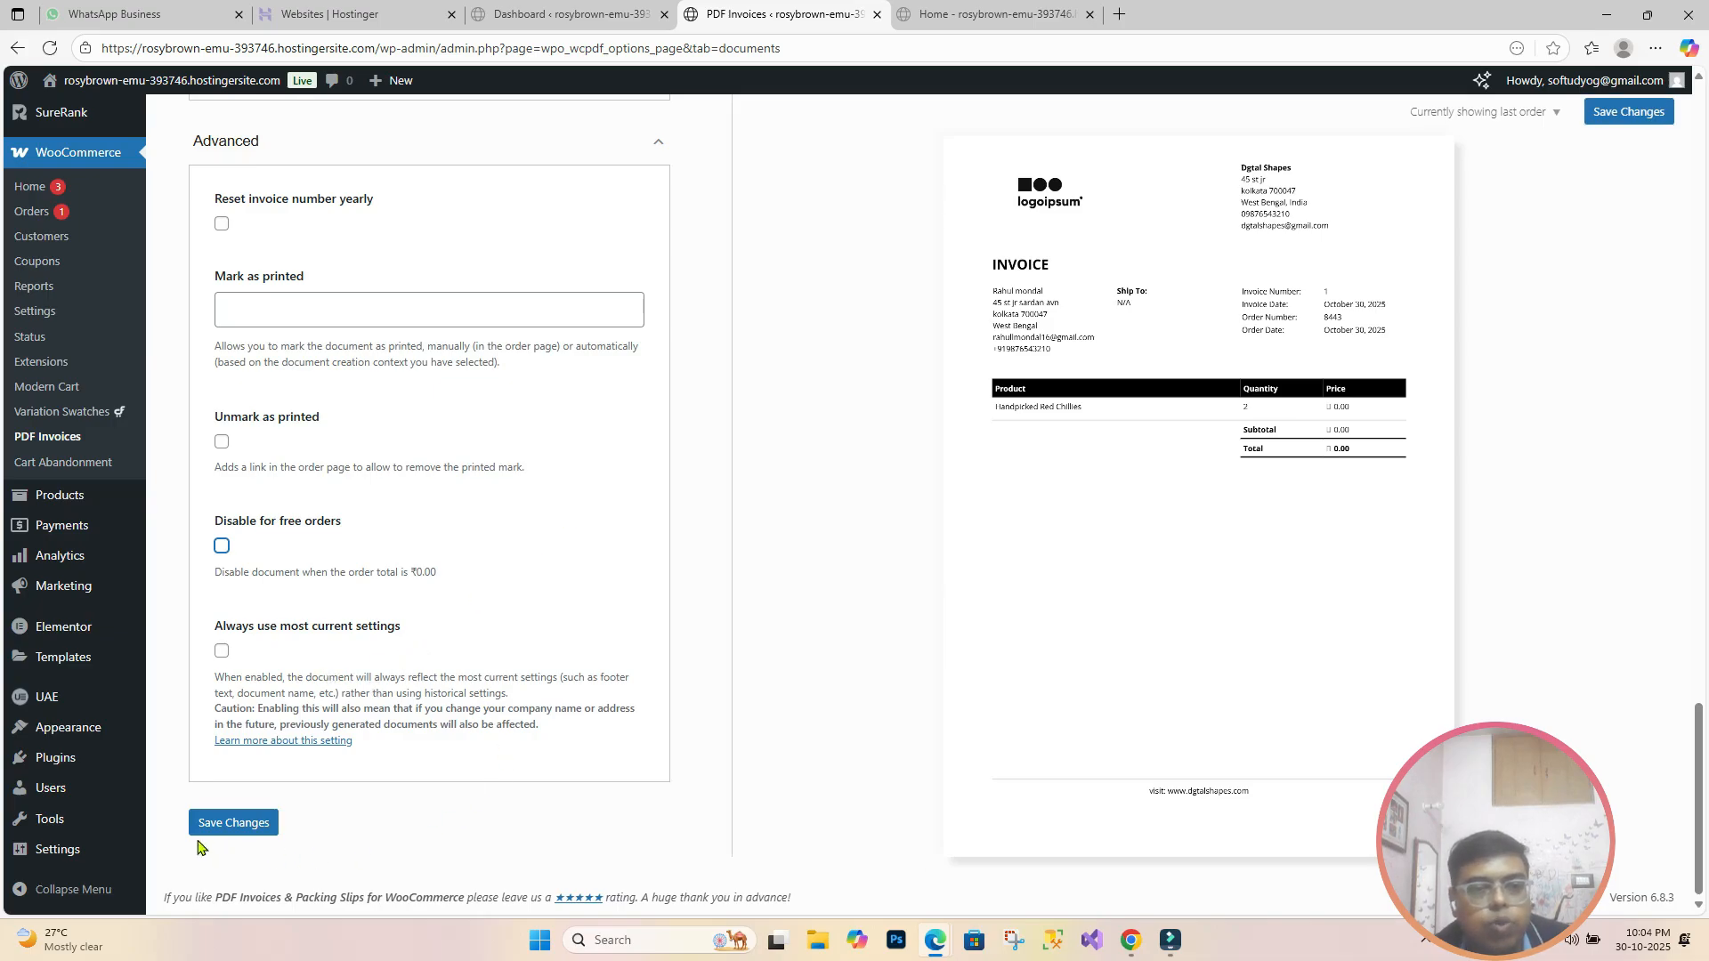
{"action": "left_click", "coordinate": [225, 836]}
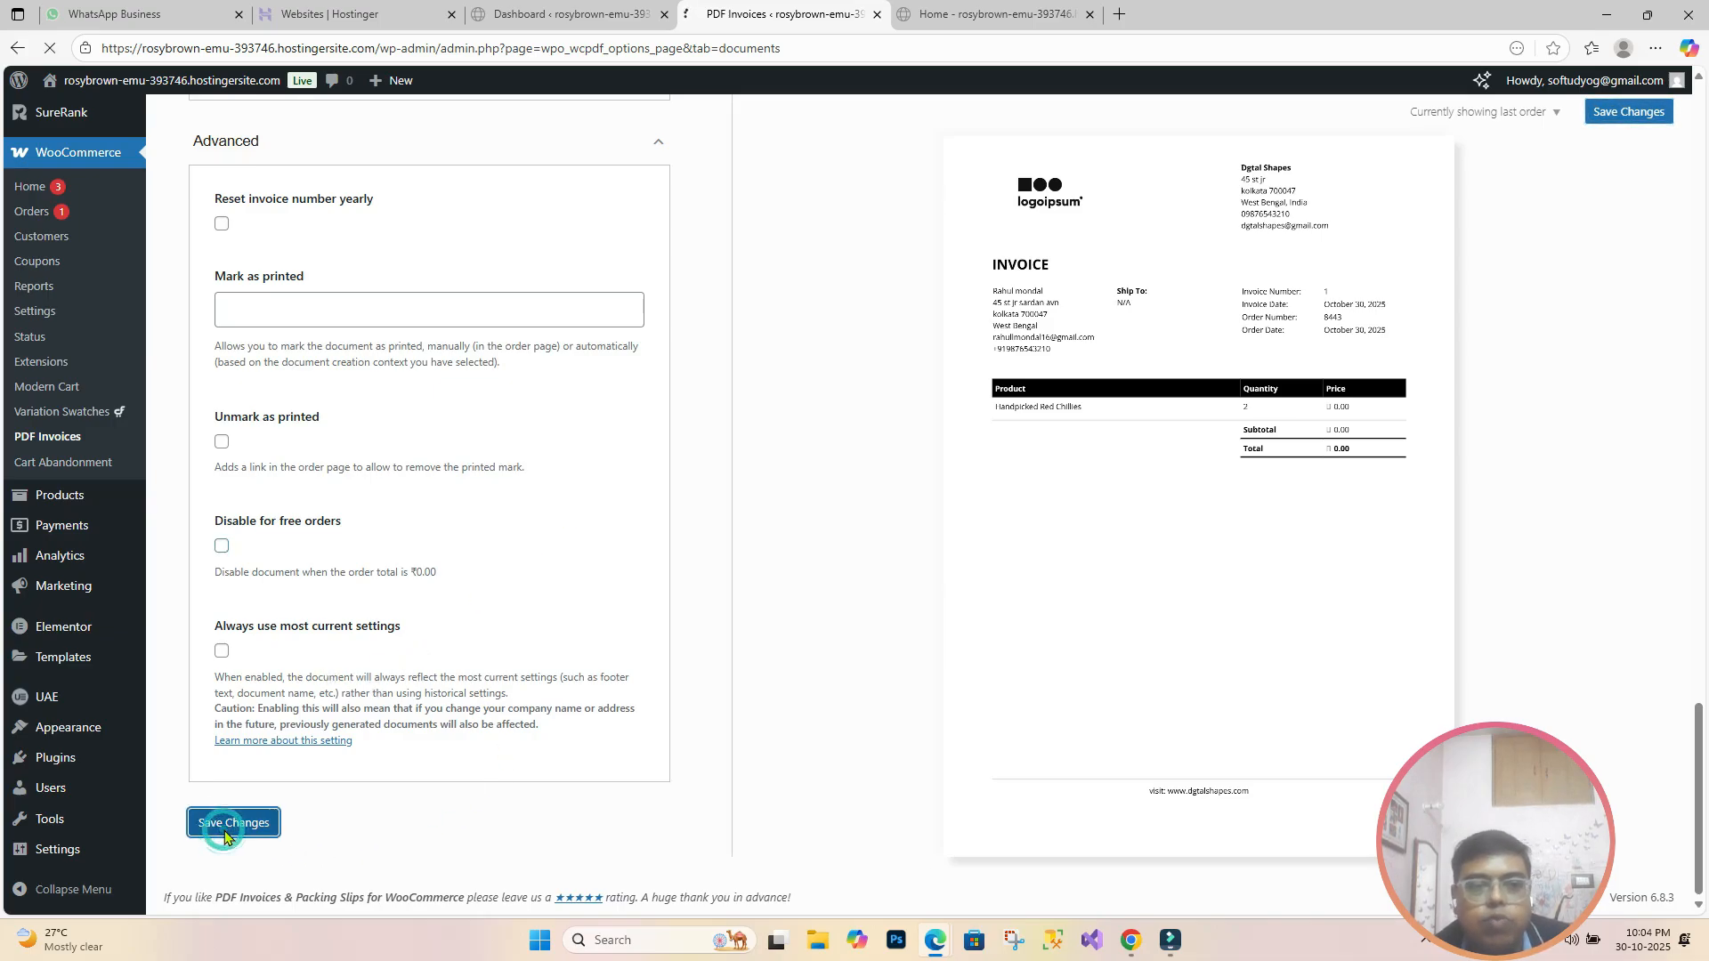
{"action": "scroll", "coordinate": [225, 836], "scroll_direction": "down", "scroll_amount": 5}
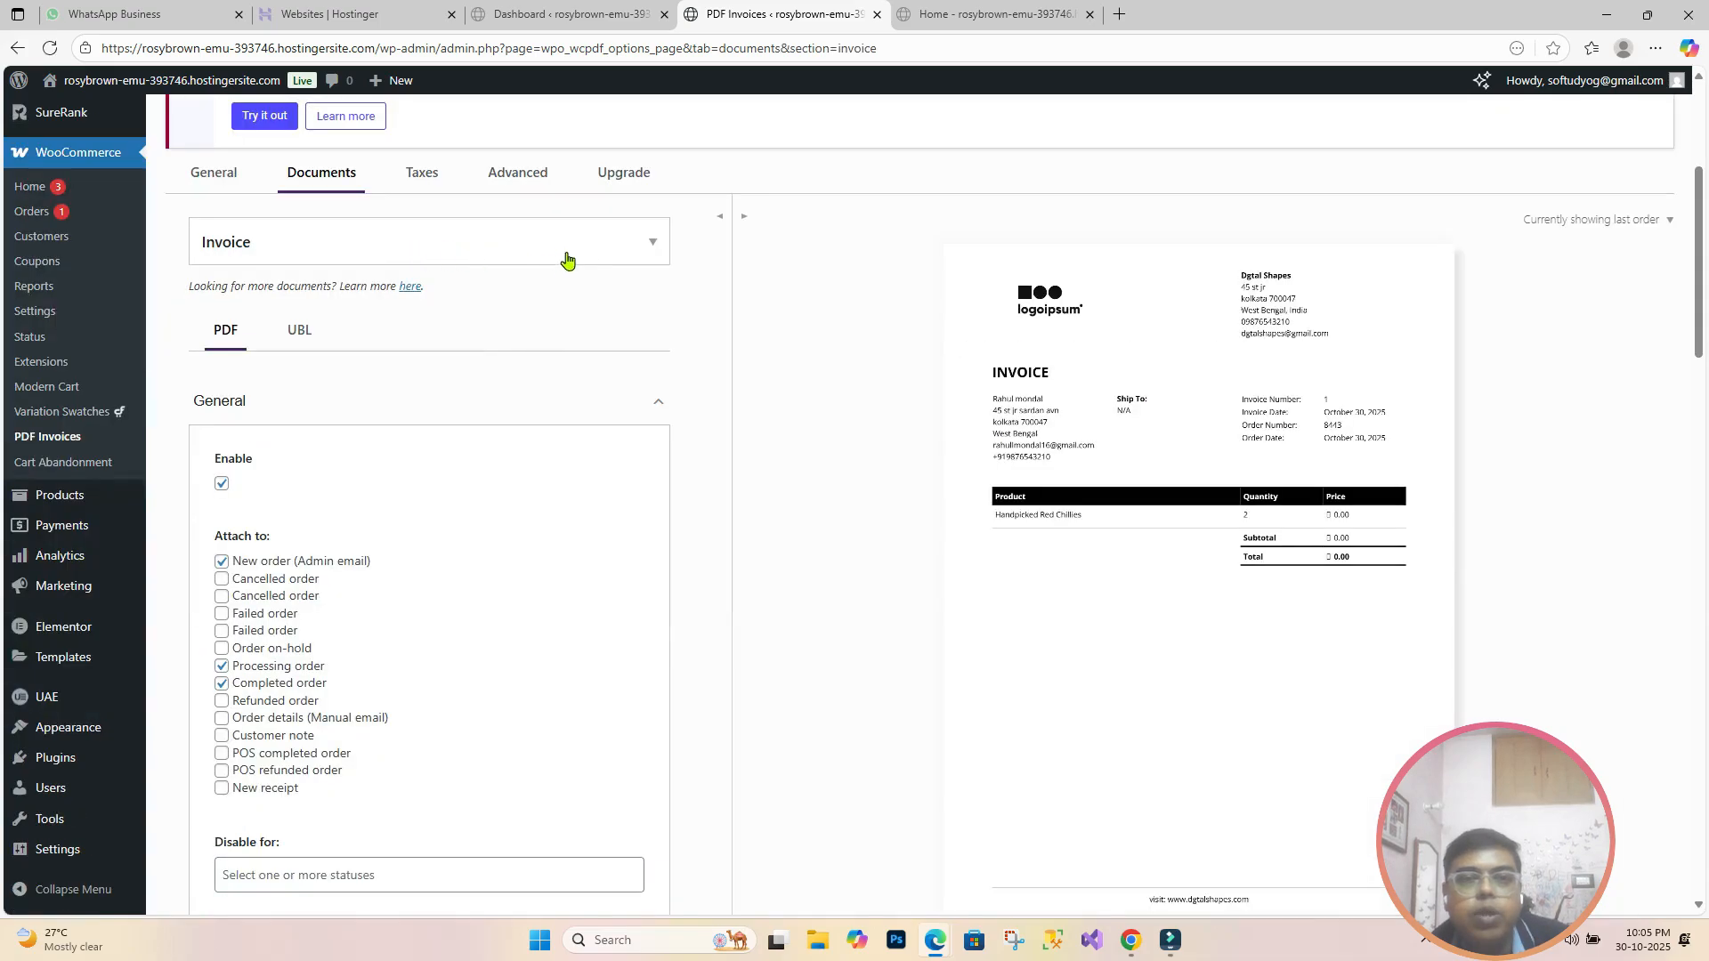
Step: For Packing Slip, enable email and phone display, set billing address to Always, and save
{"action": "left_click", "coordinate": [653, 246]}
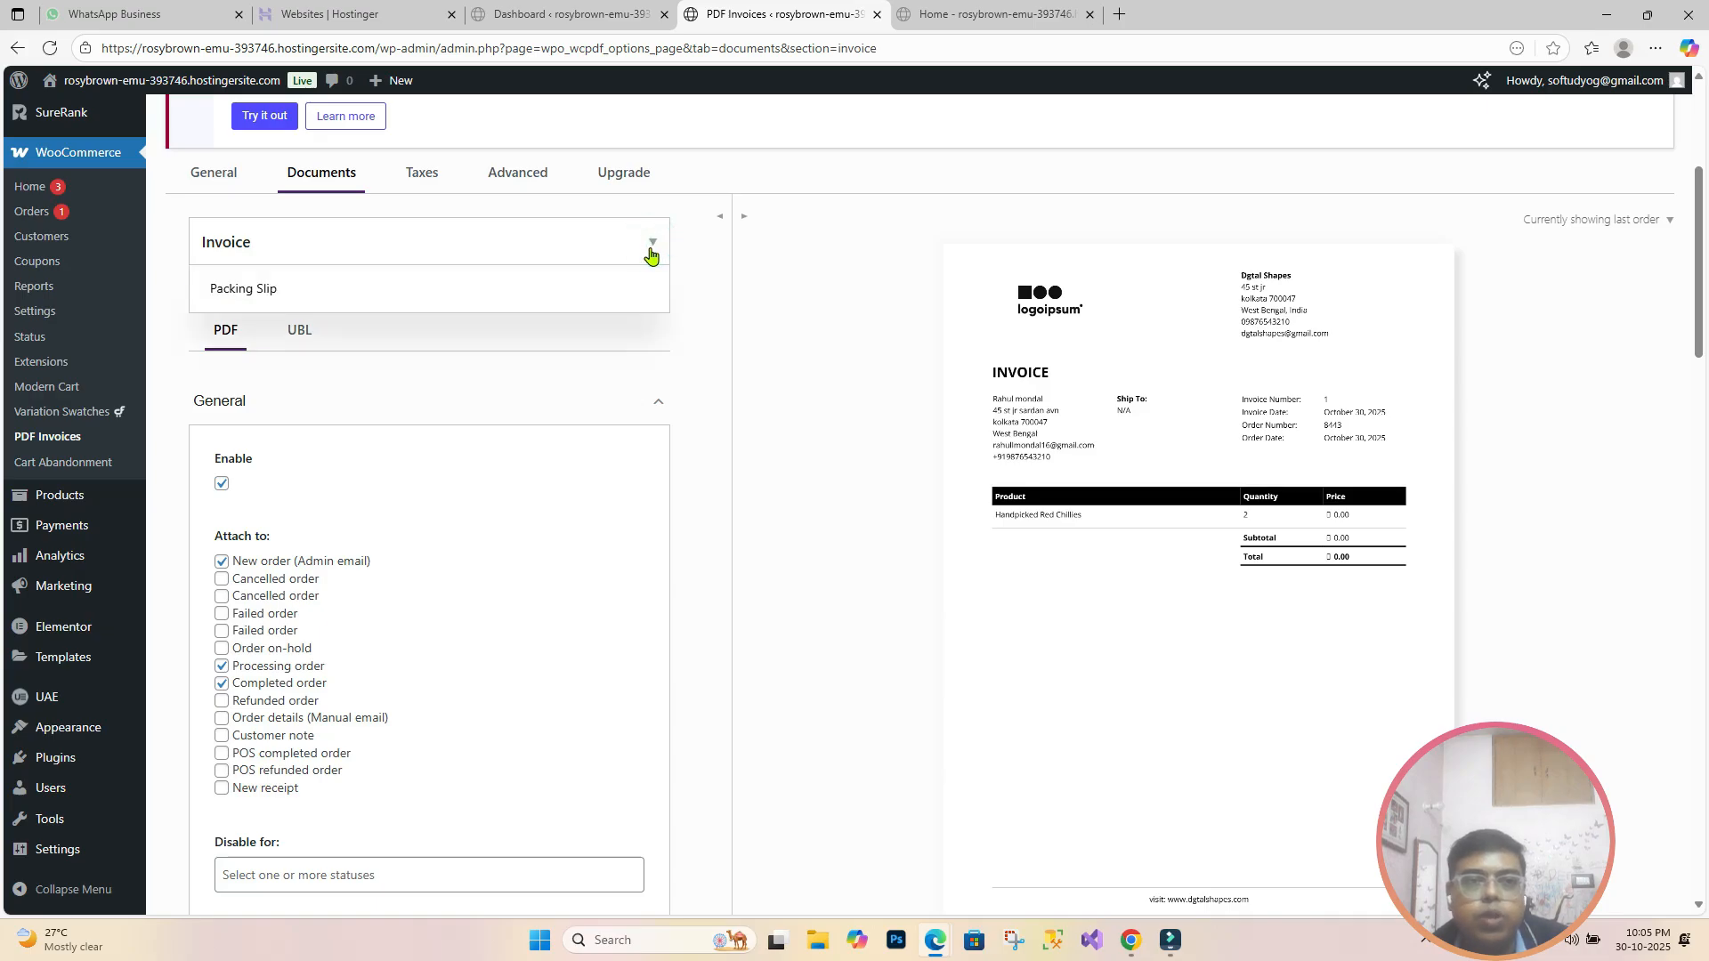
{"action": "left_click", "coordinate": [605, 307]}
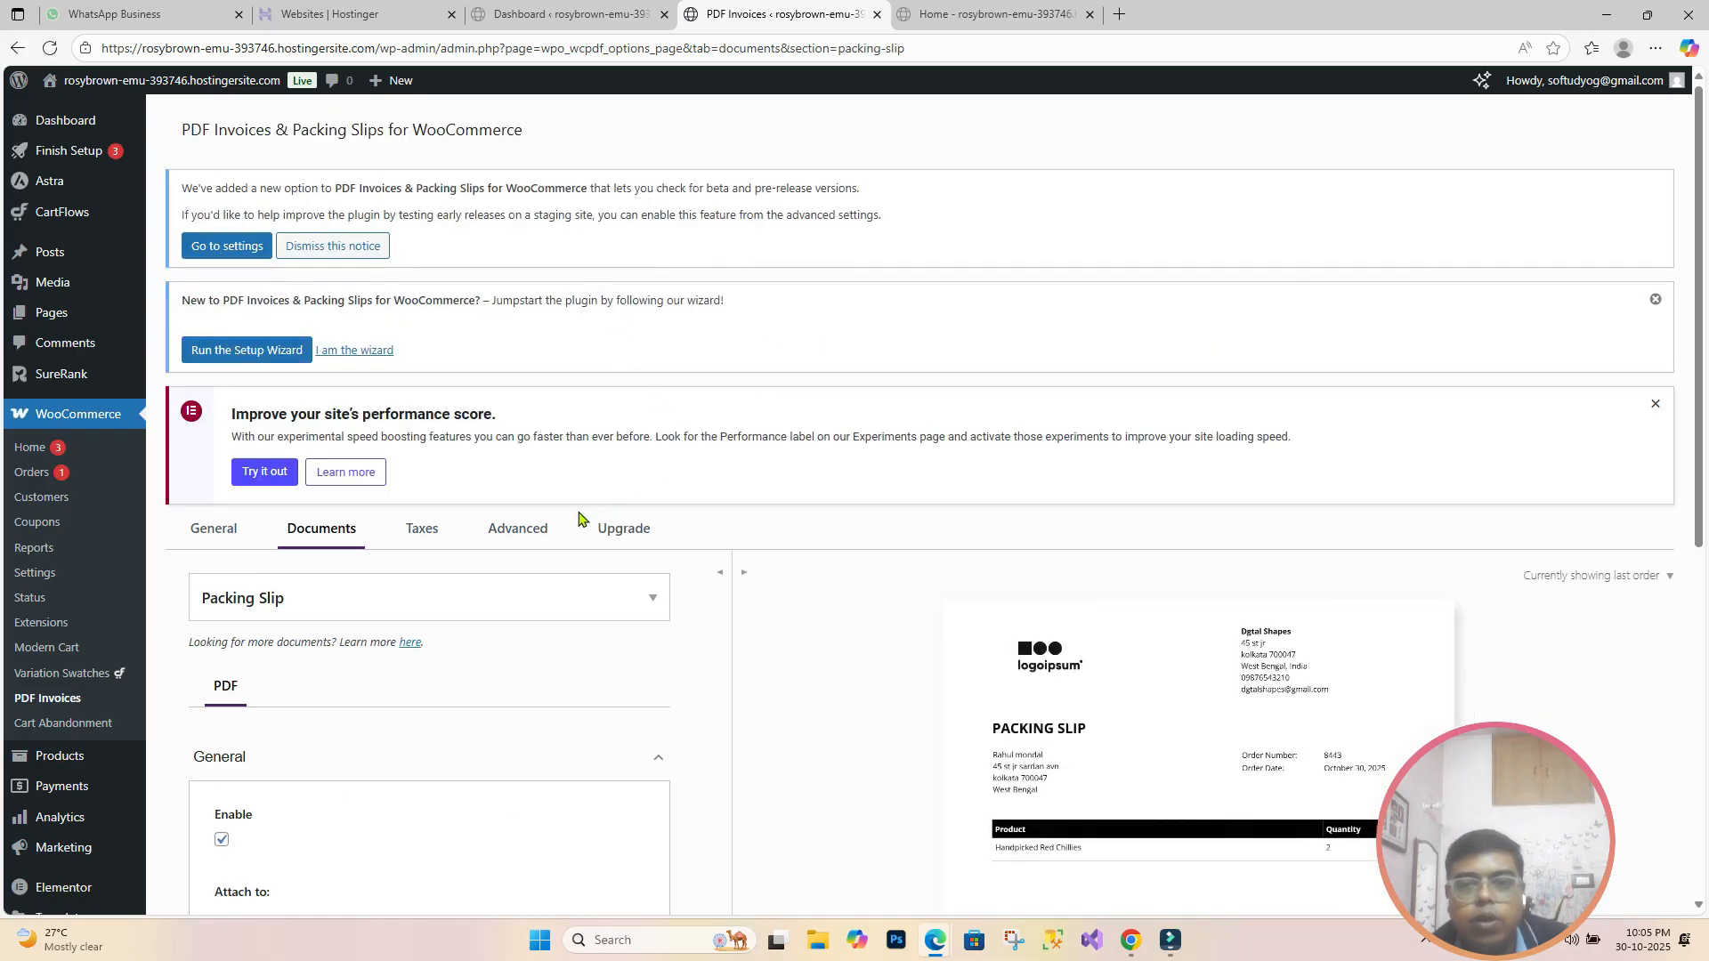
{"action": "scroll", "coordinate": [578, 518], "scroll_direction": "down", "scroll_amount": 3}
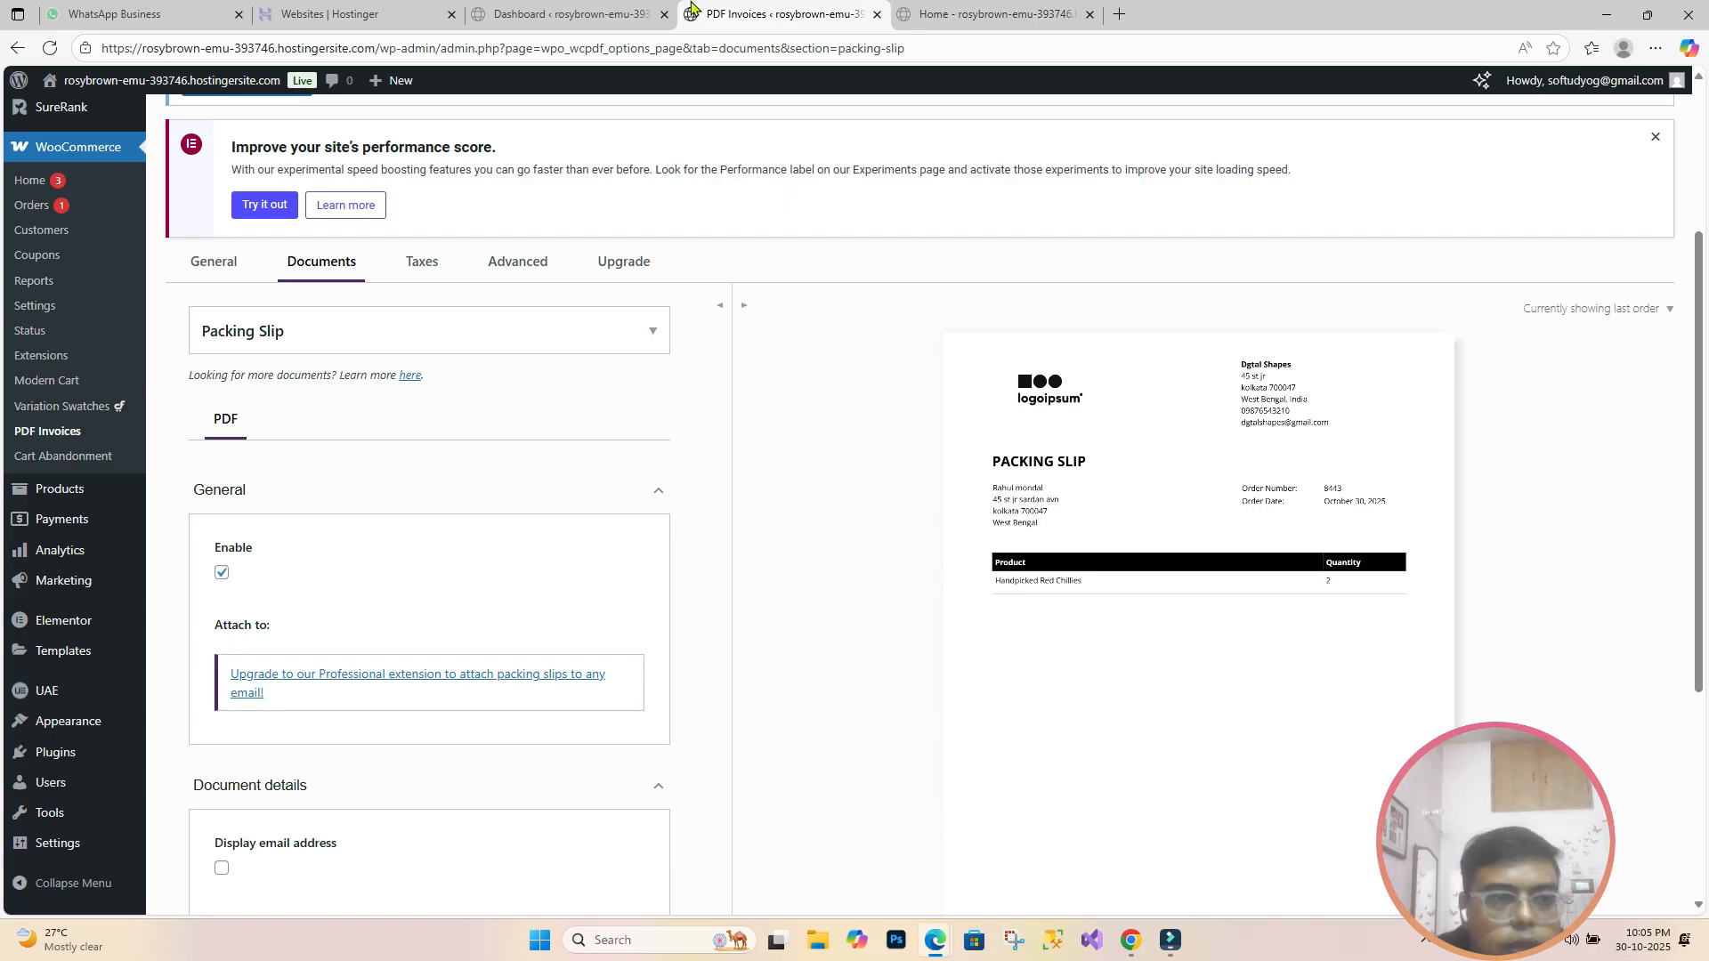
{"action": "scroll", "coordinate": [290, 431], "scroll_direction": "down", "scroll_amount": 2}
{"action": "scroll", "coordinate": [296, 453], "scroll_direction": "down", "scroll_amount": 2}
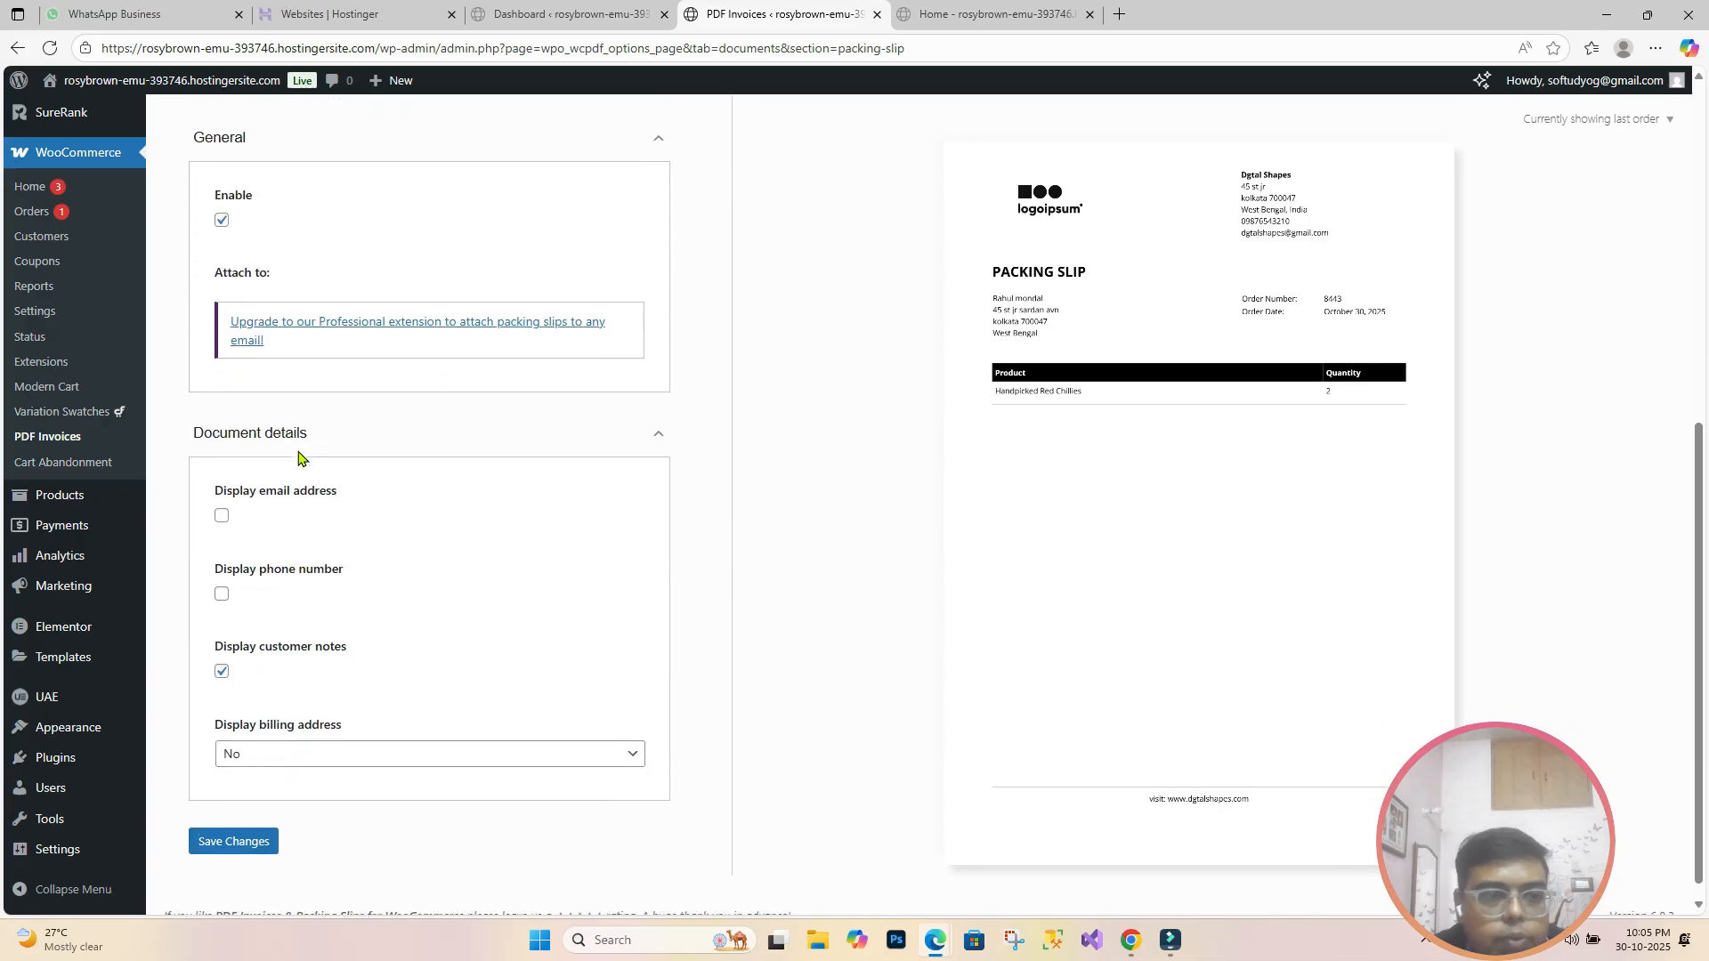
{"action": "left_click", "coordinate": [222, 515]}
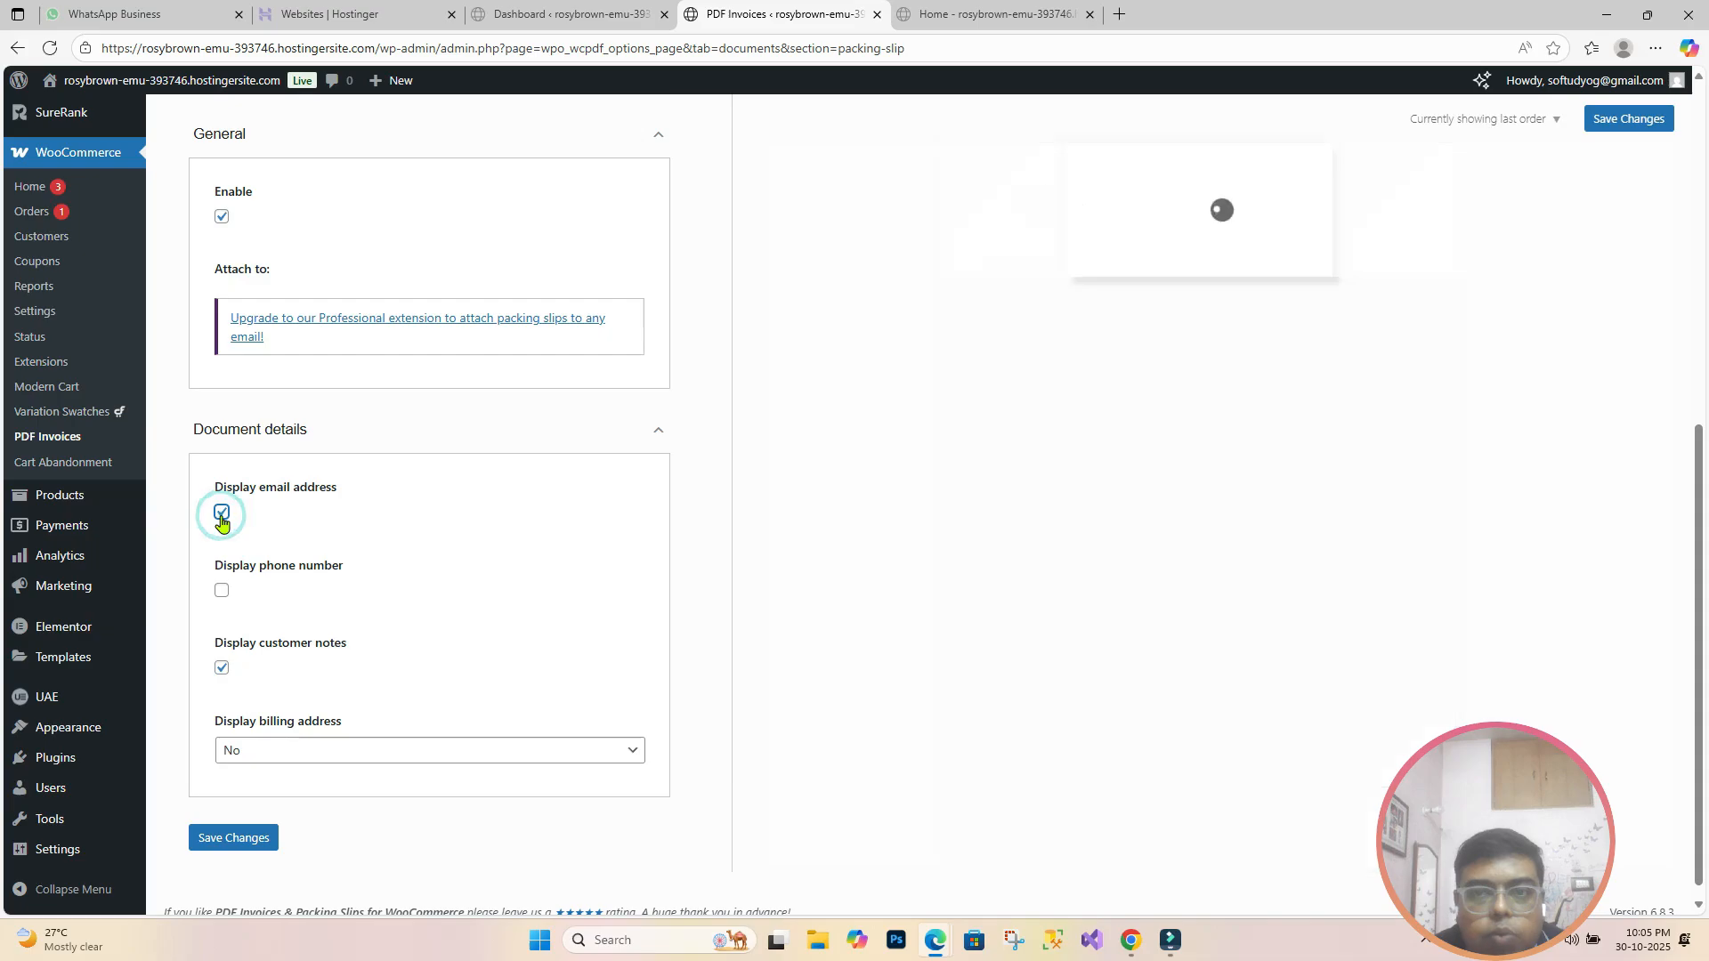
{"action": "left_click", "coordinate": [225, 593]}
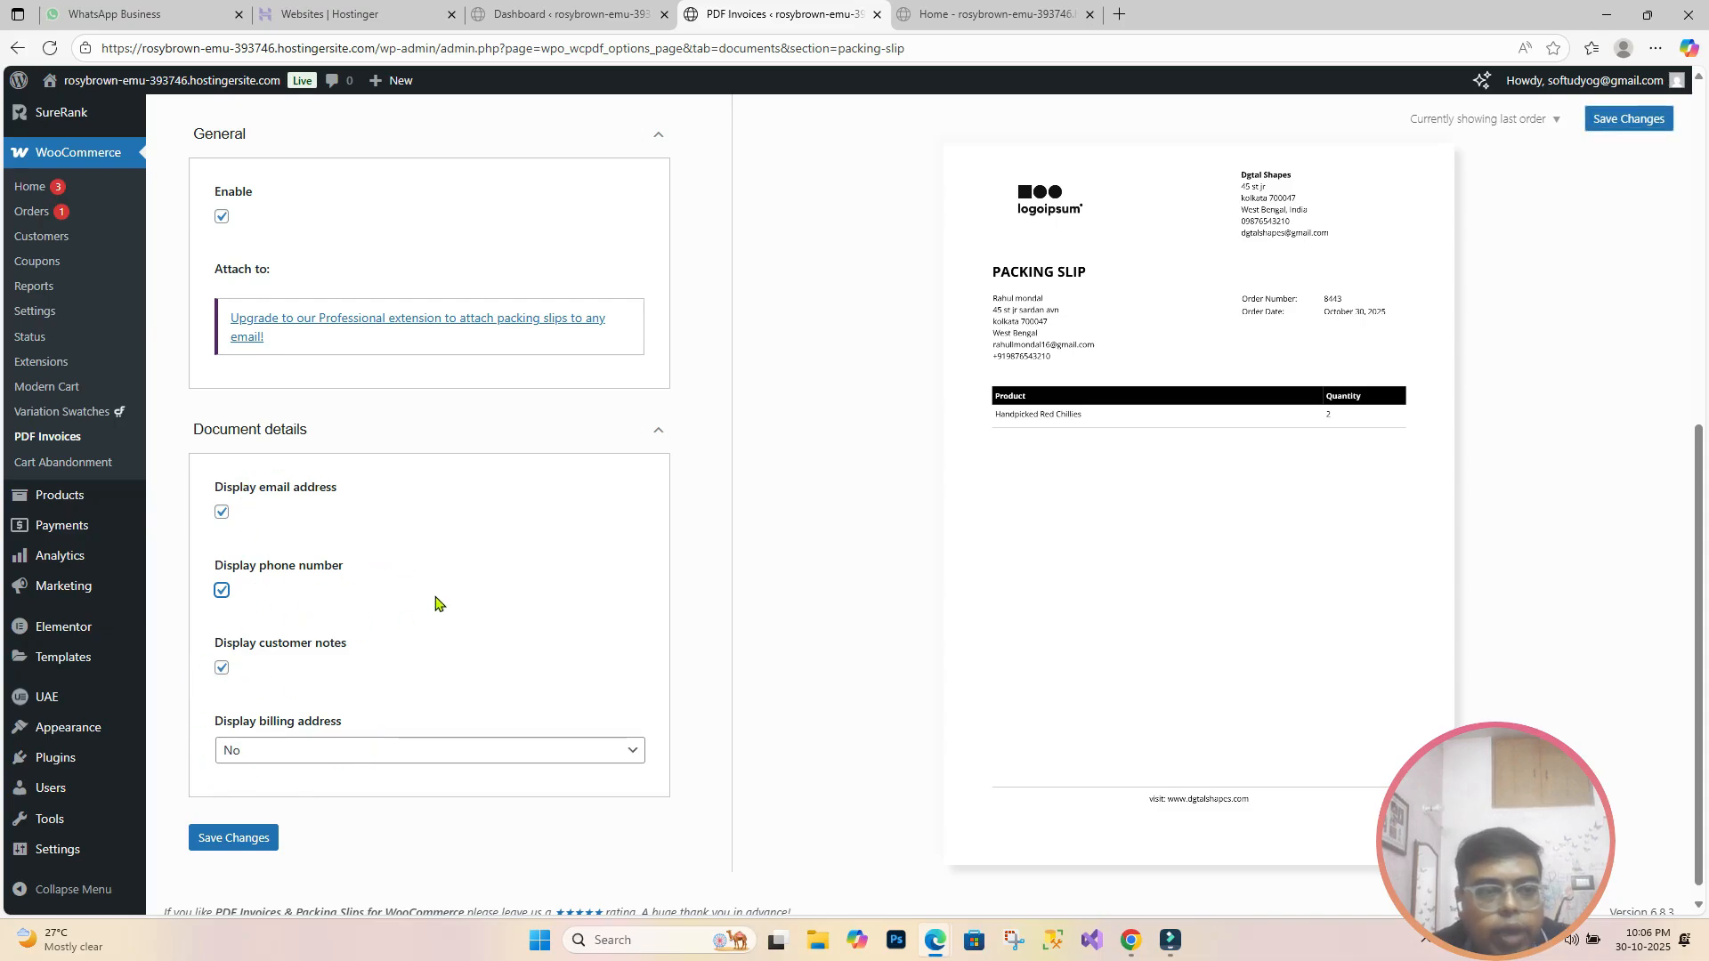
{"action": "scroll", "coordinate": [382, 641], "scroll_direction": "down", "scroll_amount": 1}
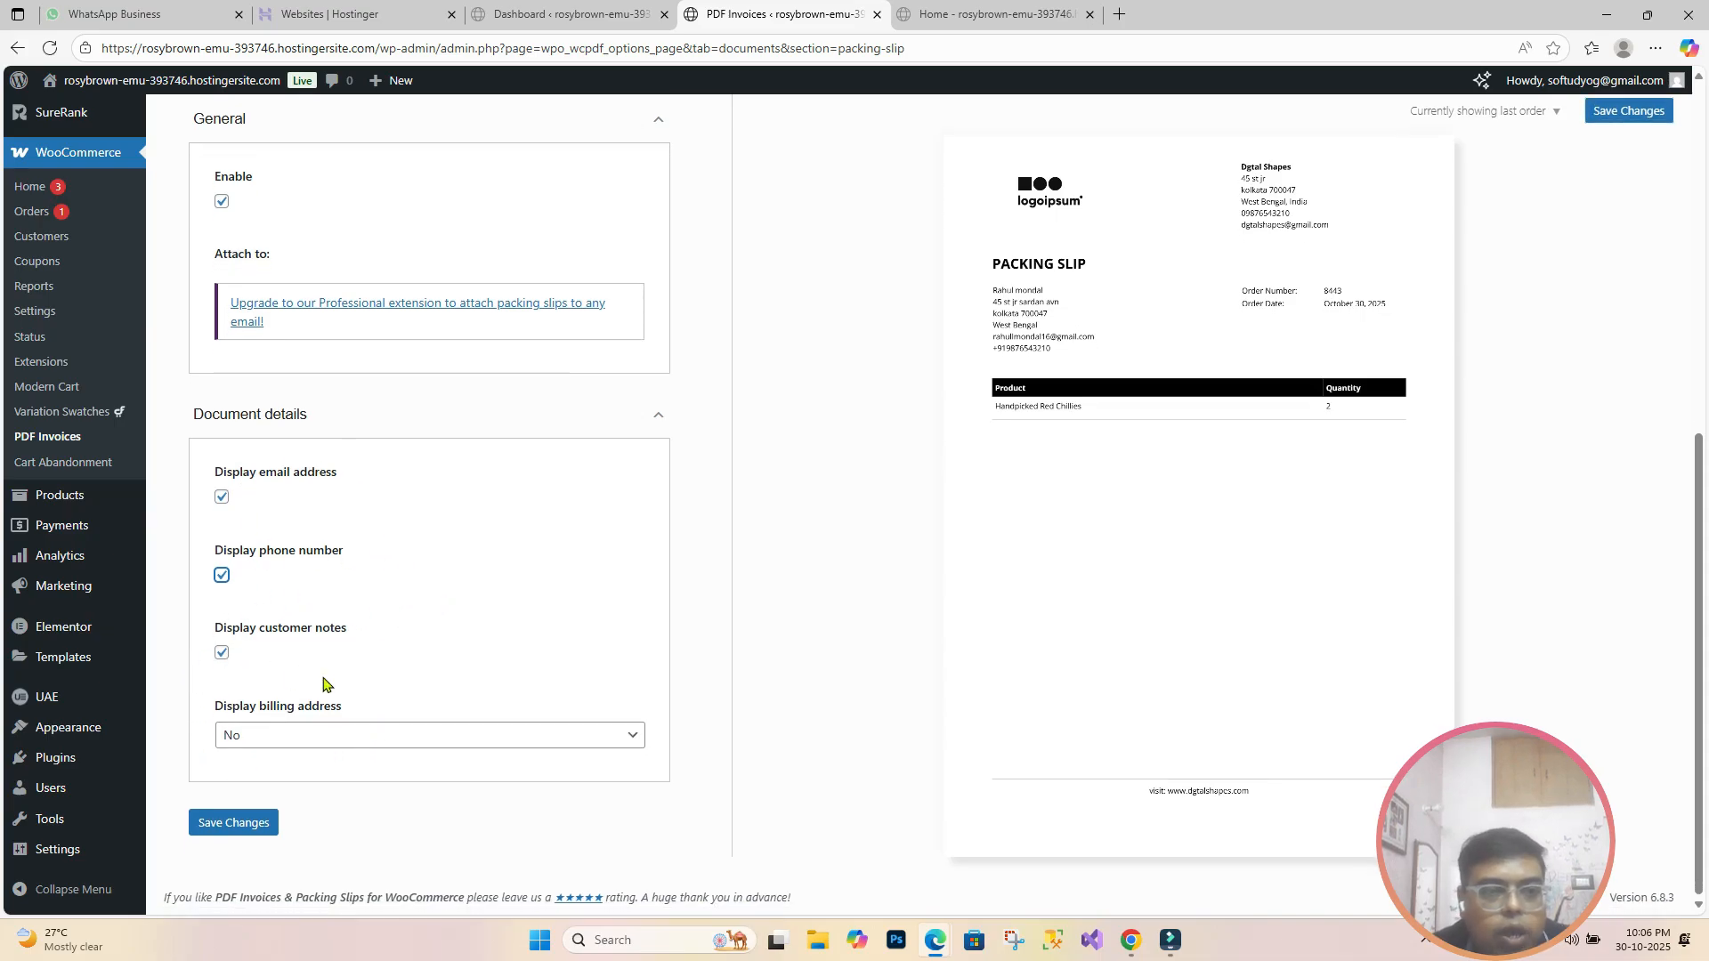
{"action": "left_click", "coordinate": [456, 736]}
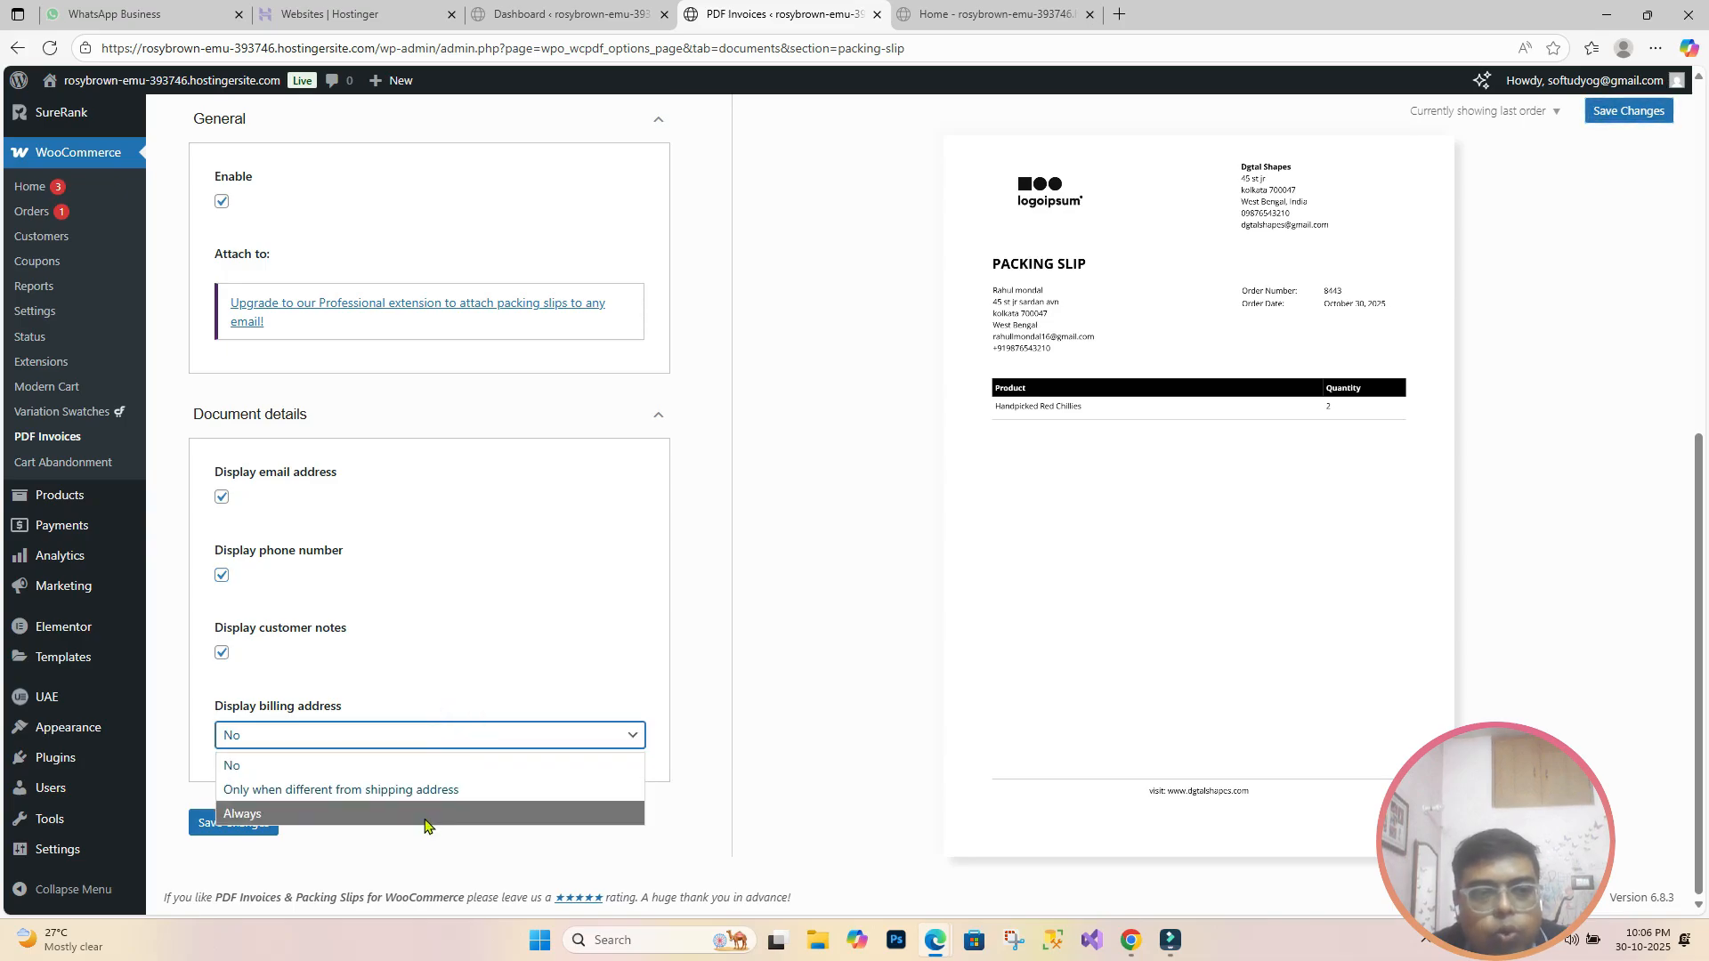
{"action": "left_click", "coordinate": [426, 815]}
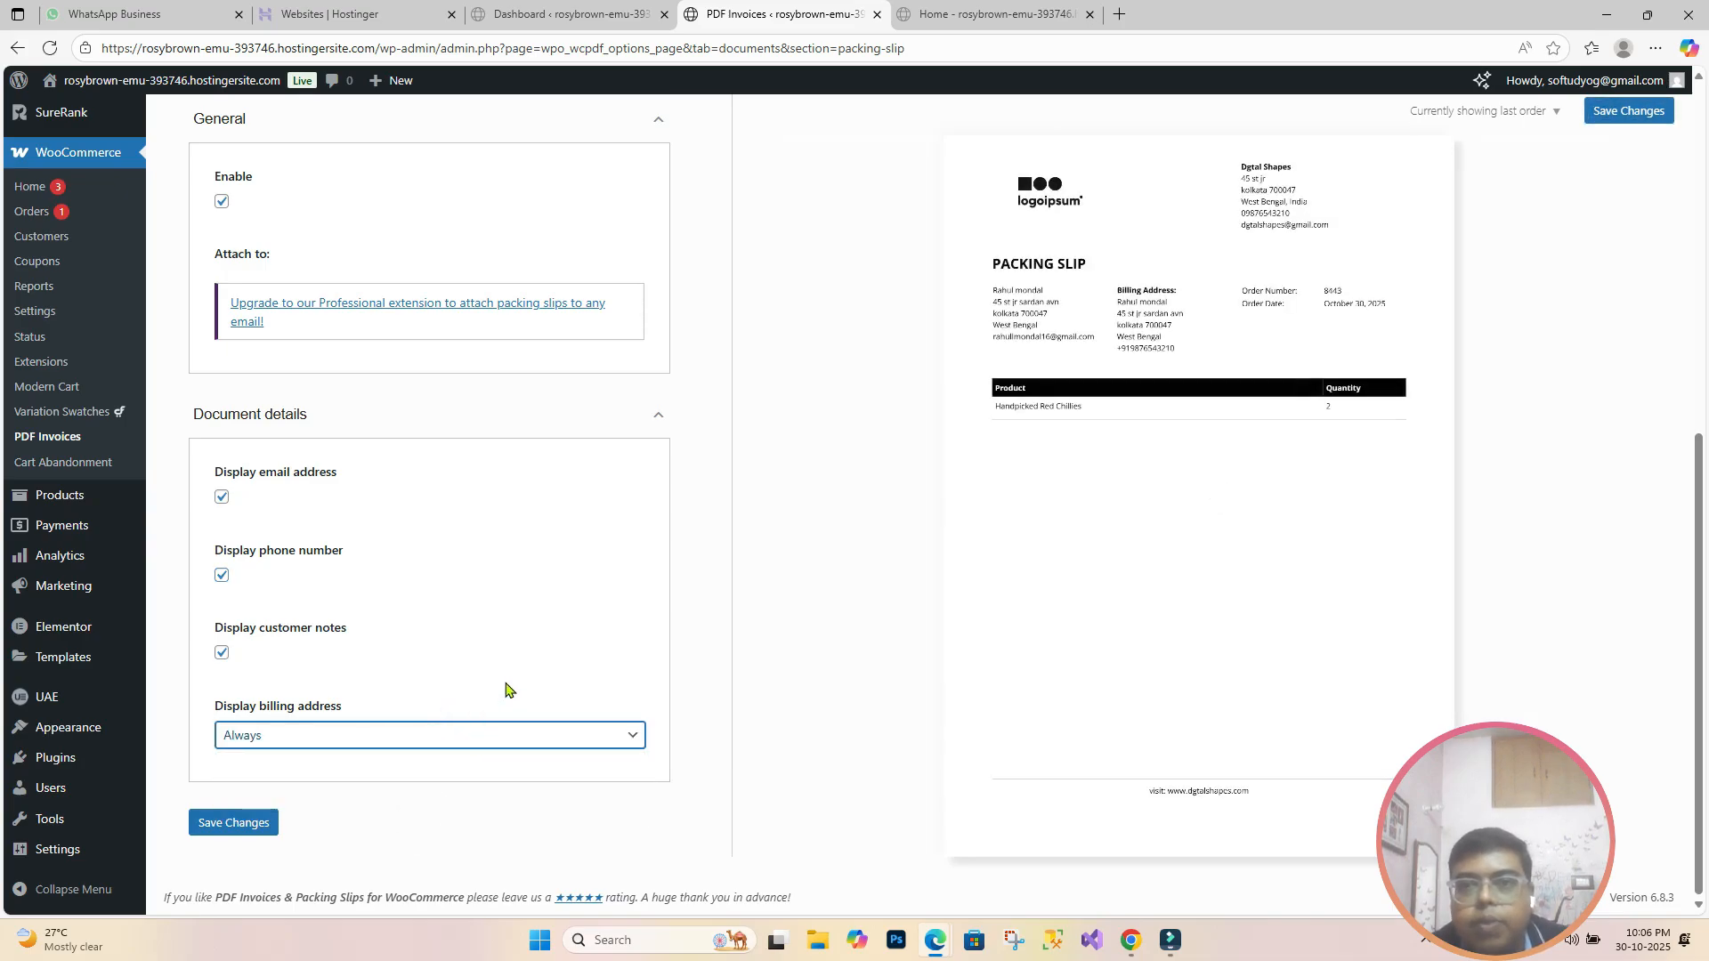
{"action": "left_click", "coordinate": [258, 834]}
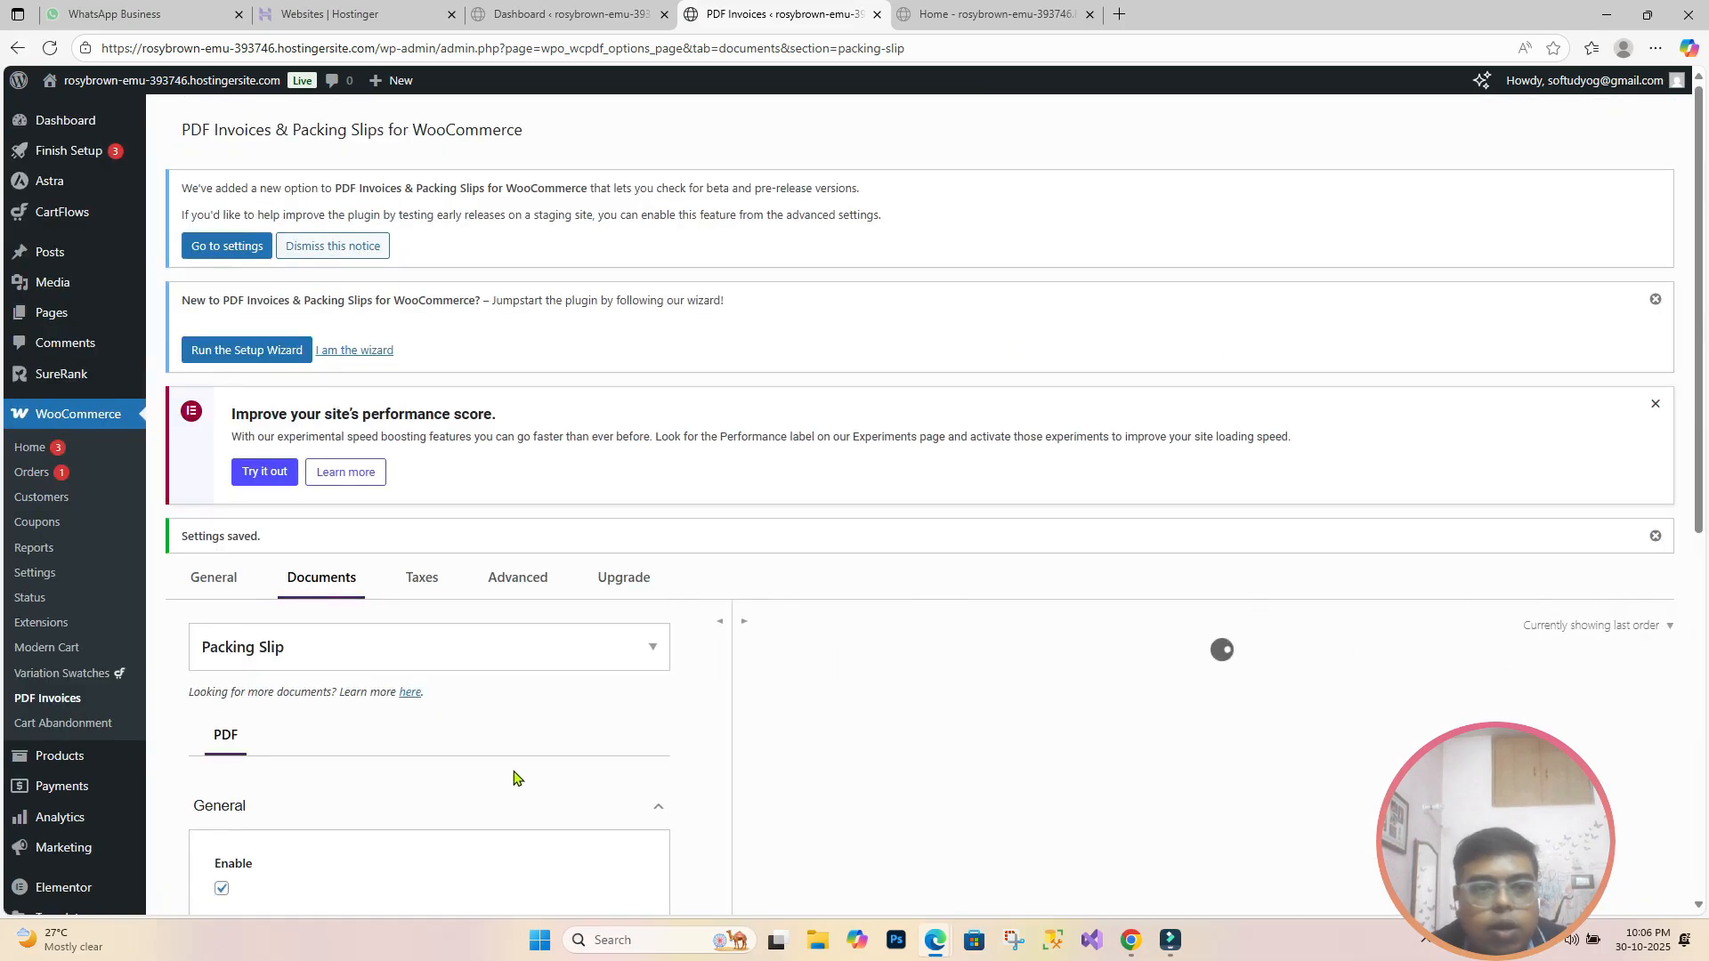
{"action": "scroll", "coordinate": [515, 779], "scroll_direction": "down", "scroll_amount": 7}
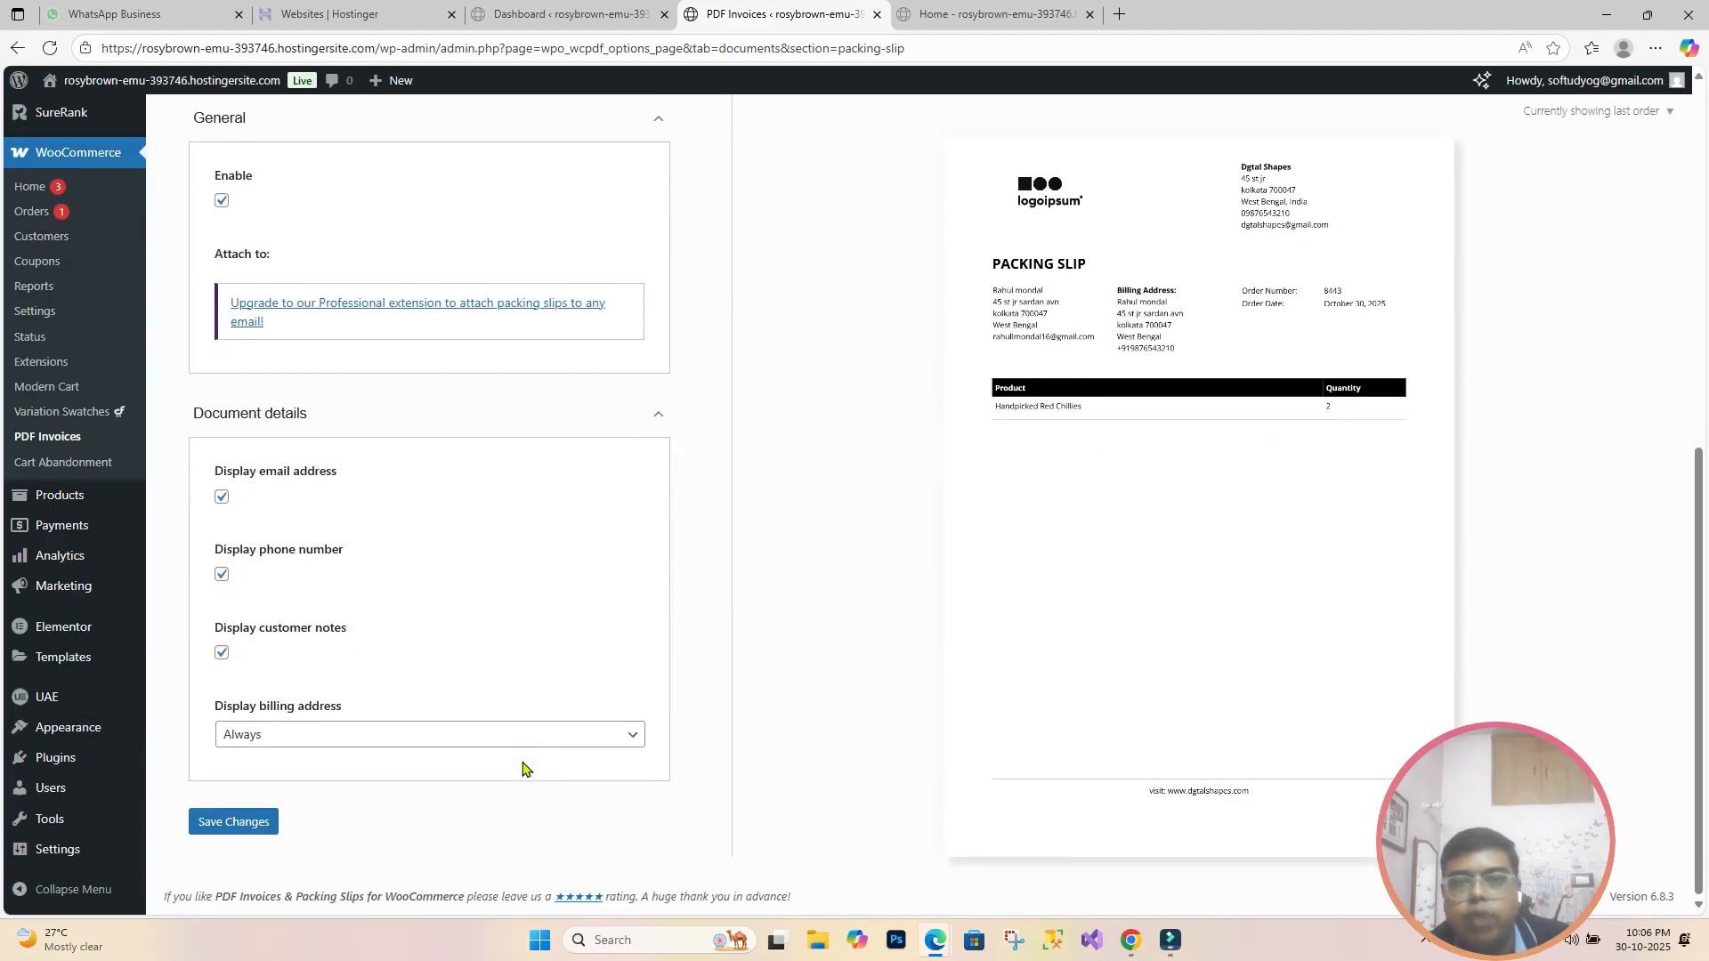
{"action": "scroll", "coordinate": [523, 769], "scroll_direction": "up", "scroll_amount": 5}
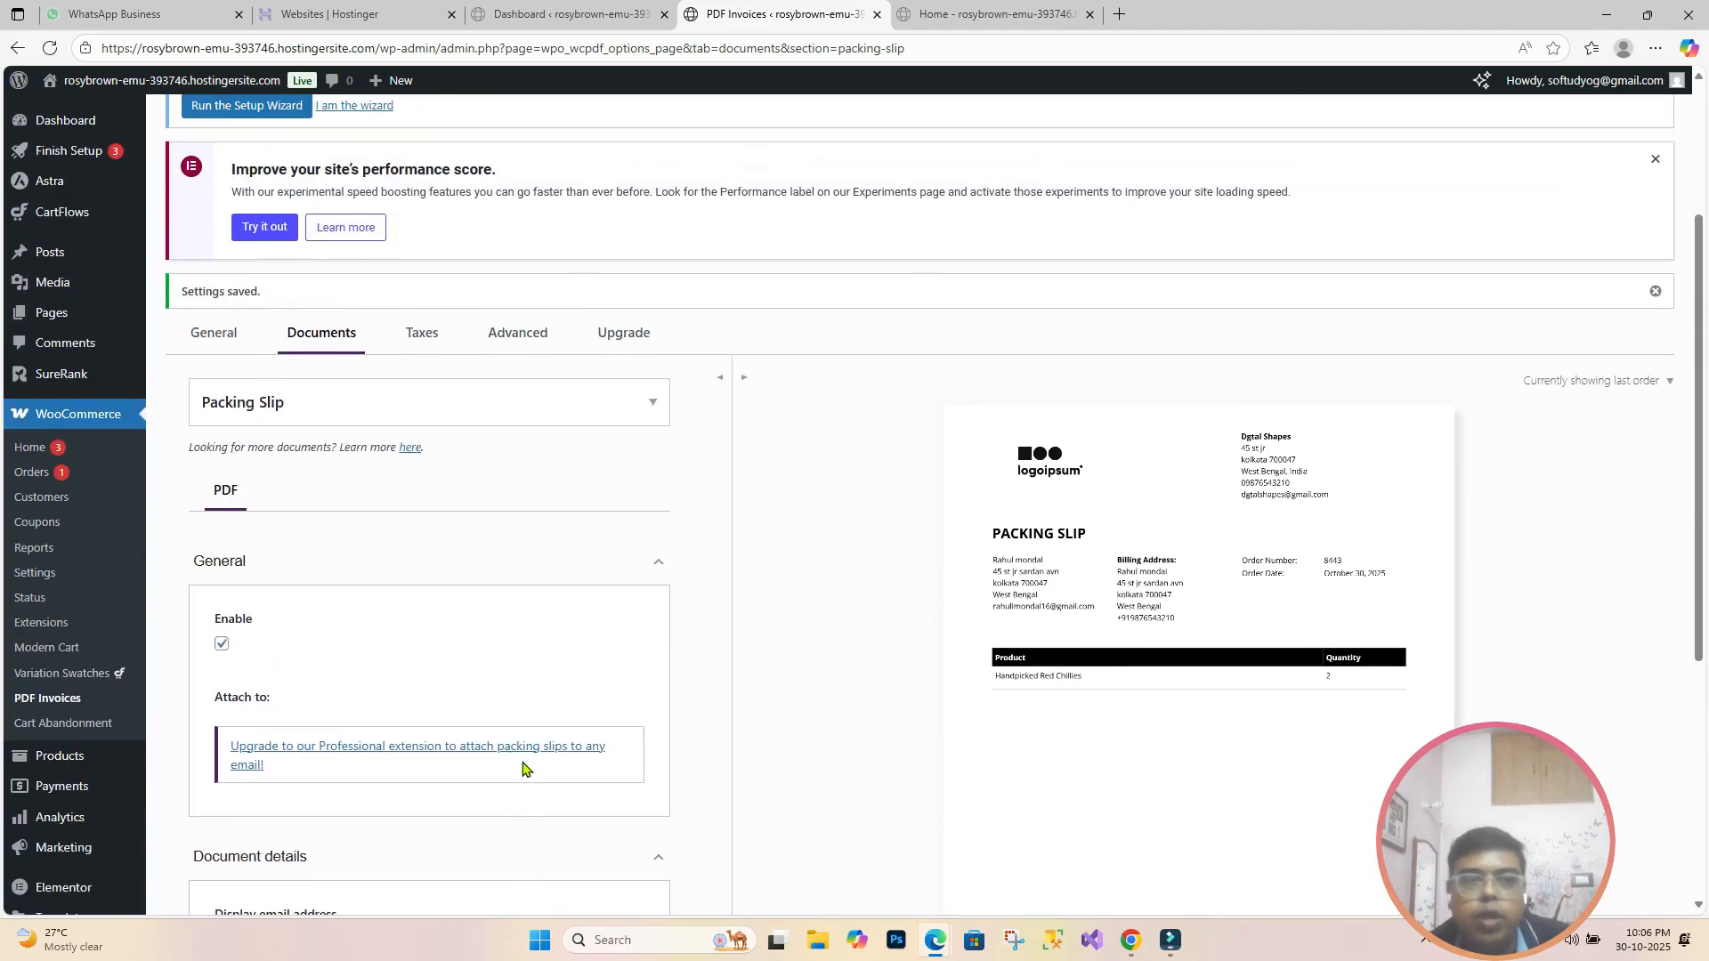
Step: On the Taxes tab, review the Scheme and Category lists, keeping VAT and VAT Reverse Charge
{"action": "left_click", "coordinate": [421, 342]}
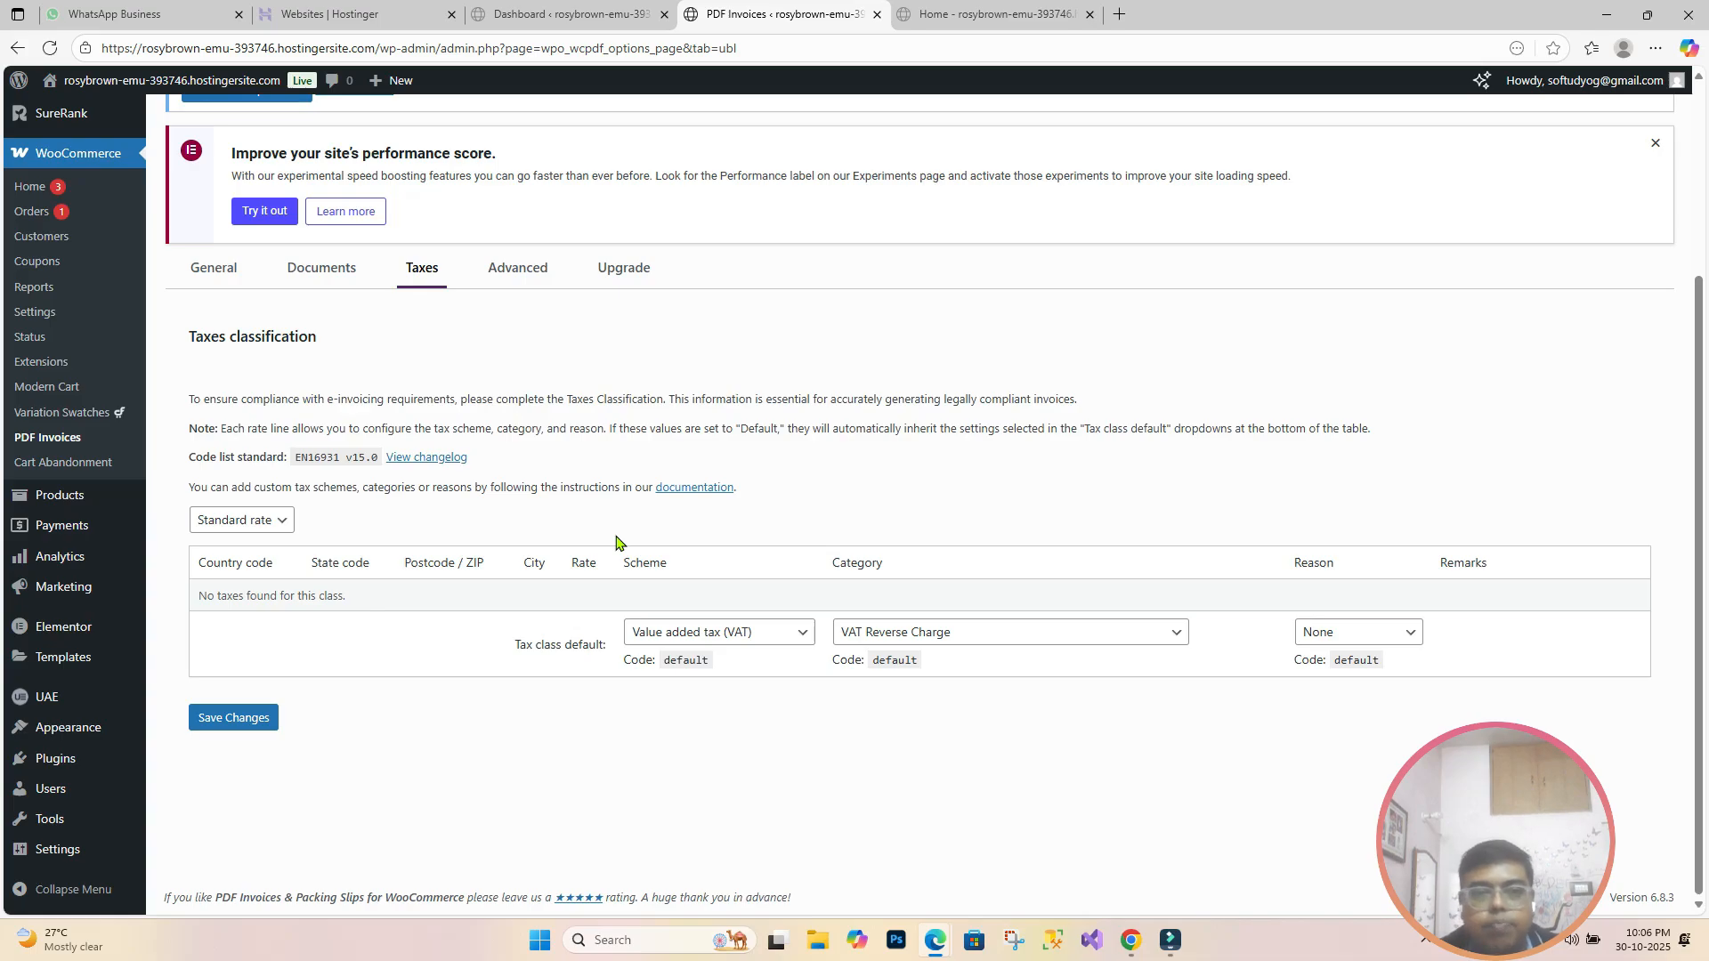
{"action": "left_click", "coordinate": [807, 638]}
{"action": "left_click", "coordinate": [1107, 635]}
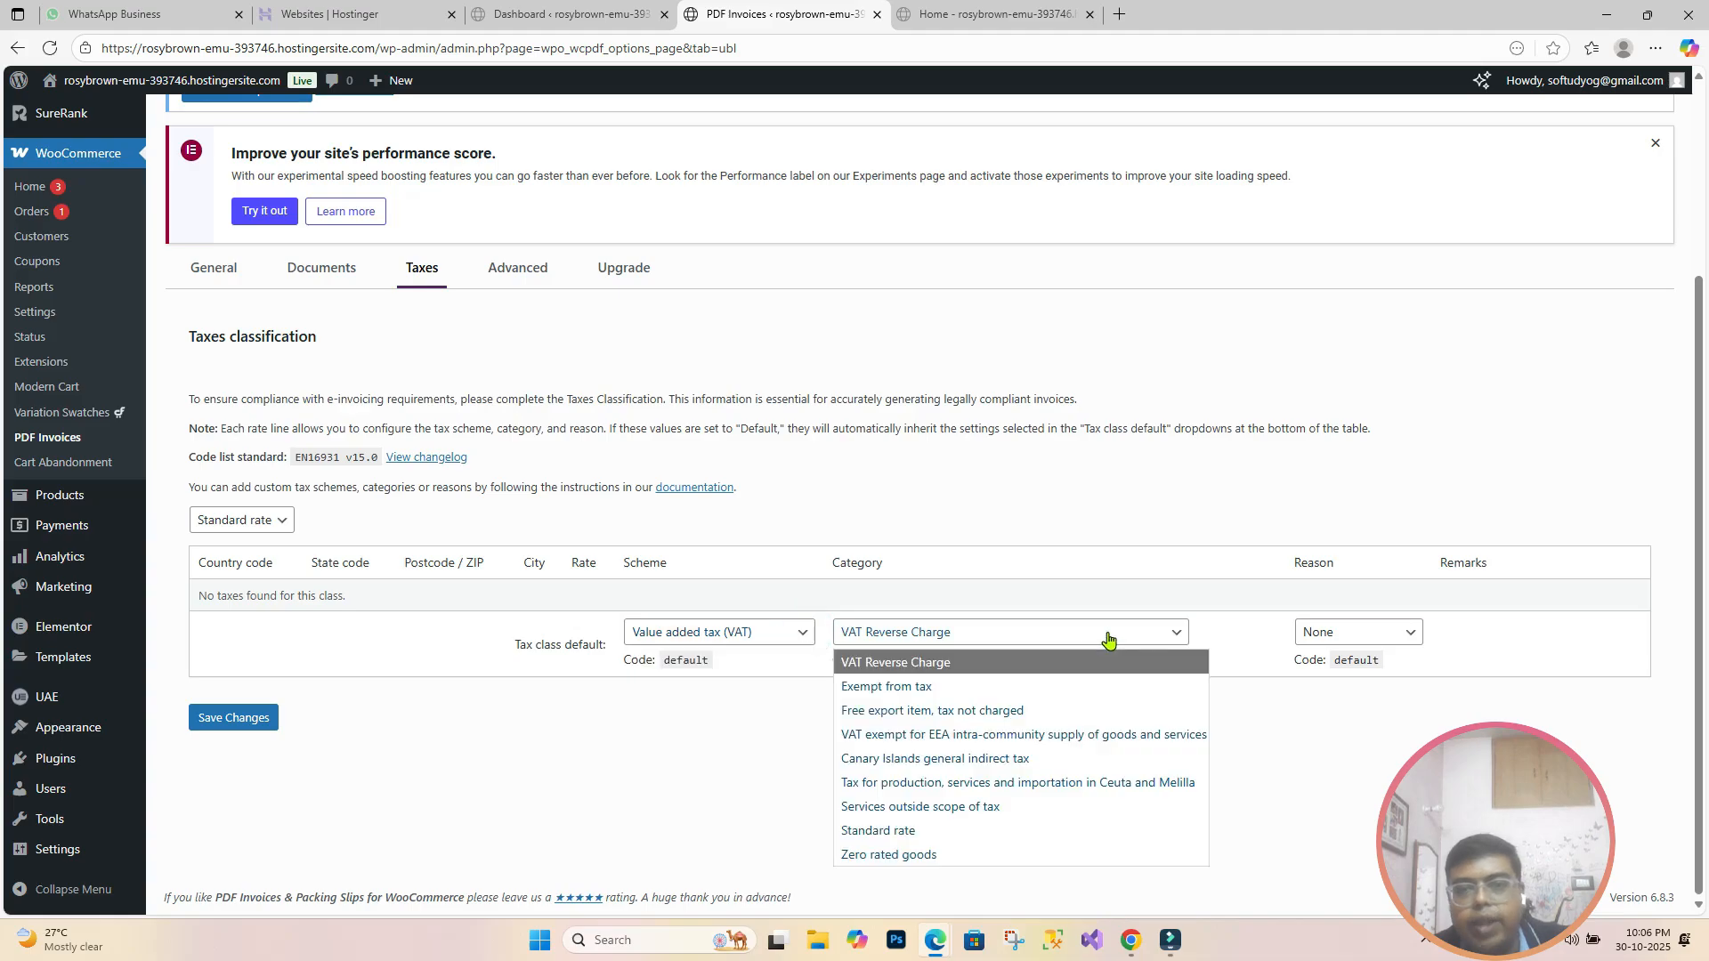
{"action": "left_click", "coordinate": [1216, 521]}
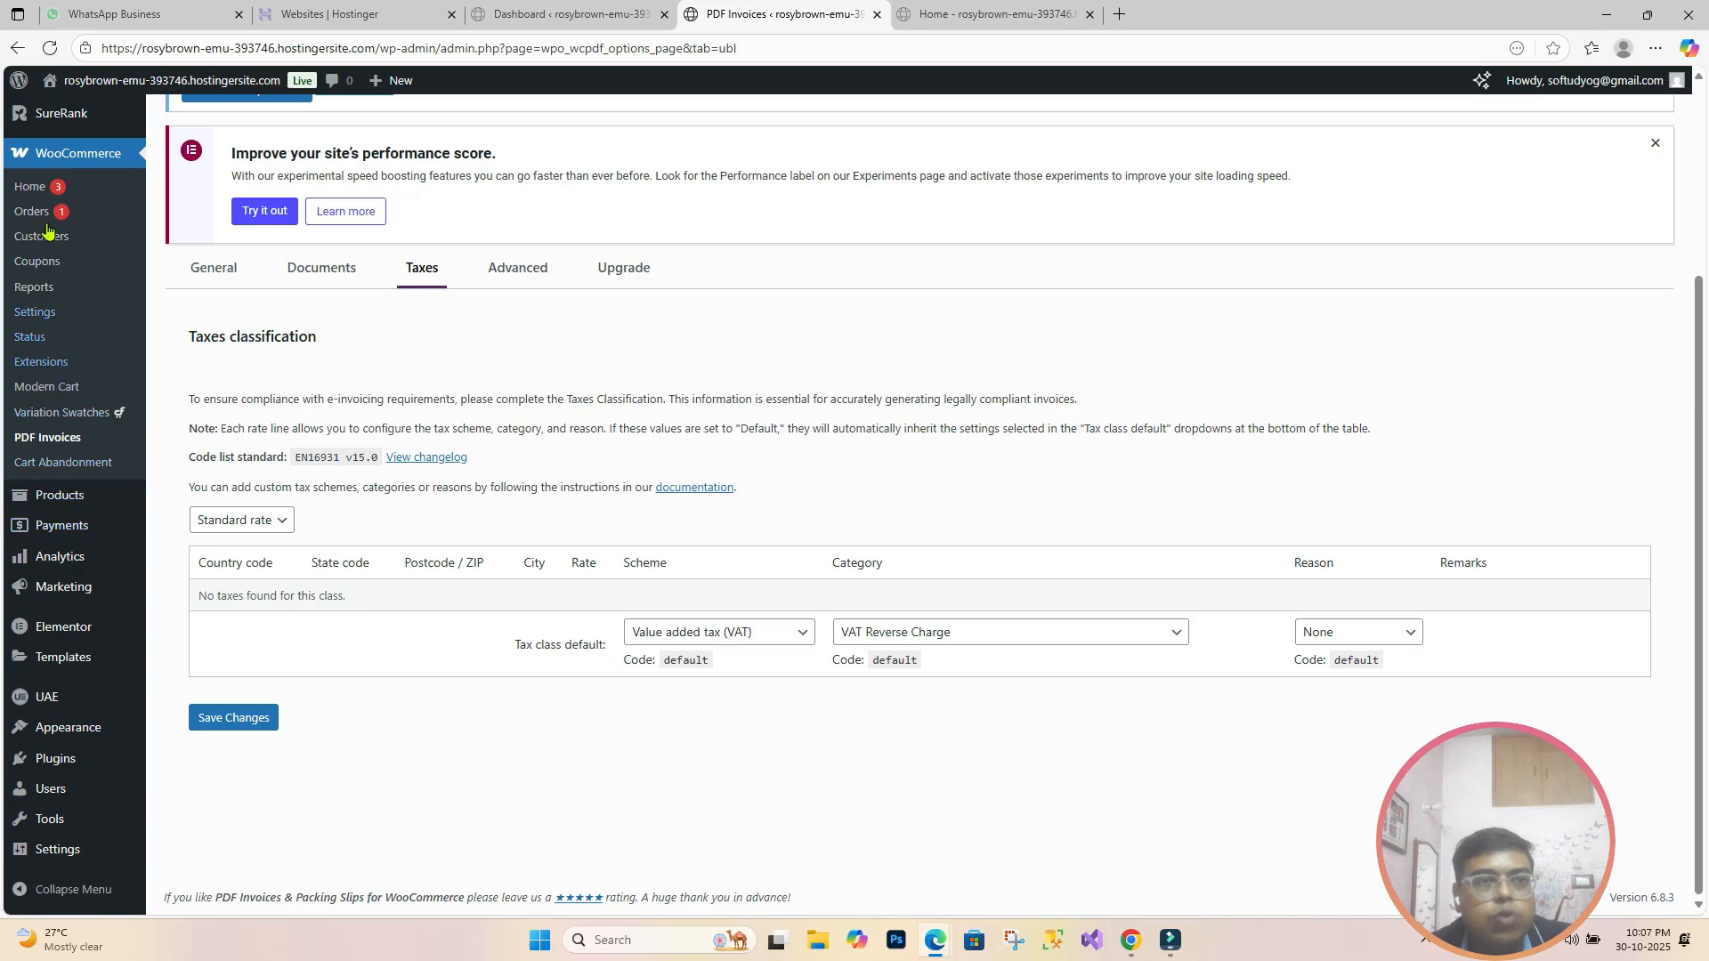
{"action": "left_click", "coordinate": [38, 314]}
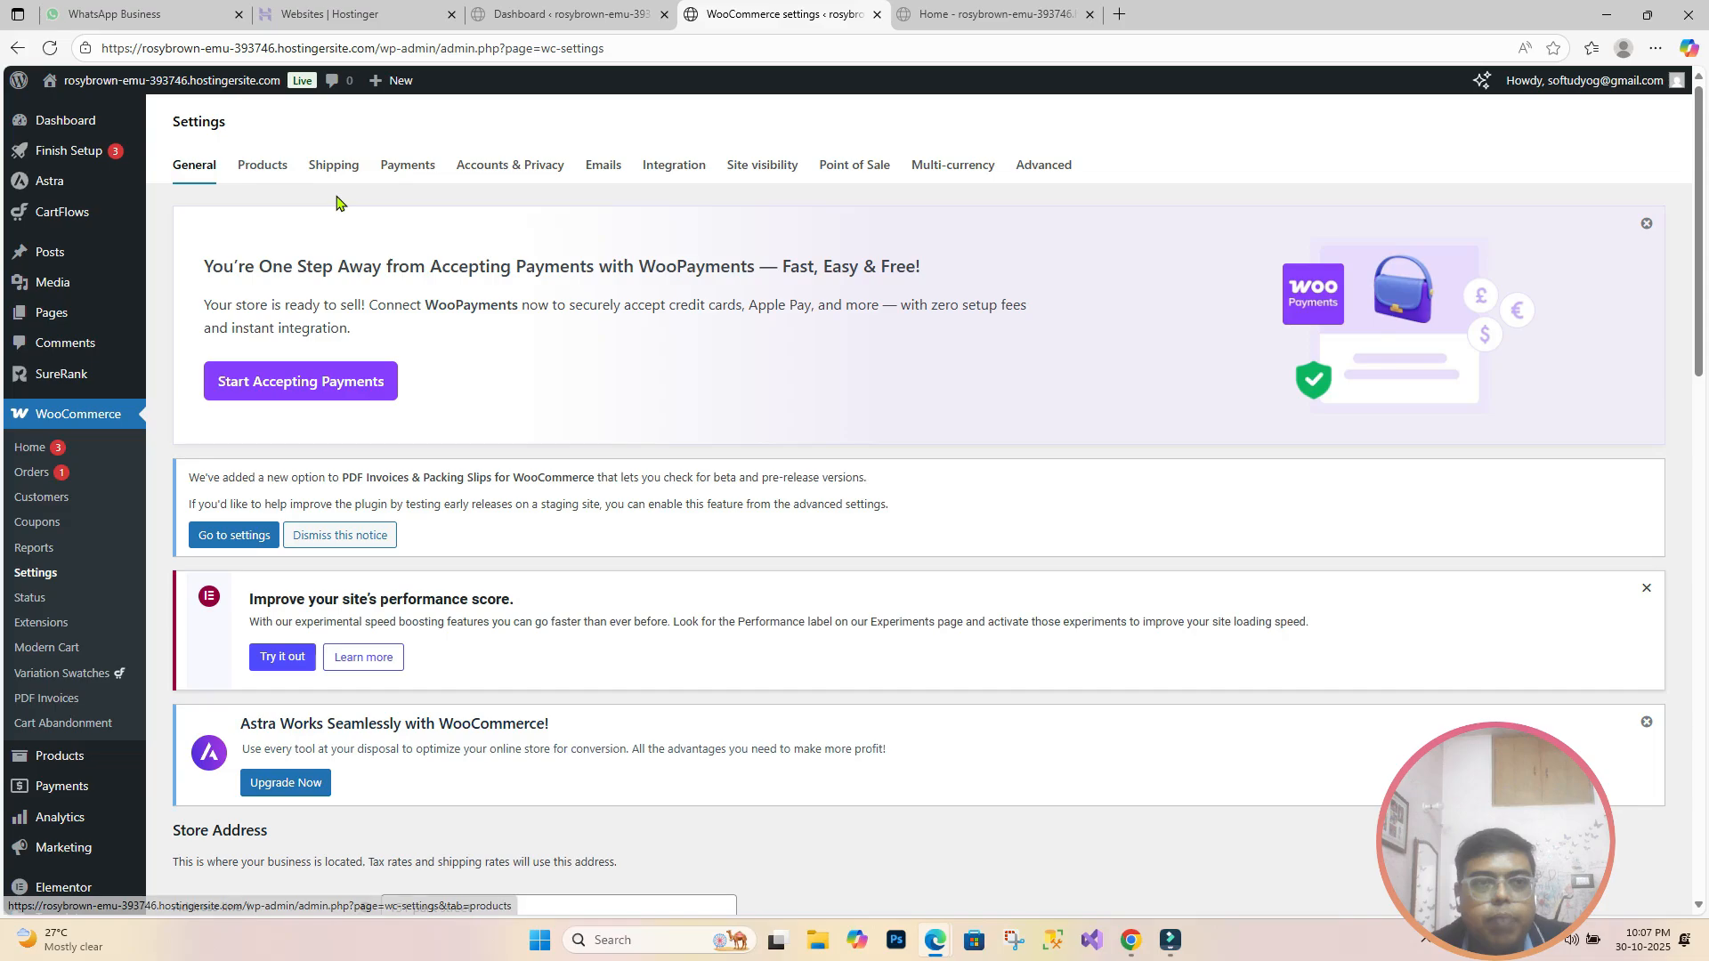
{"action": "scroll", "coordinate": [553, 453], "scroll_direction": "down", "scroll_amount": 7}
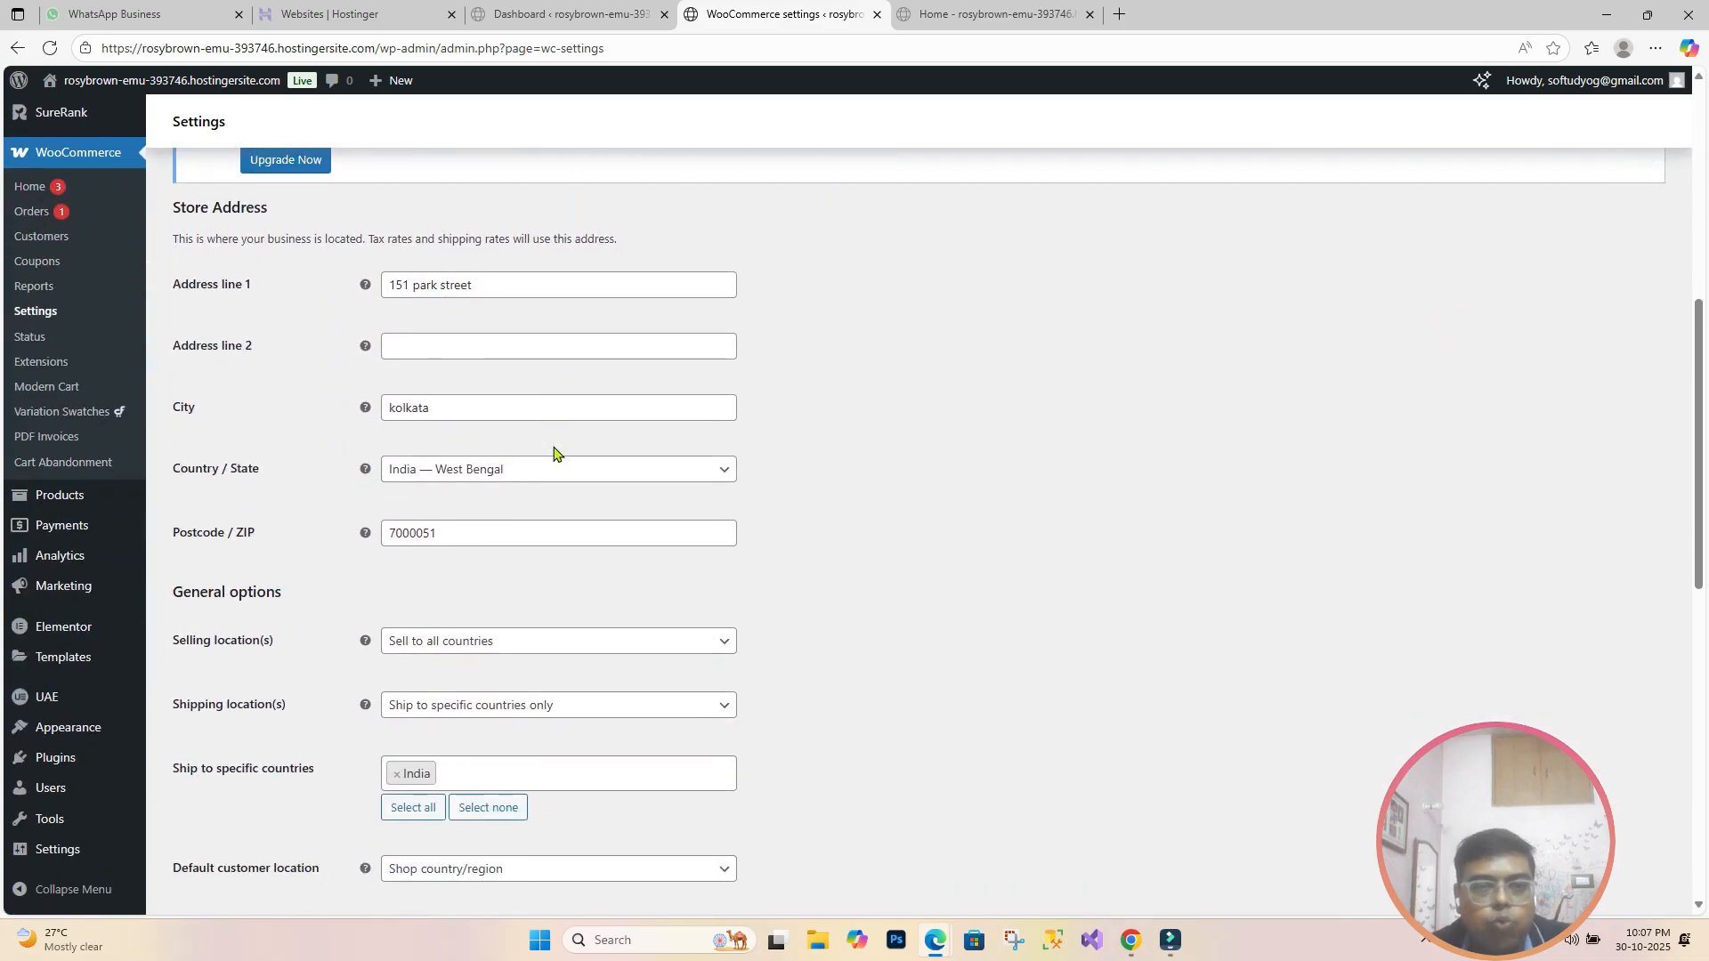
{"action": "scroll", "coordinate": [553, 452], "scroll_direction": "down", "scroll_amount": 6}
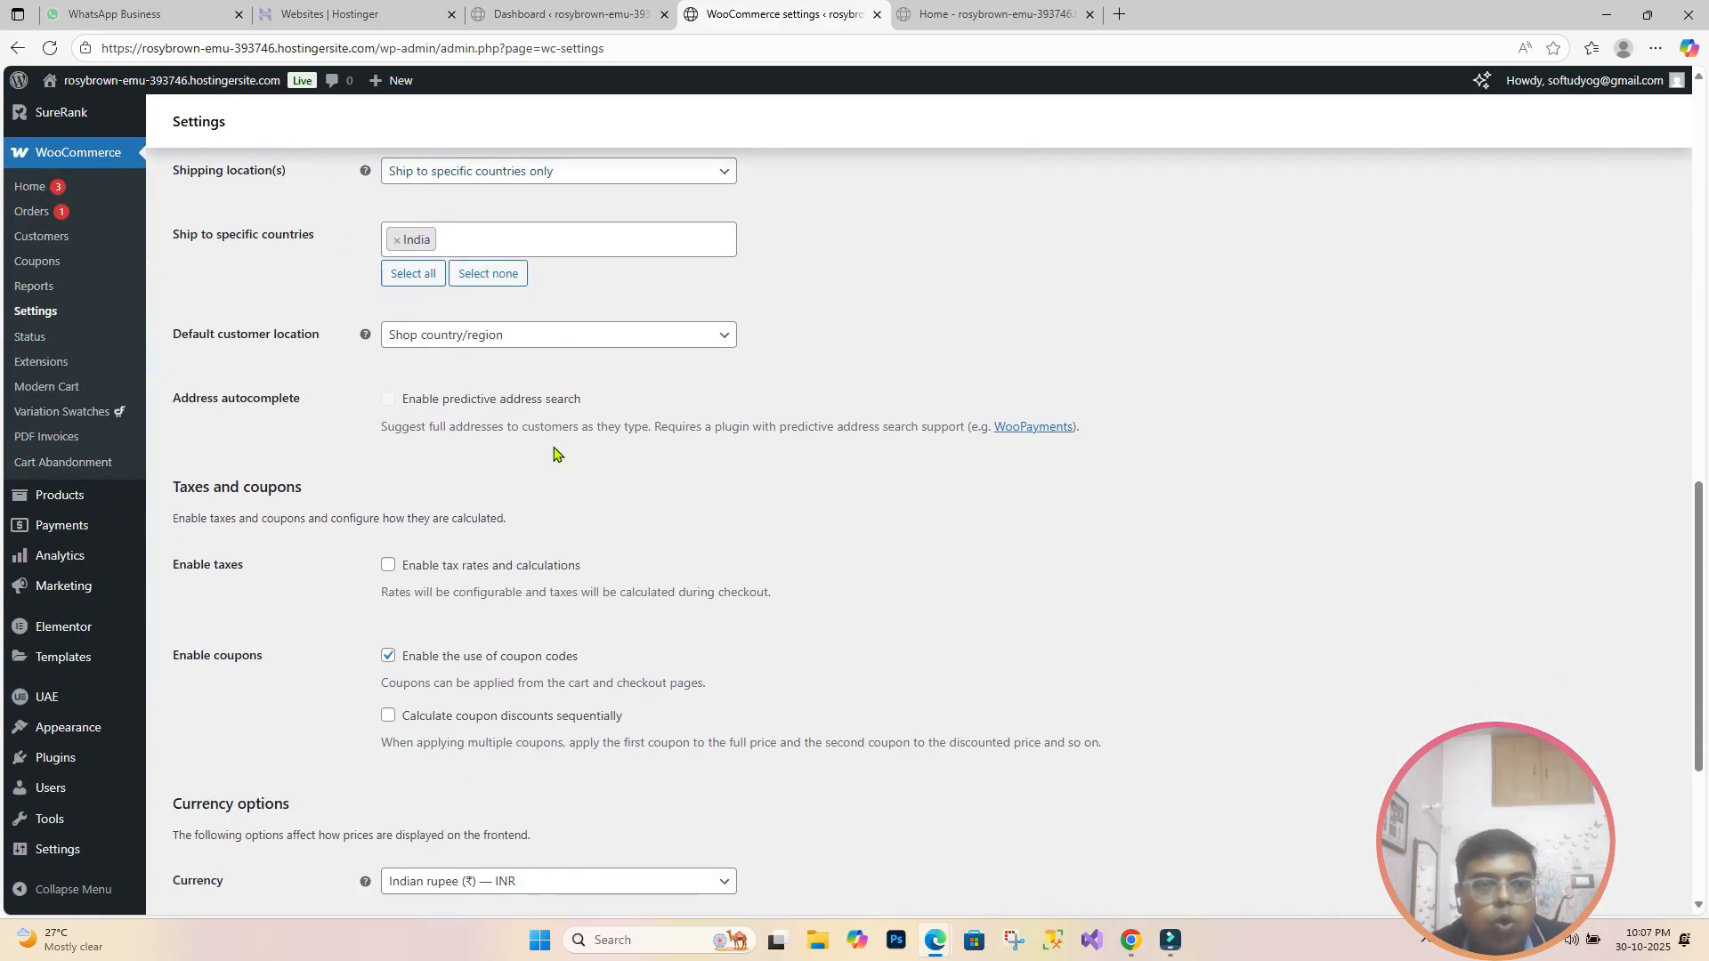
{"action": "left_click", "coordinate": [389, 567]}
{"action": "scroll", "coordinate": [732, 562], "scroll_direction": "down", "scroll_amount": 2}
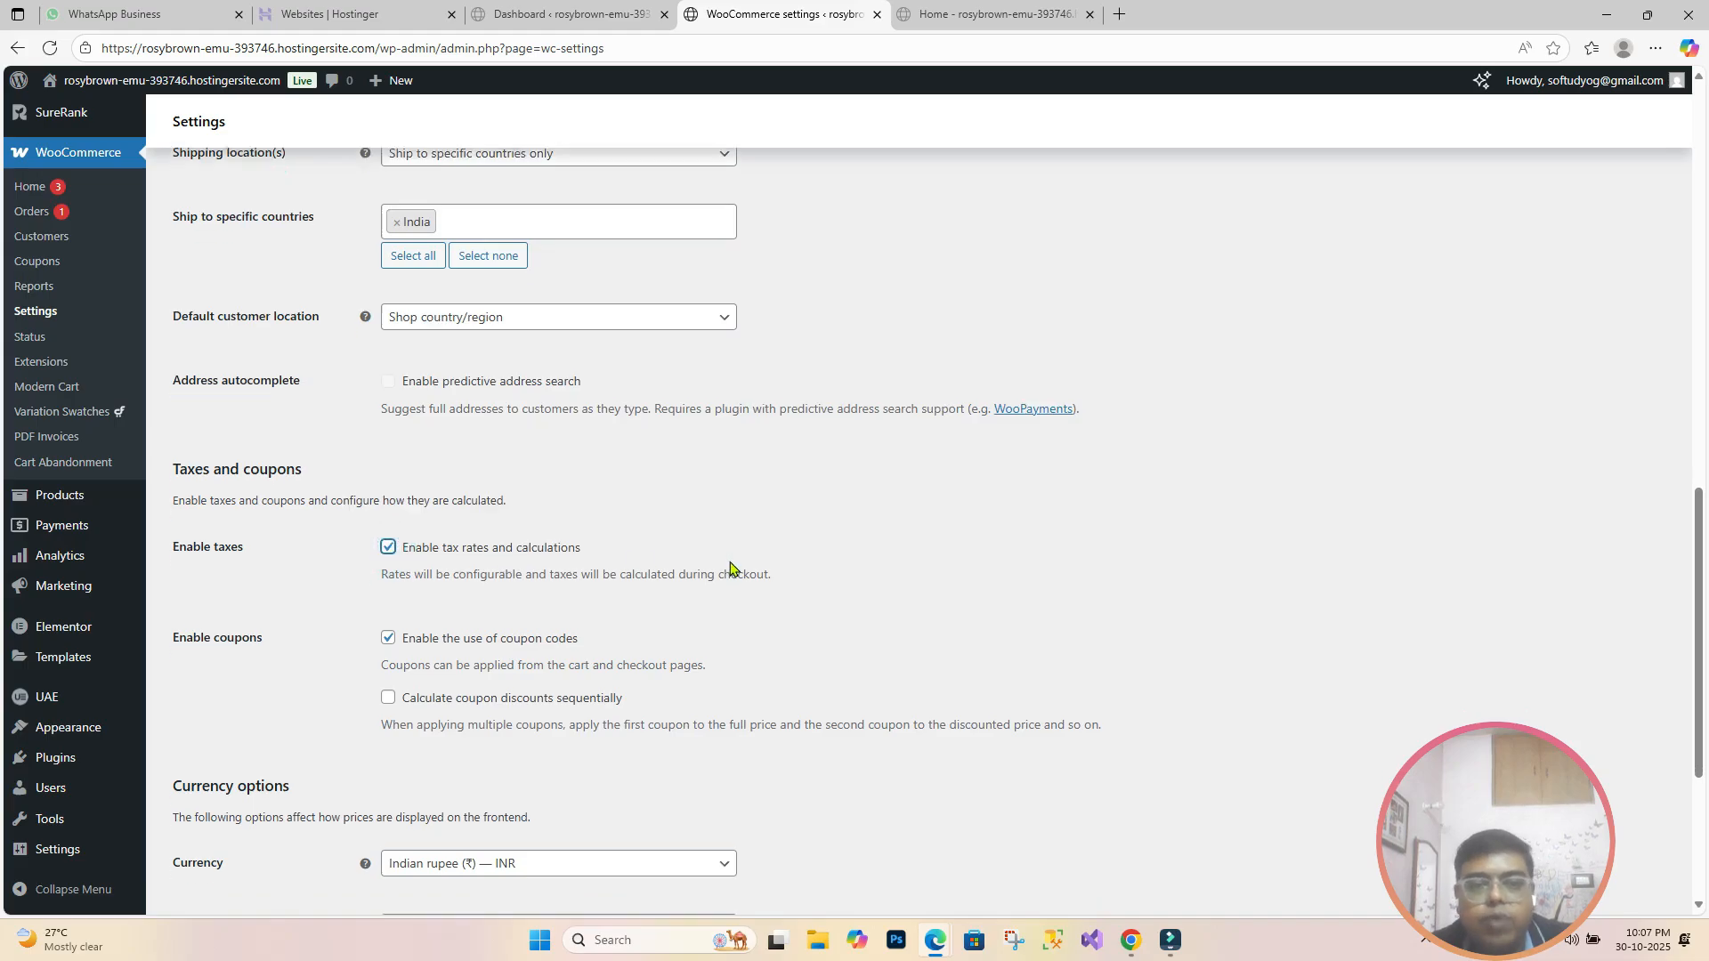
{"action": "scroll", "coordinate": [732, 561], "scroll_direction": "down", "scroll_amount": 2}
{"action": "left_click", "coordinate": [204, 844]}
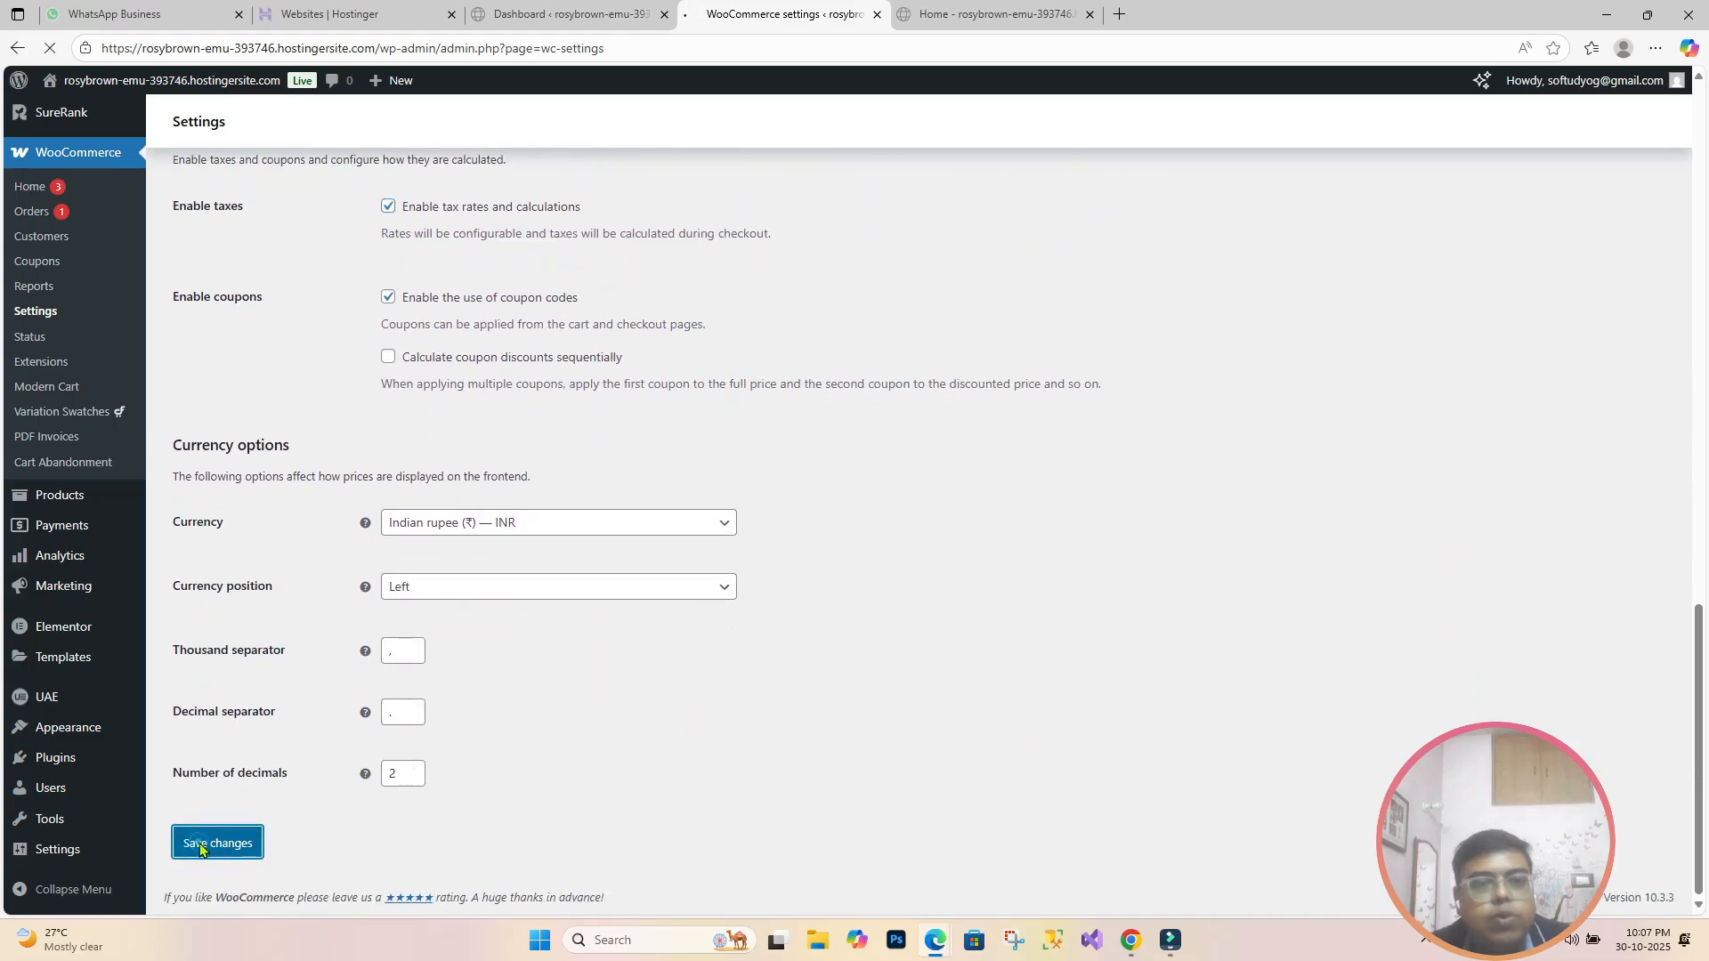
{"action": "scroll", "coordinate": [377, 834], "scroll_direction": "down", "scroll_amount": 10}
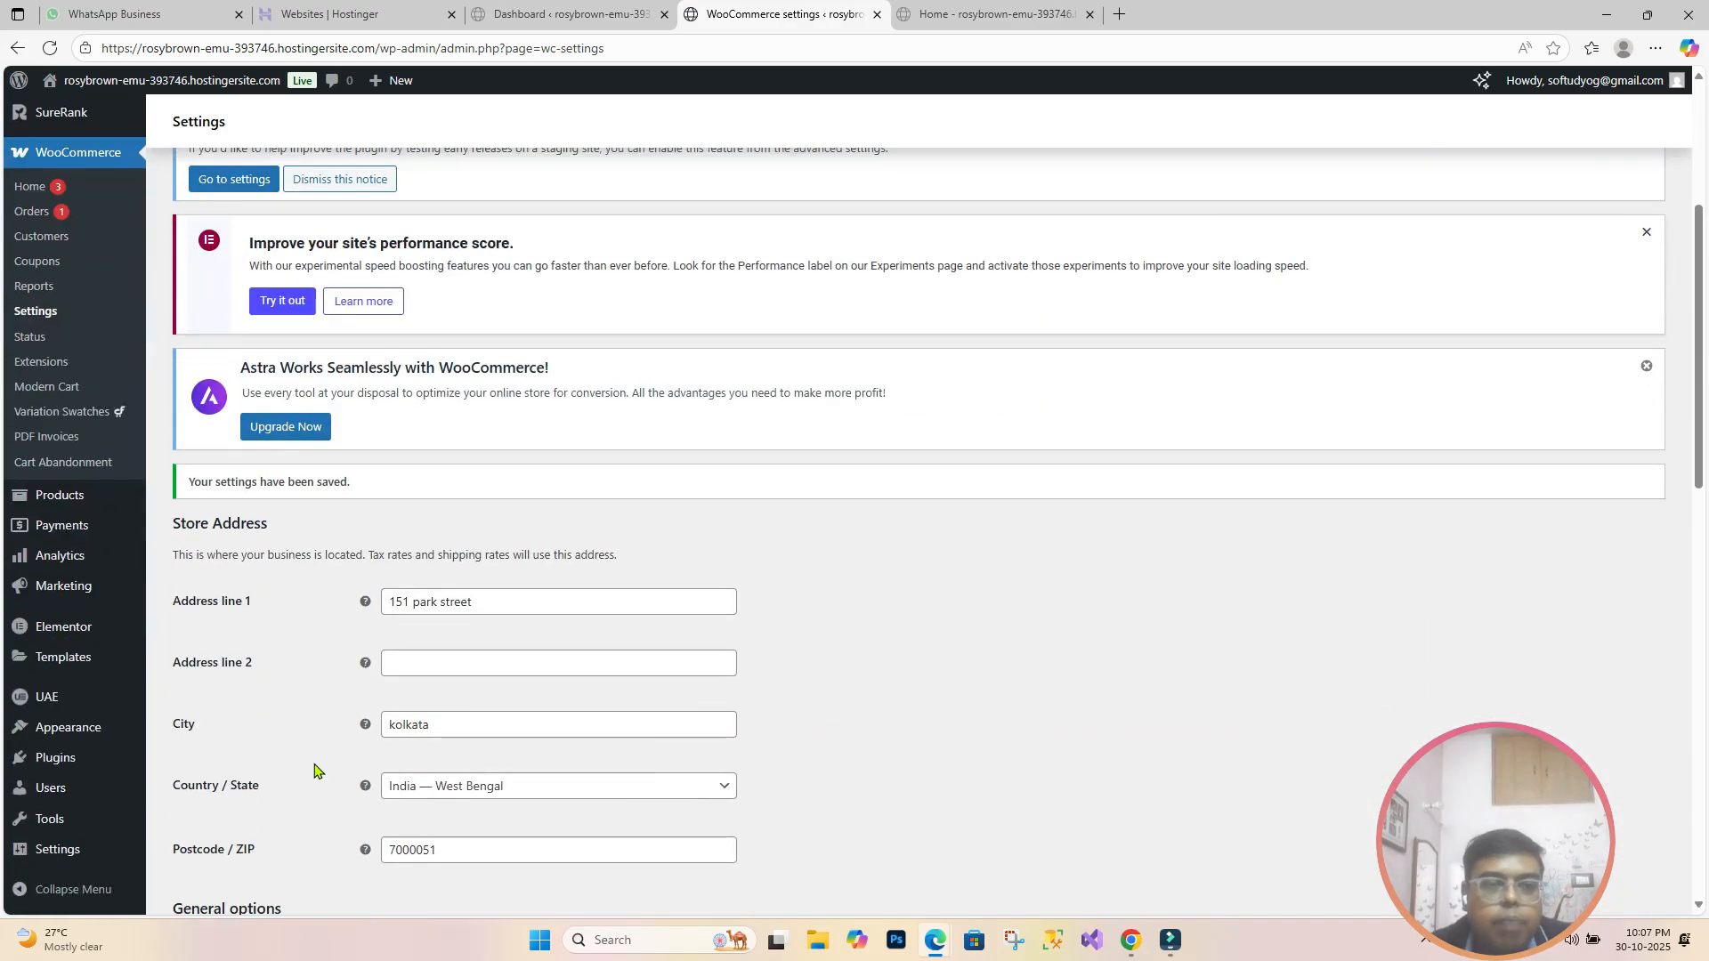
{"action": "scroll", "coordinate": [377, 834], "scroll_direction": "down", "scroll_amount": 3}
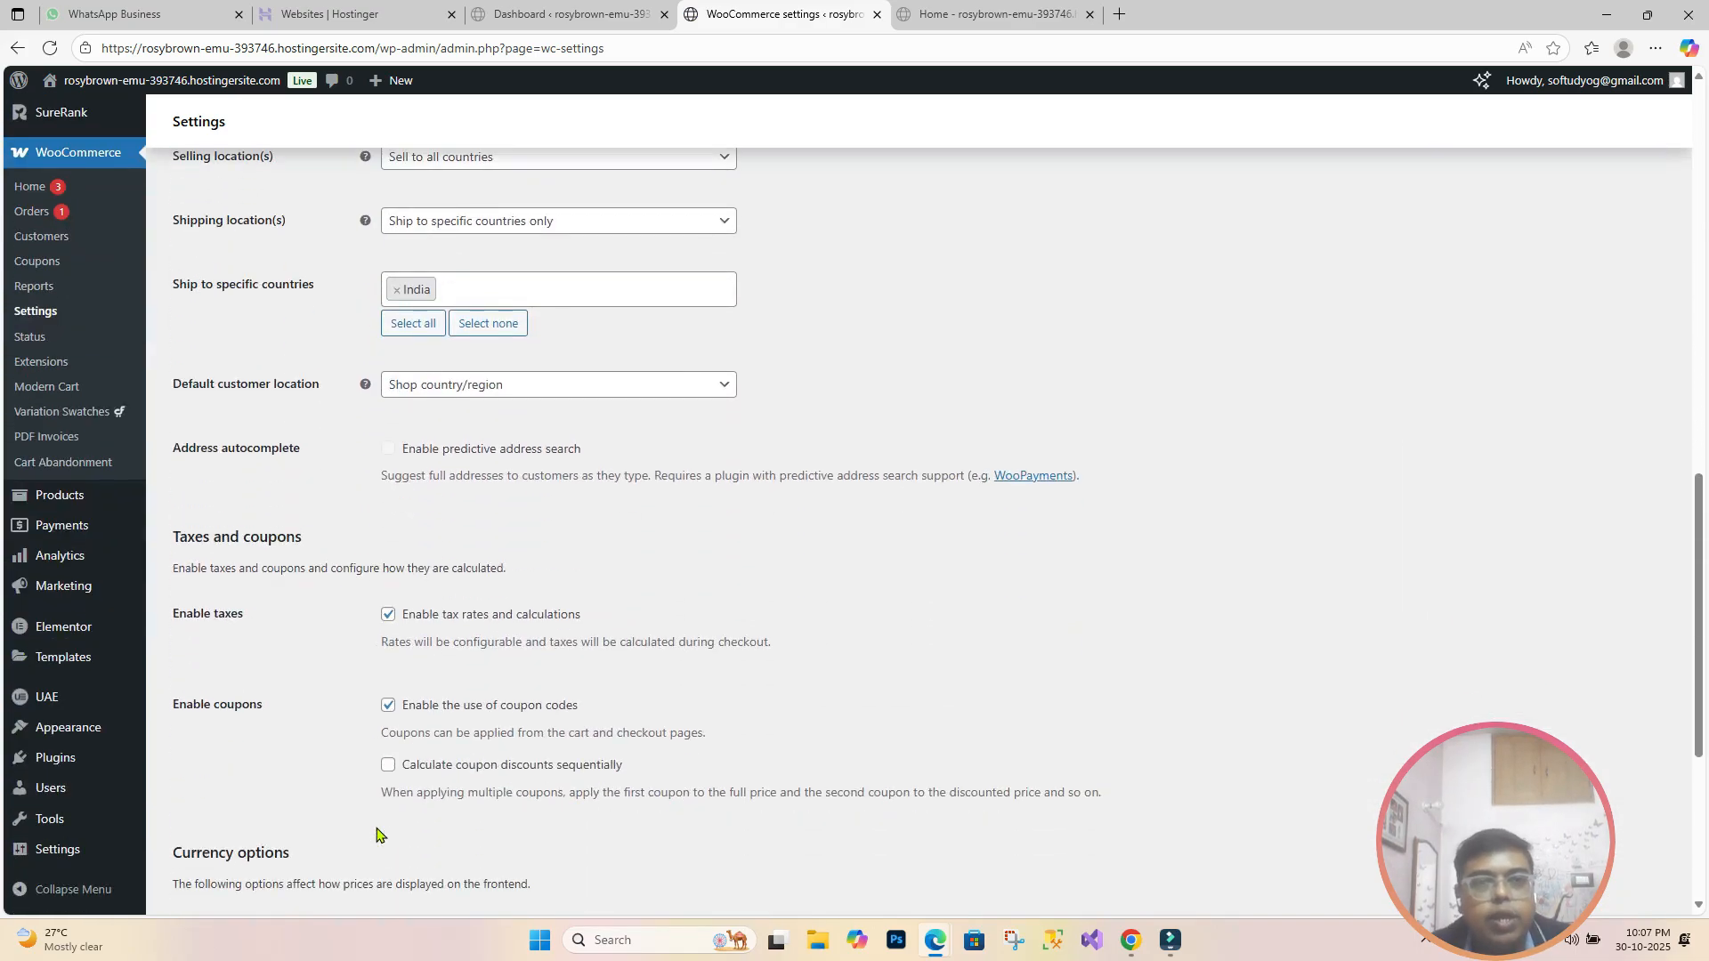
{"action": "scroll", "coordinate": [377, 835], "scroll_direction": "up", "scroll_amount": 2}
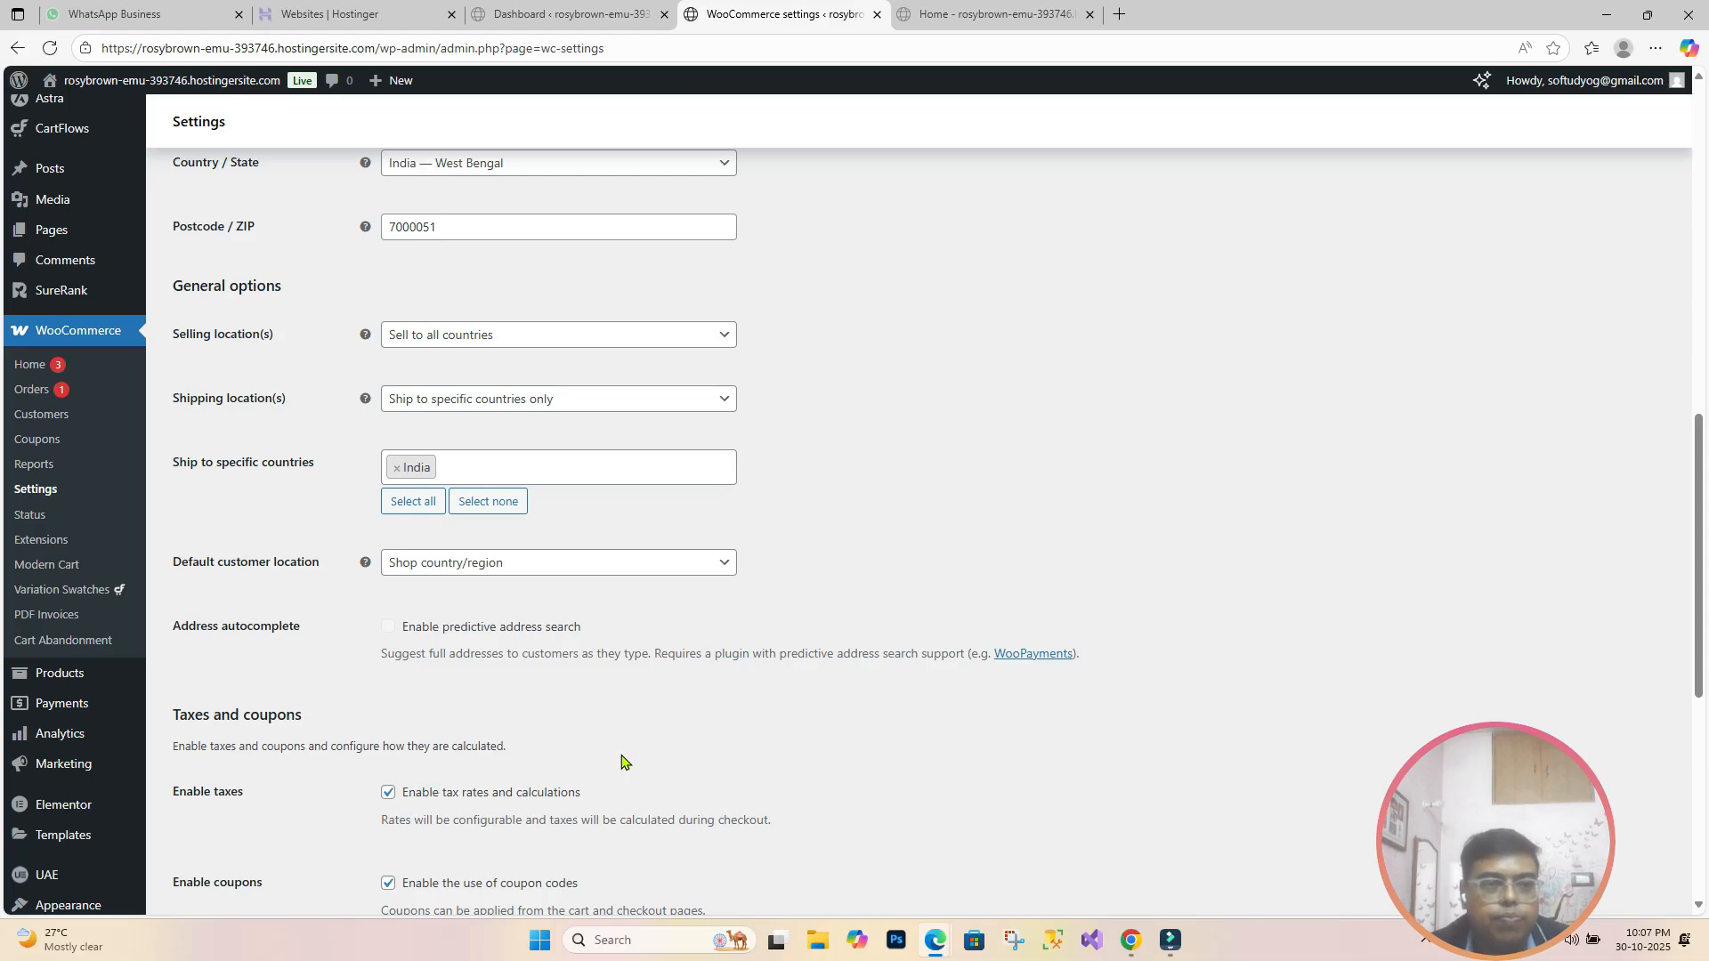
{"action": "scroll", "coordinate": [614, 776], "scroll_direction": "up", "scroll_amount": 11}
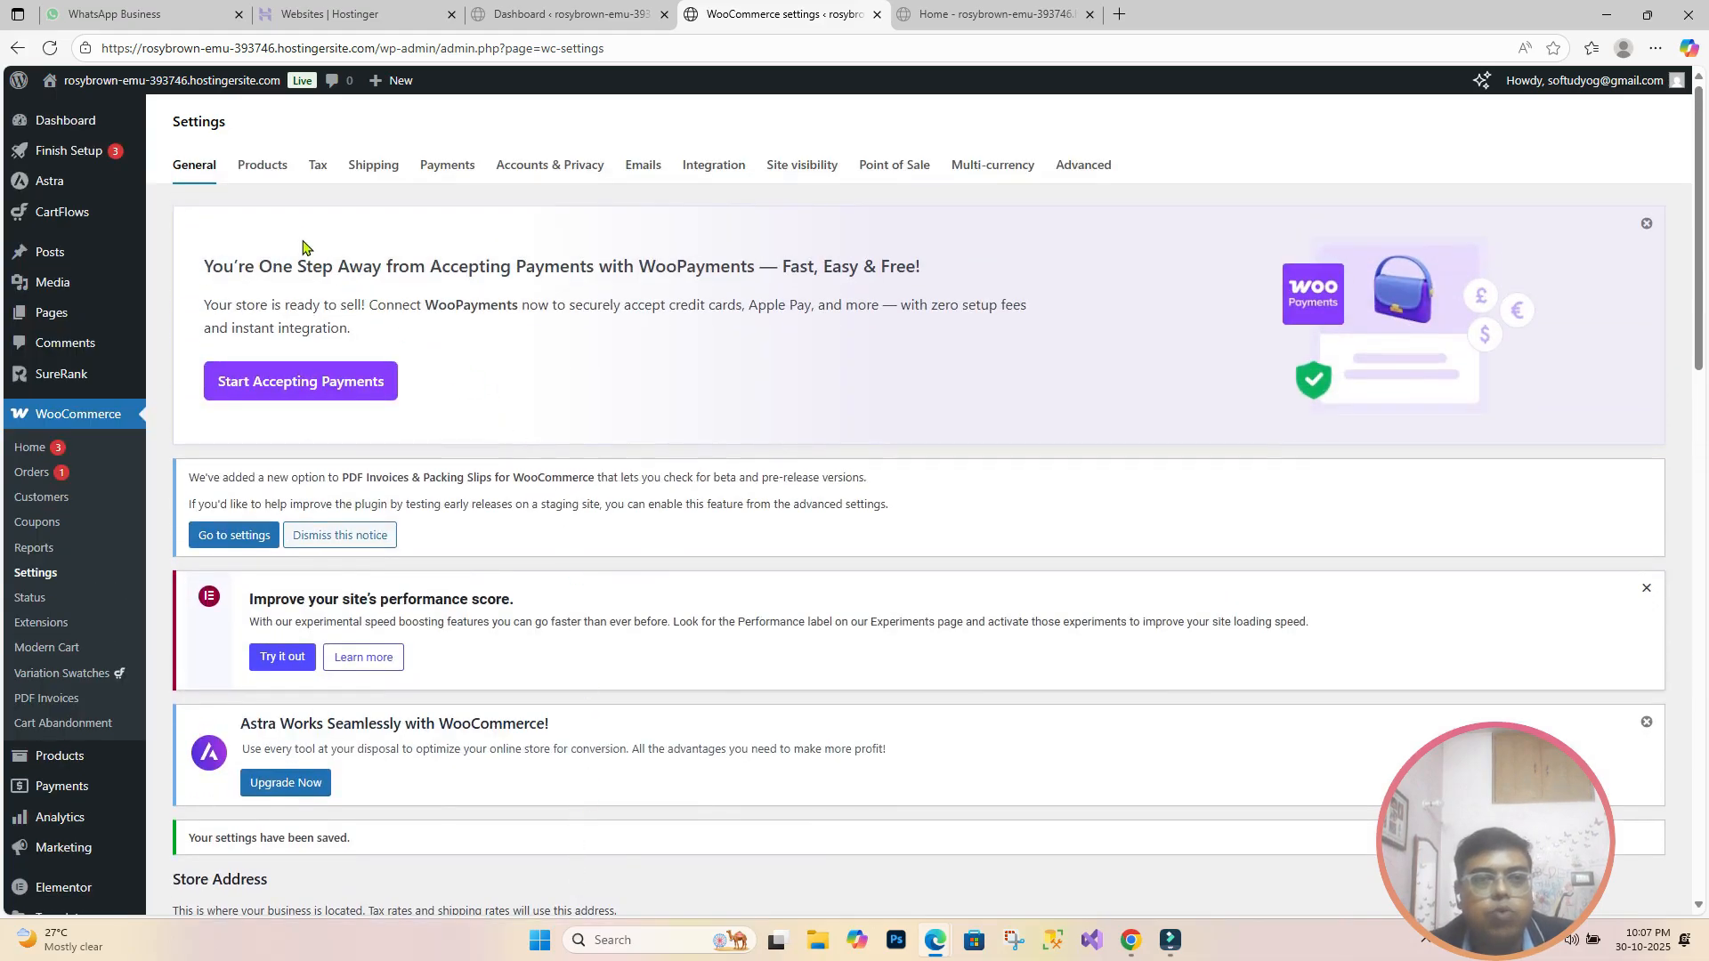
Step: Go to Tax > Standard rates and insert a new empty rate row
{"action": "left_click", "coordinate": [320, 172]}
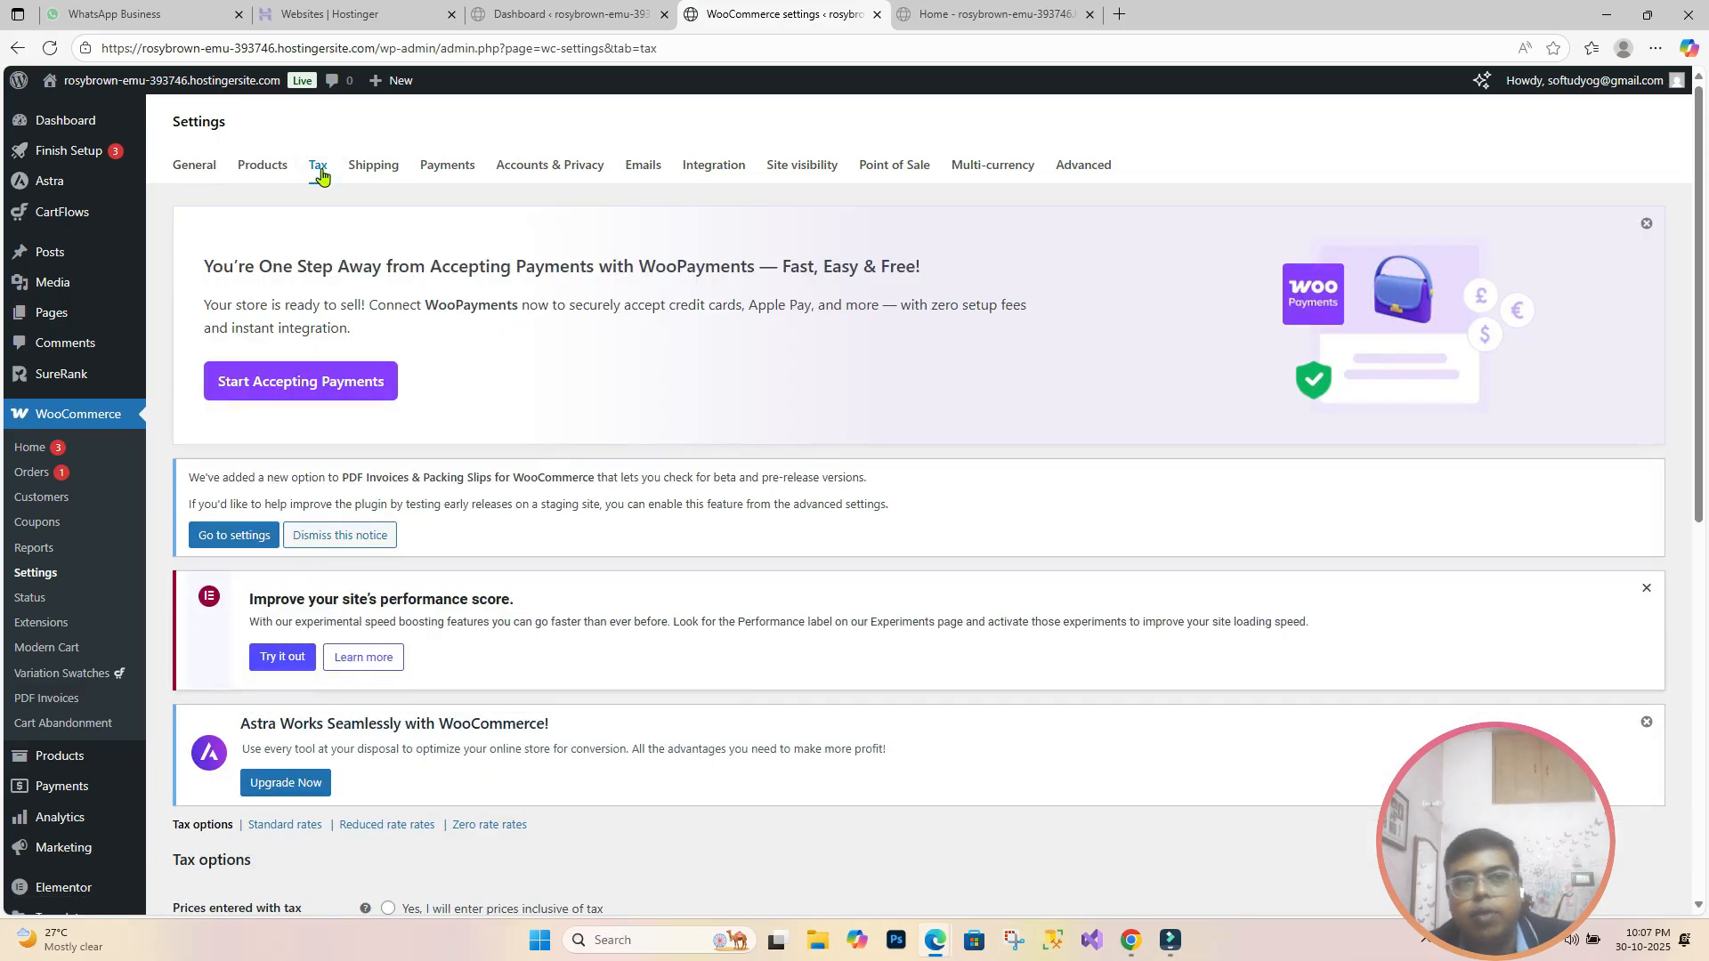
{"action": "scroll", "coordinate": [485, 569], "scroll_direction": "down", "scroll_amount": 4}
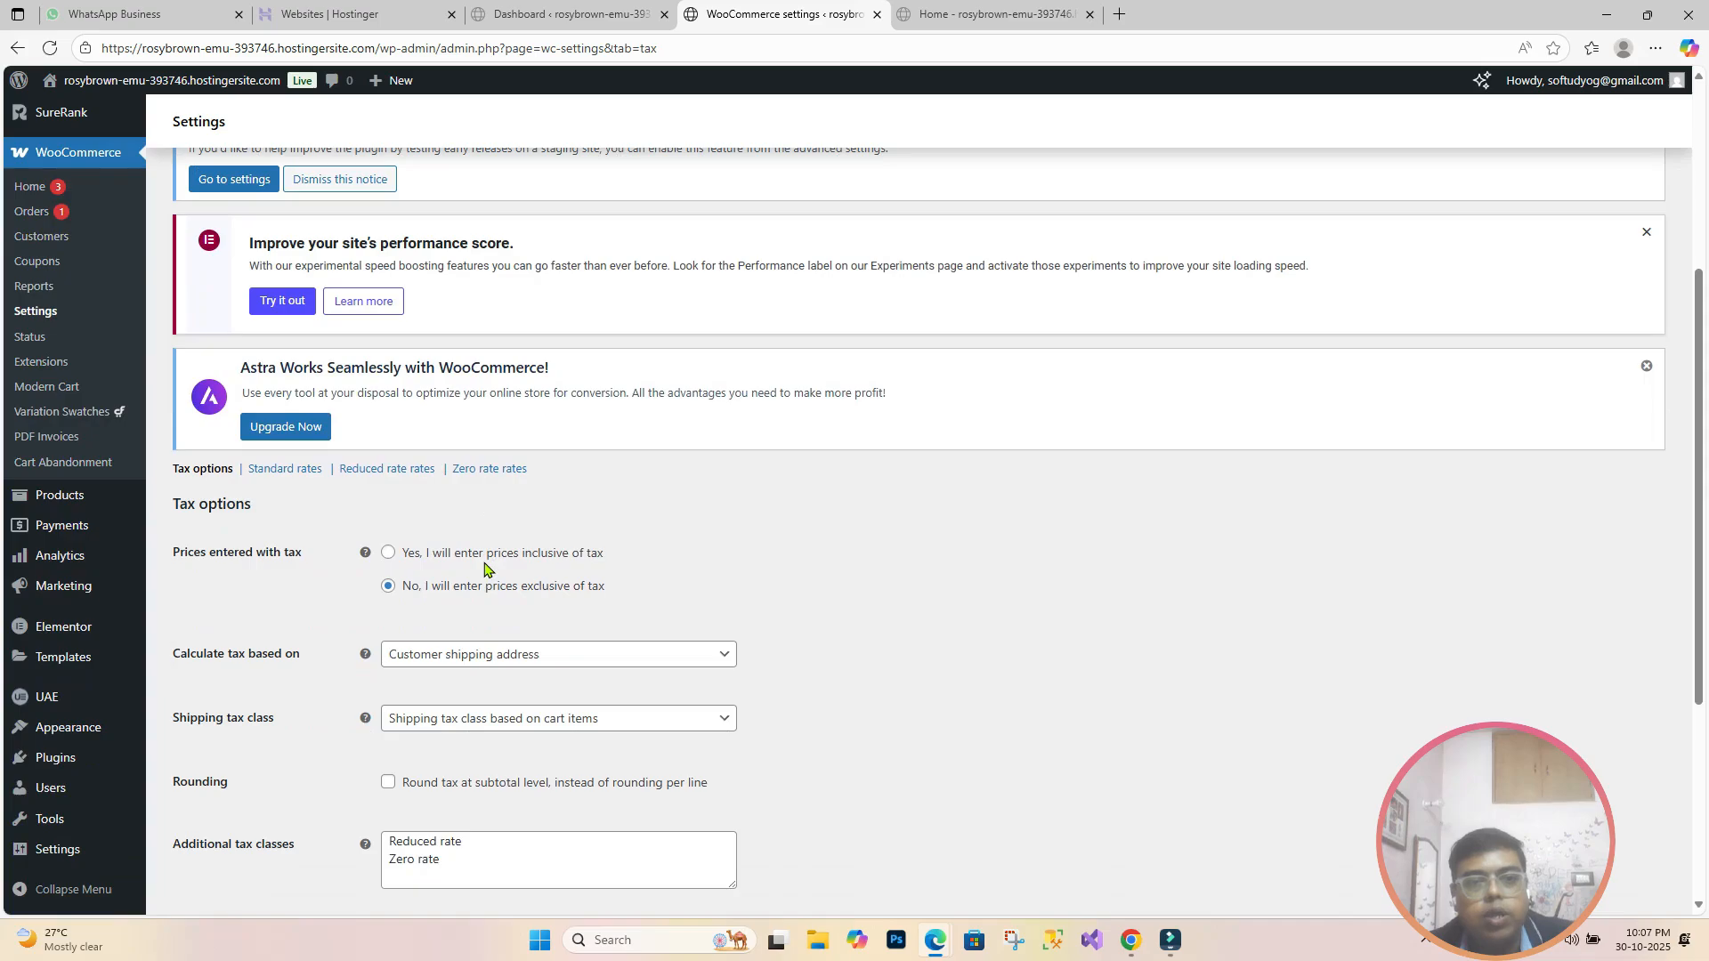
{"action": "left_click", "coordinate": [281, 477]}
{"action": "scroll", "coordinate": [269, 778], "scroll_direction": "down", "scroll_amount": 3}
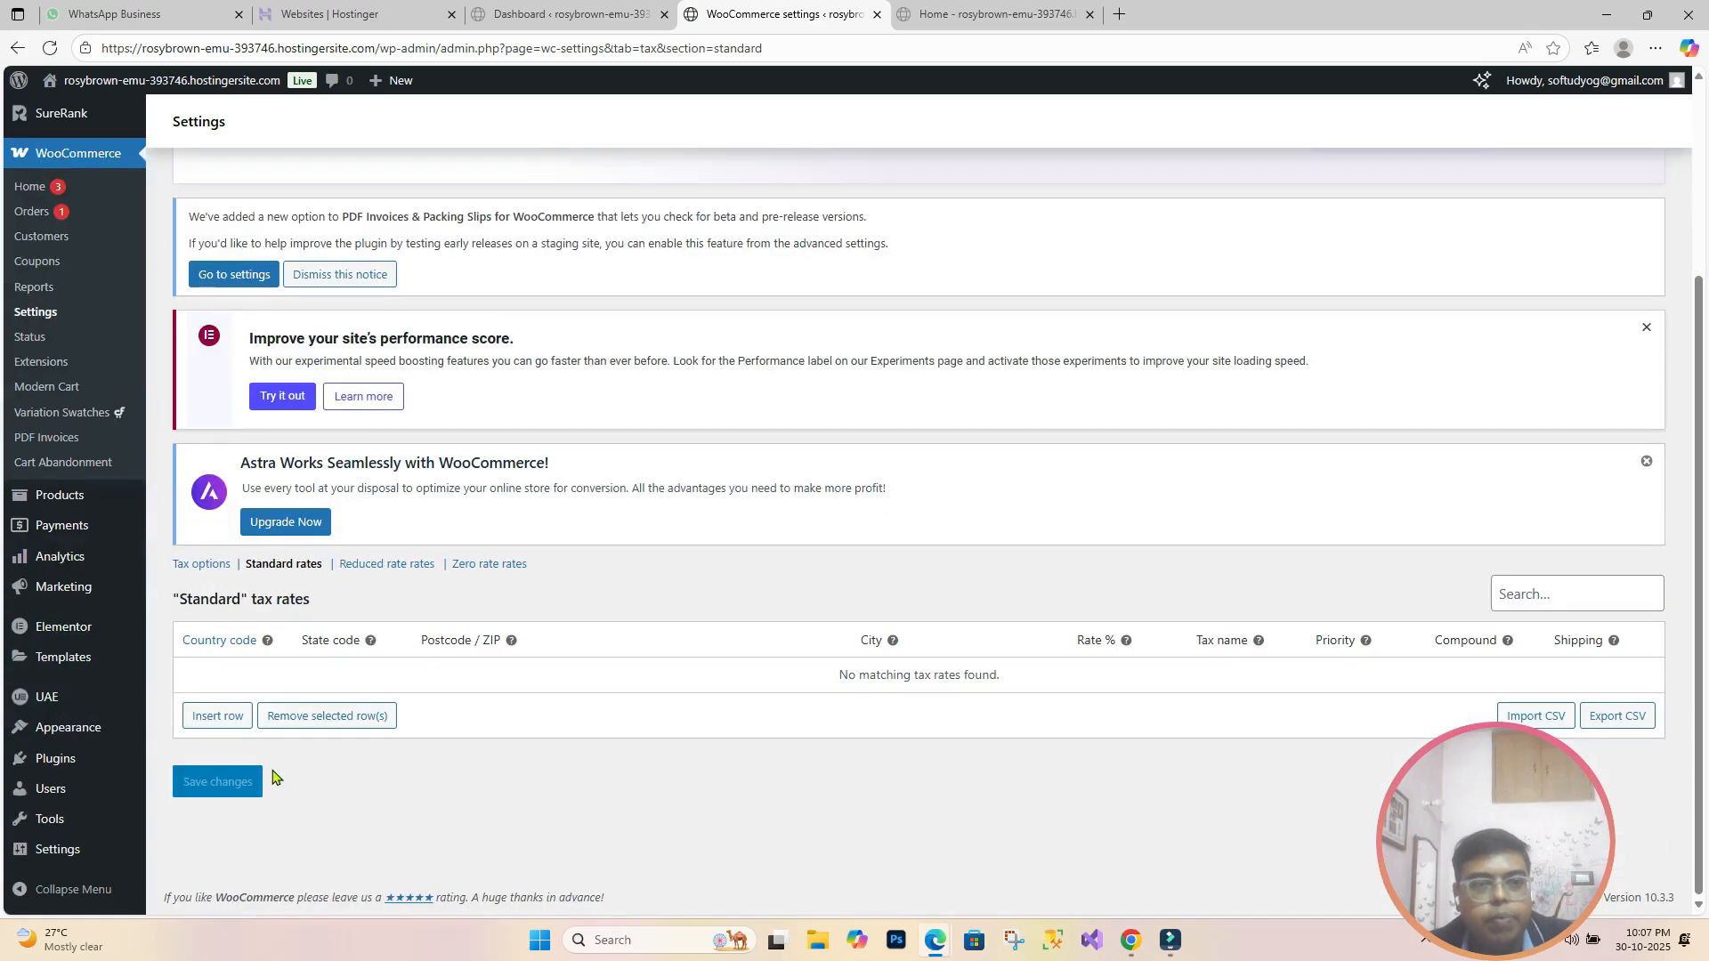
{"action": "left_click", "coordinate": [196, 726]}
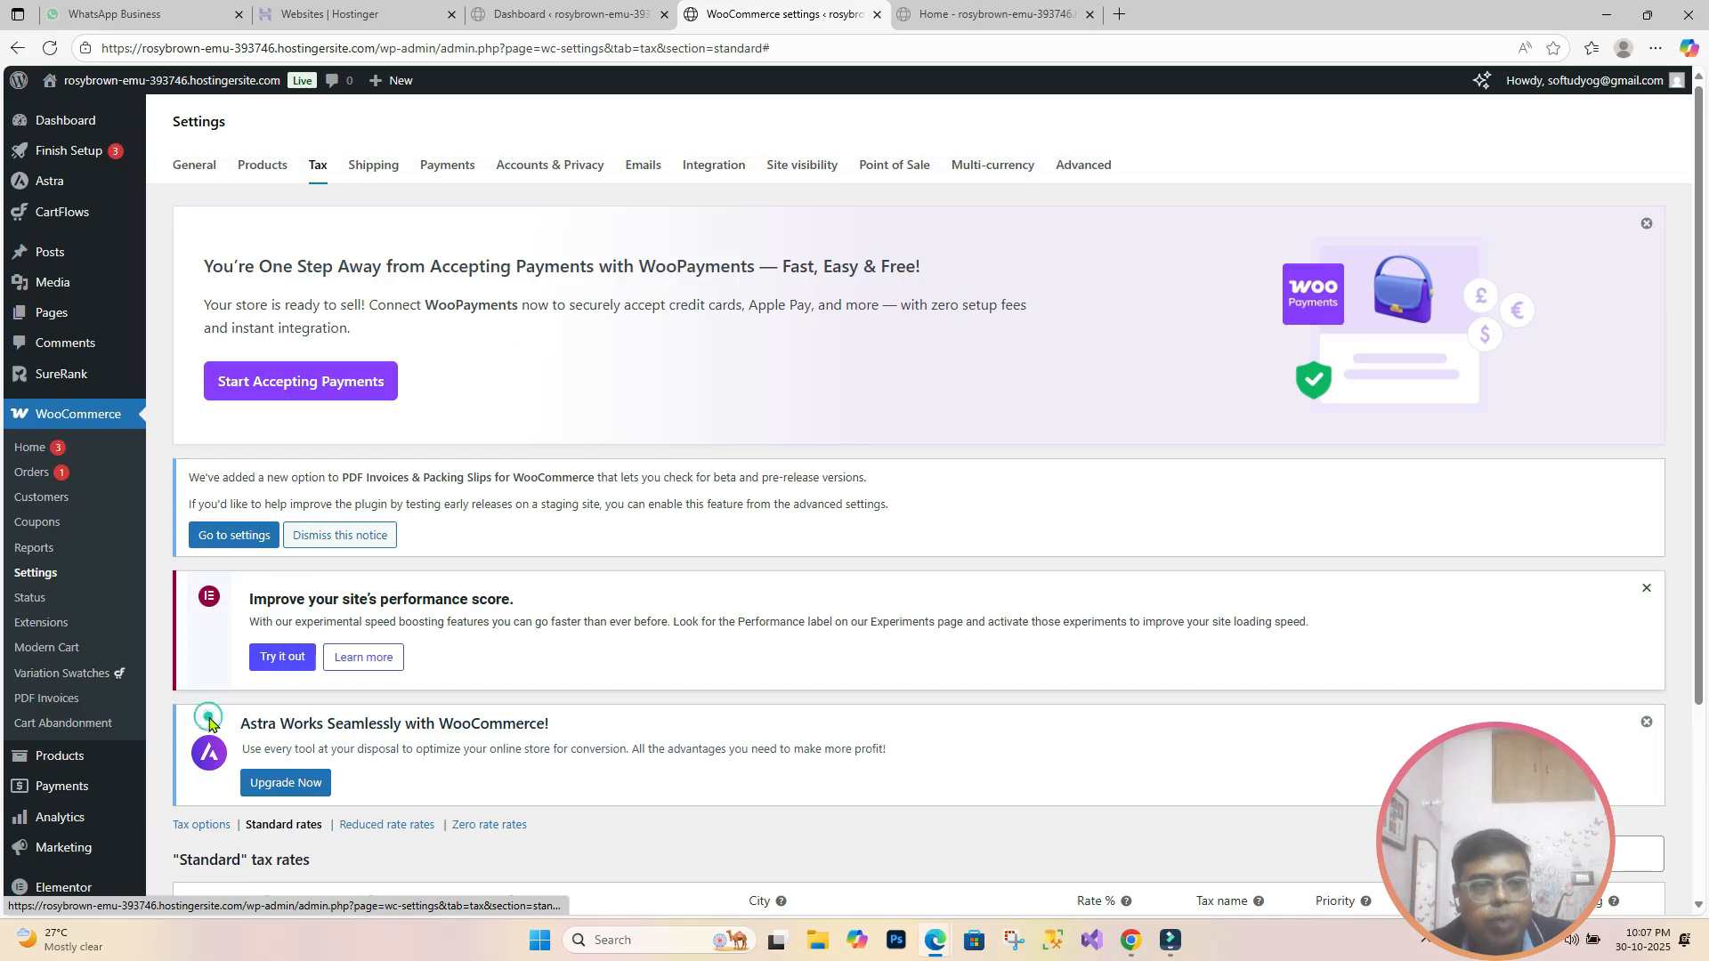
Step: Fill the row with India, West Bengal, rate 2.5, tax name CGST, and save
{"action": "scroll", "coordinate": [528, 715], "scroll_direction": "down", "scroll_amount": 3}
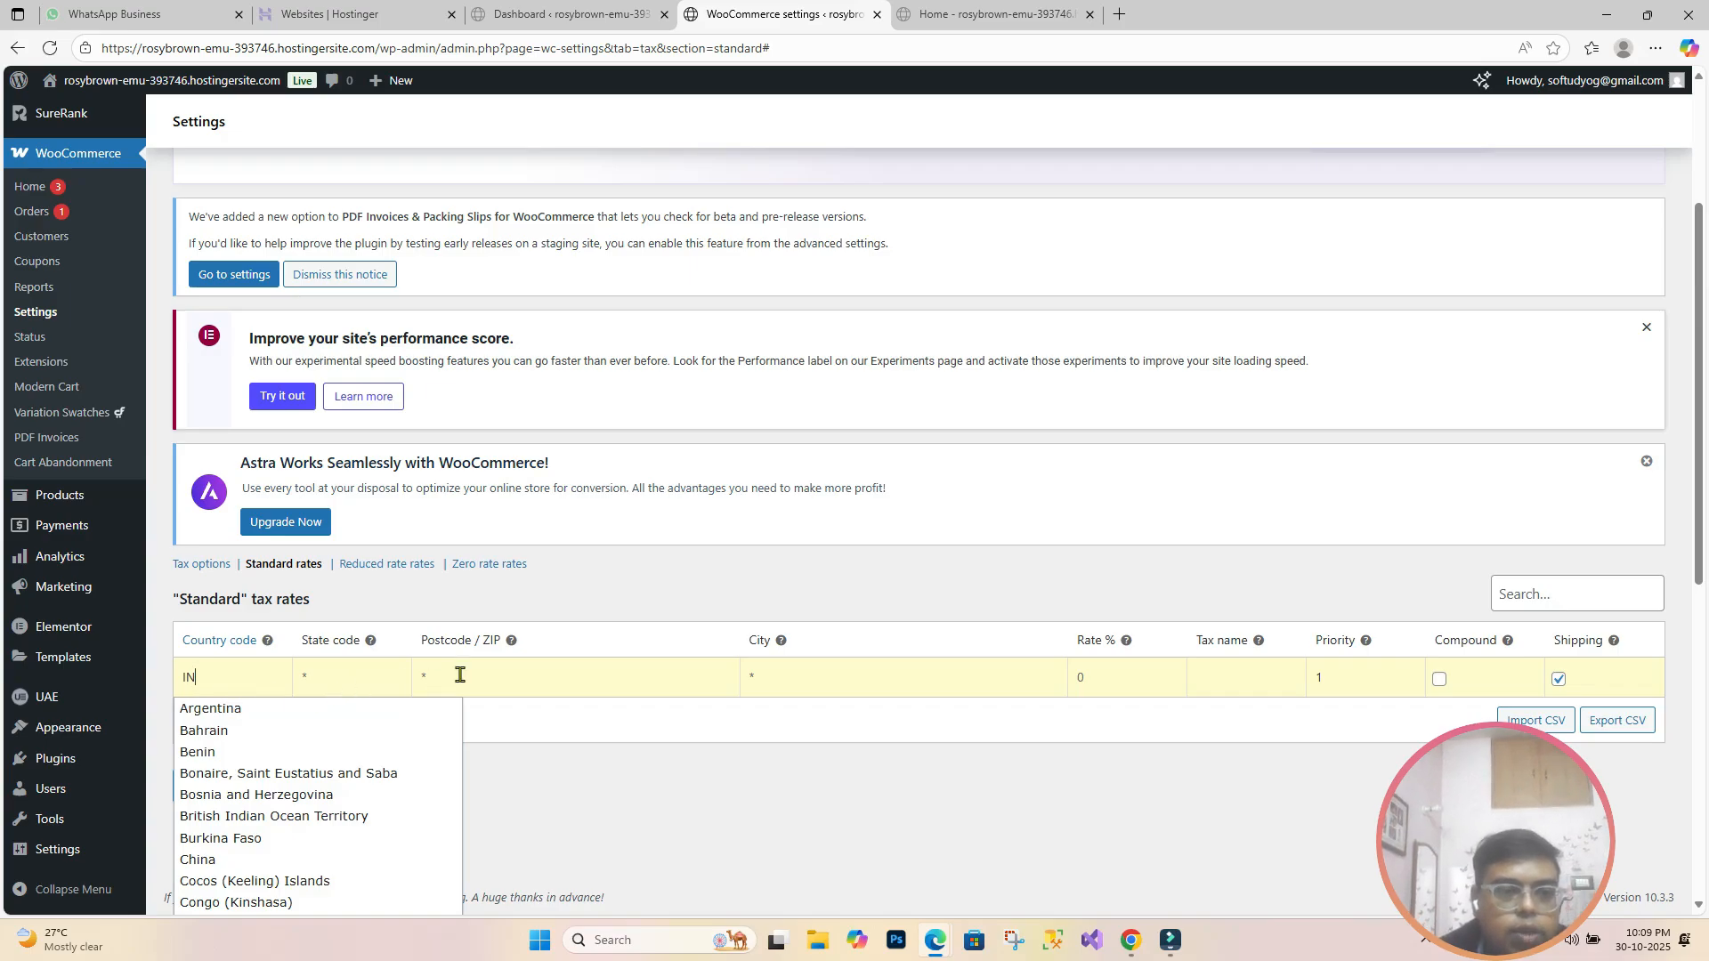
{"action": "scroll", "coordinate": [461, 675], "scroll_direction": "down", "scroll_amount": 1}
{"action": "scroll", "coordinate": [267, 681], "scroll_direction": "down", "scroll_amount": 2}
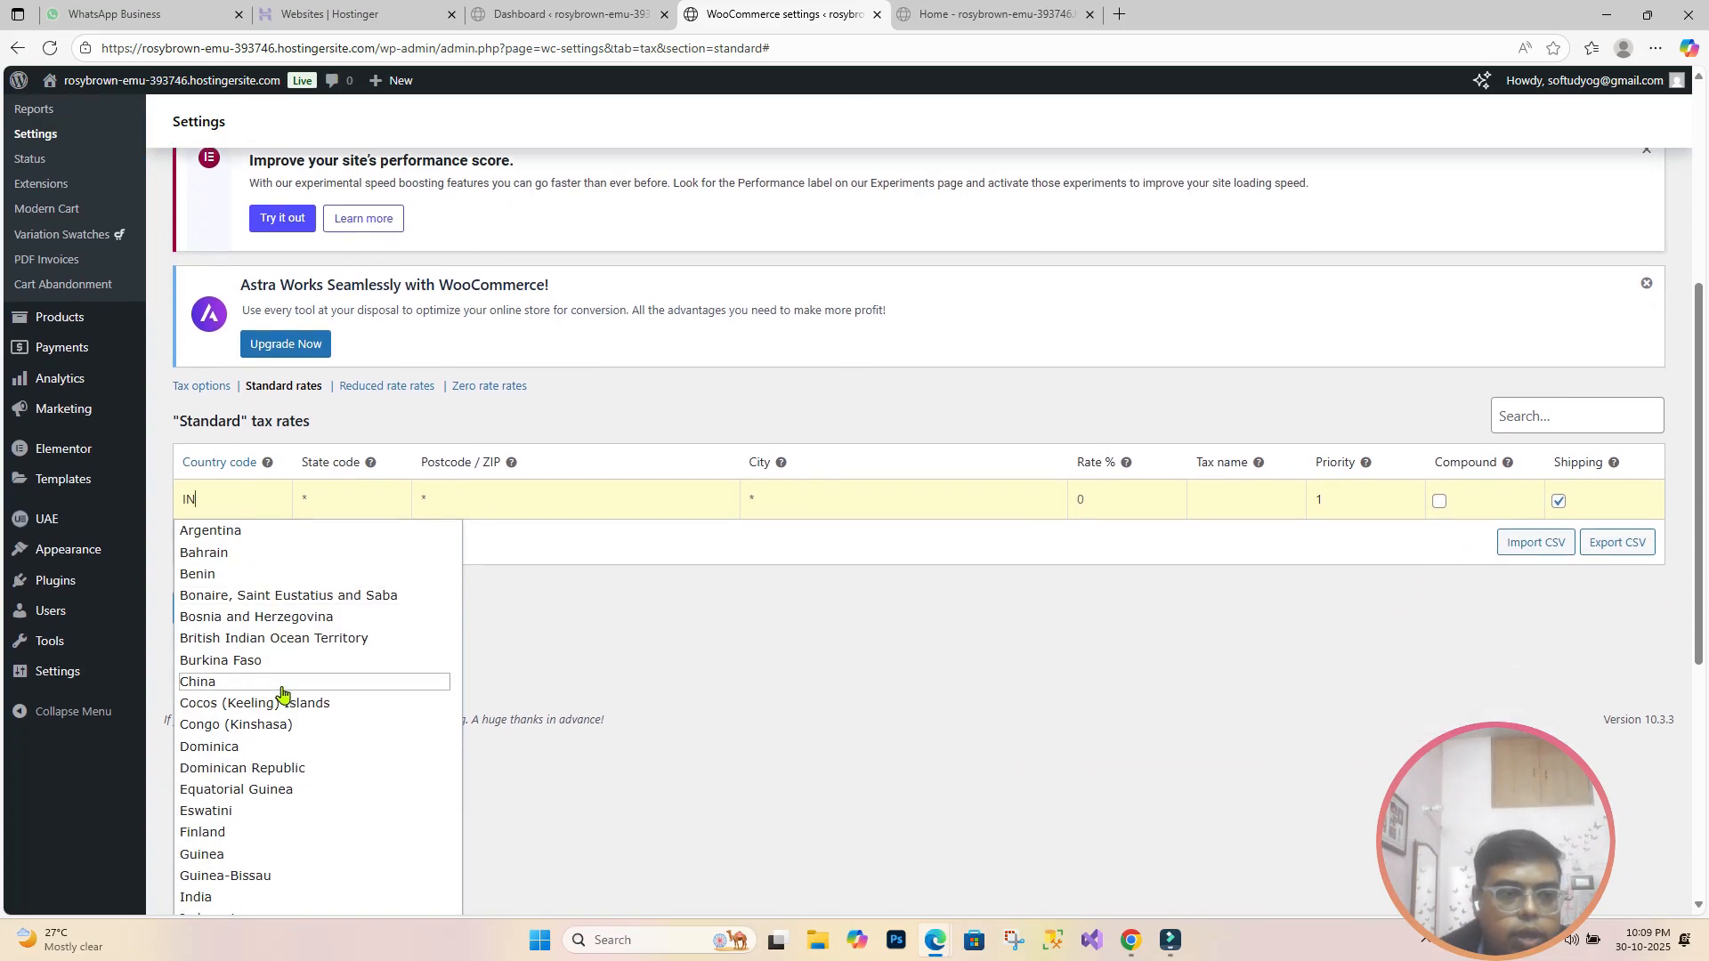
{"action": "left_click", "coordinate": [242, 812]}
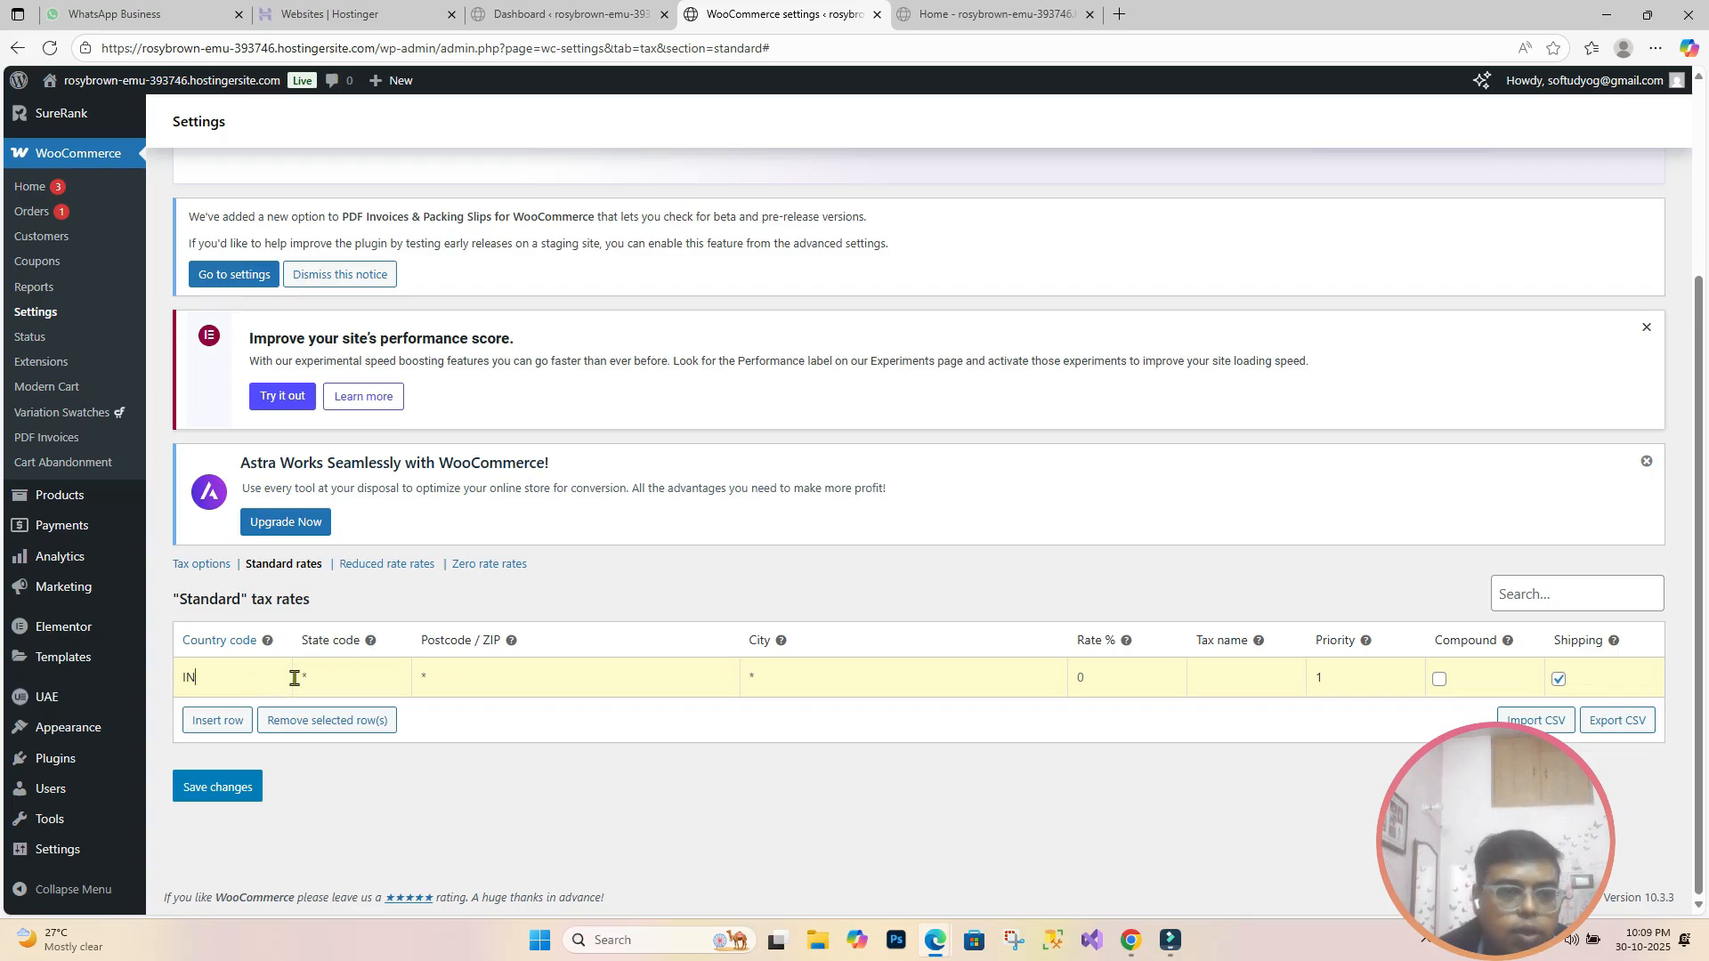
{"action": "left_click", "coordinate": [321, 677]}
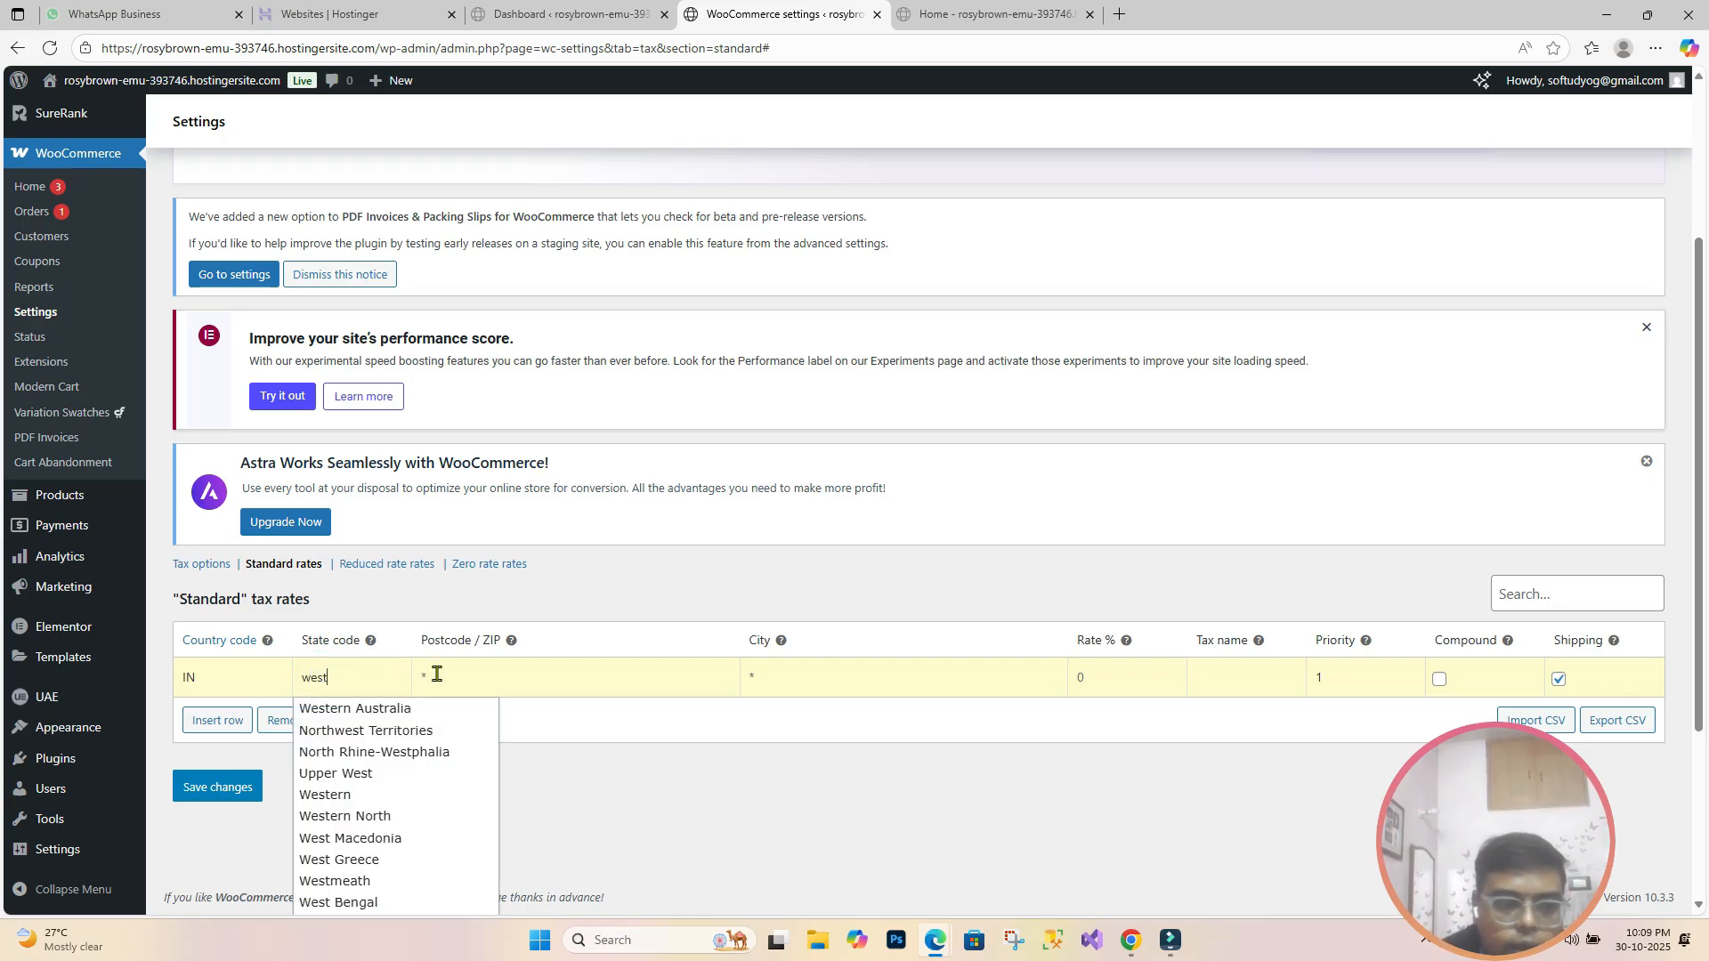
{"action": "type", "text": "ben"}
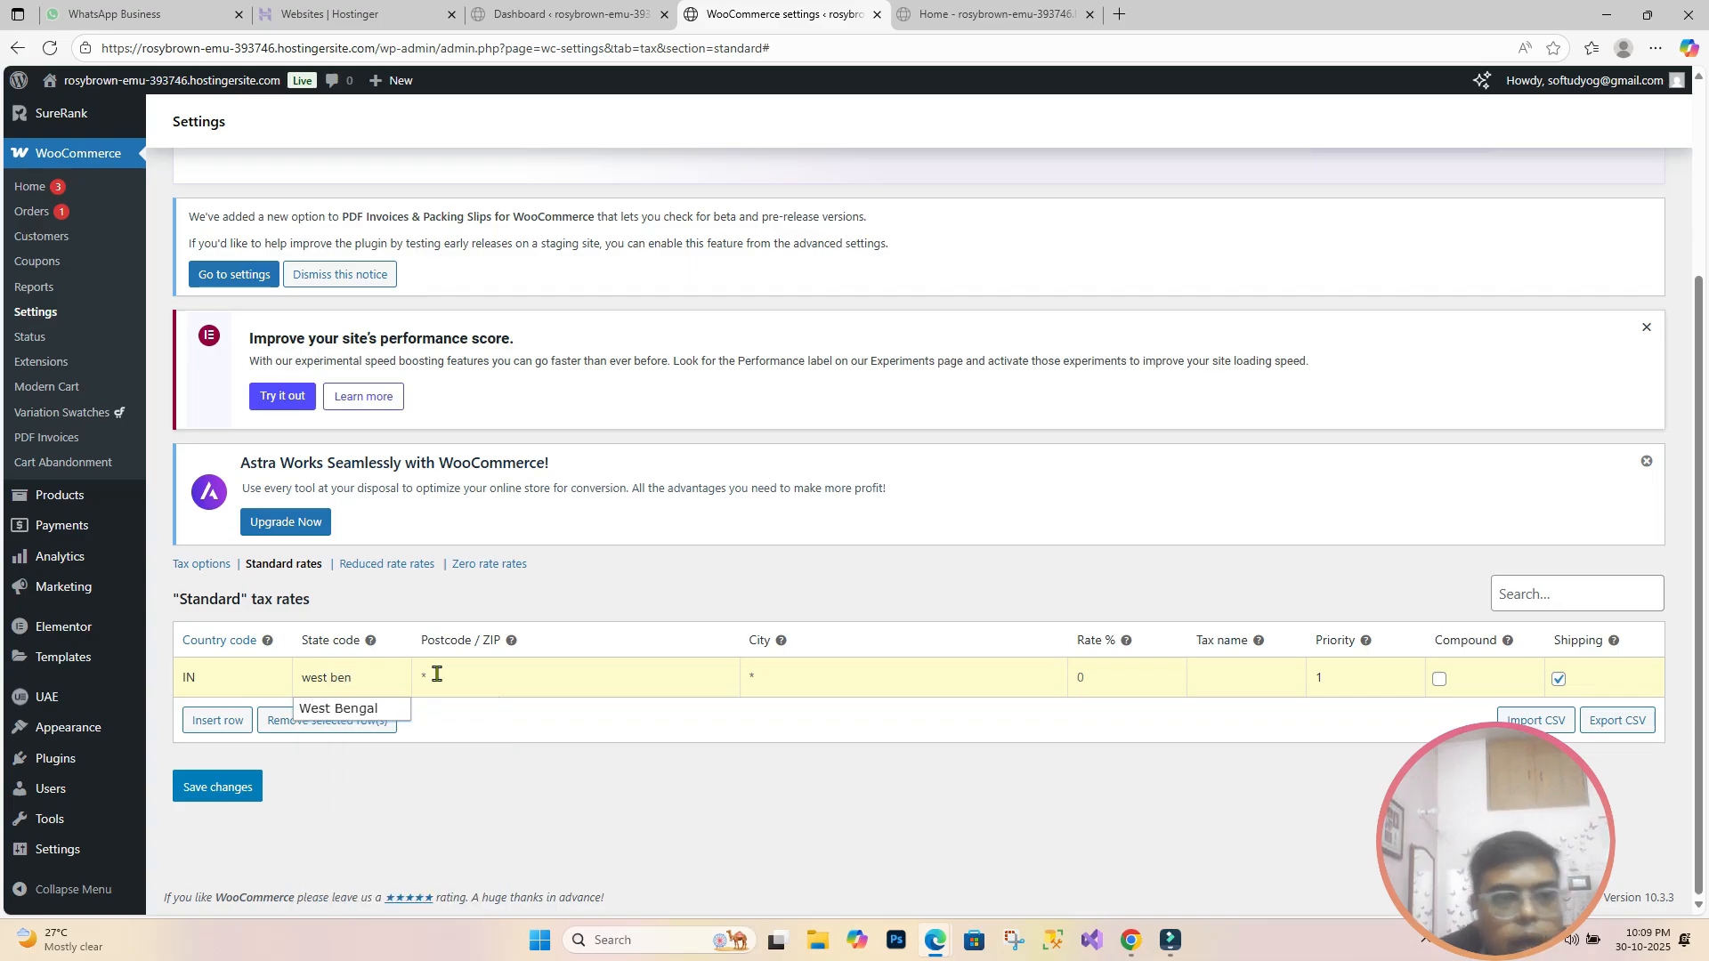
{"action": "left_click", "coordinate": [358, 710]}
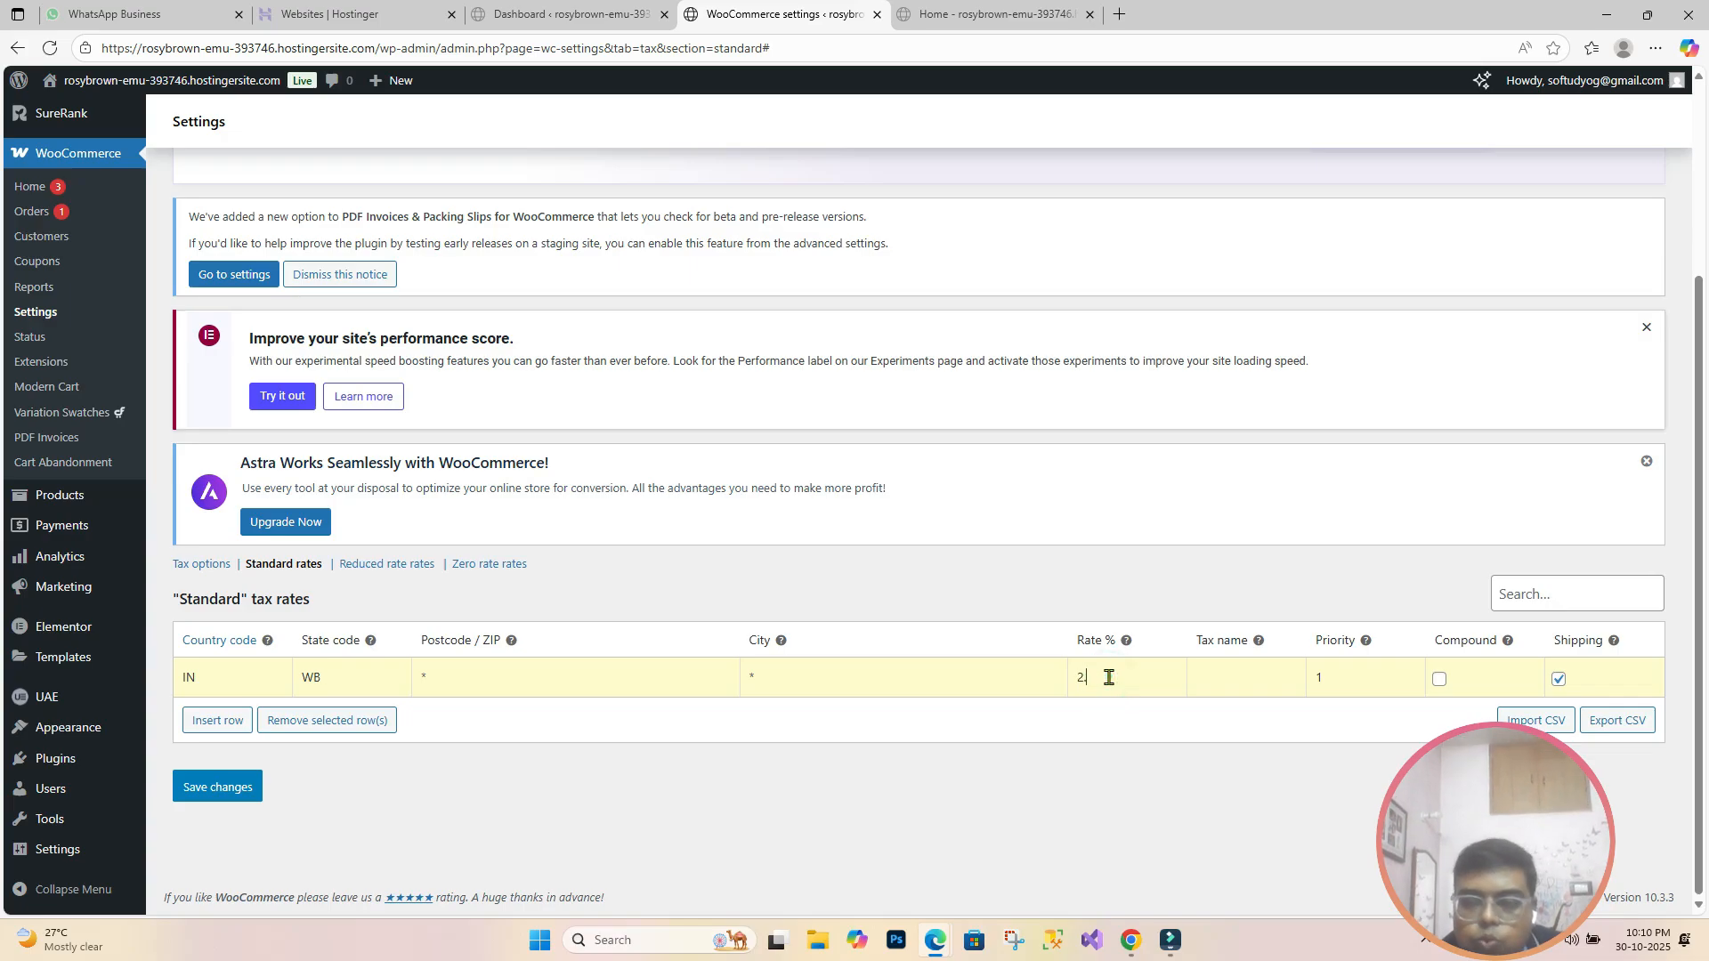
{"action": "left_click", "coordinate": [1217, 681]}
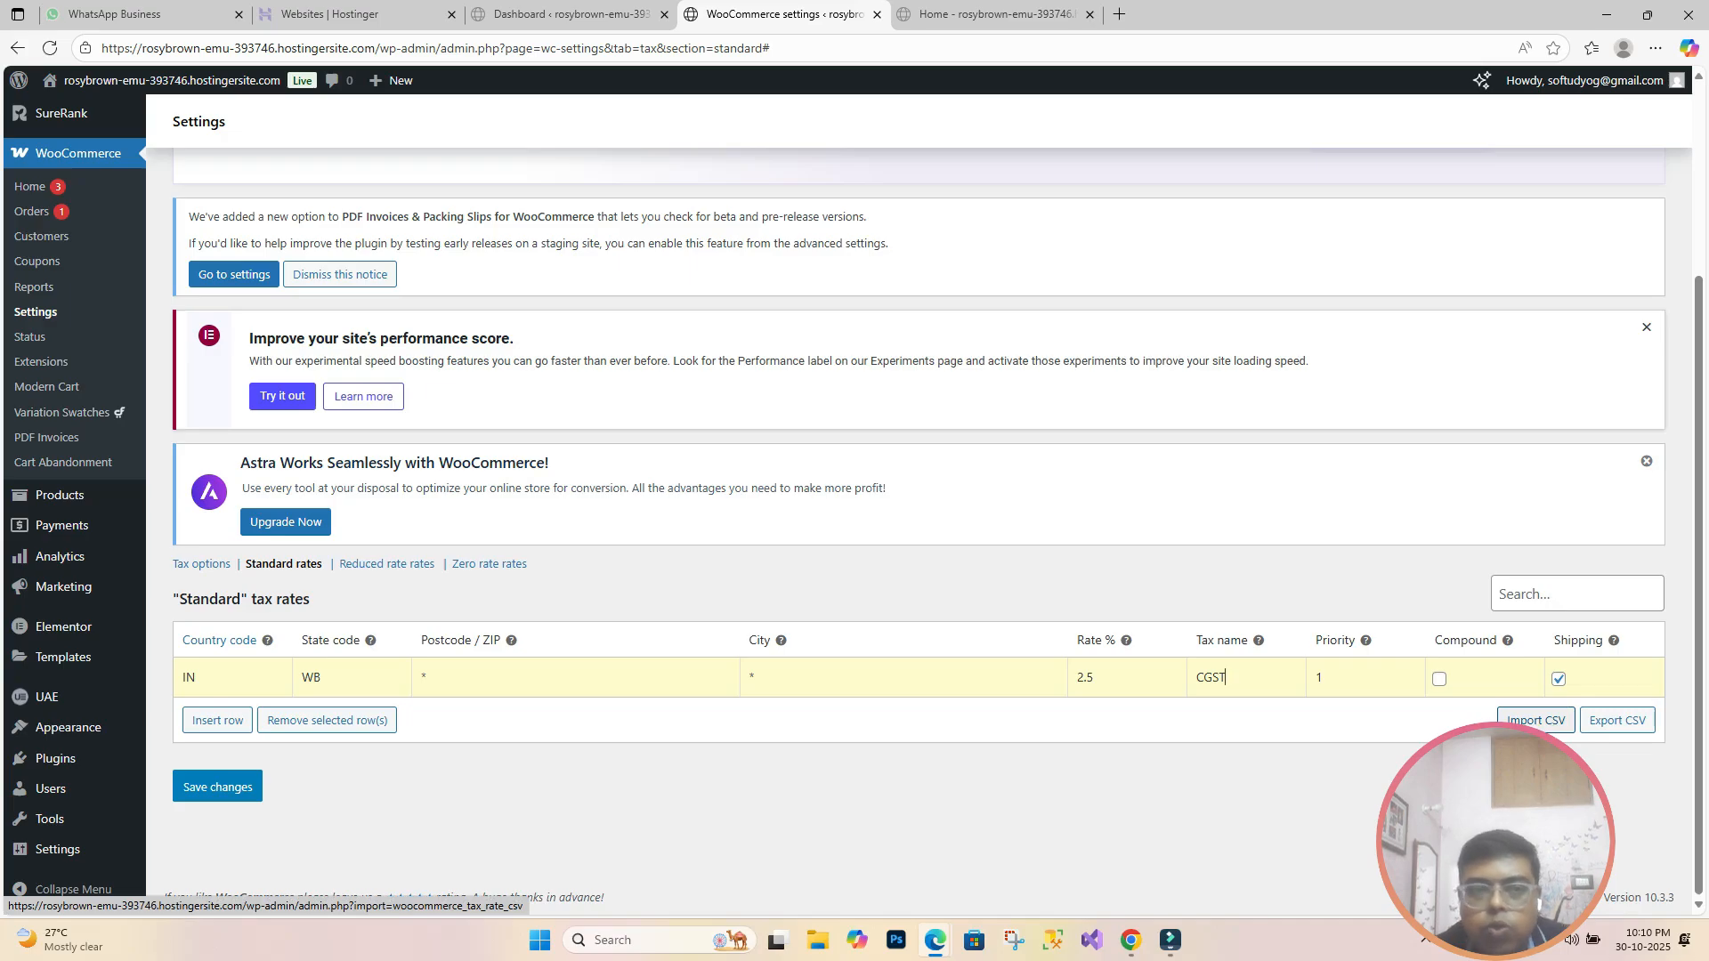
{"action": "left_click", "coordinate": [249, 797]}
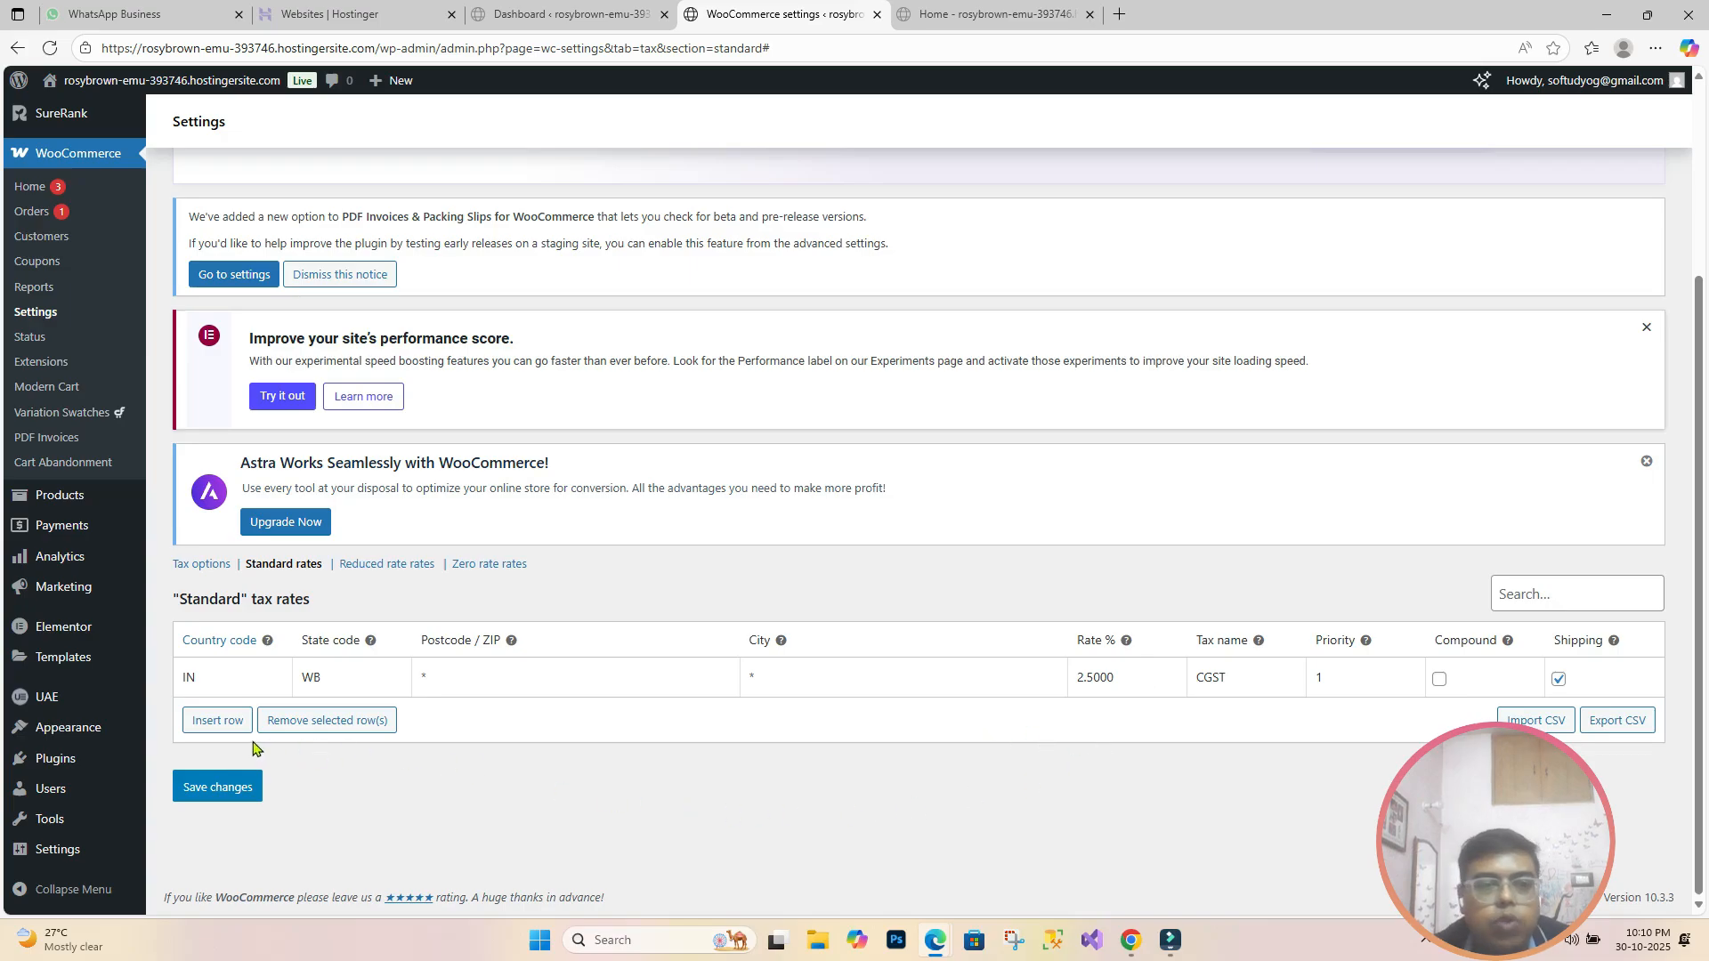
Step: Insert a rate row for IN, WB at 2.5% named SGST with priority 2, and save
{"action": "left_click", "coordinate": [222, 738]}
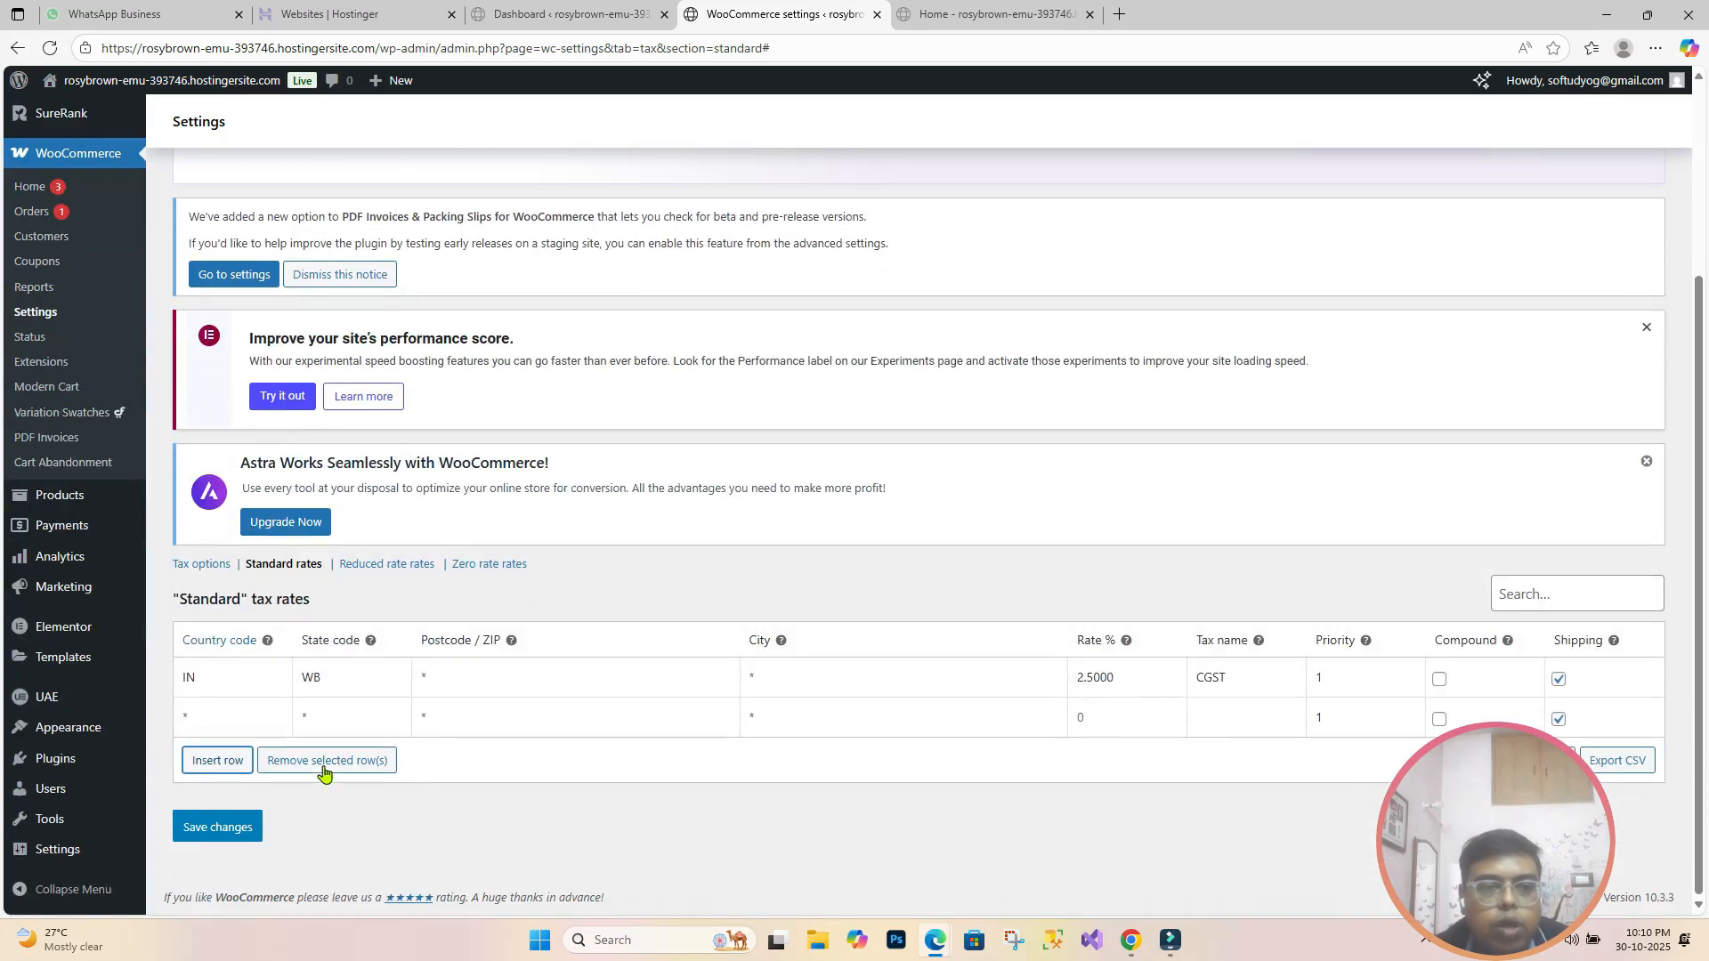
{"action": "left_click", "coordinate": [259, 721]}
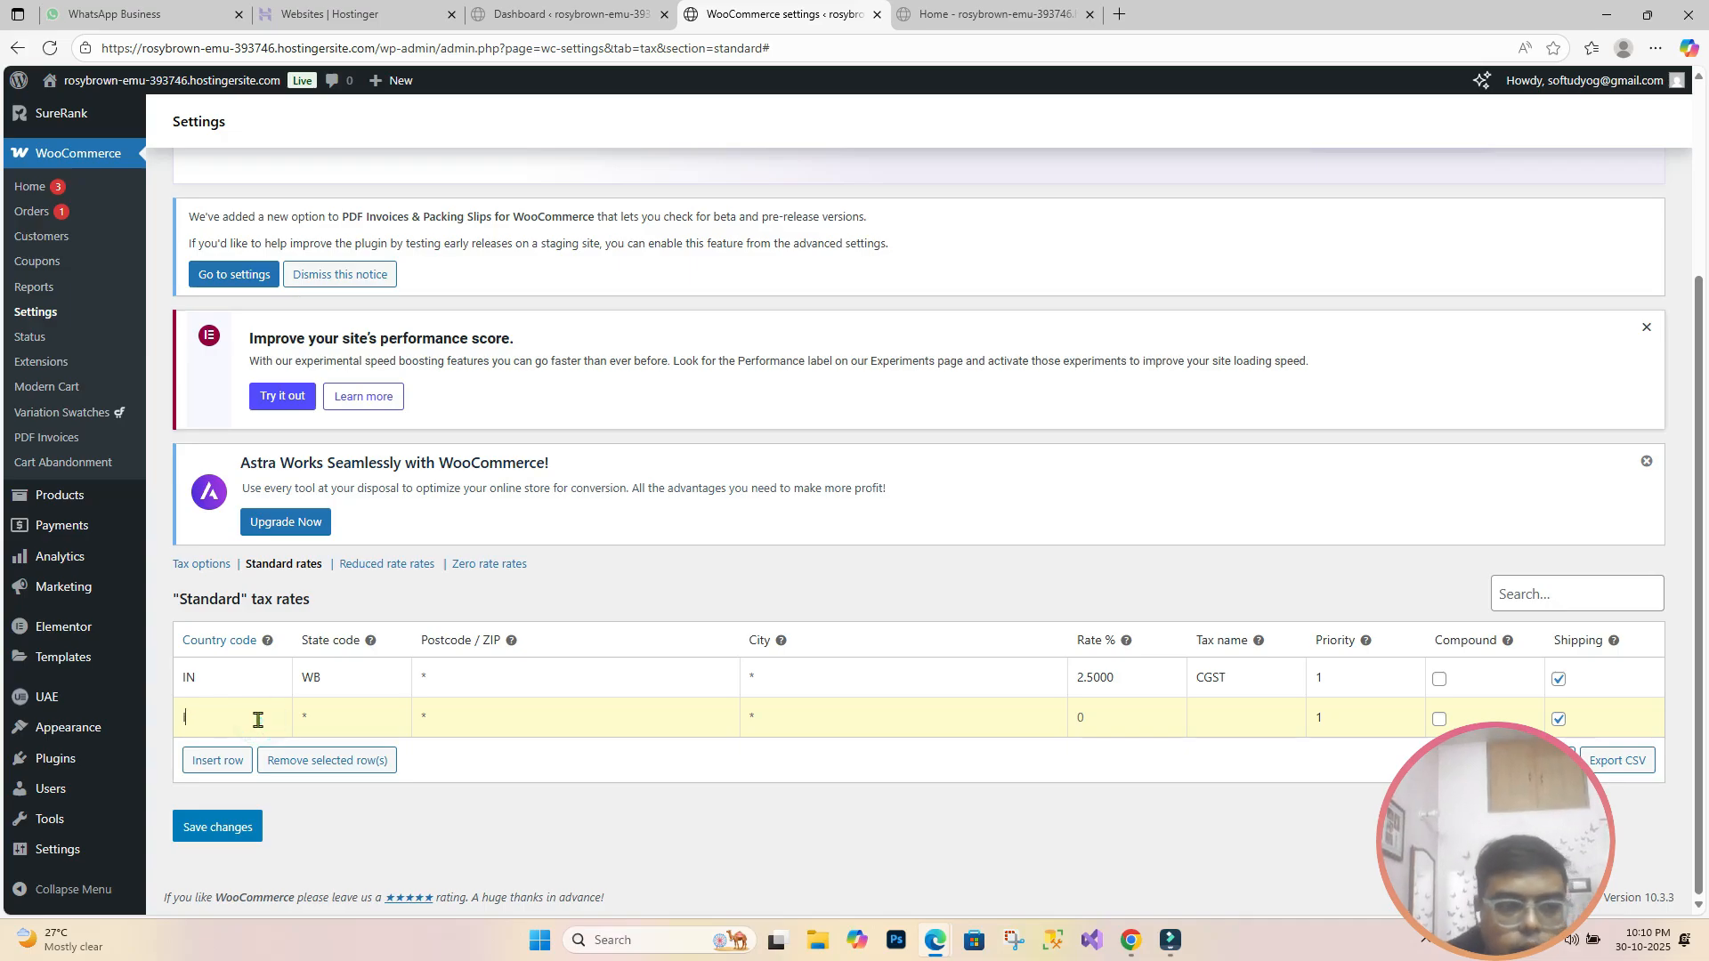
{"action": "type", "text": "IN"}
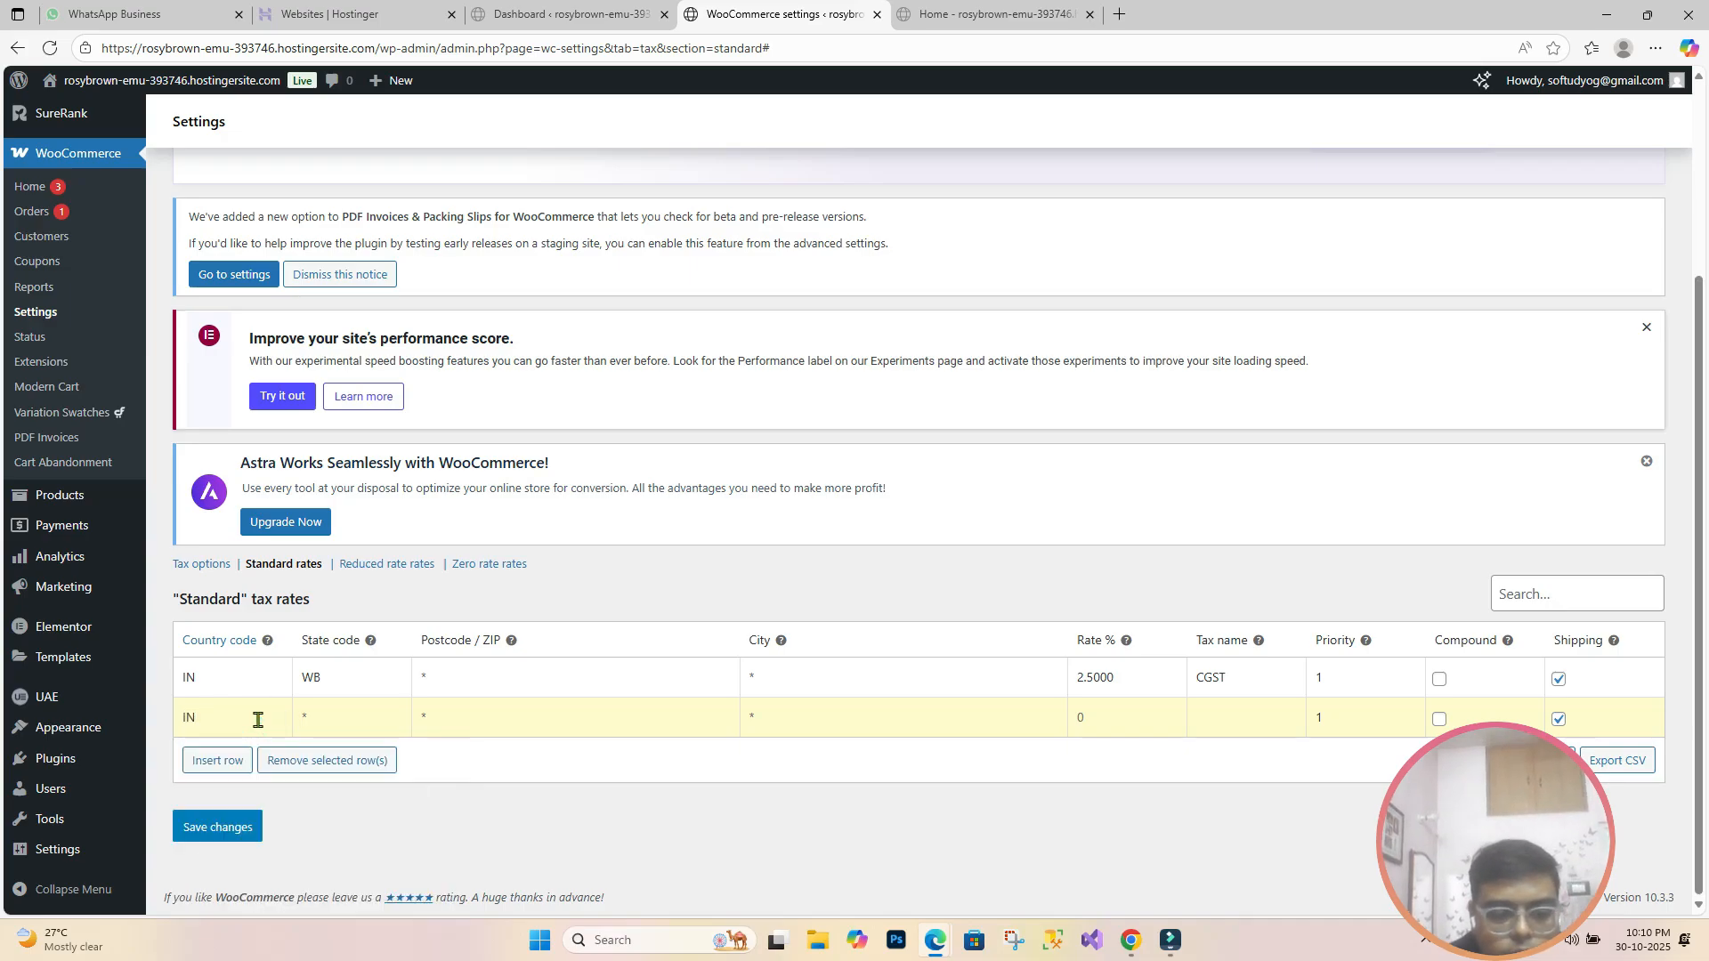
{"action": "key", "text": "Tab"}
{"action": "type", "text": "Wb"}
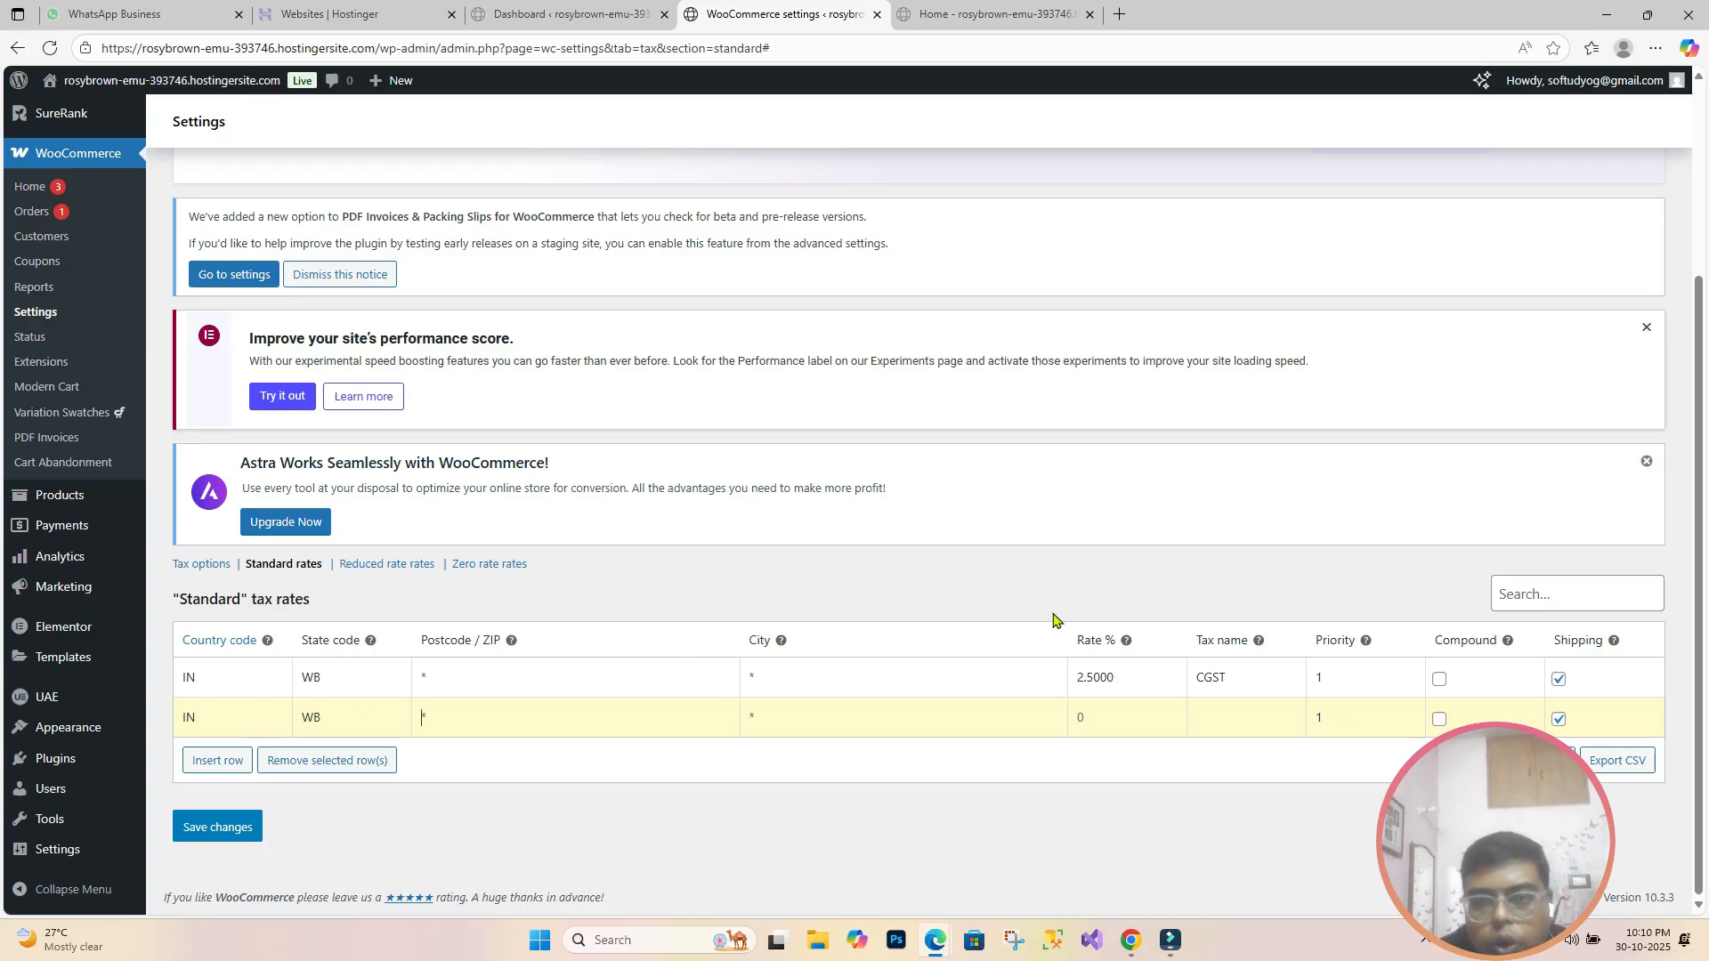
{"action": "left_click", "coordinate": [1088, 718]}
{"action": "type", "text": "2.5"}
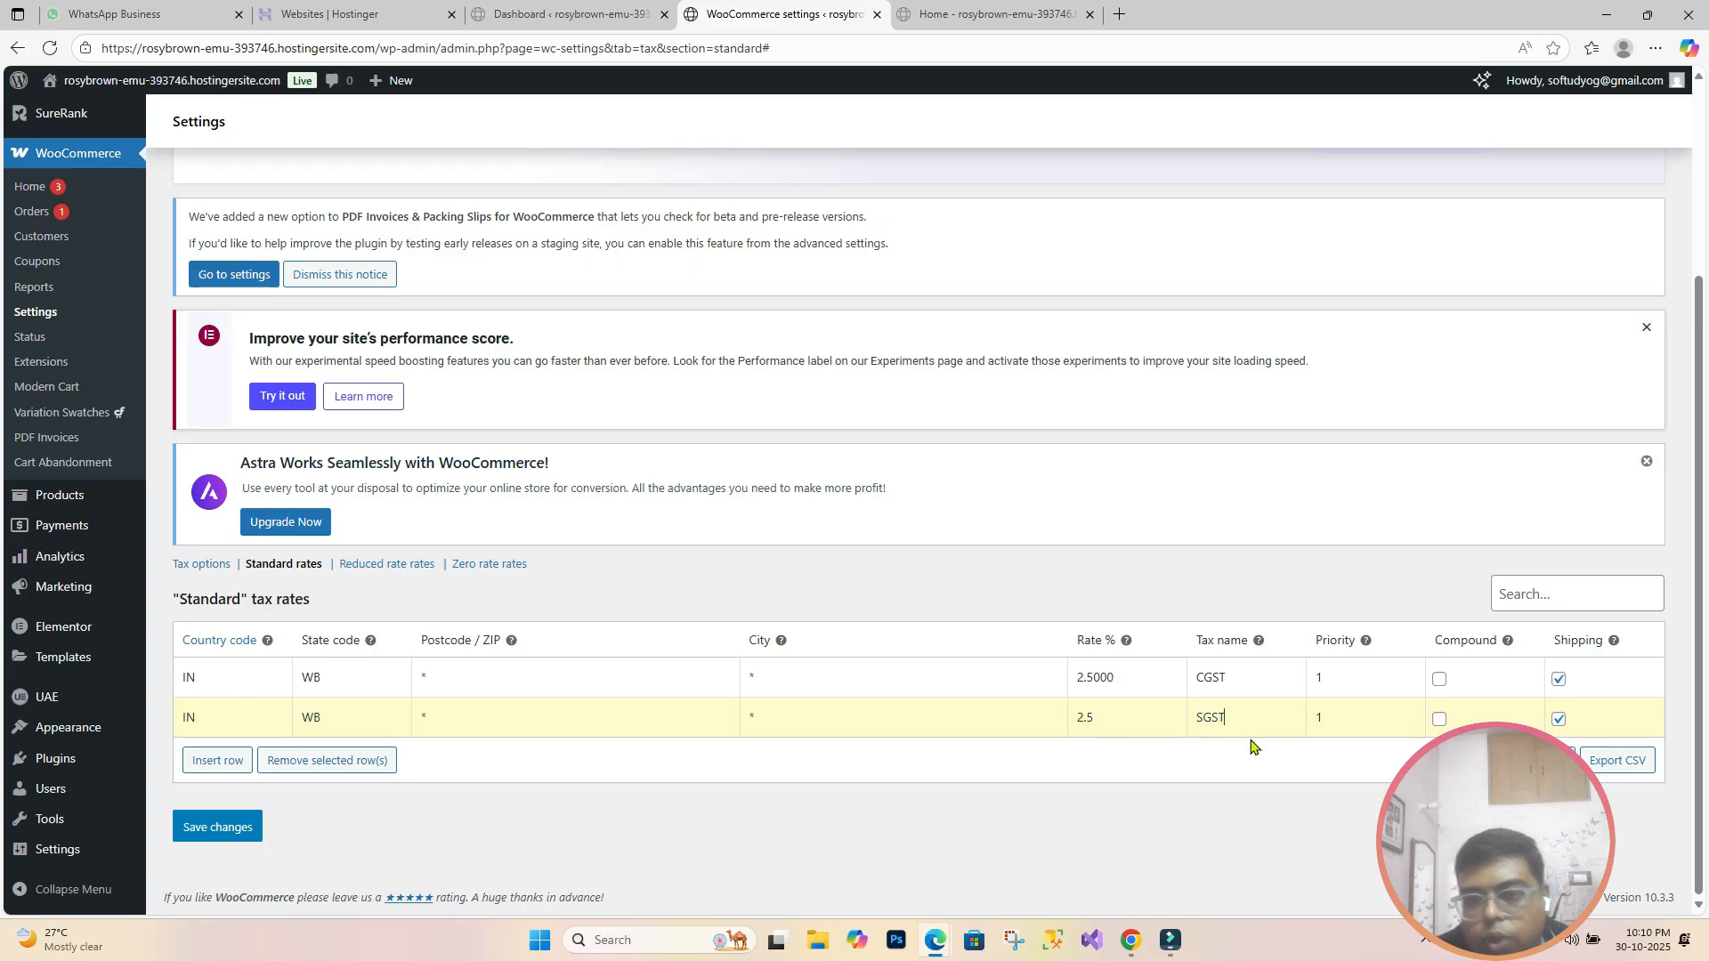
{"action": "left_click", "coordinate": [1332, 722]}
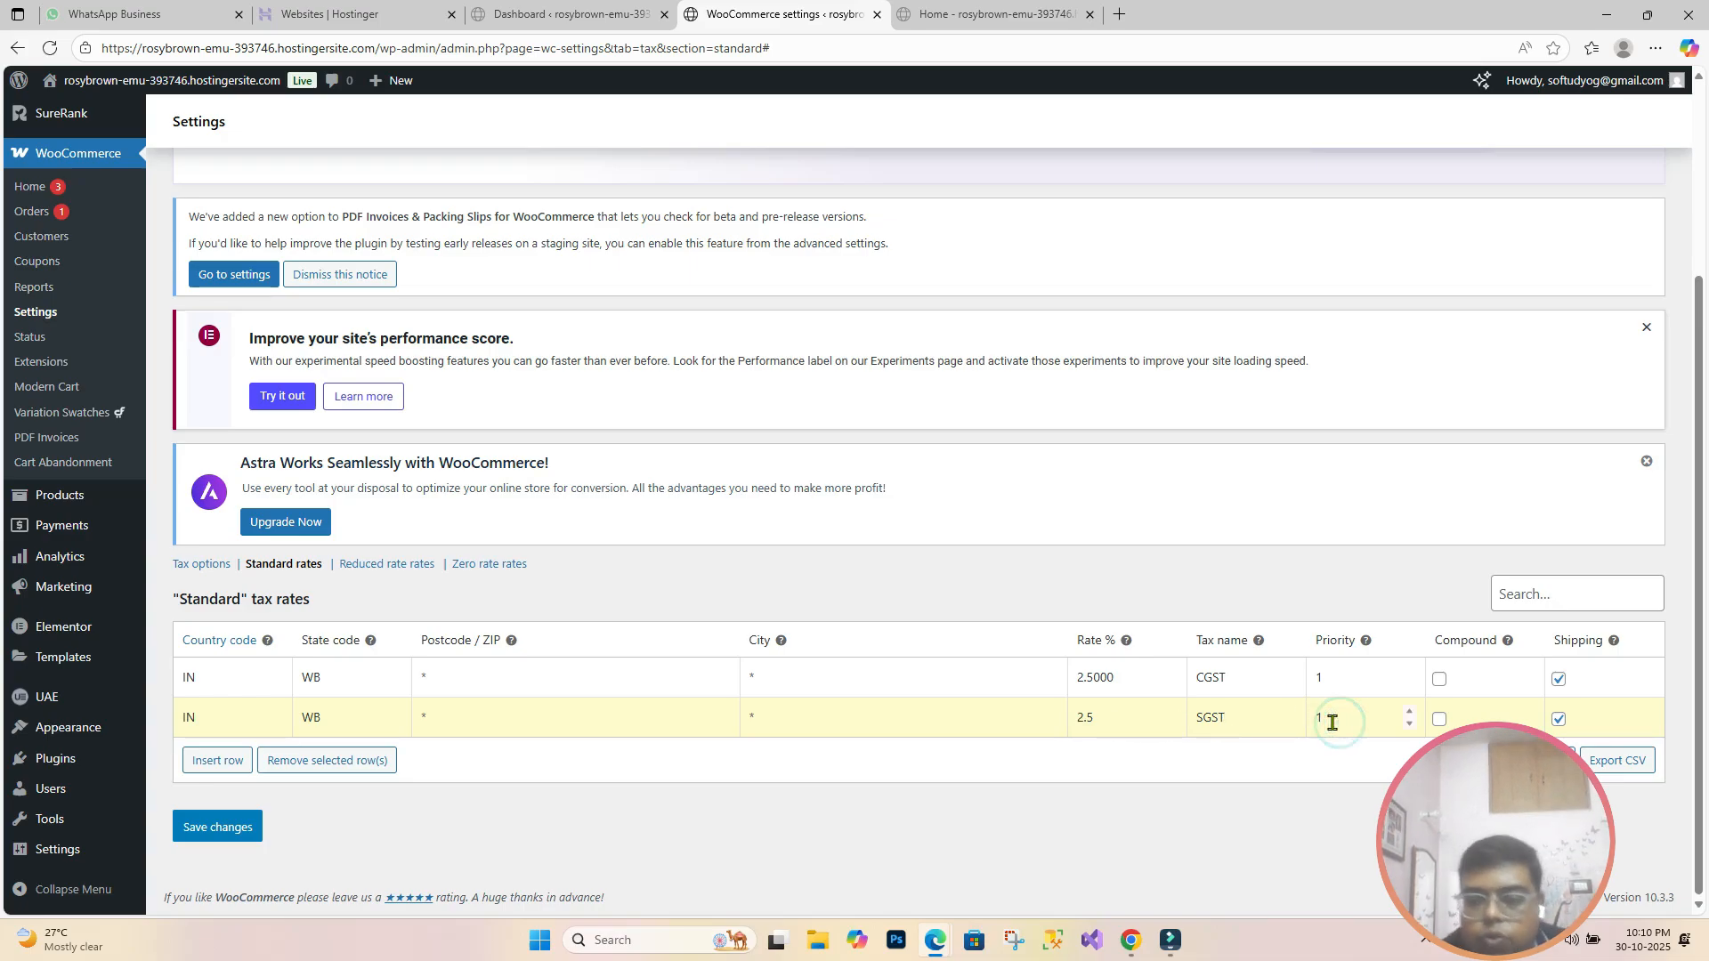
{"action": "key", "text": "BackSpace"}
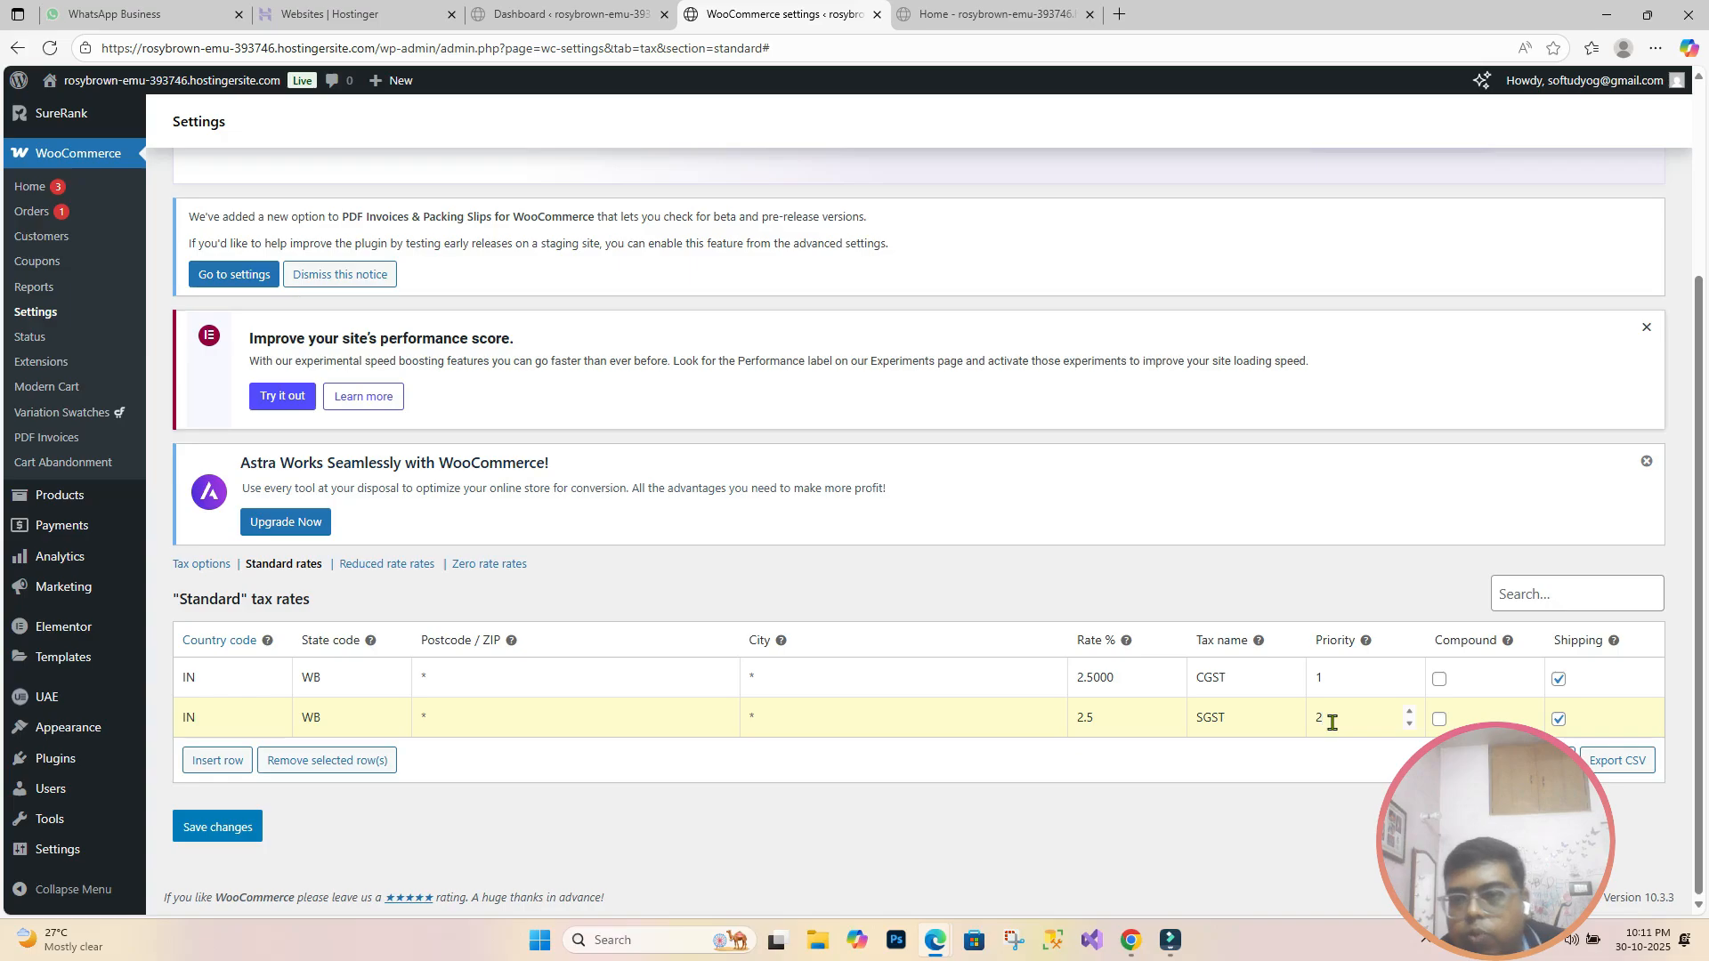
{"action": "left_click", "coordinate": [224, 827]}
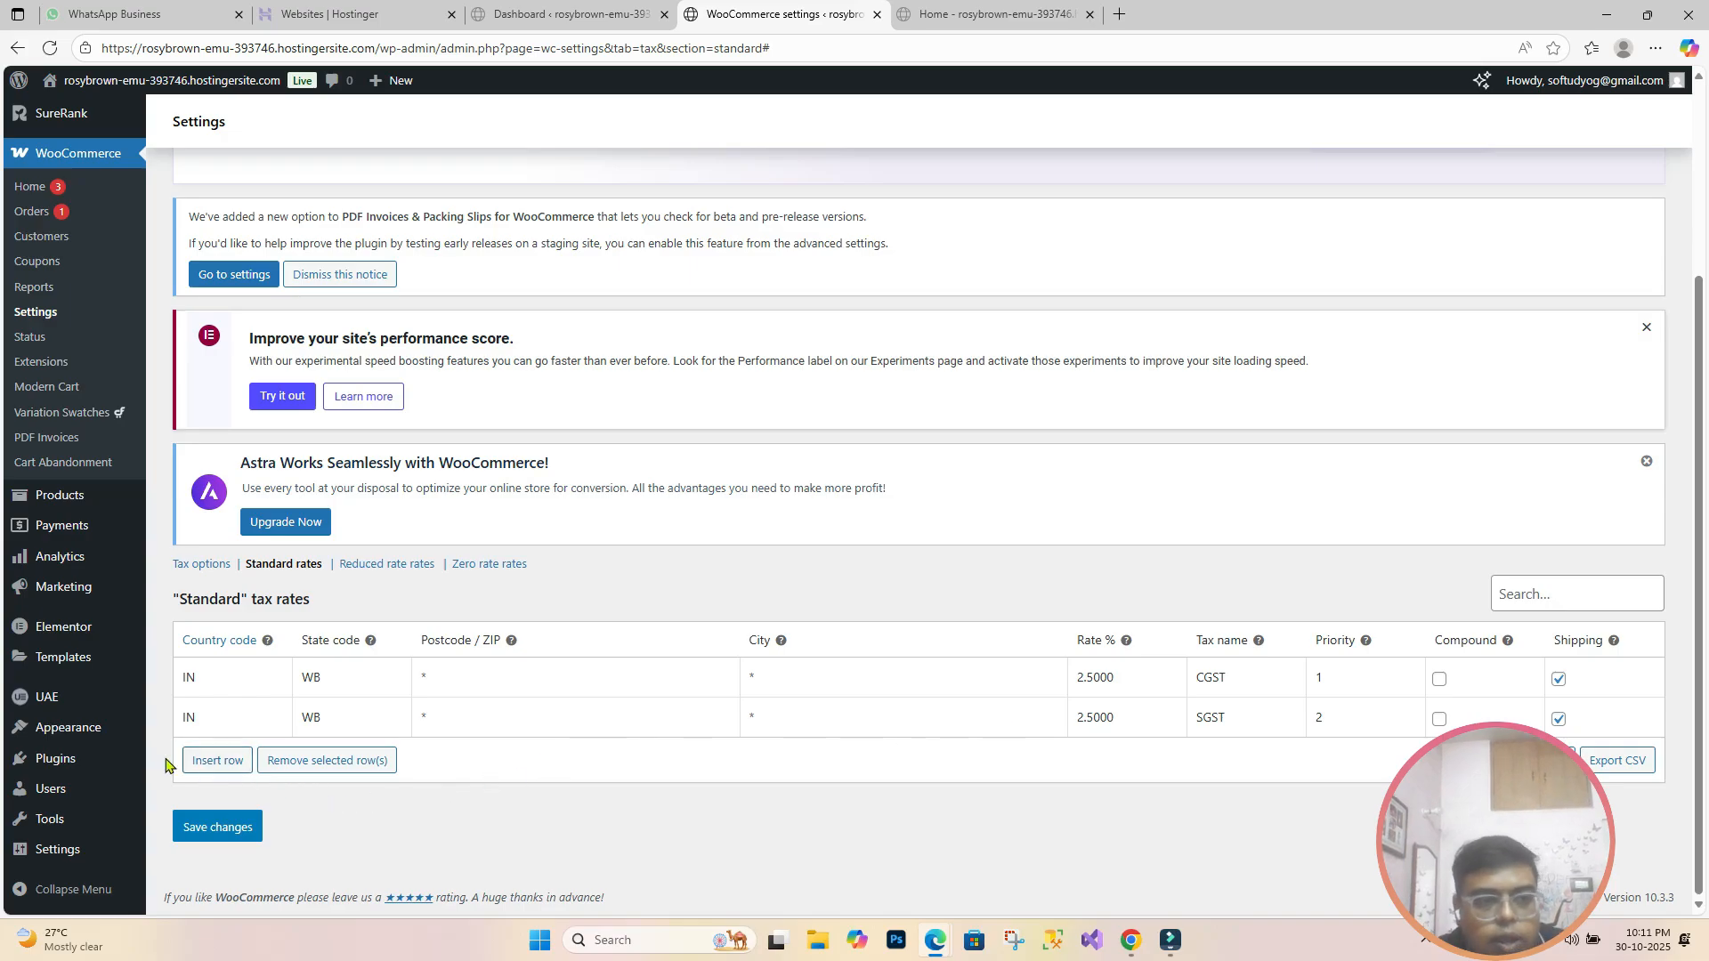
Step: Insert a rate row for country IN with no state, rate 5, named IGST, and save
{"action": "left_click", "coordinate": [210, 763]}
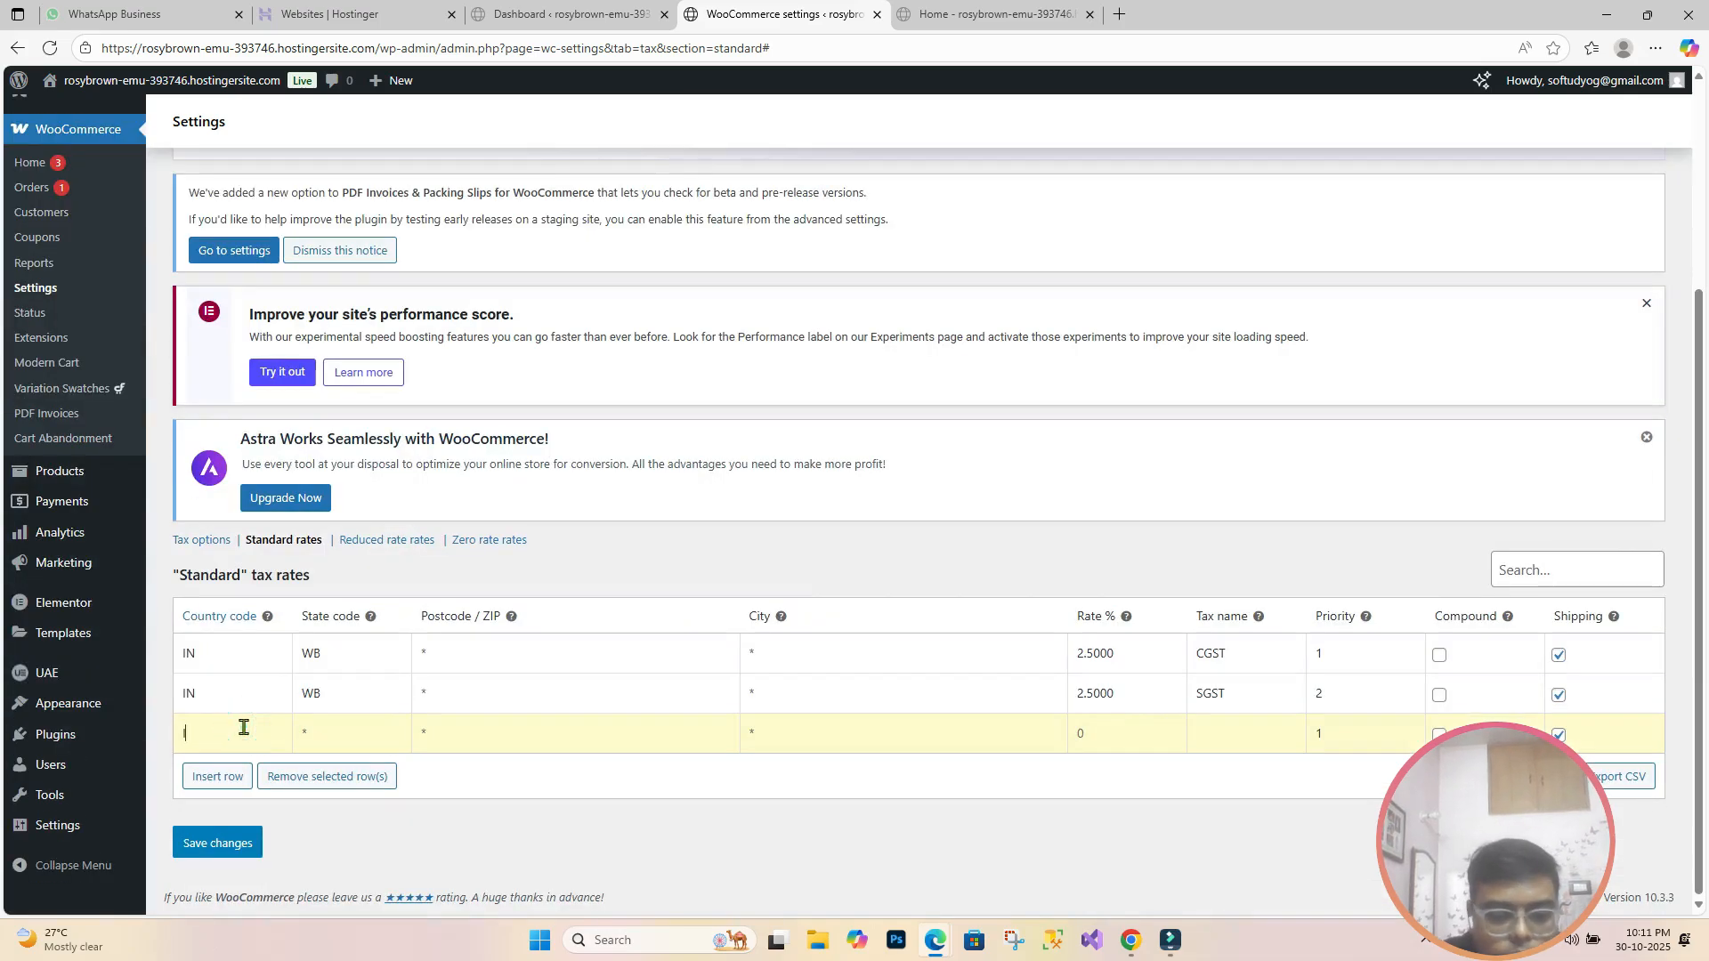
{"action": "type", "text": "IN"}
{"action": "key", "text": "Tab"}
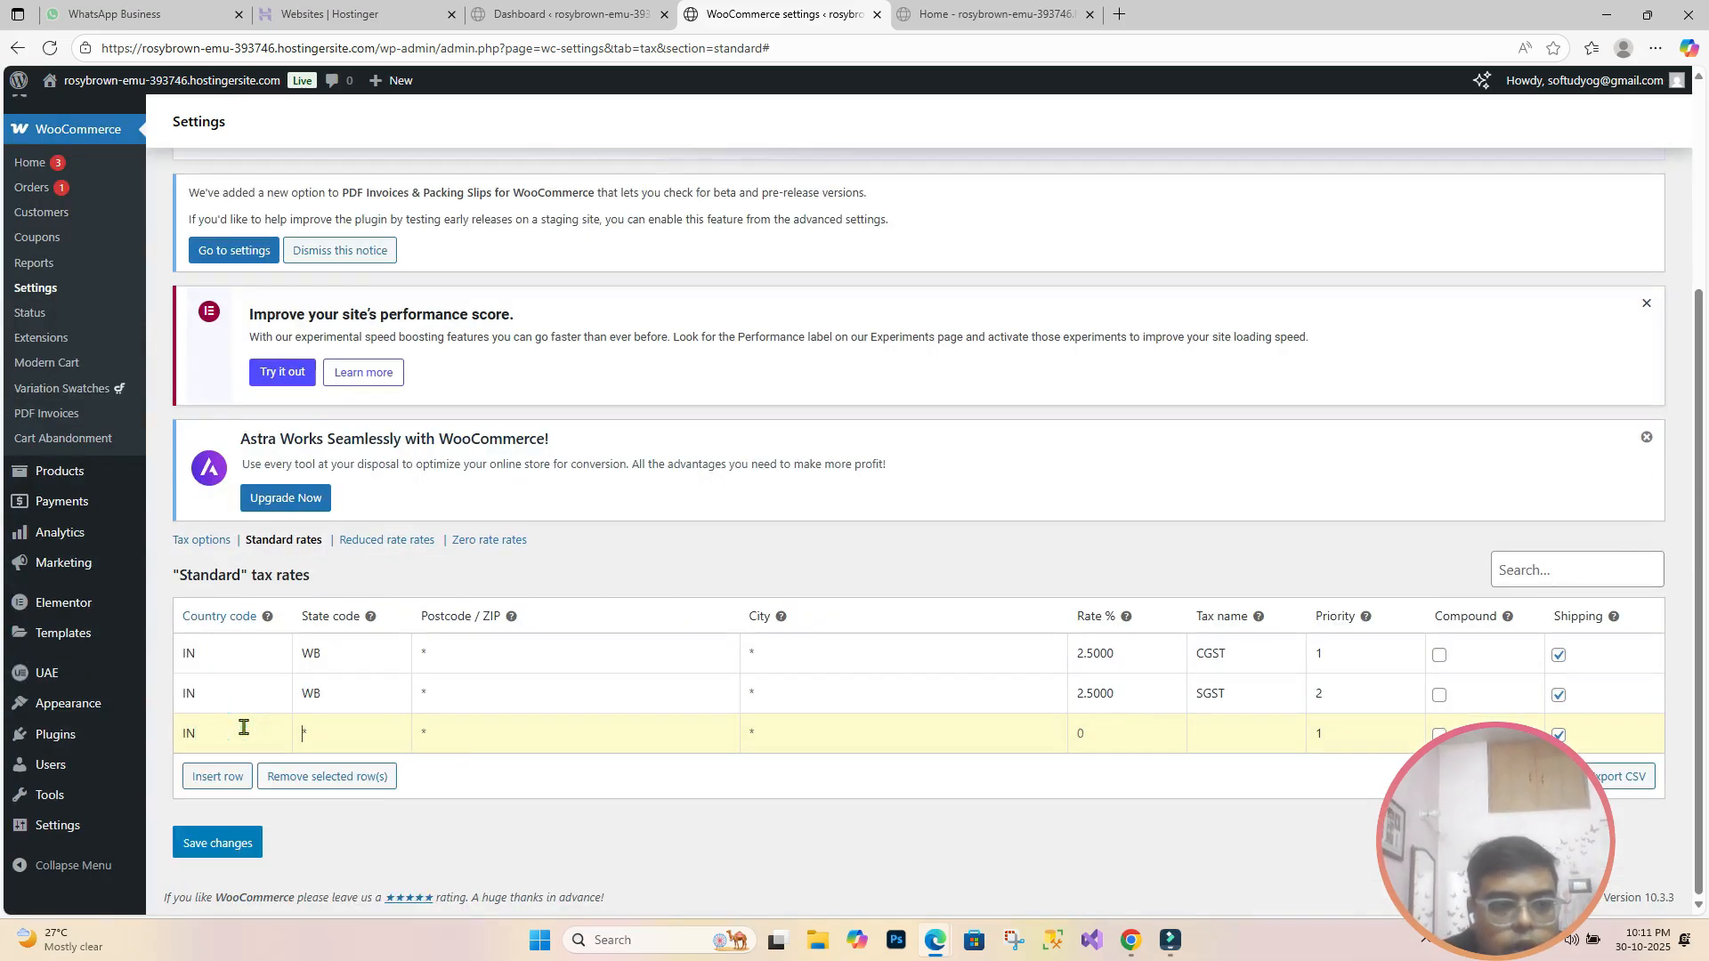
{"action": "left_click", "coordinate": [1111, 745]}
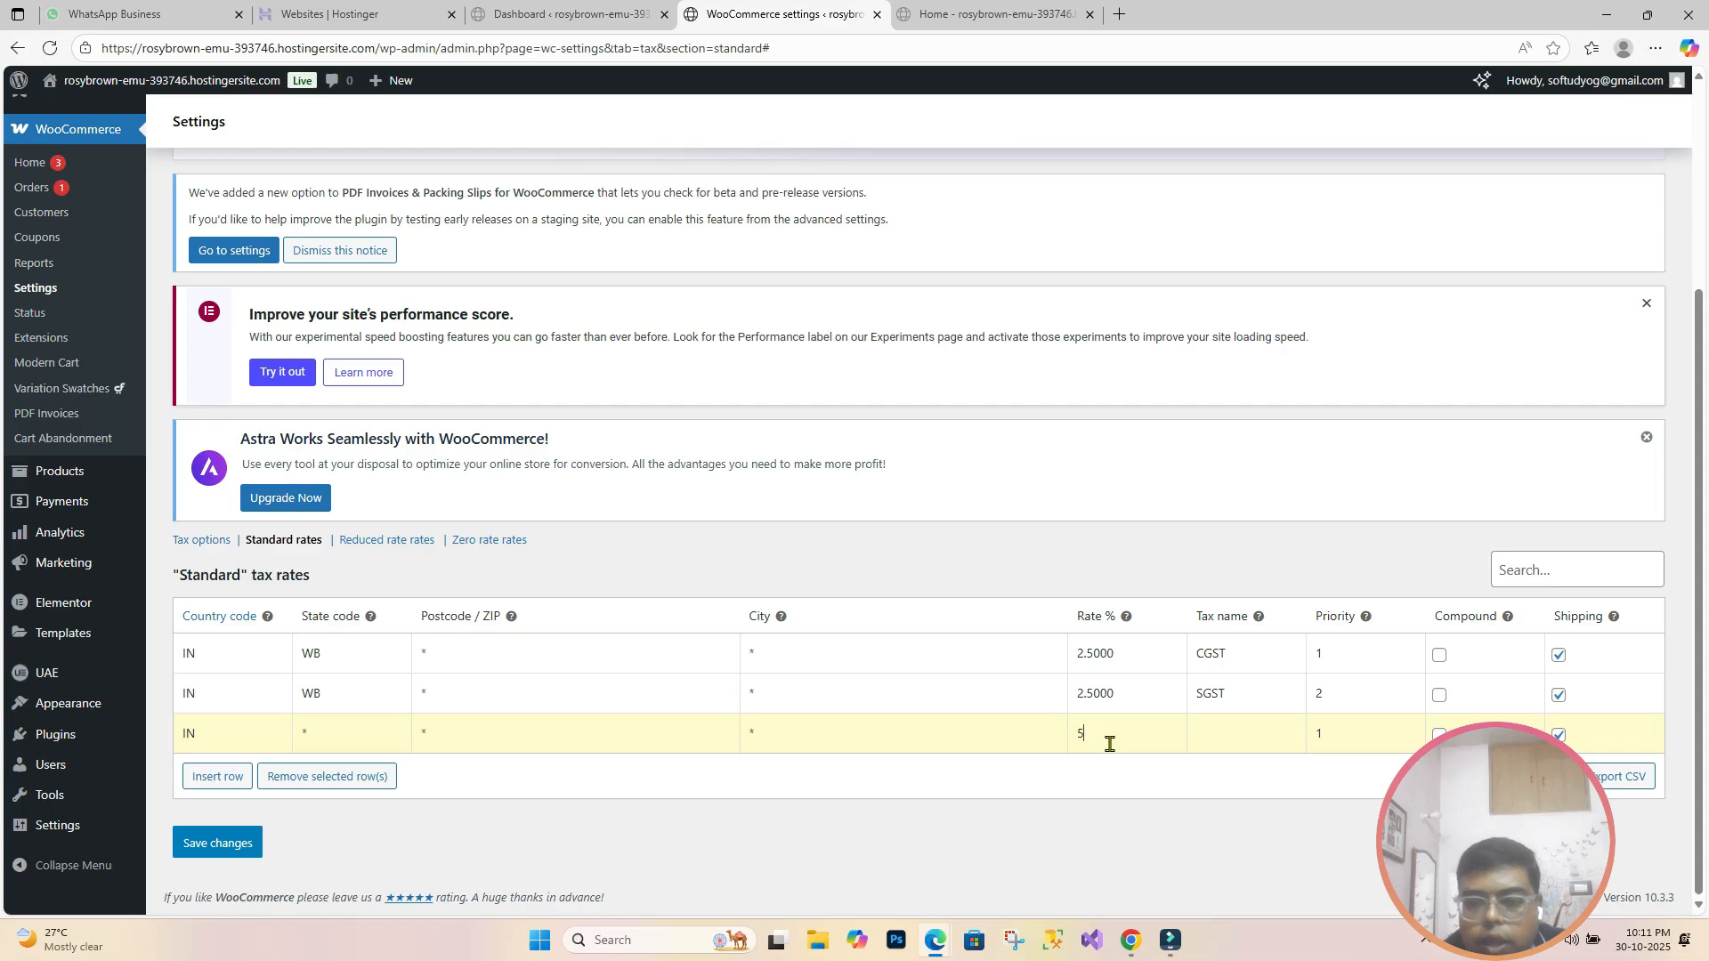
{"action": "left_click", "coordinate": [1210, 737]}
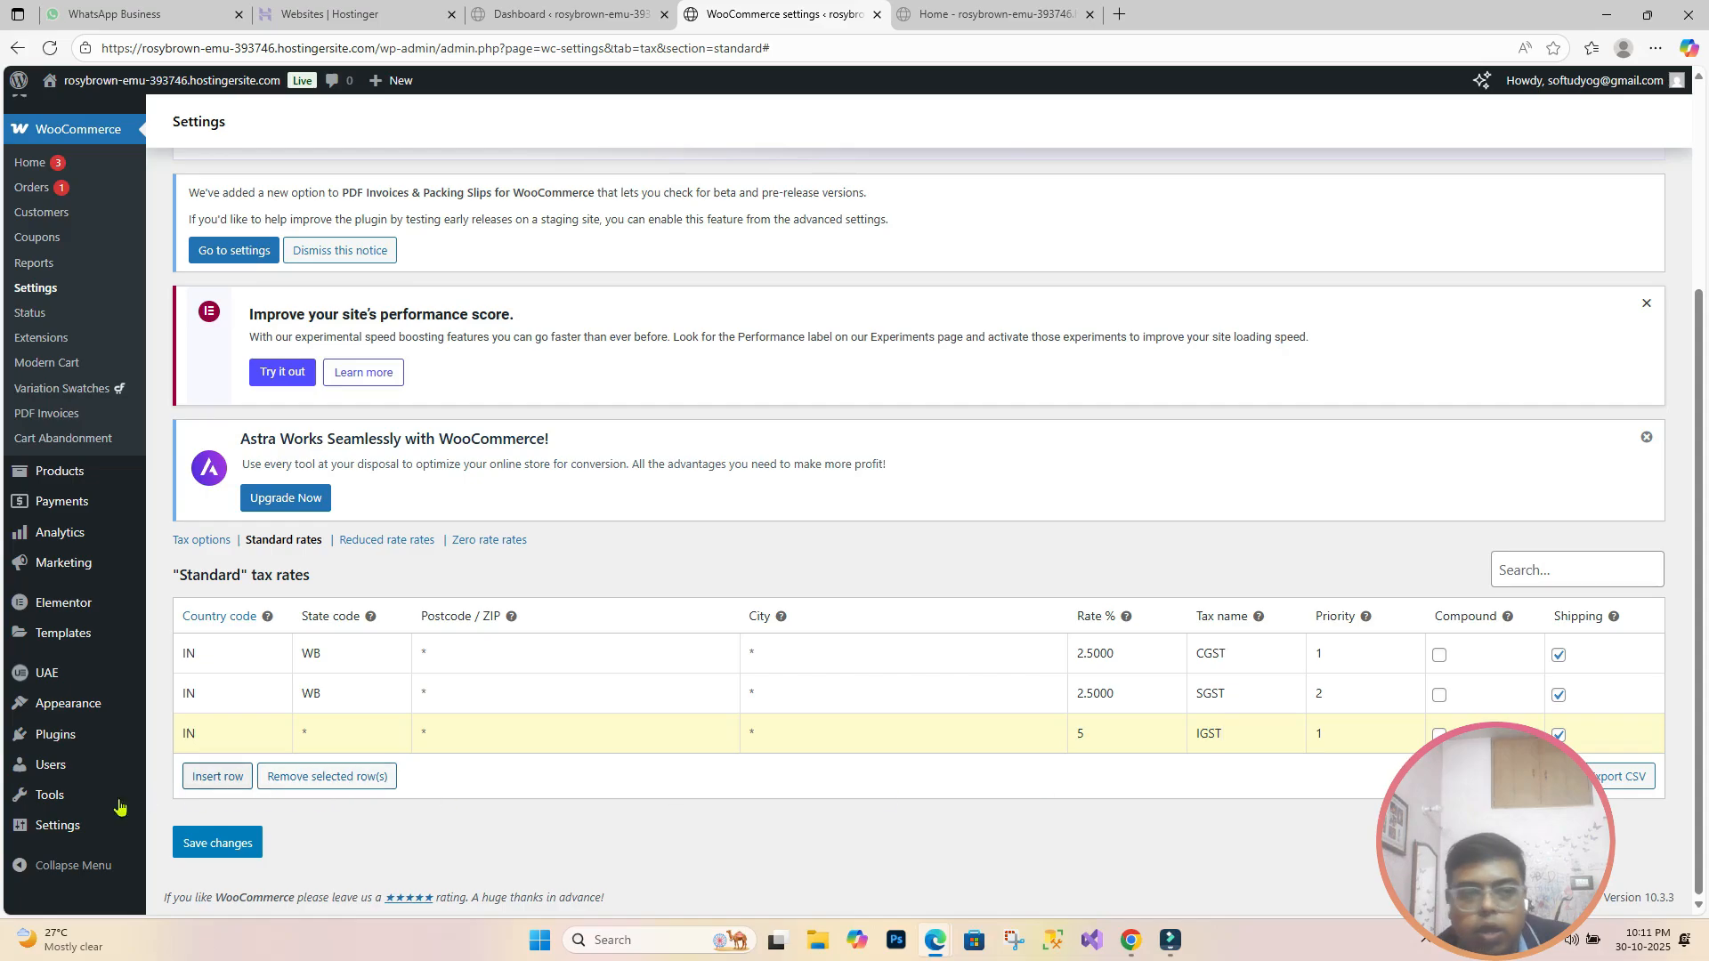
{"action": "left_click", "coordinate": [233, 850]}
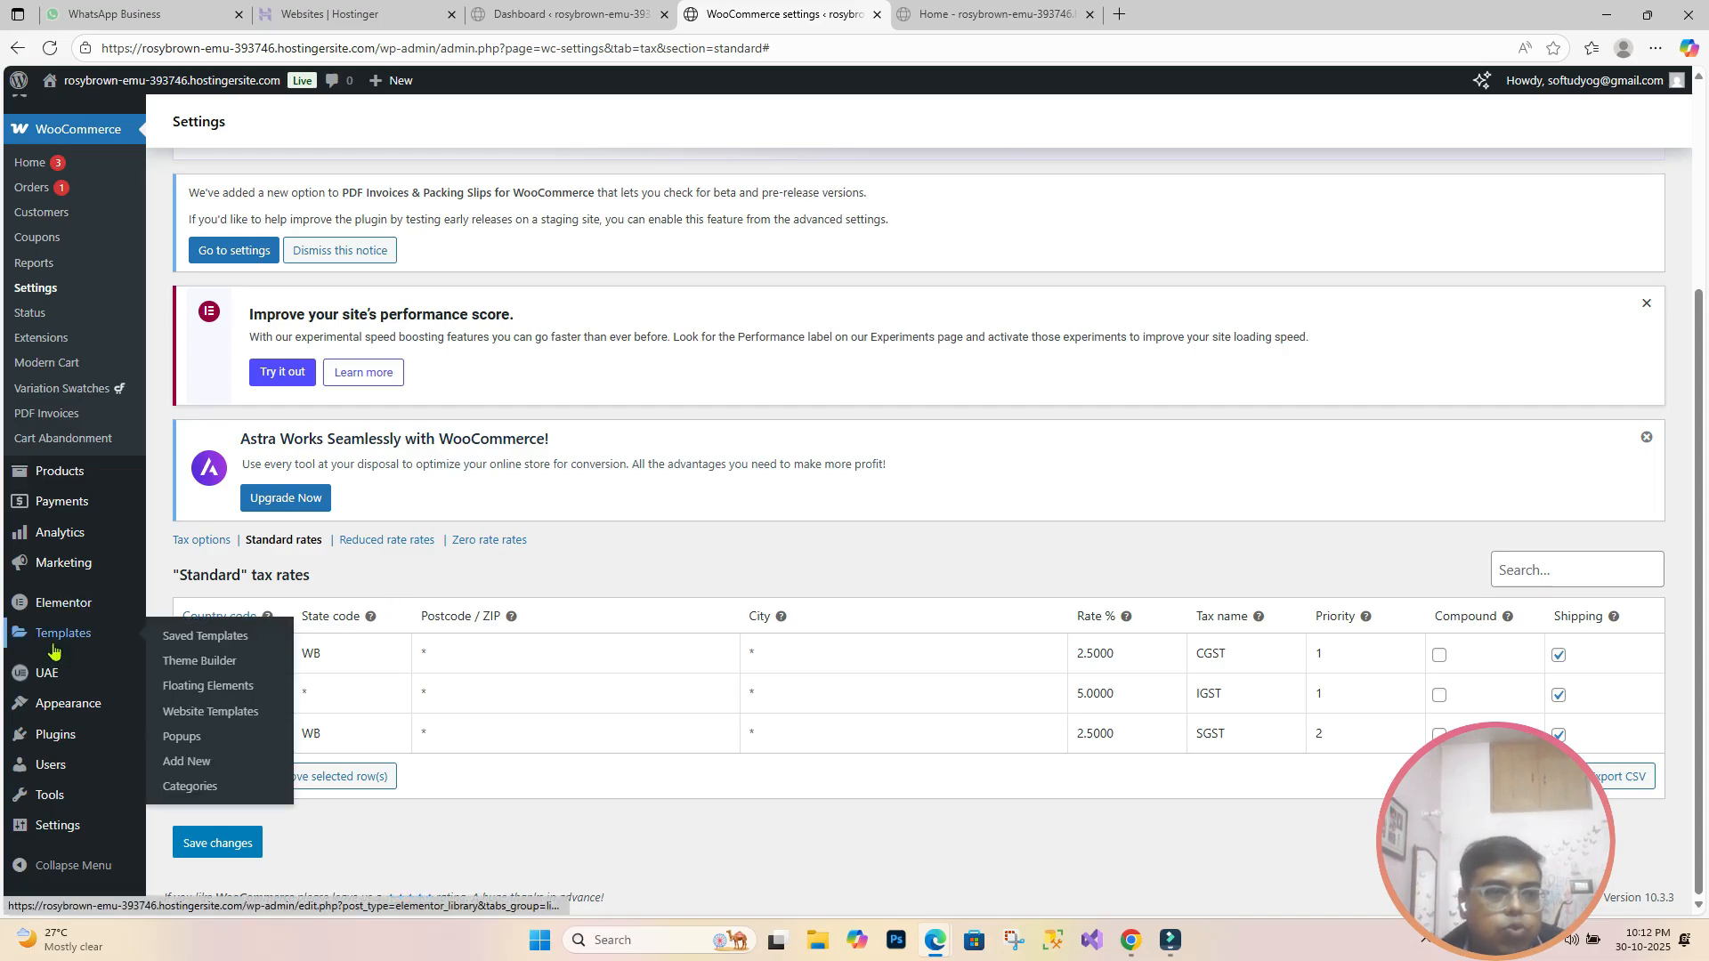
Step: Save the PDF Invoices Taxes settings, leaving VAT and VAT Reverse Charge as tax class defaults
{"action": "mouse_move", "coordinate": [66, 548]}
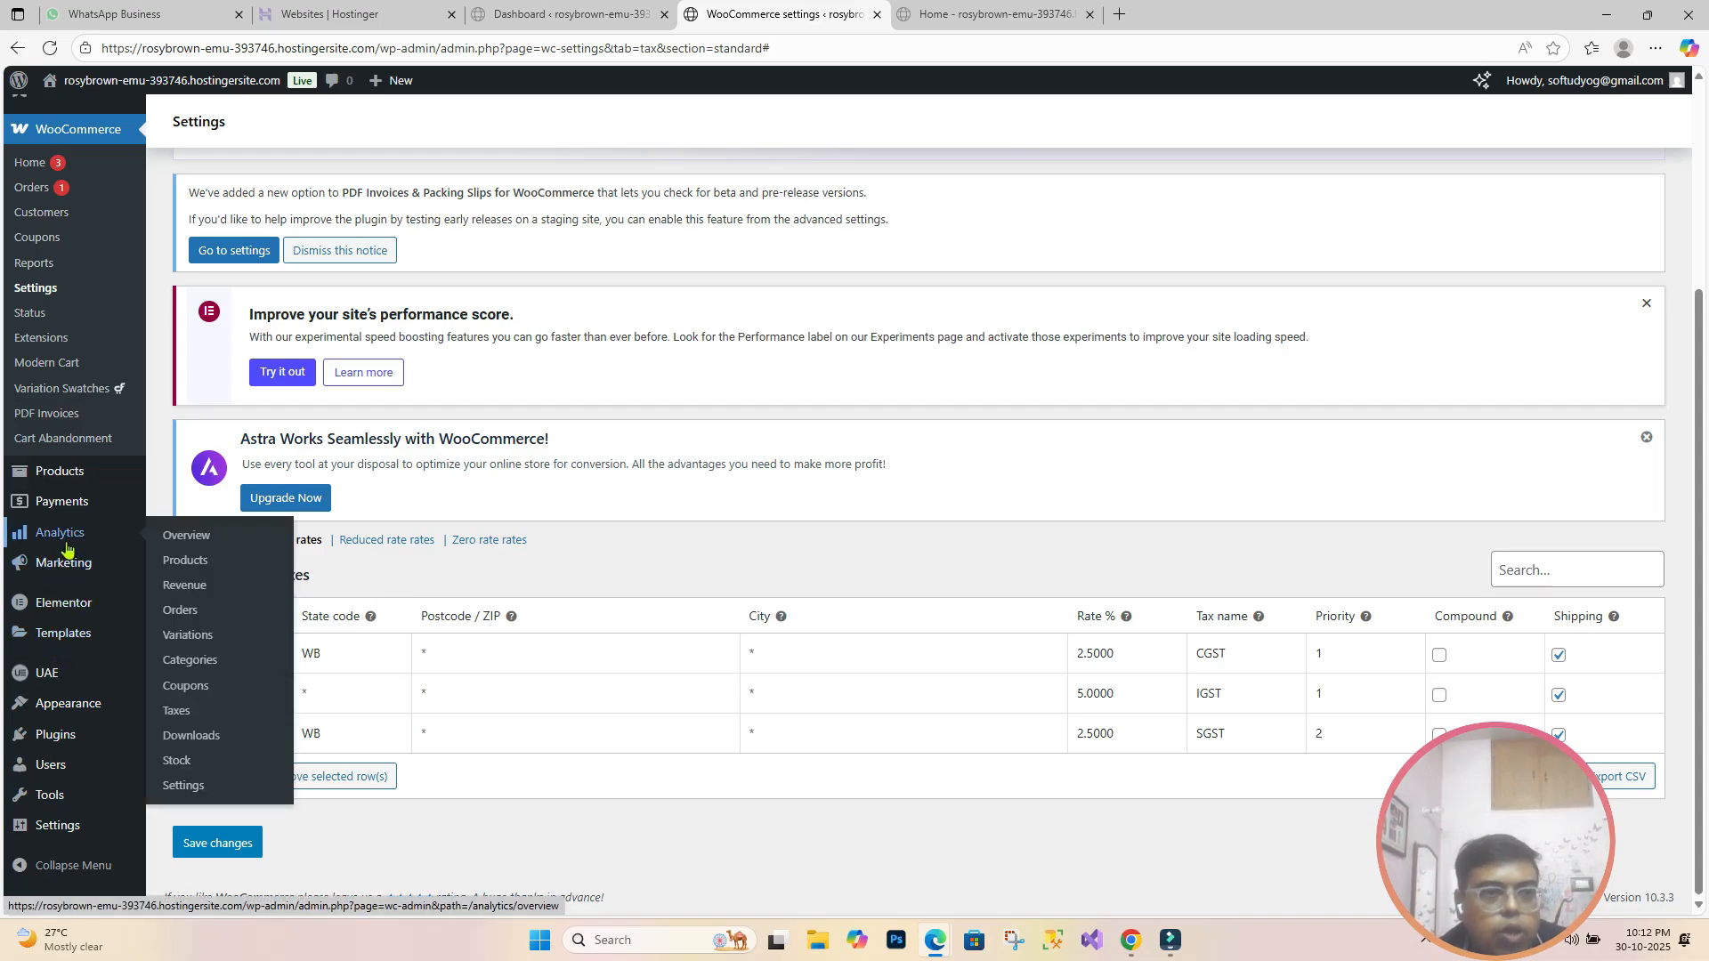
{"action": "left_click", "coordinate": [57, 417]}
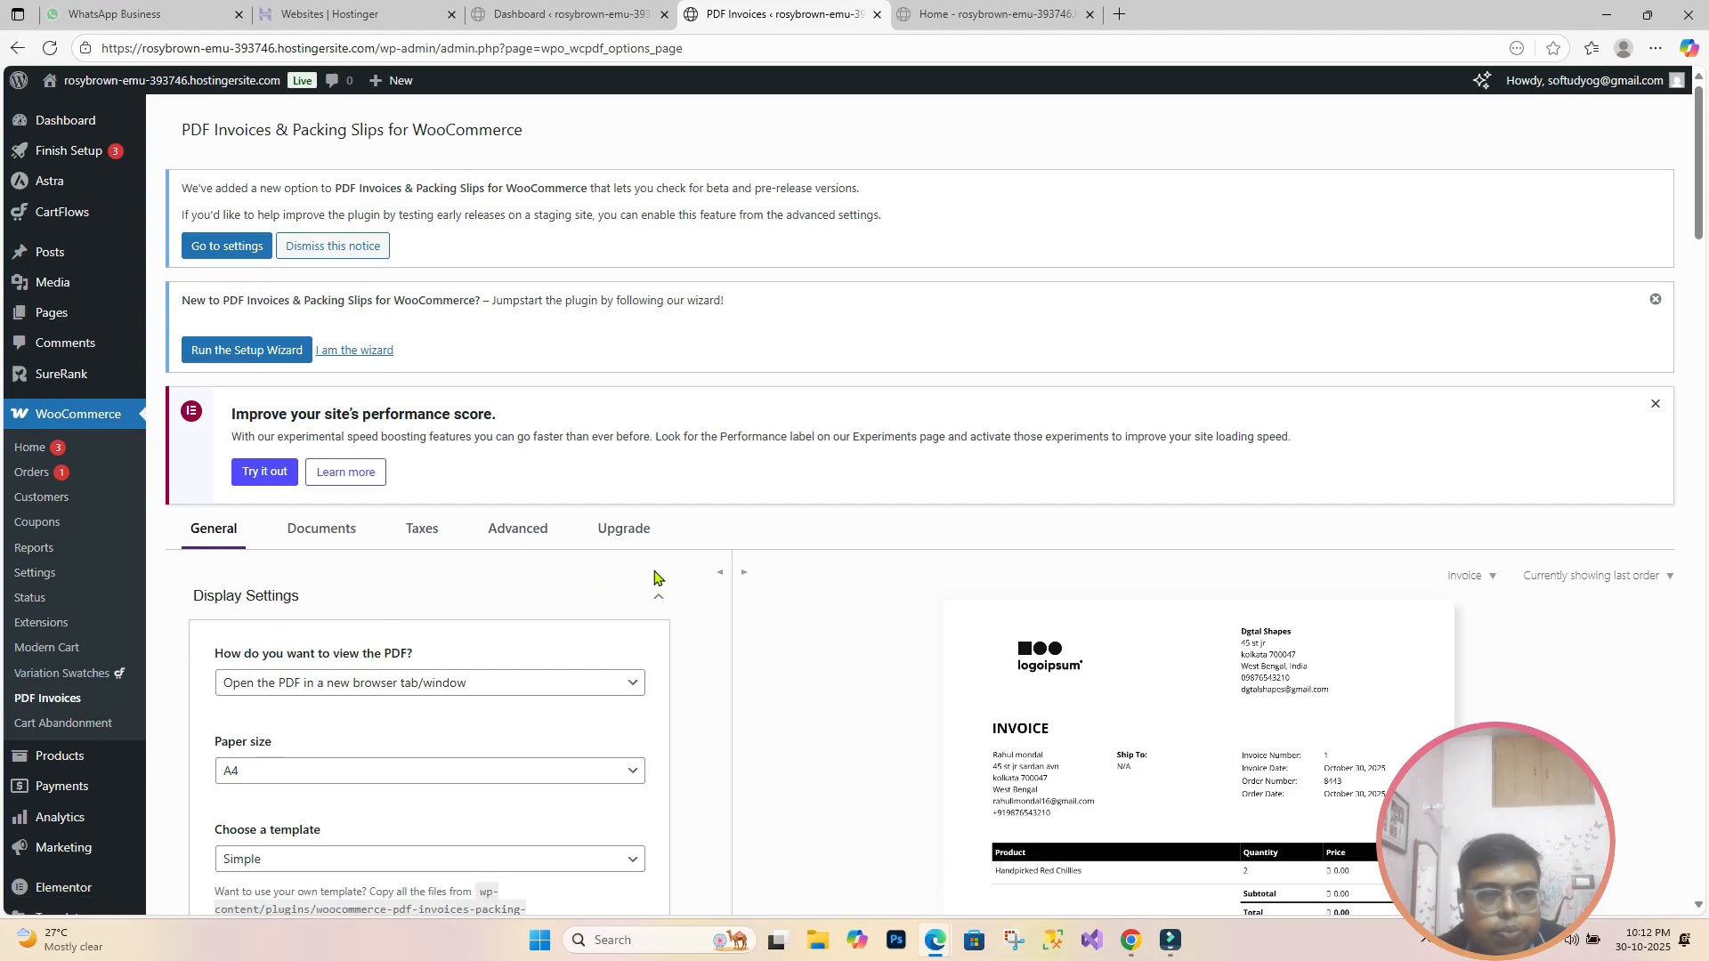
{"action": "scroll", "coordinate": [654, 577], "scroll_direction": "down", "scroll_amount": 2}
{"action": "left_click", "coordinate": [417, 363]}
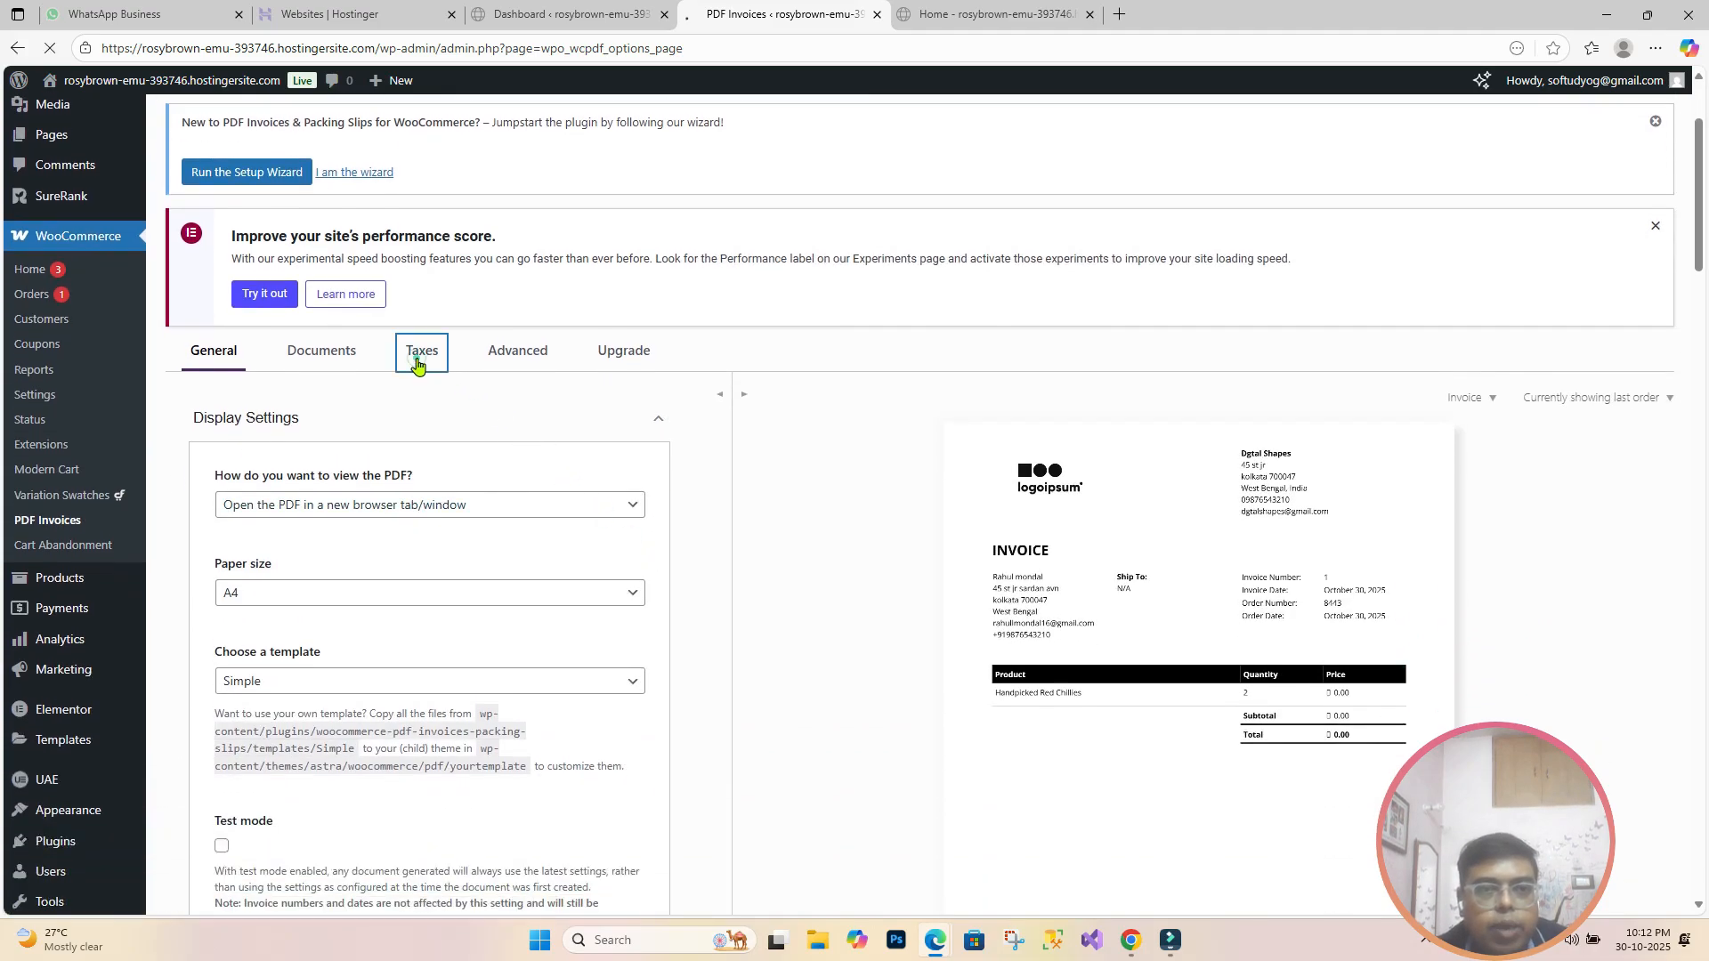
{"action": "scroll", "coordinate": [445, 592], "scroll_direction": "down", "scroll_amount": 3}
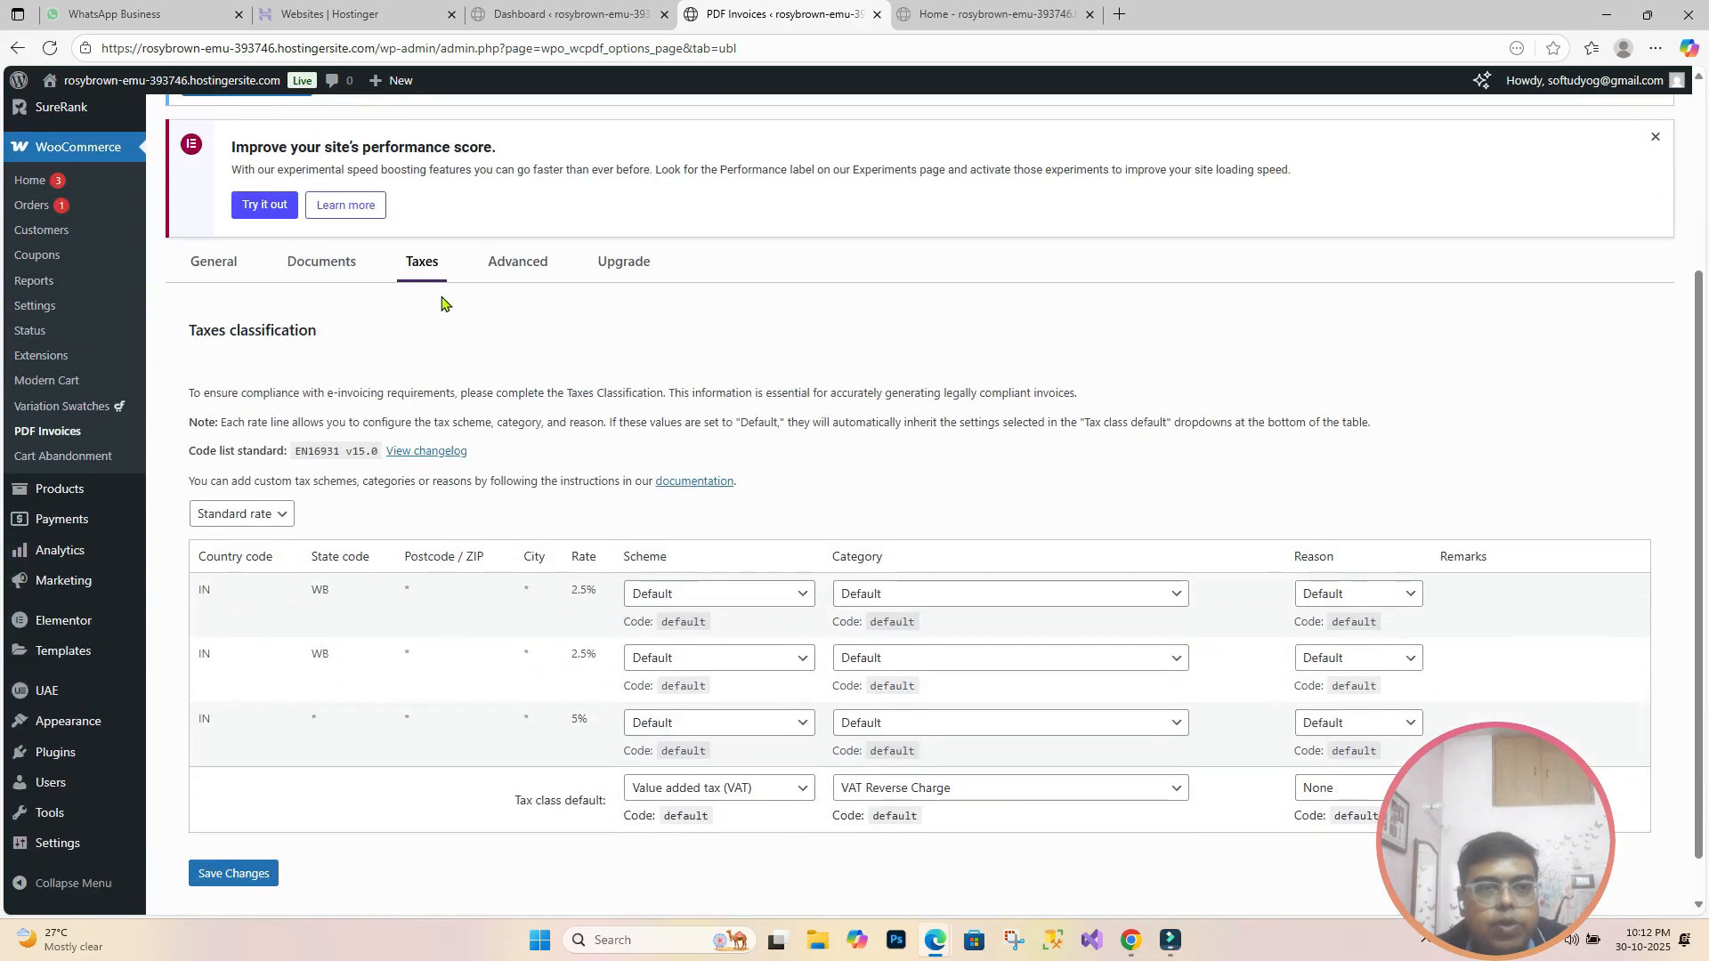
{"action": "scroll", "coordinate": [443, 320], "scroll_direction": "down", "scroll_amount": 1}
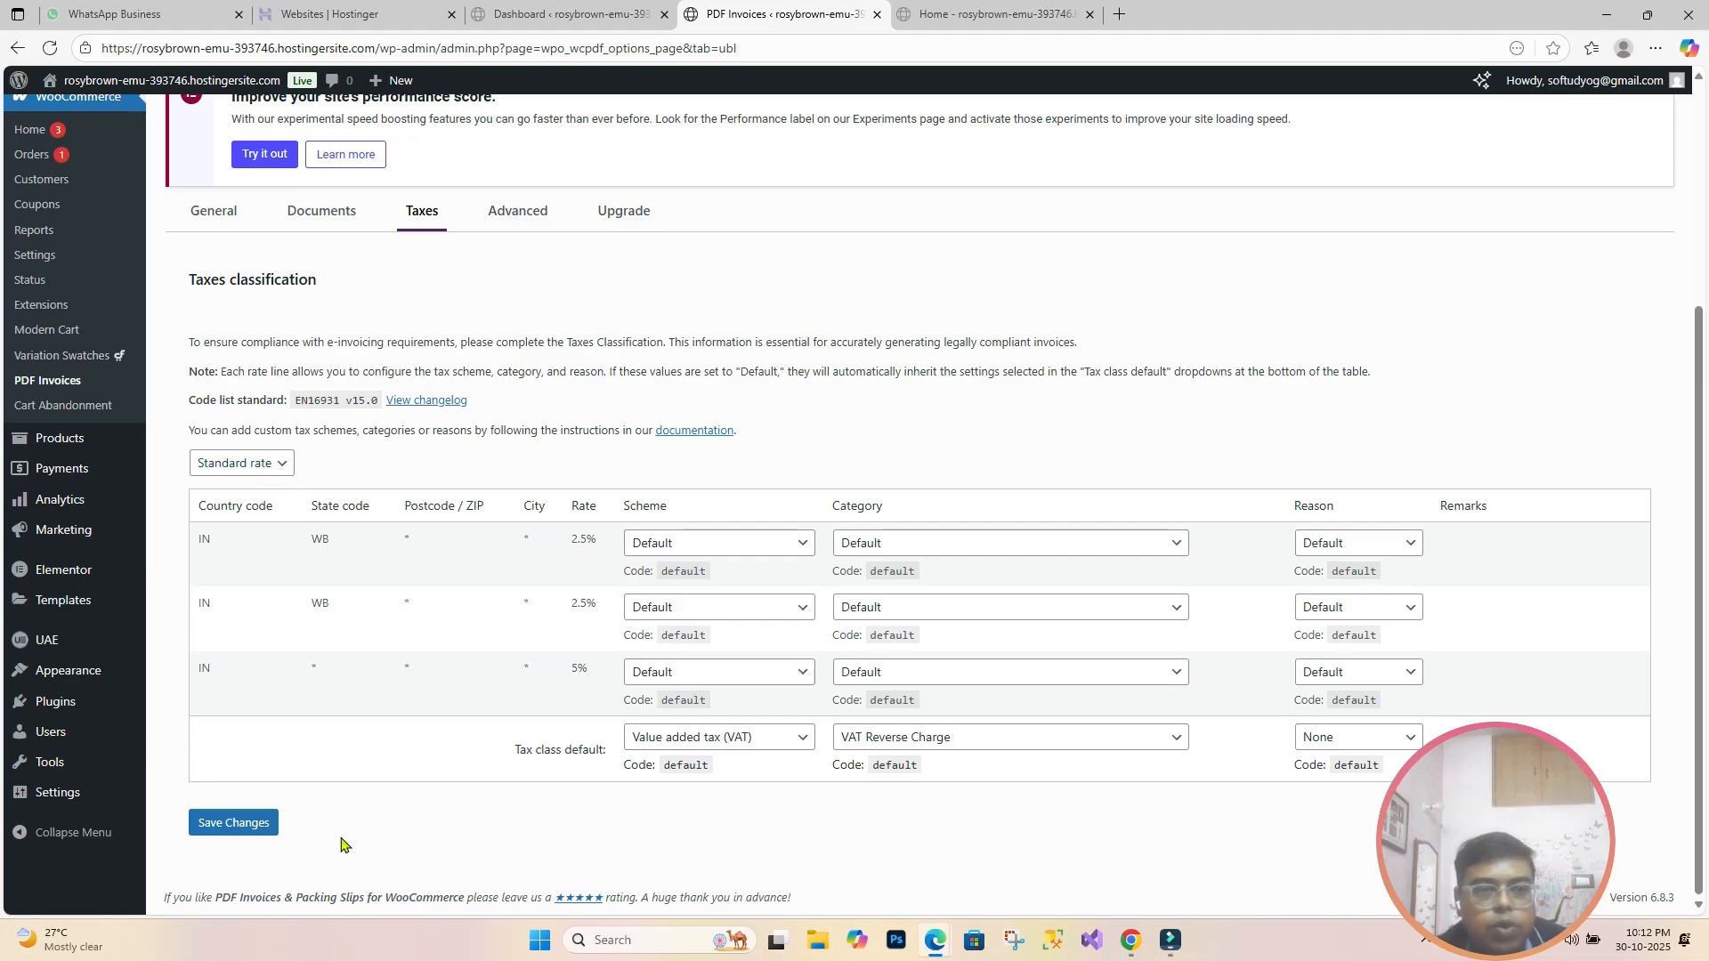
{"action": "left_click", "coordinate": [238, 824]}
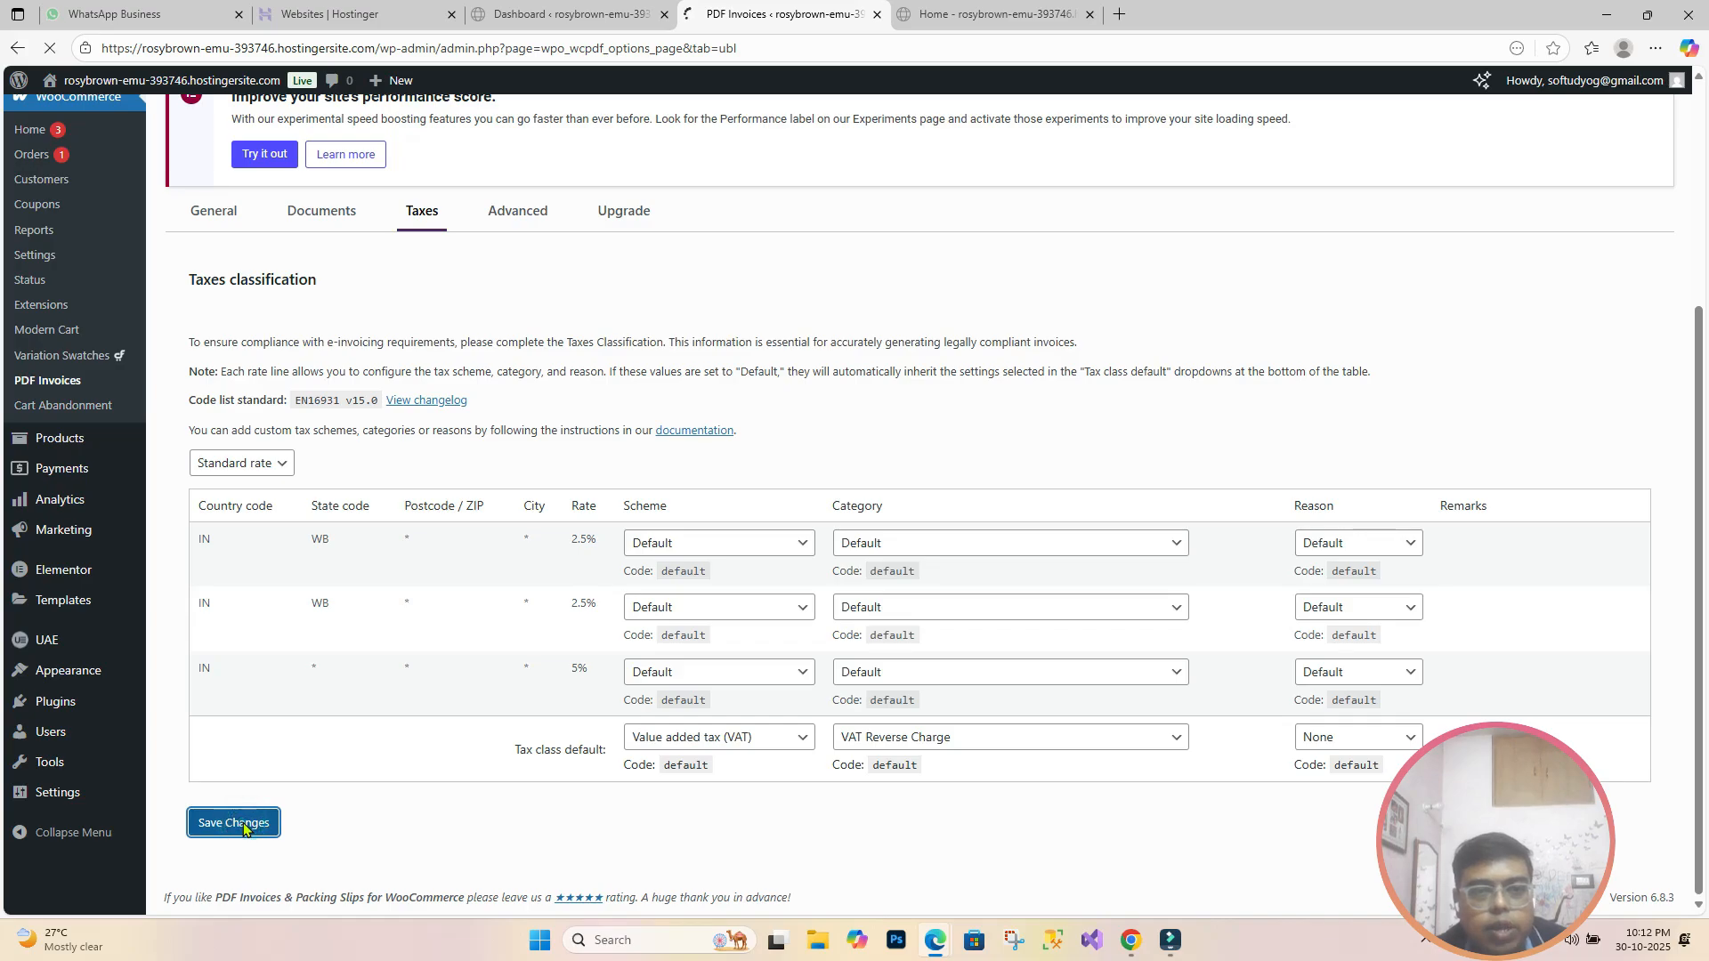
{"action": "scroll", "coordinate": [243, 828], "scroll_direction": "down", "scroll_amount": 4}
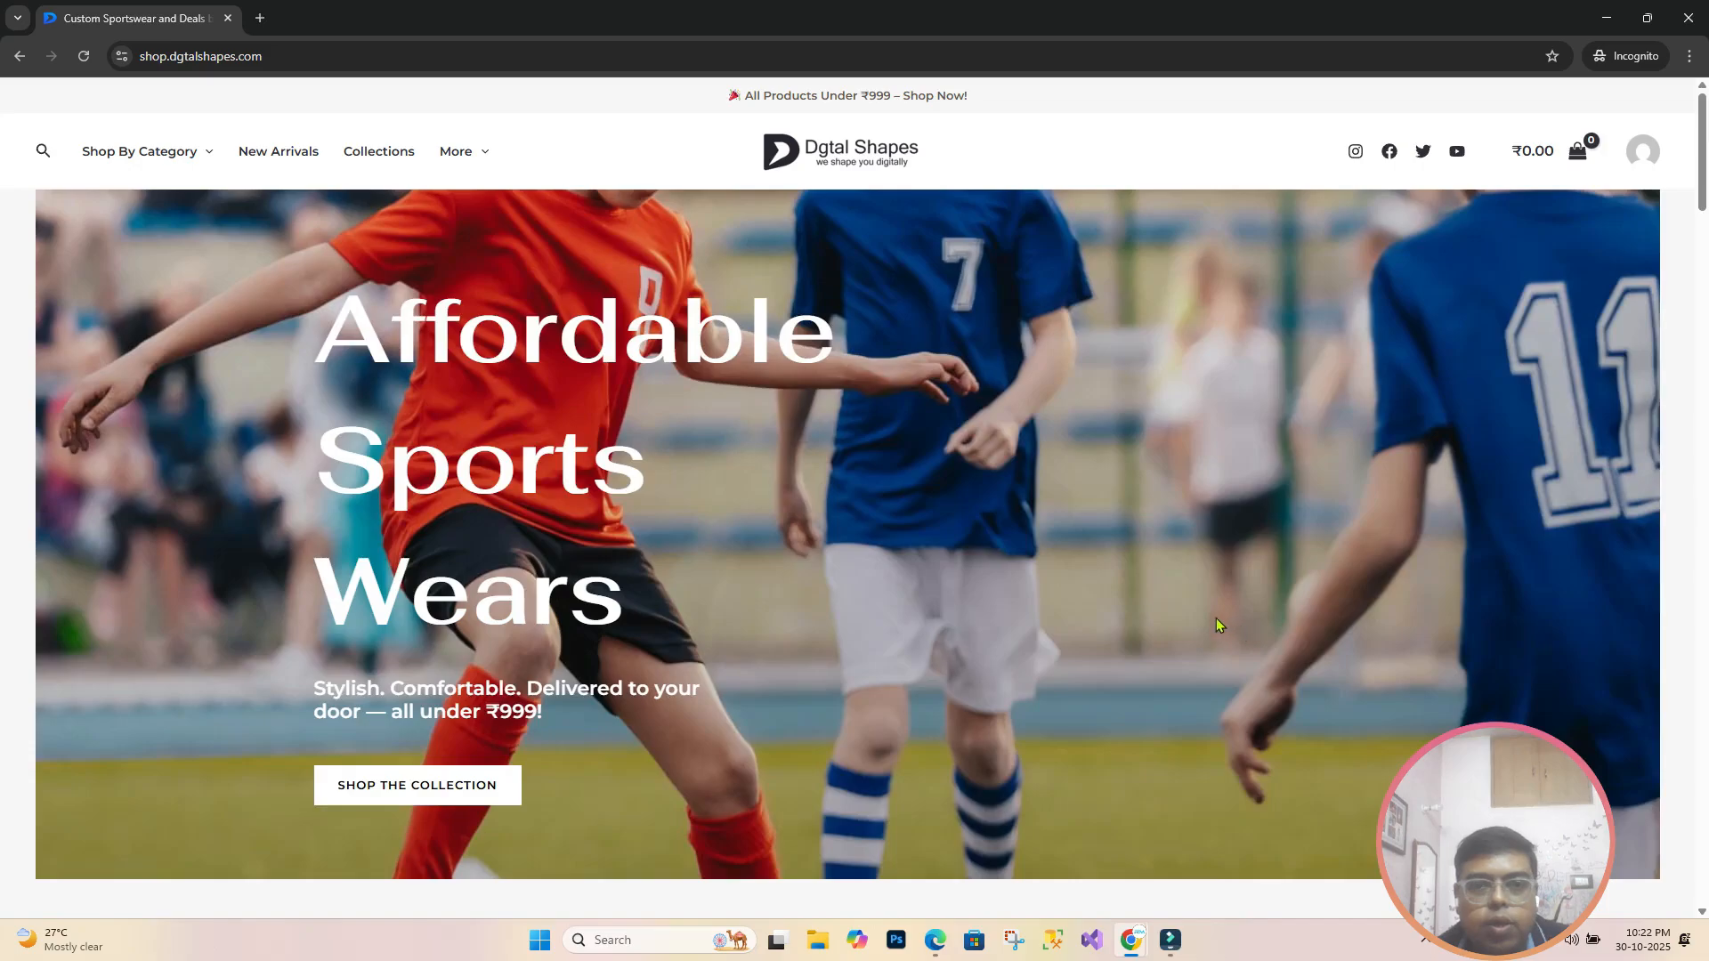
Step: Add the blue variant of the Hiking 10 Ltr bag to the cart
{"action": "scroll", "coordinate": [1216, 618], "scroll_direction": "down", "scroll_amount": 7}
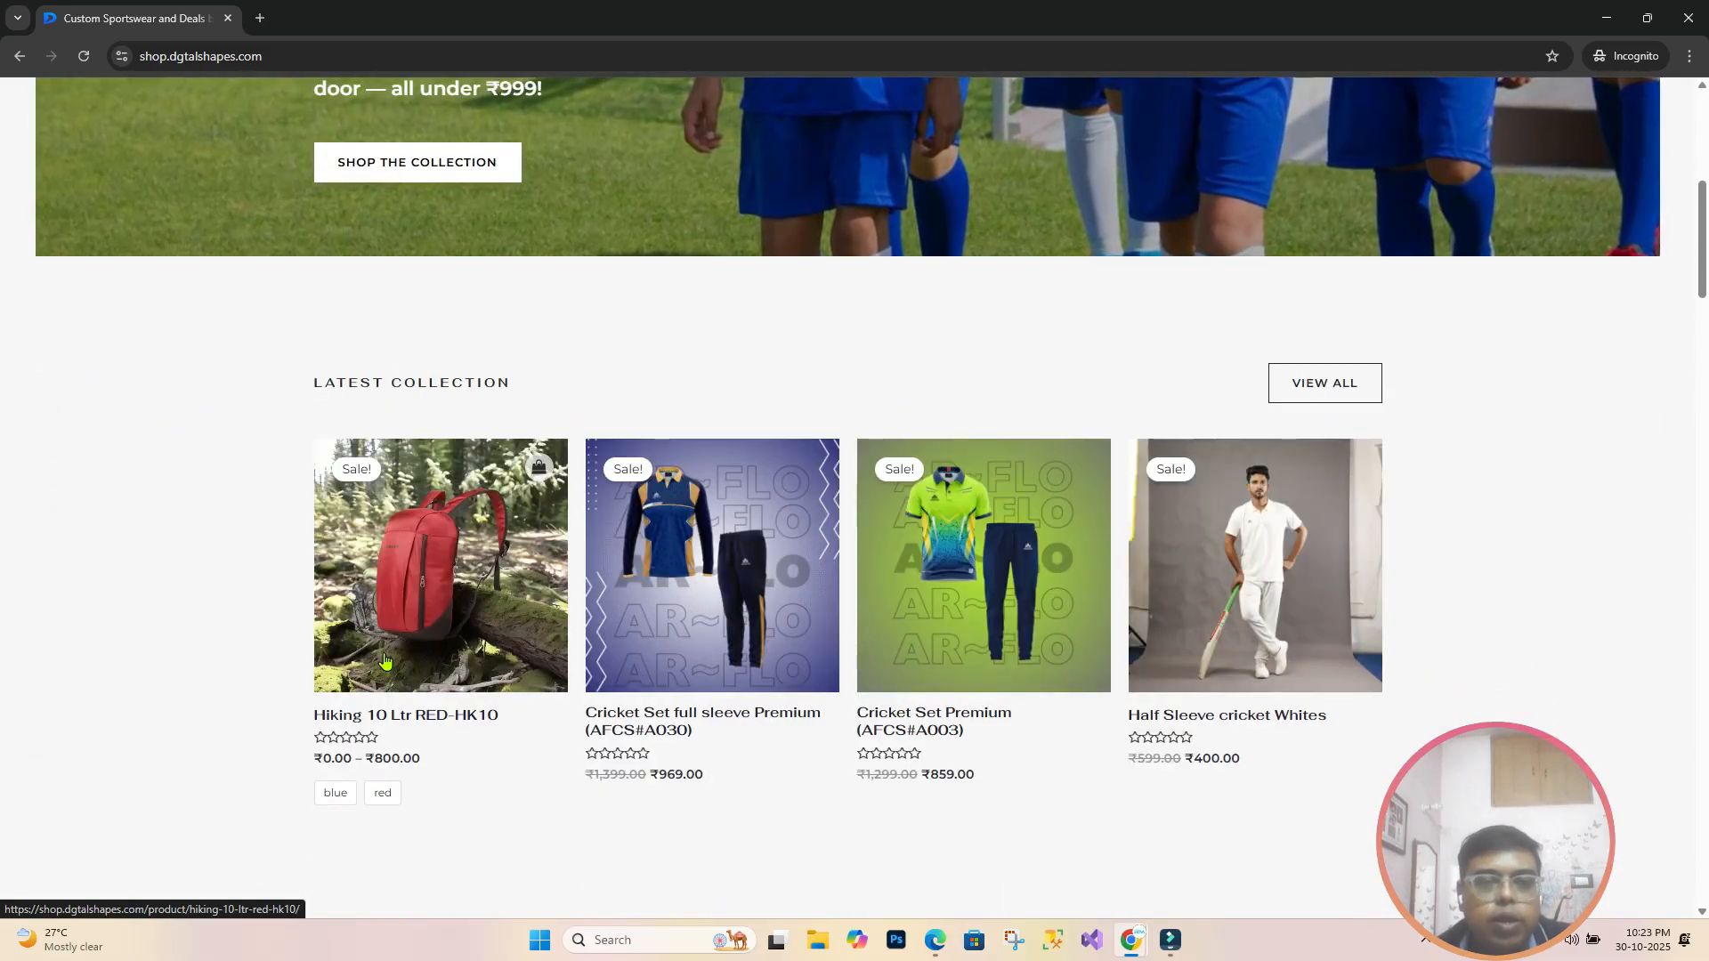
{"action": "left_click", "coordinate": [384, 659]}
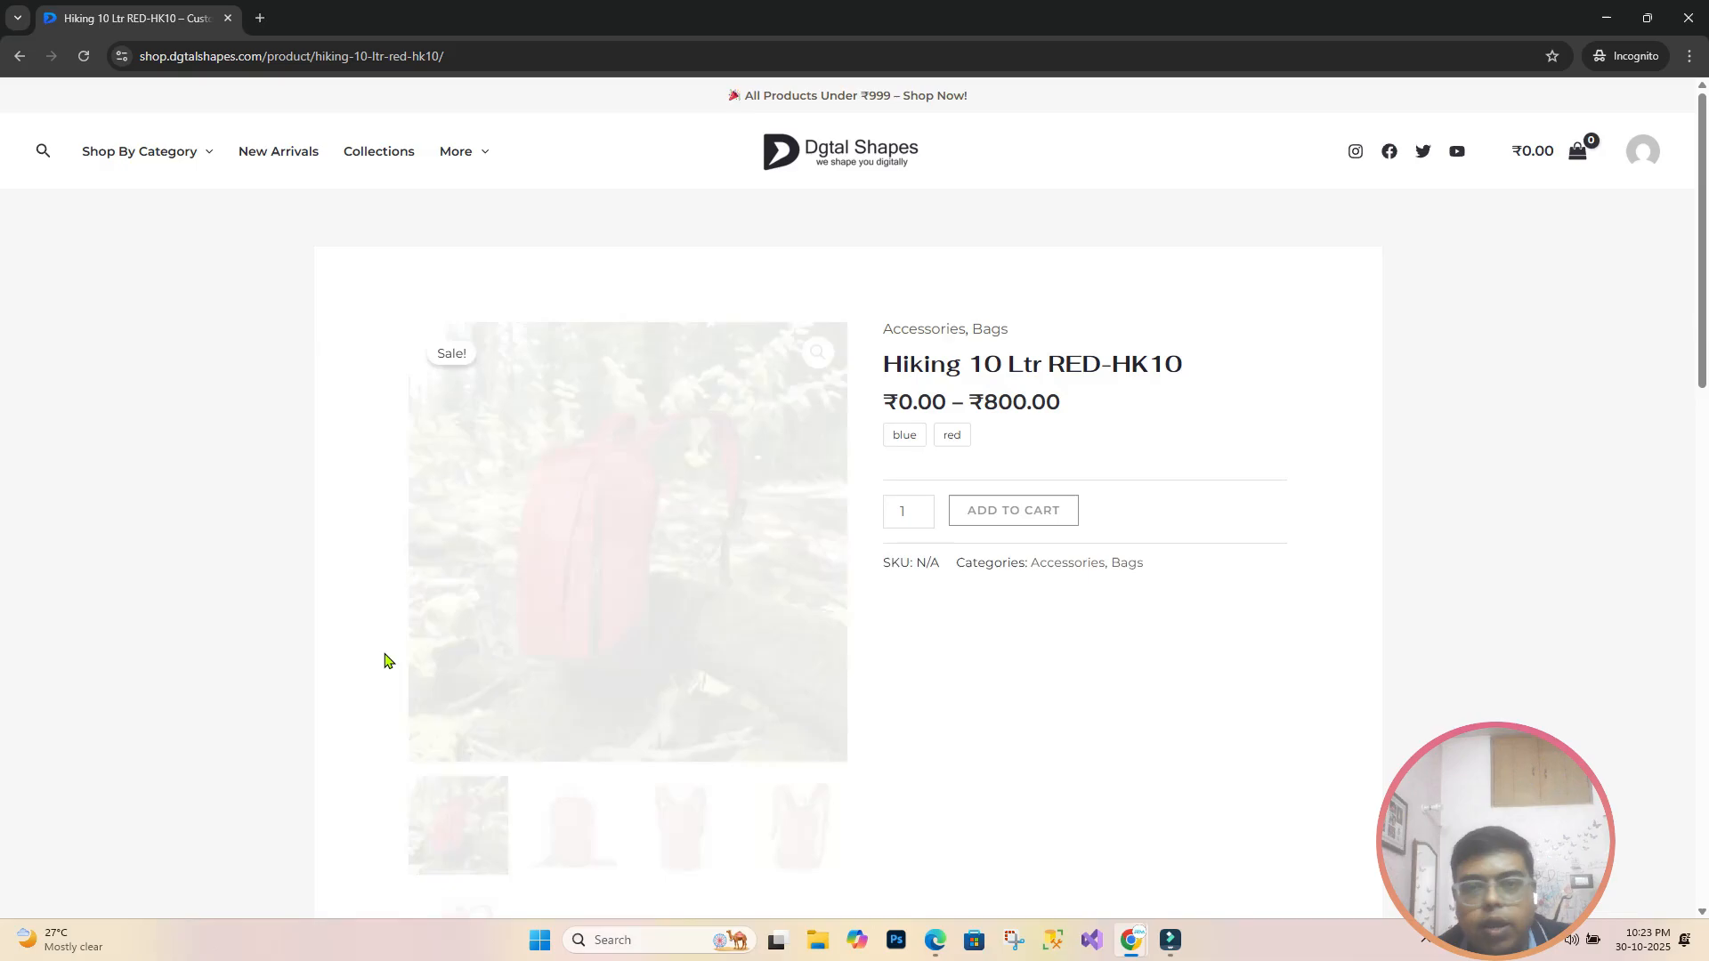
{"action": "left_click", "coordinate": [902, 443]}
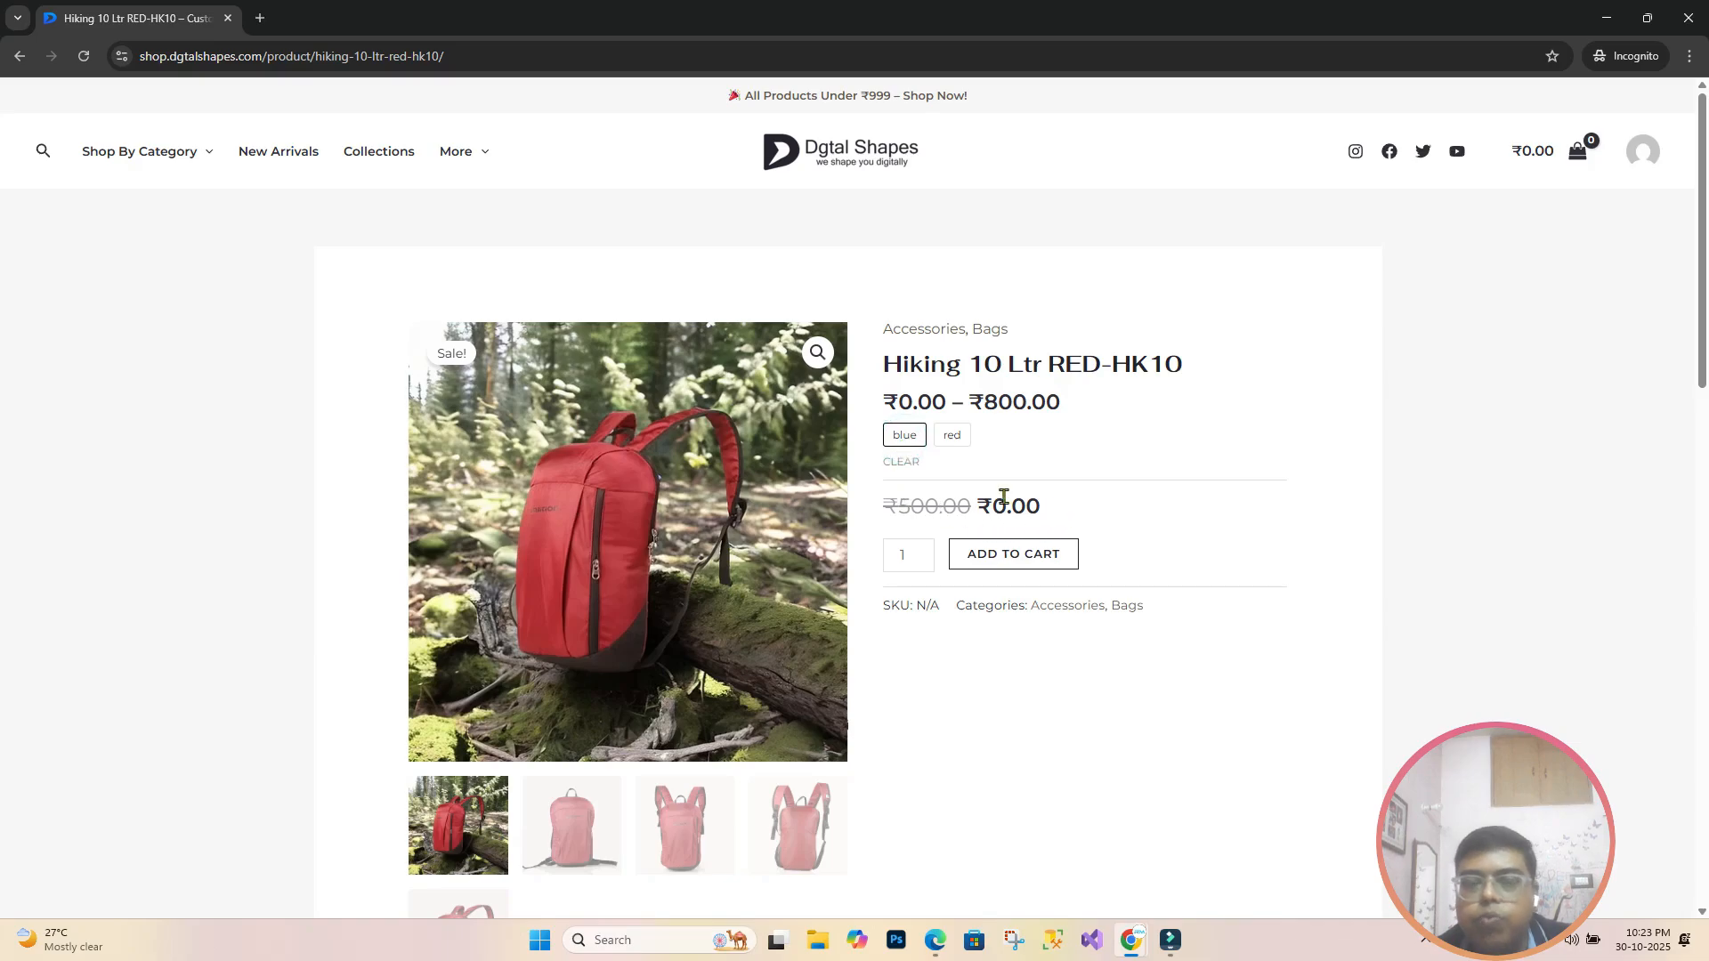
{"action": "left_click", "coordinate": [993, 556]}
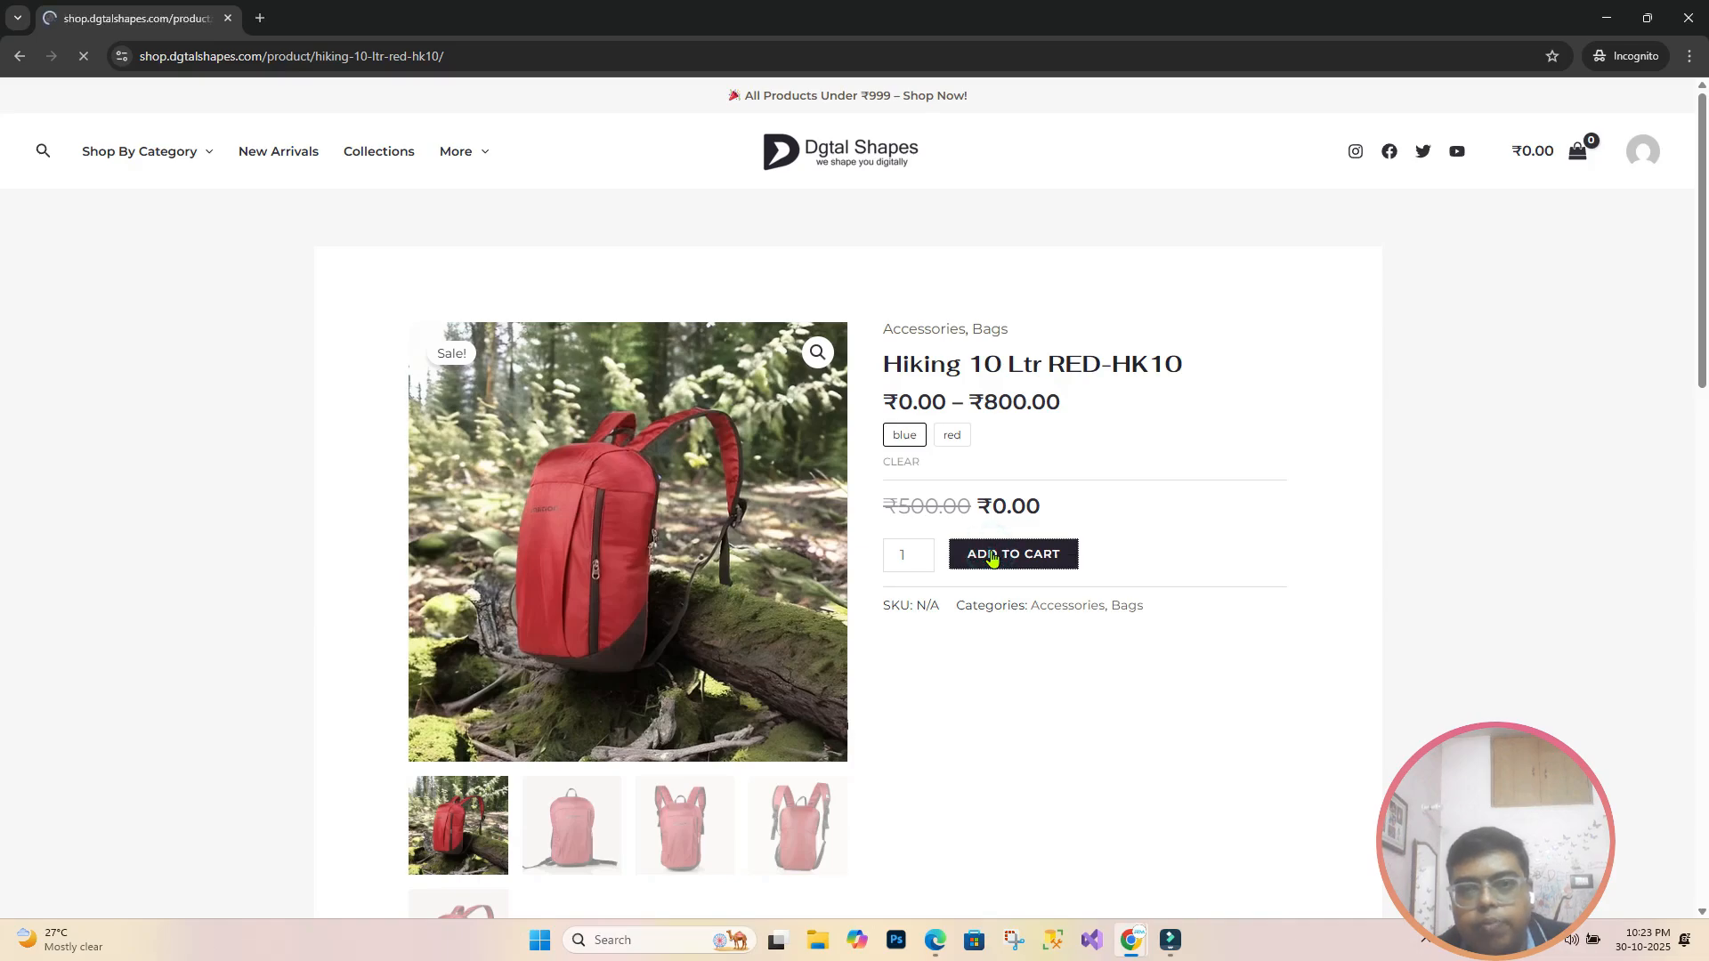
Step: Check out the cart and place the free-shipping test order
{"action": "left_click", "coordinate": [1185, 188]}
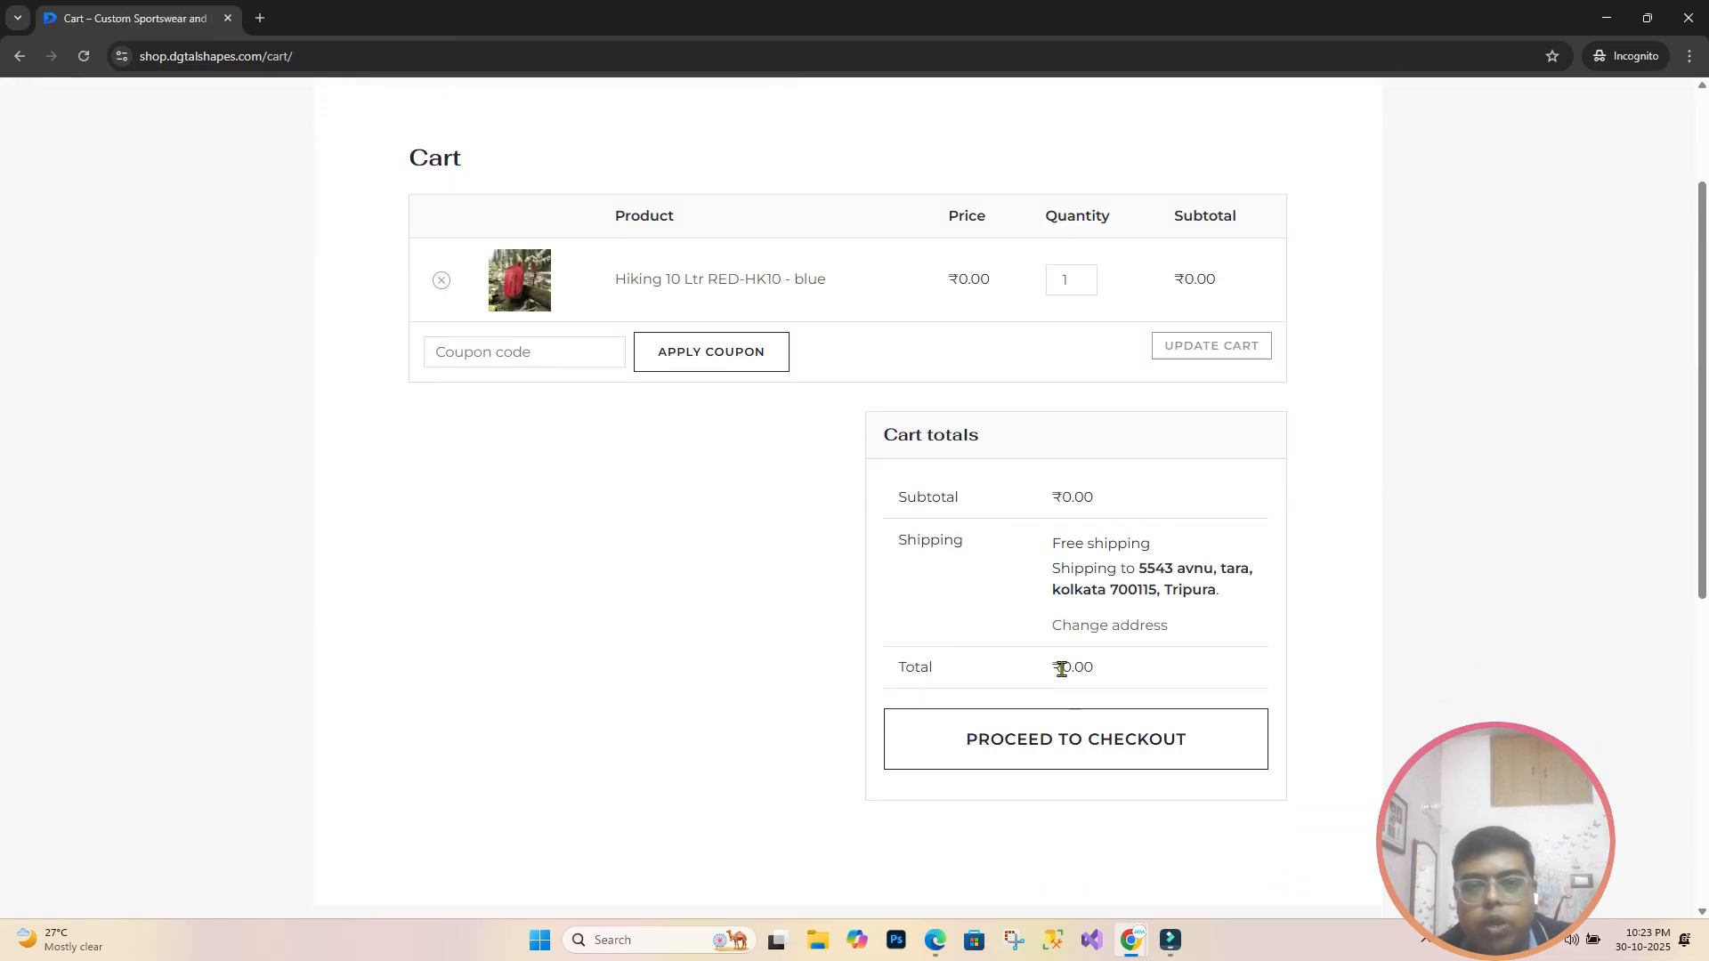
{"action": "left_click", "coordinate": [1077, 757]}
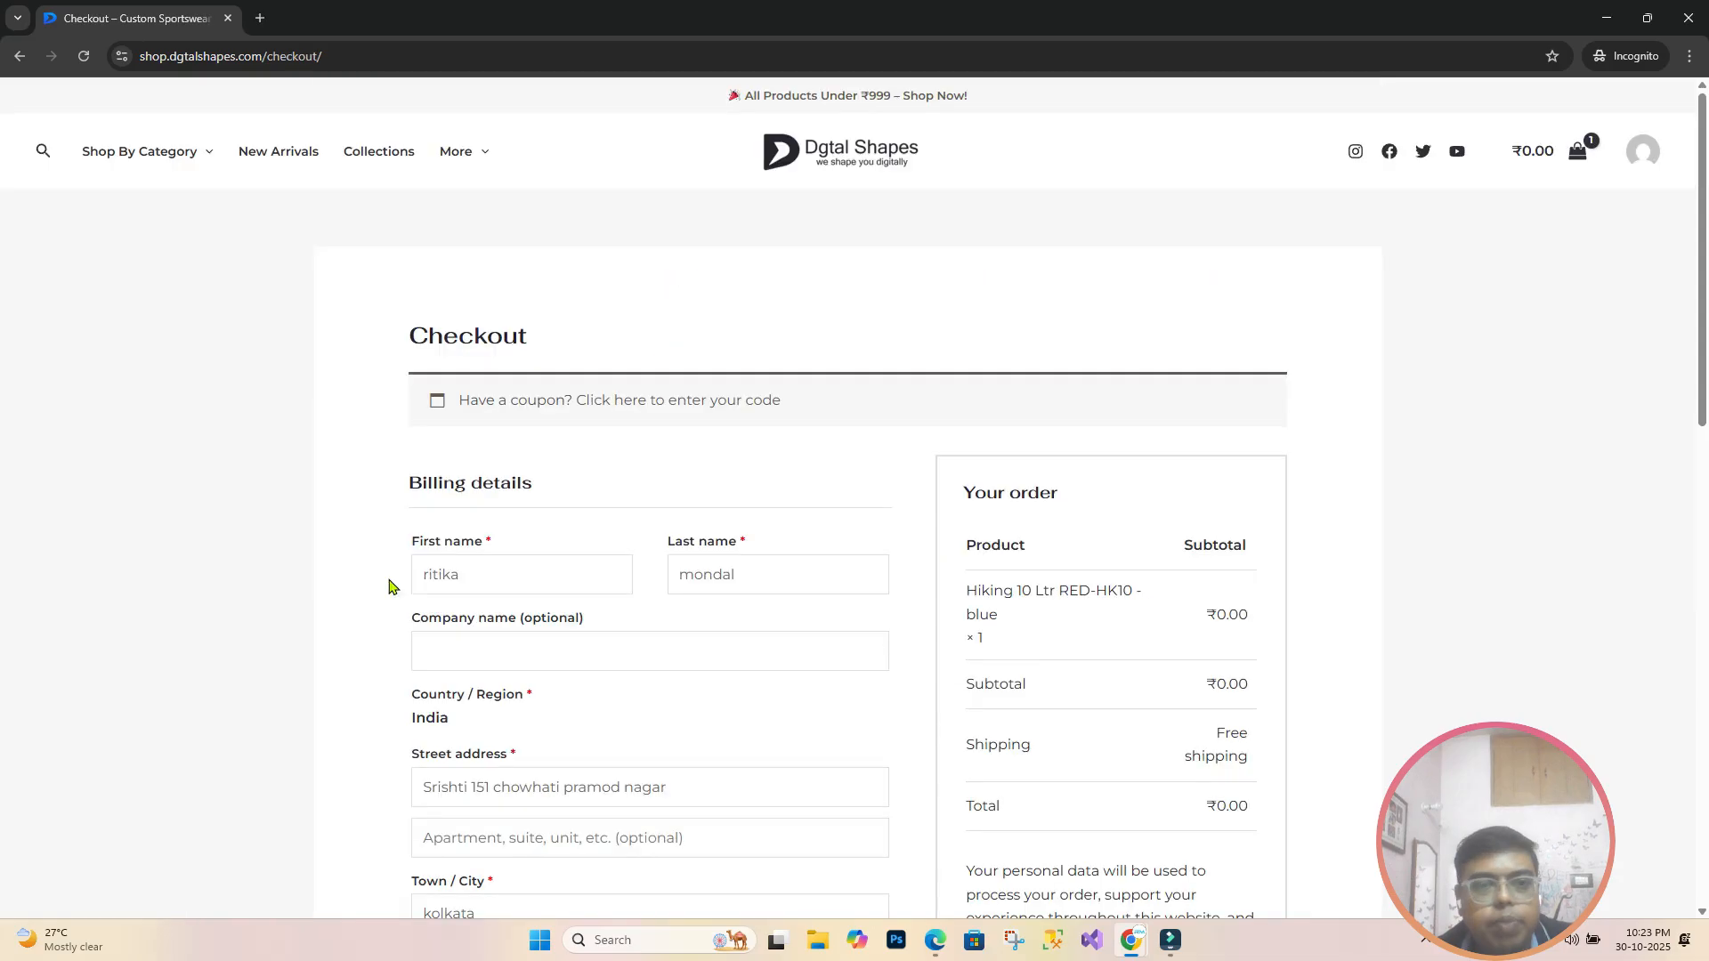
{"action": "scroll", "coordinate": [771, 503], "scroll_direction": "down", "scroll_amount": 1}
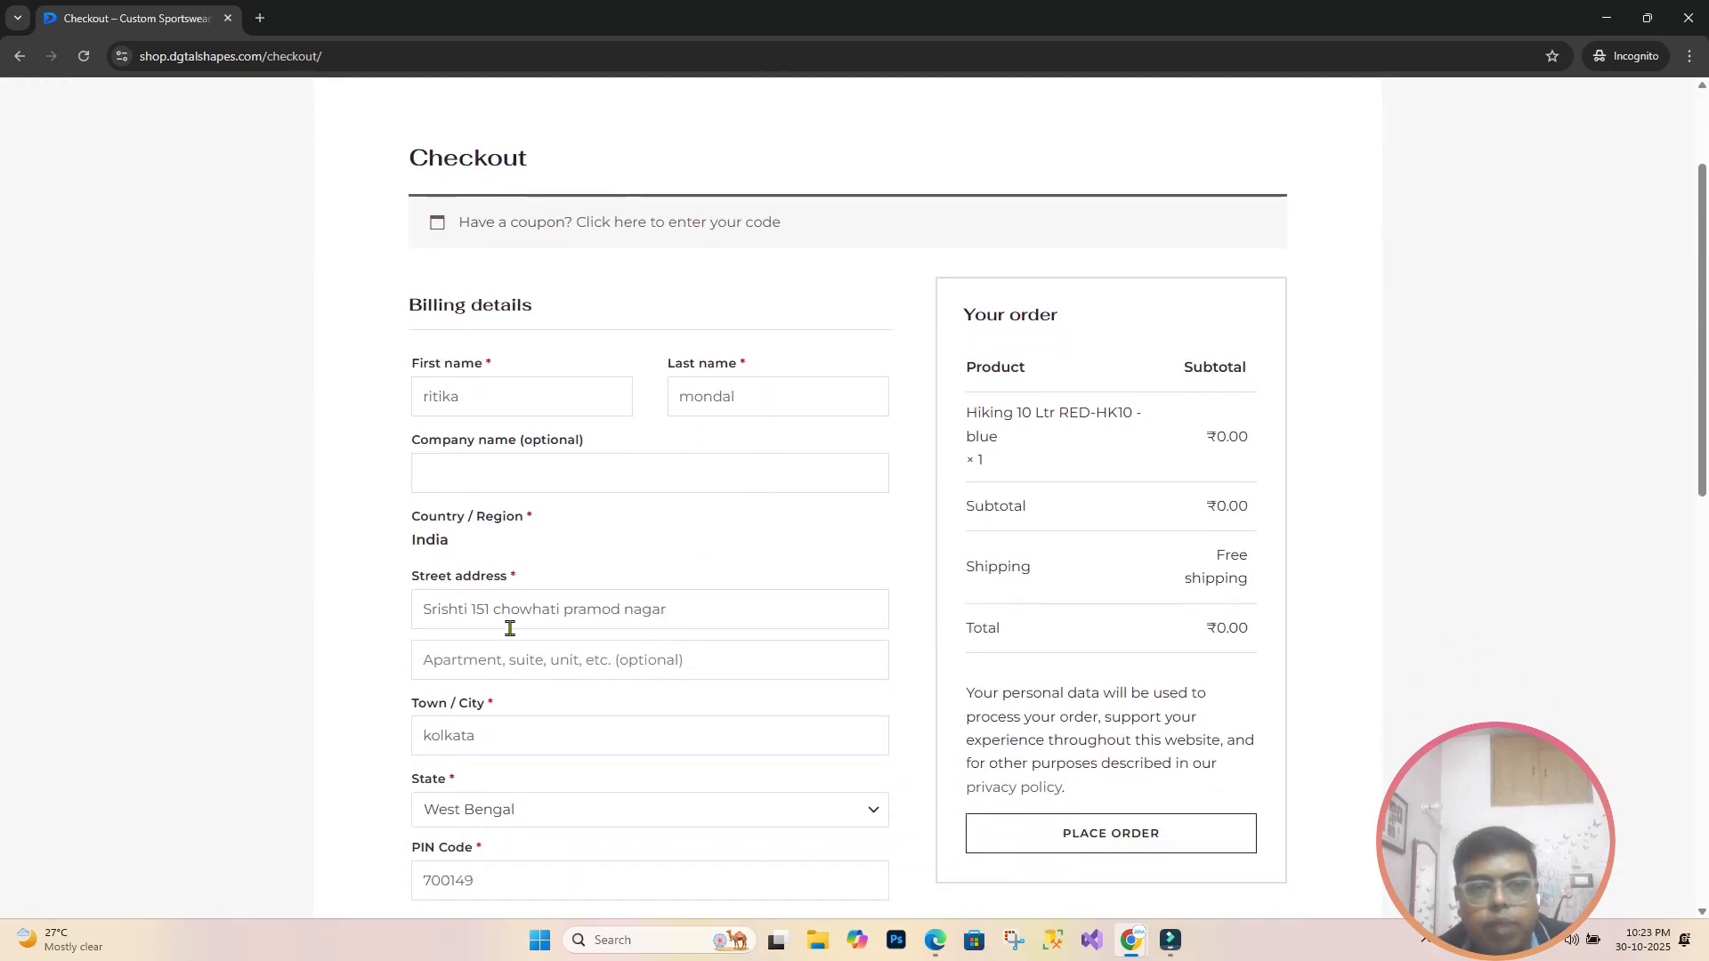
{"action": "scroll", "coordinate": [716, 682], "scroll_direction": "up", "scroll_amount": 2}
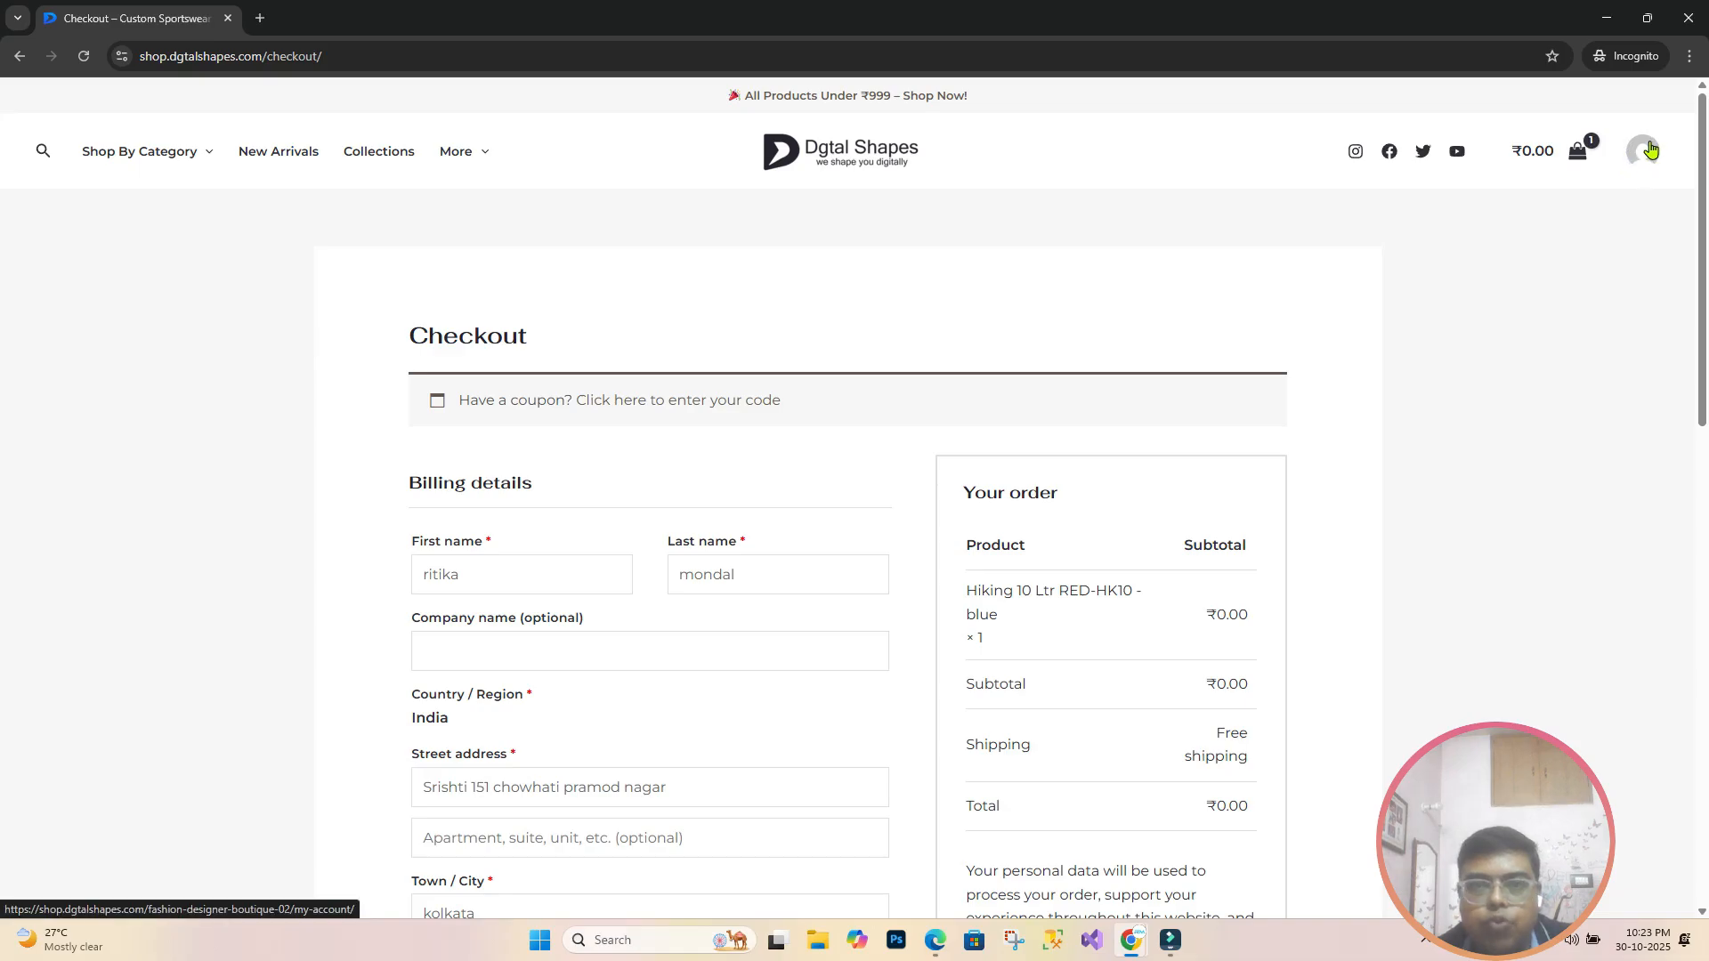
{"action": "scroll", "coordinate": [732, 567], "scroll_direction": "down", "scroll_amount": 2}
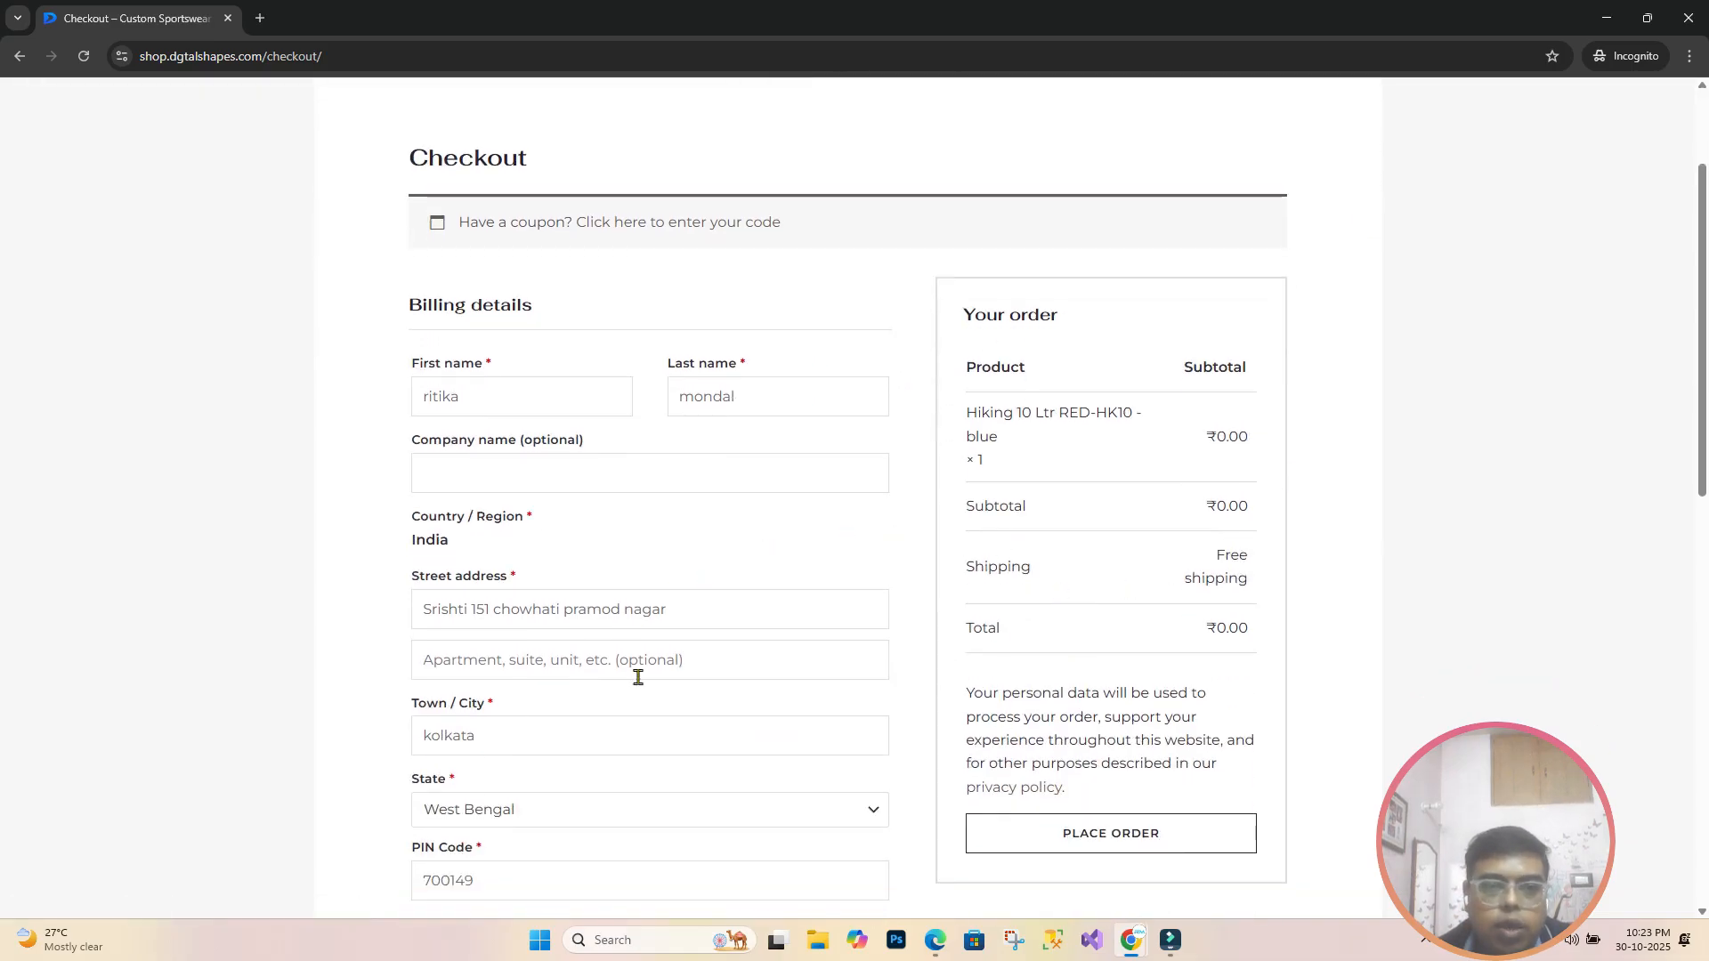
{"action": "scroll", "coordinate": [724, 729], "scroll_direction": "down", "scroll_amount": 1}
{"action": "scroll", "coordinate": [723, 736], "scroll_direction": "down", "scroll_amount": 1}
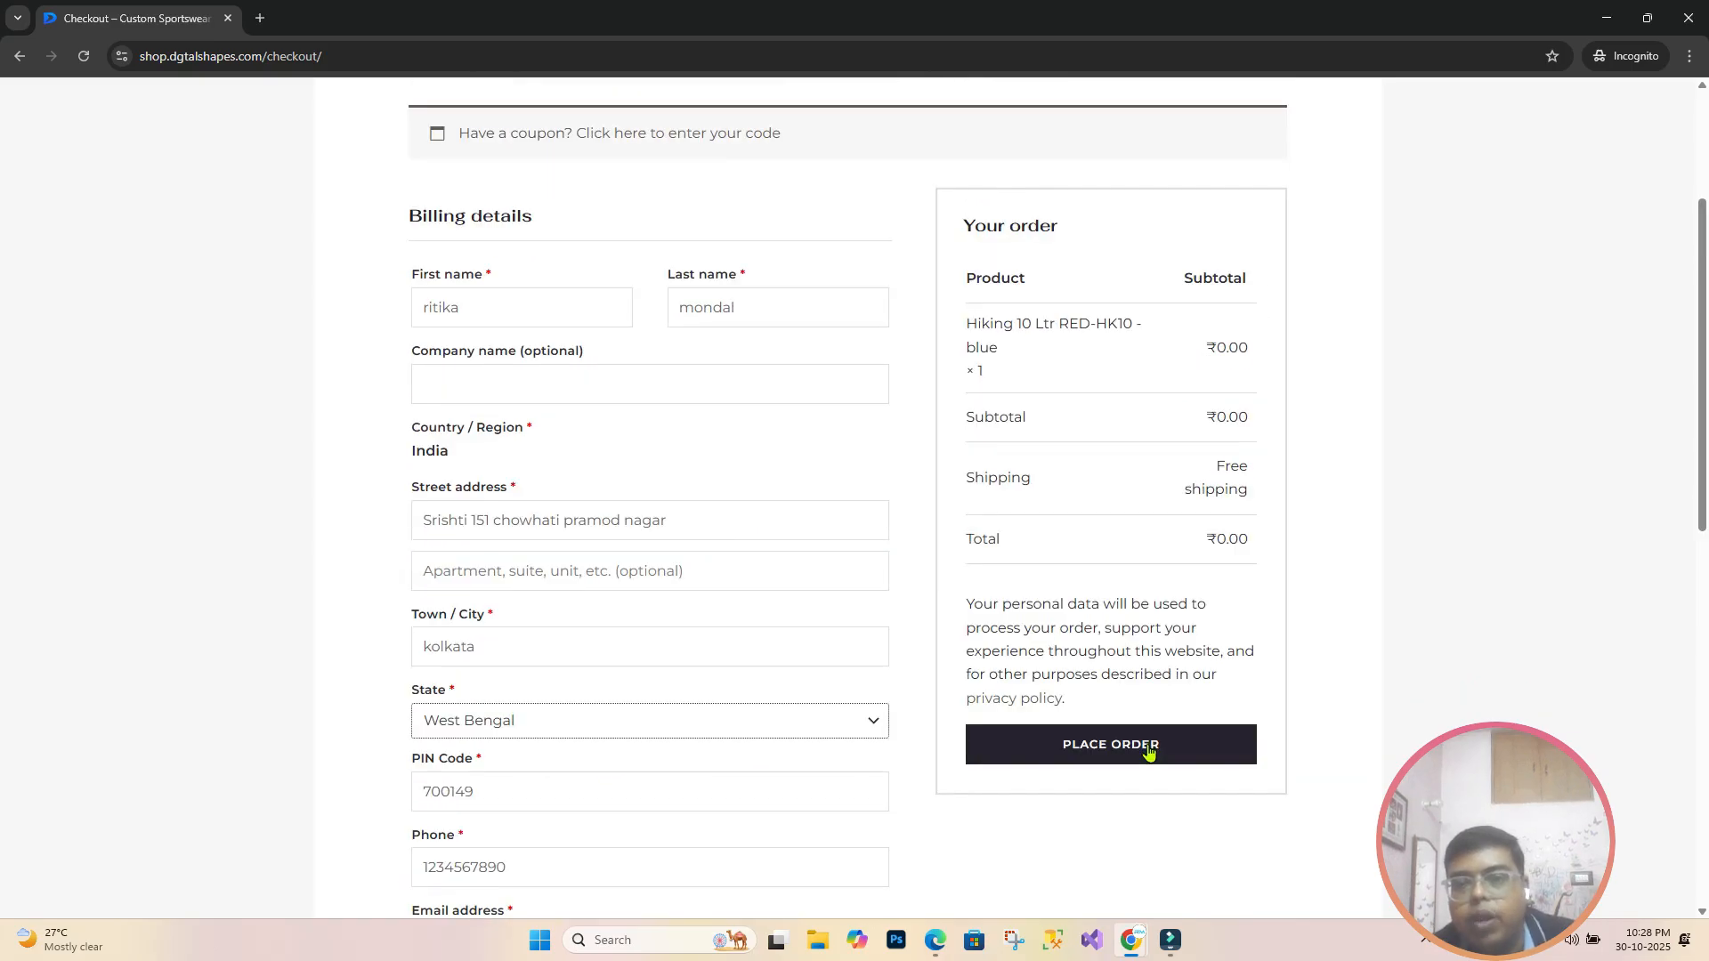
{"action": "left_click", "coordinate": [1148, 752]}
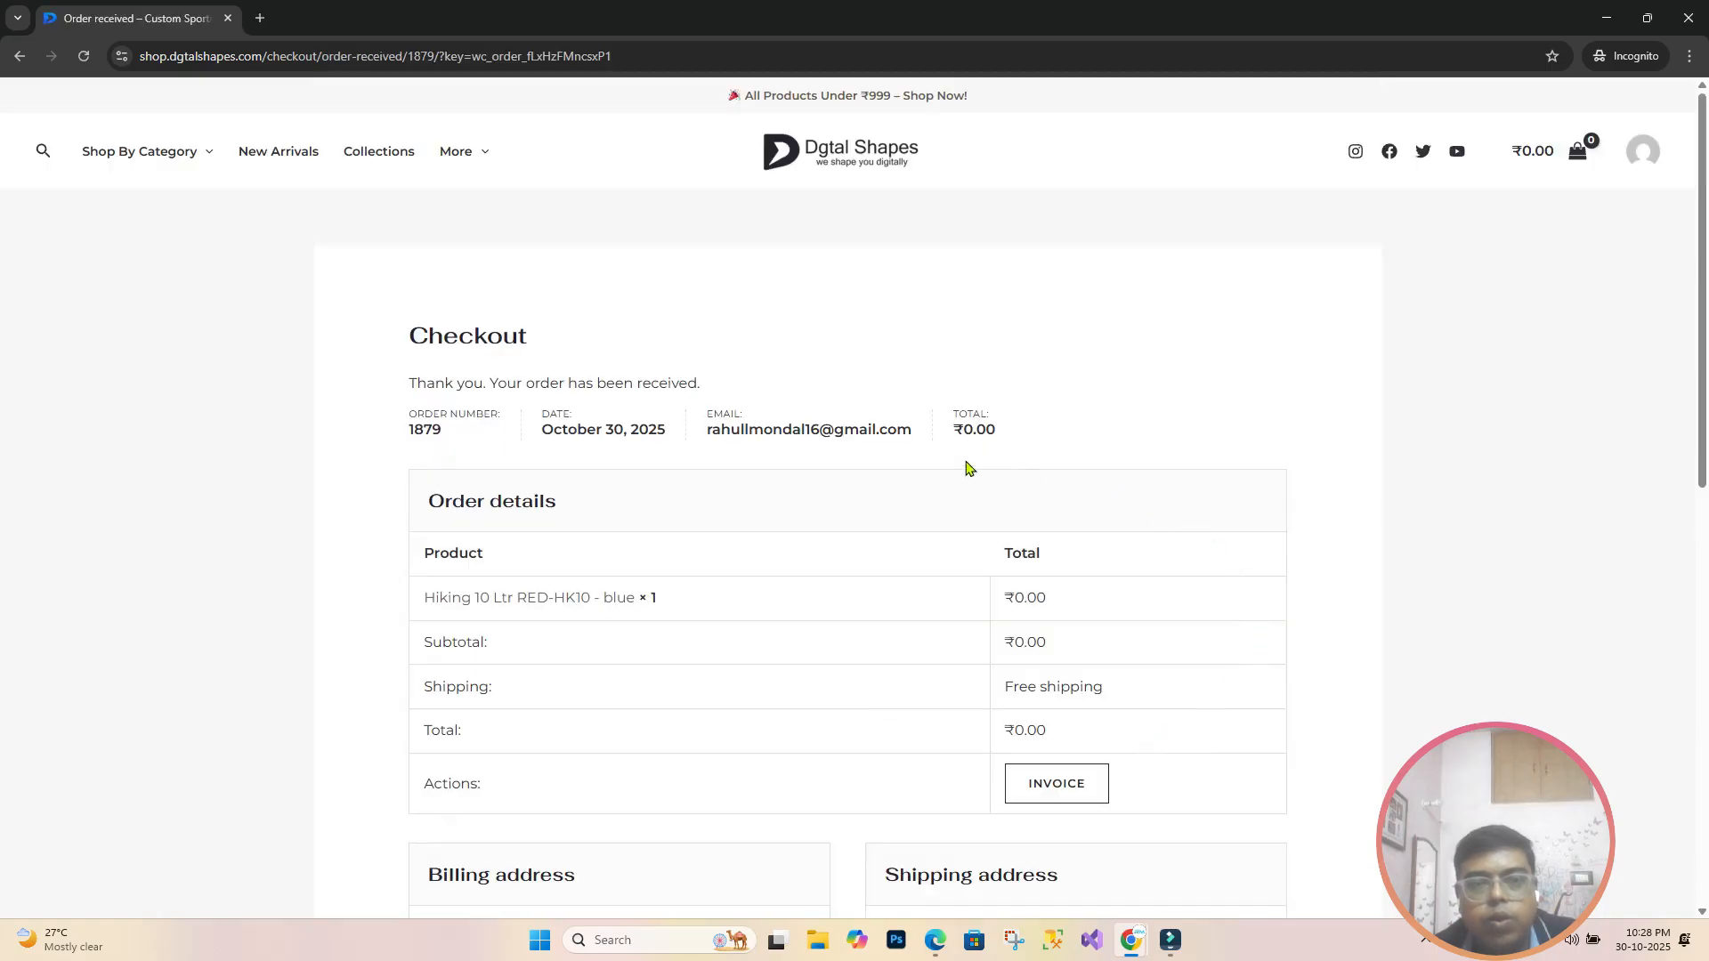
Step: Review the order-received page, selecting the order number and order date
{"action": "scroll", "coordinate": [862, 465], "scroll_direction": "down", "scroll_amount": 3}
{"action": "scroll", "coordinate": [862, 465], "scroll_direction": "up", "scroll_amount": 1}
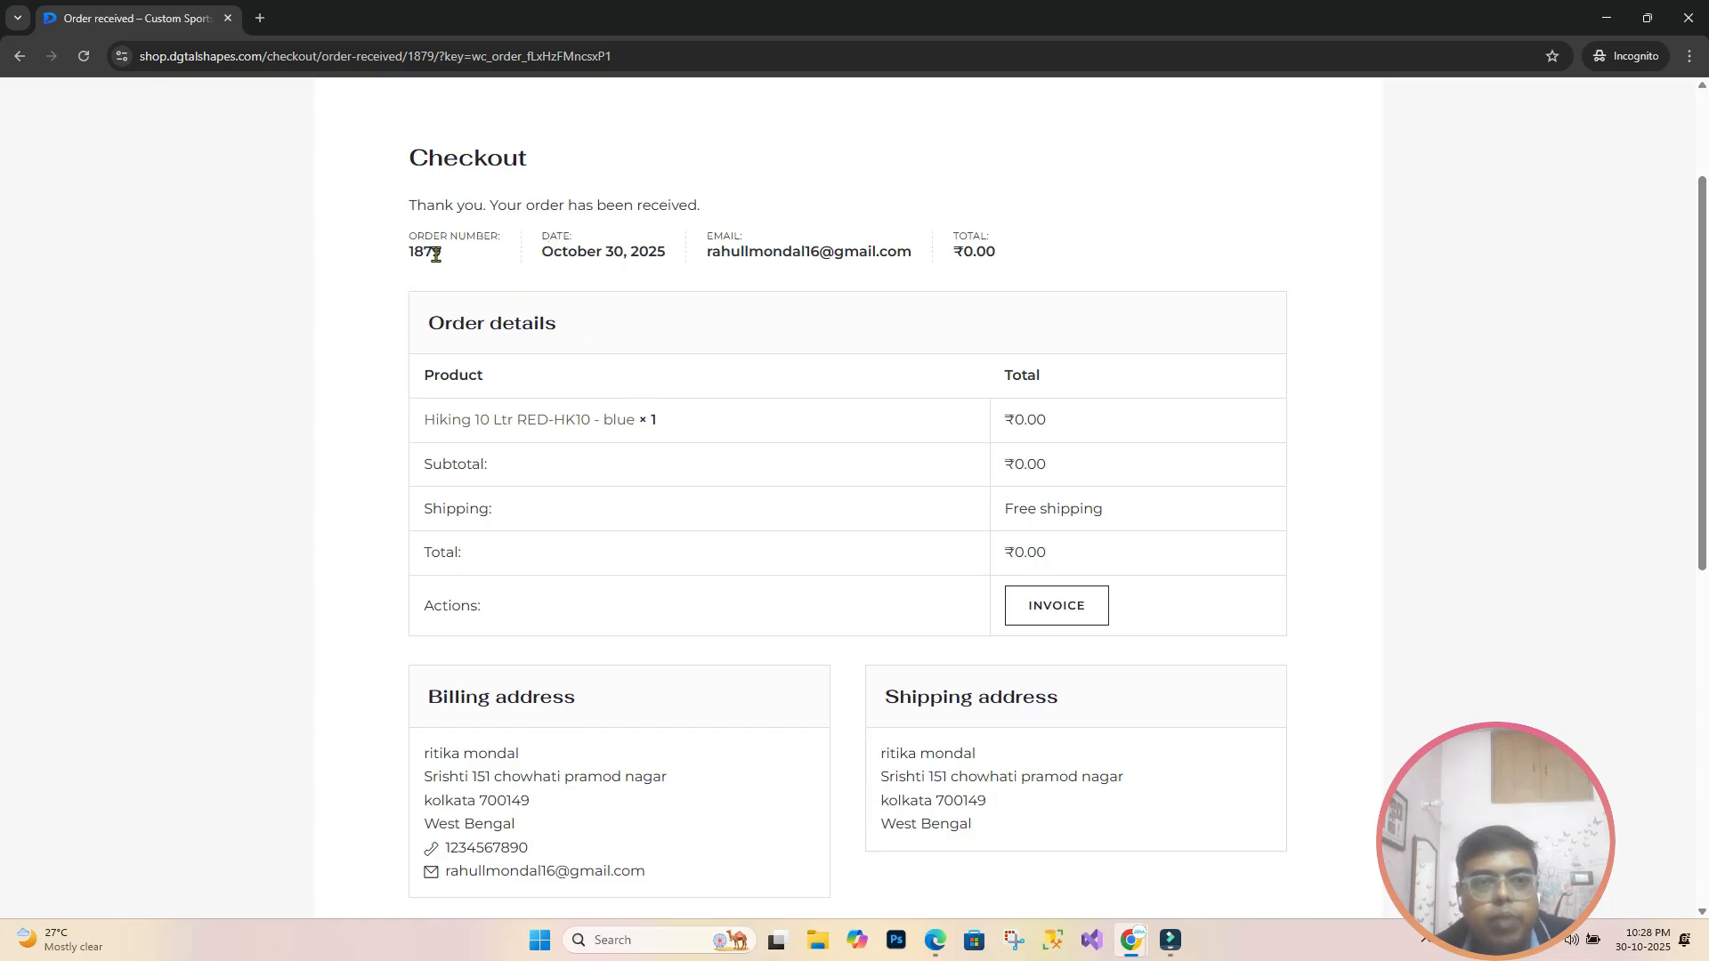
{"action": "double_click", "coordinate": [405, 253]}
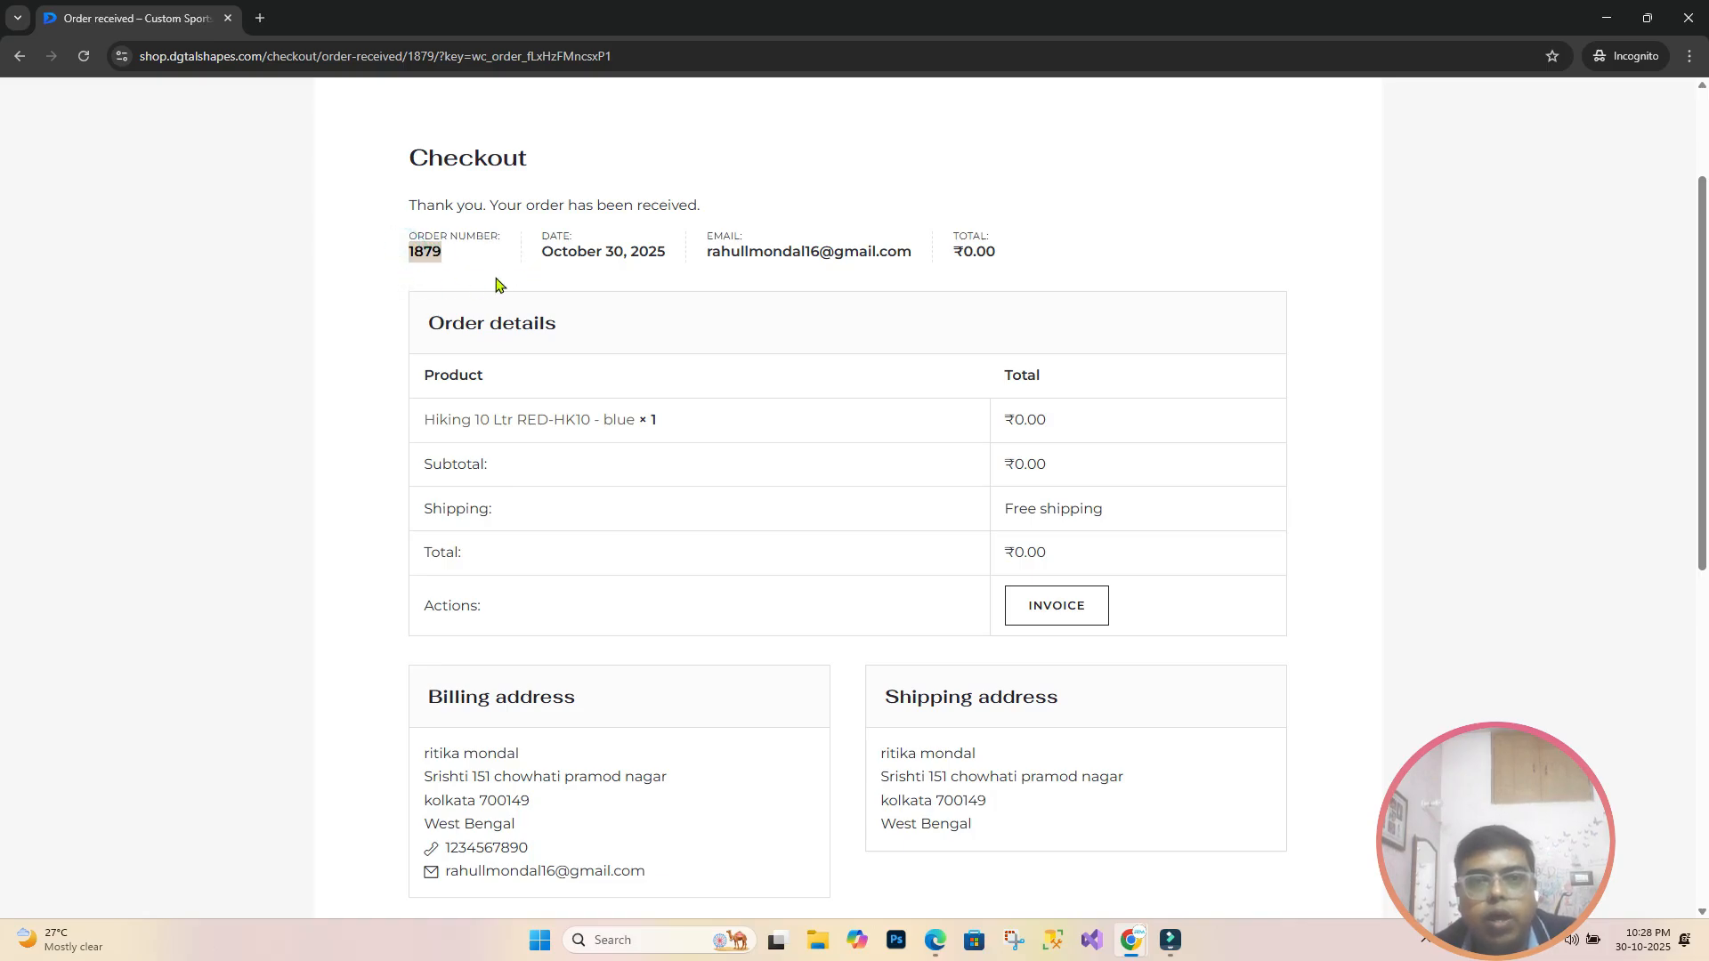
{"action": "left_click_drag", "start_coordinate": [543, 256], "coordinate": [943, 260]}
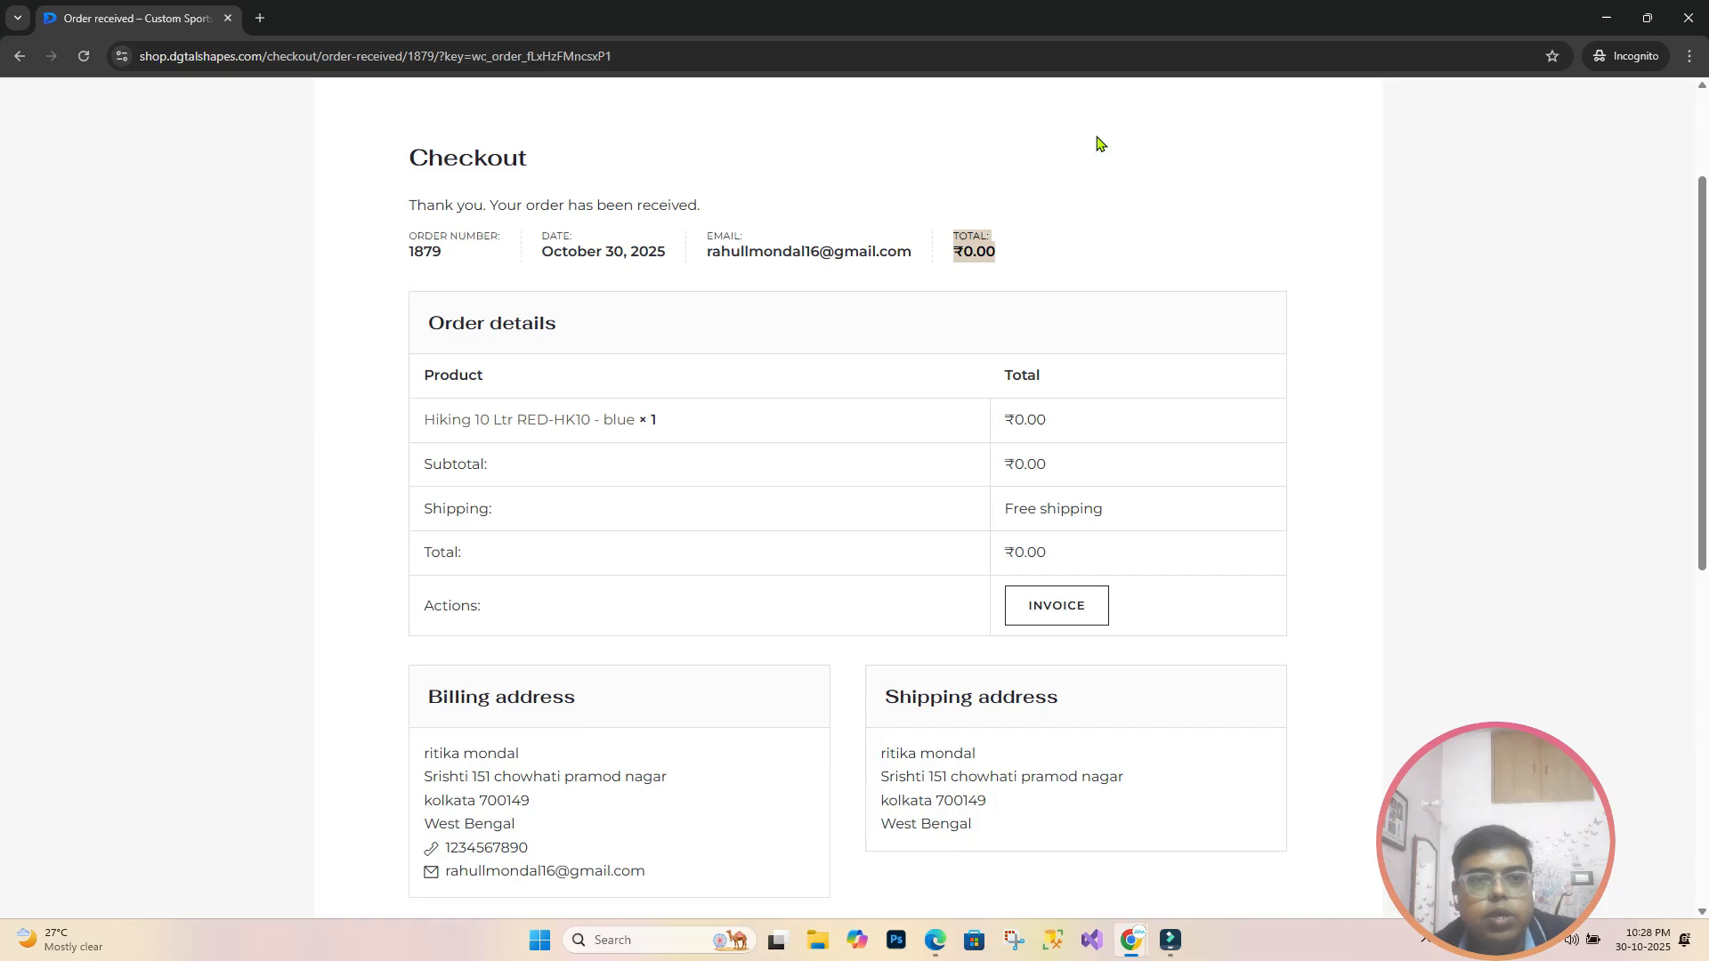
{"action": "scroll", "coordinate": [855, 528], "scroll_direction": "down", "scroll_amount": 5}
{"action": "scroll", "coordinate": [856, 528], "scroll_direction": "up", "scroll_amount": 7}
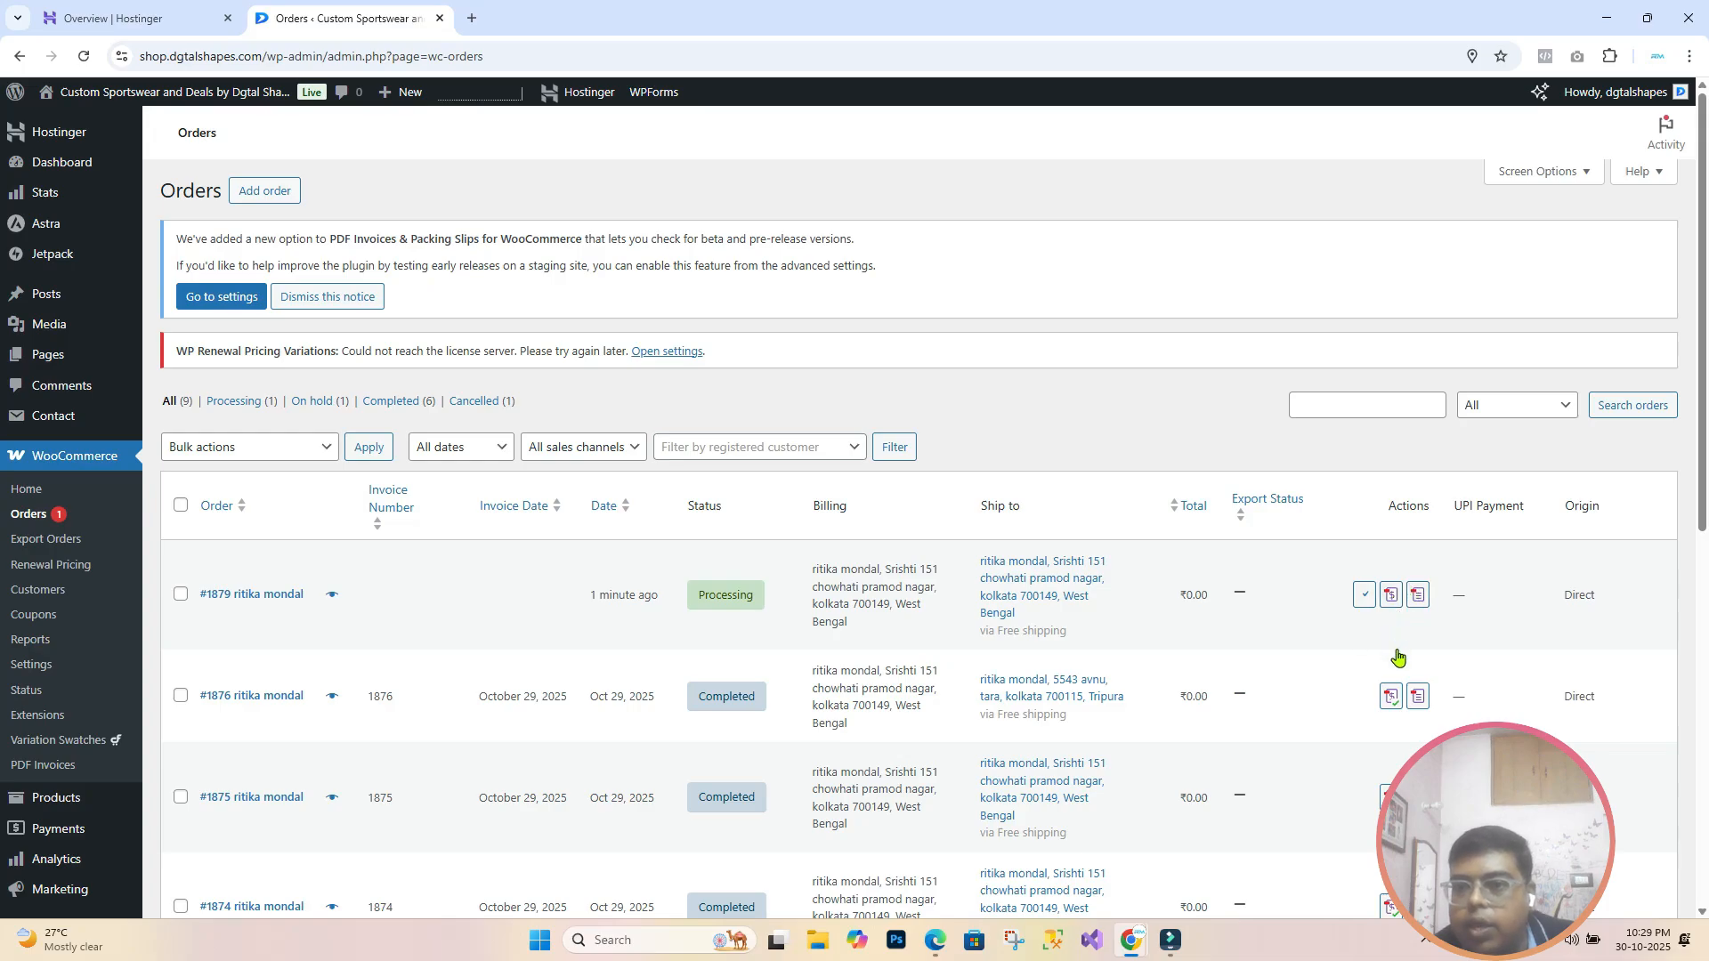
Step: Generate the new order's PDF invoice and open the downloaded invoice-1.pdf
{"action": "left_click", "coordinate": [1391, 602]}
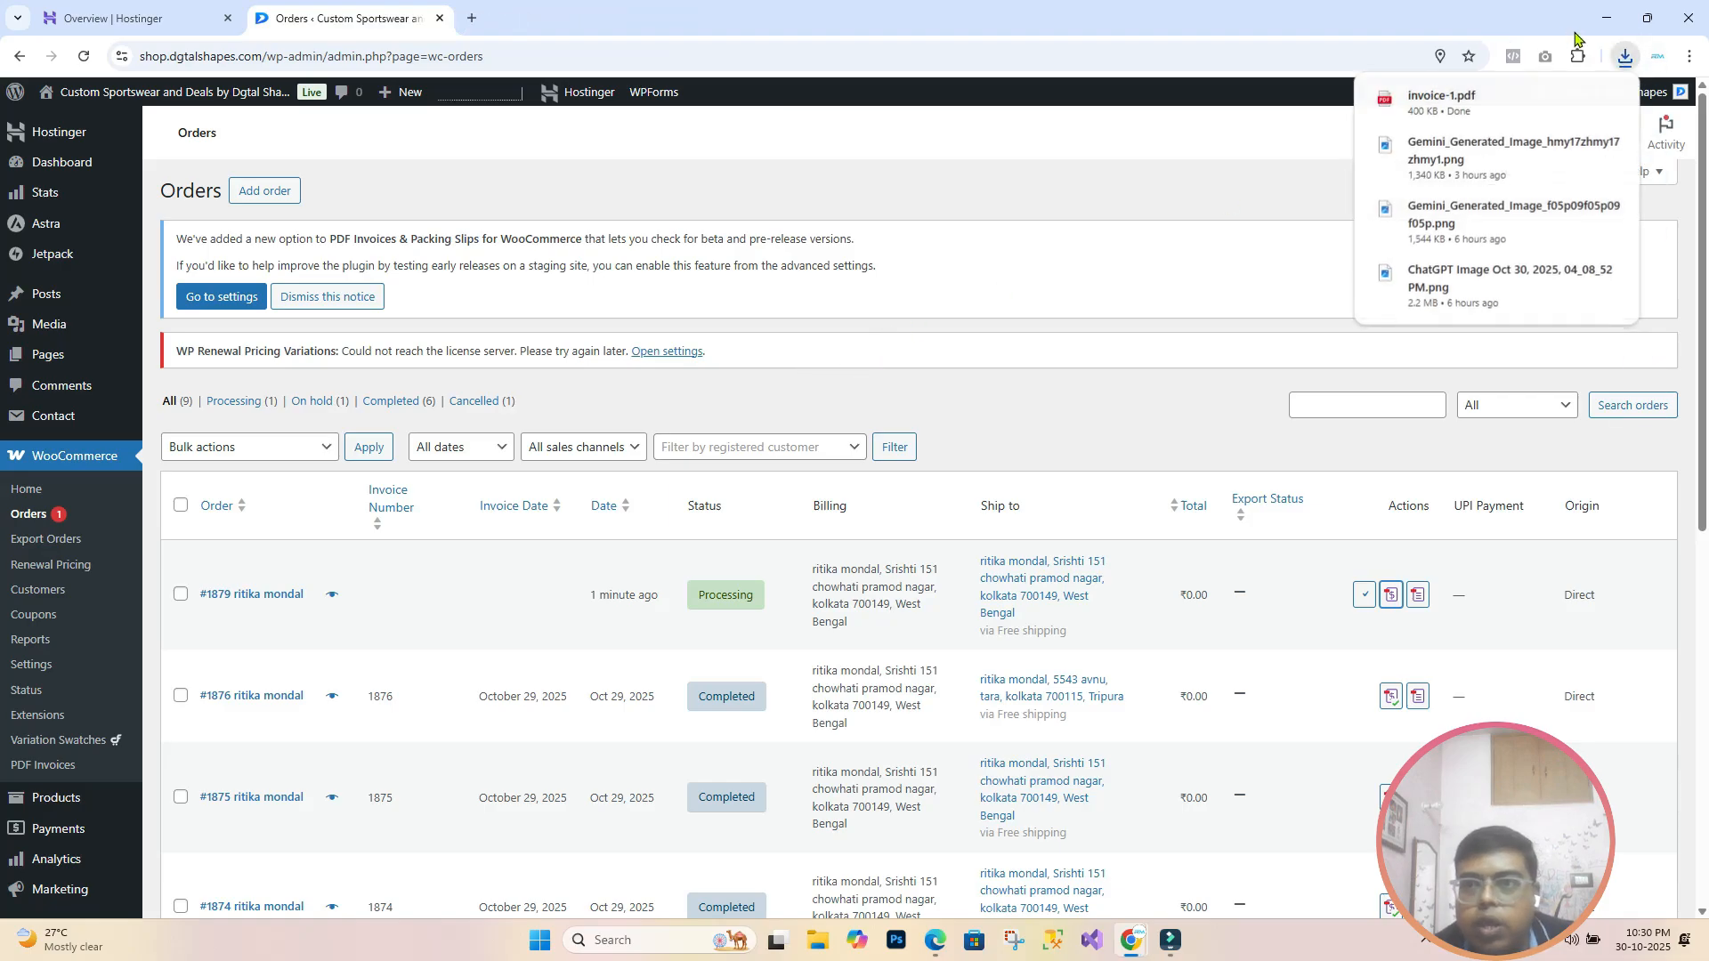
{"action": "left_click", "coordinate": [1496, 105]}
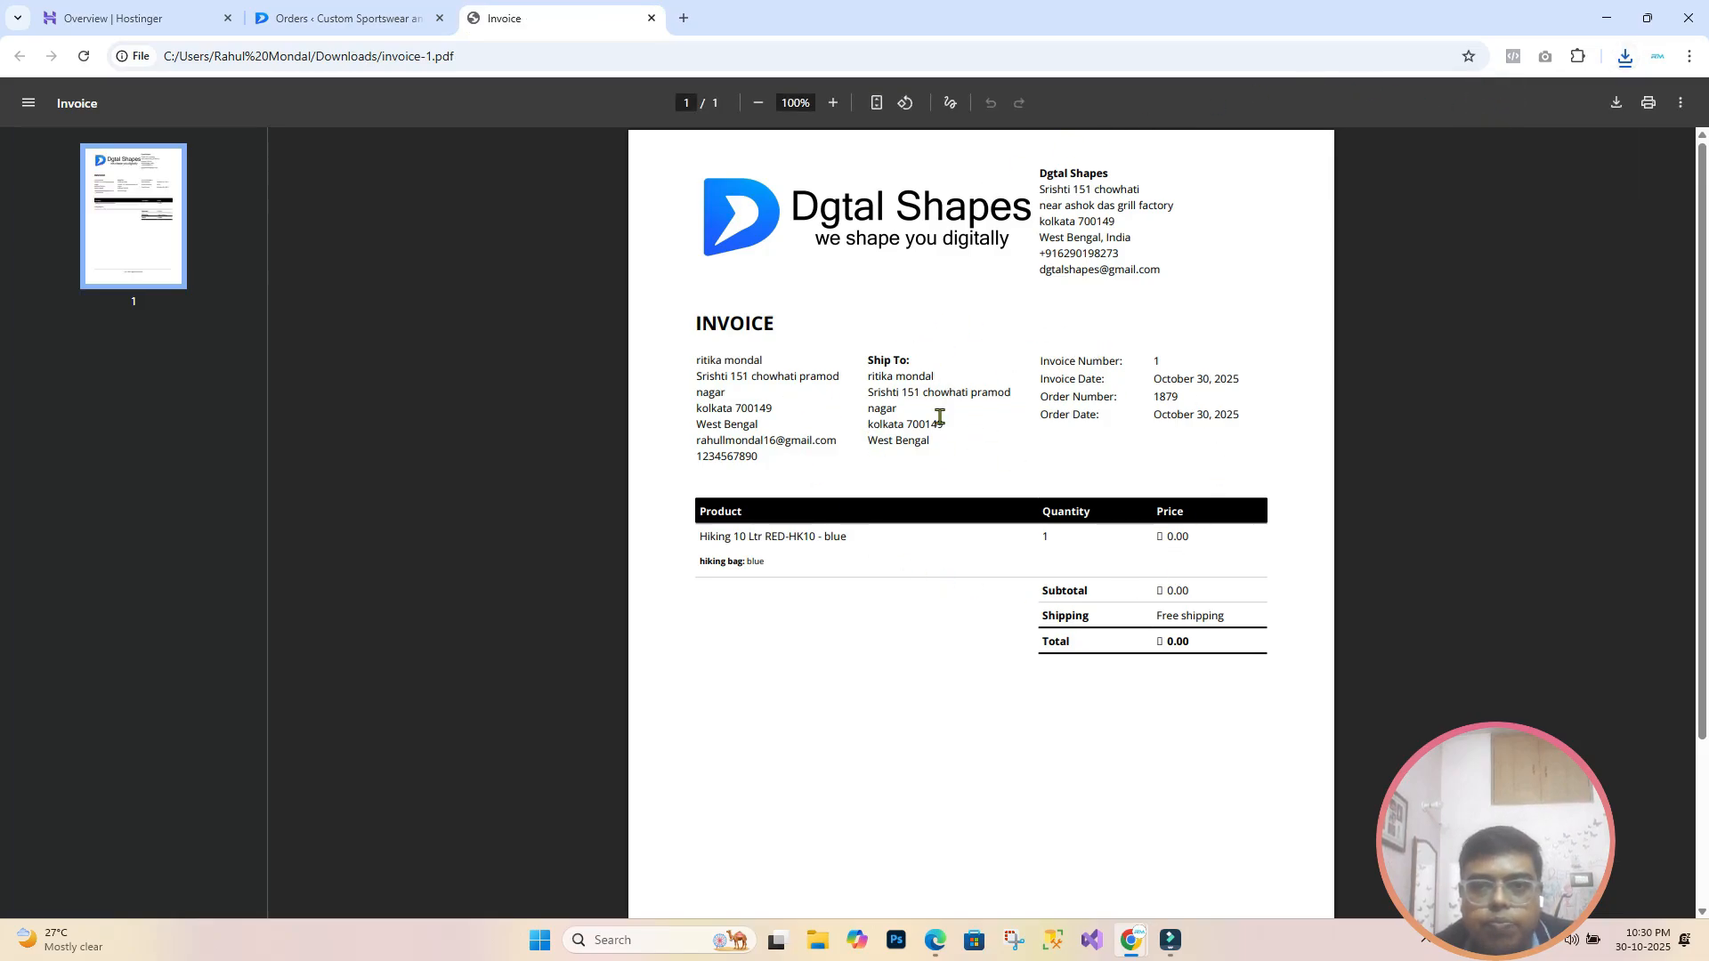
Step: Generate packing-slip-1879.pdf and compare its PACKING SLIP heading against the invoice's INVOICE heading
{"action": "left_click", "coordinate": [360, 22]}
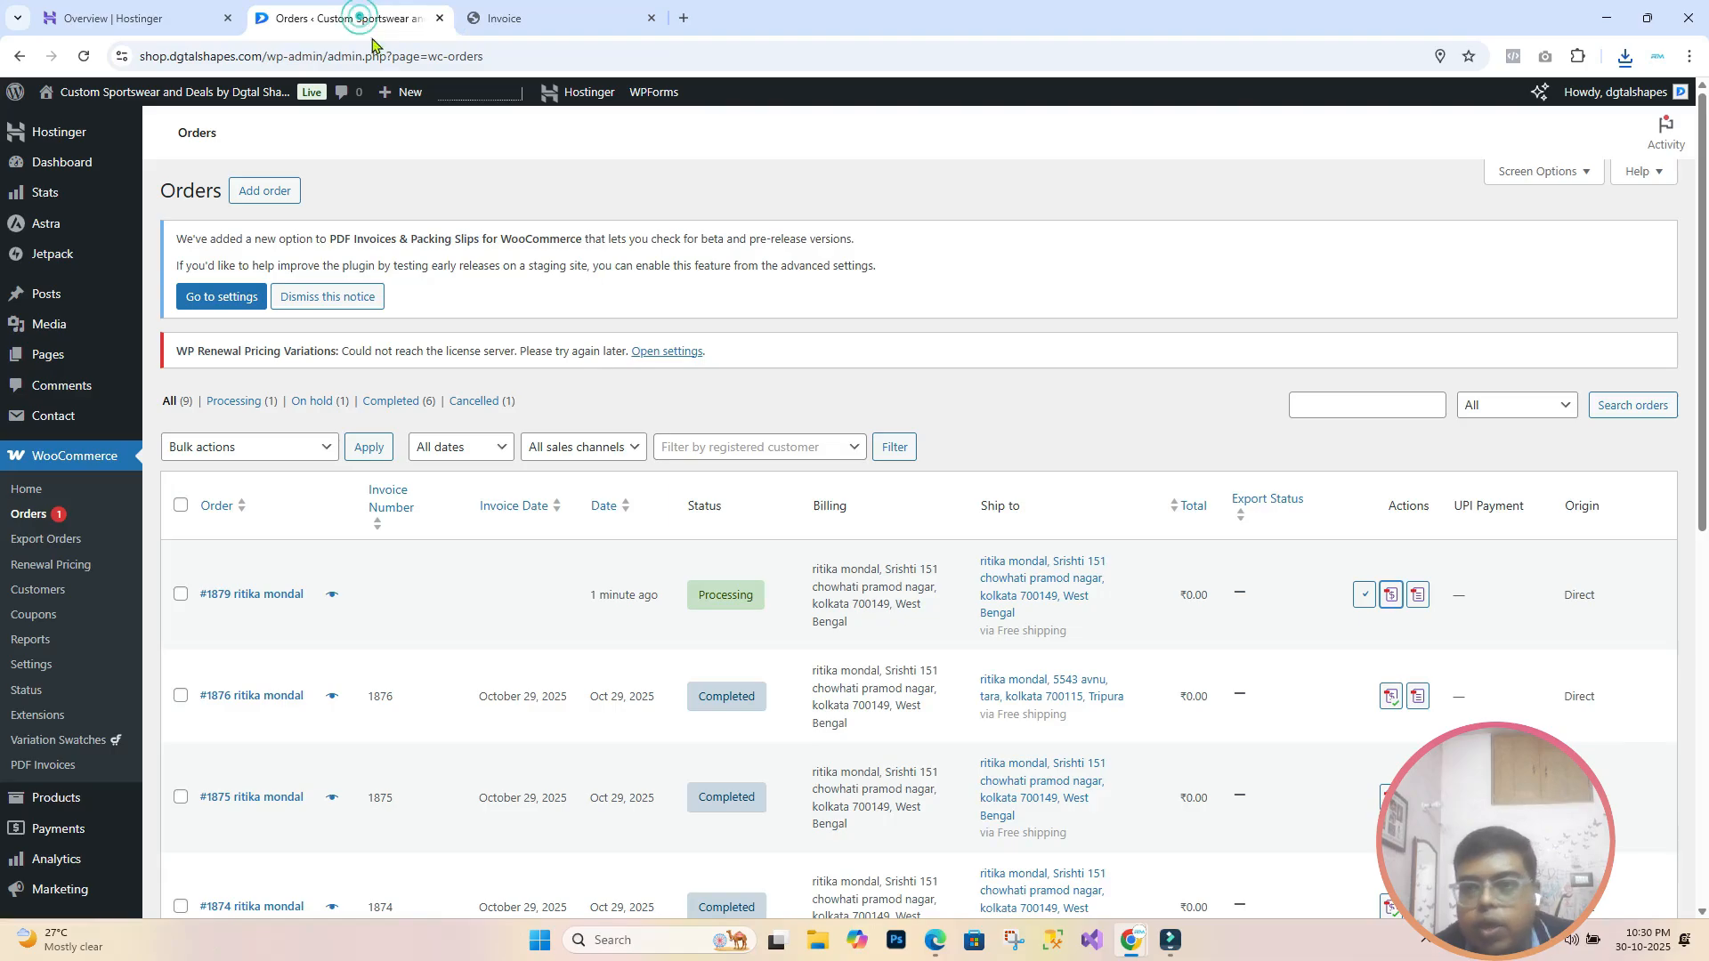
{"action": "left_click", "coordinate": [1418, 604]}
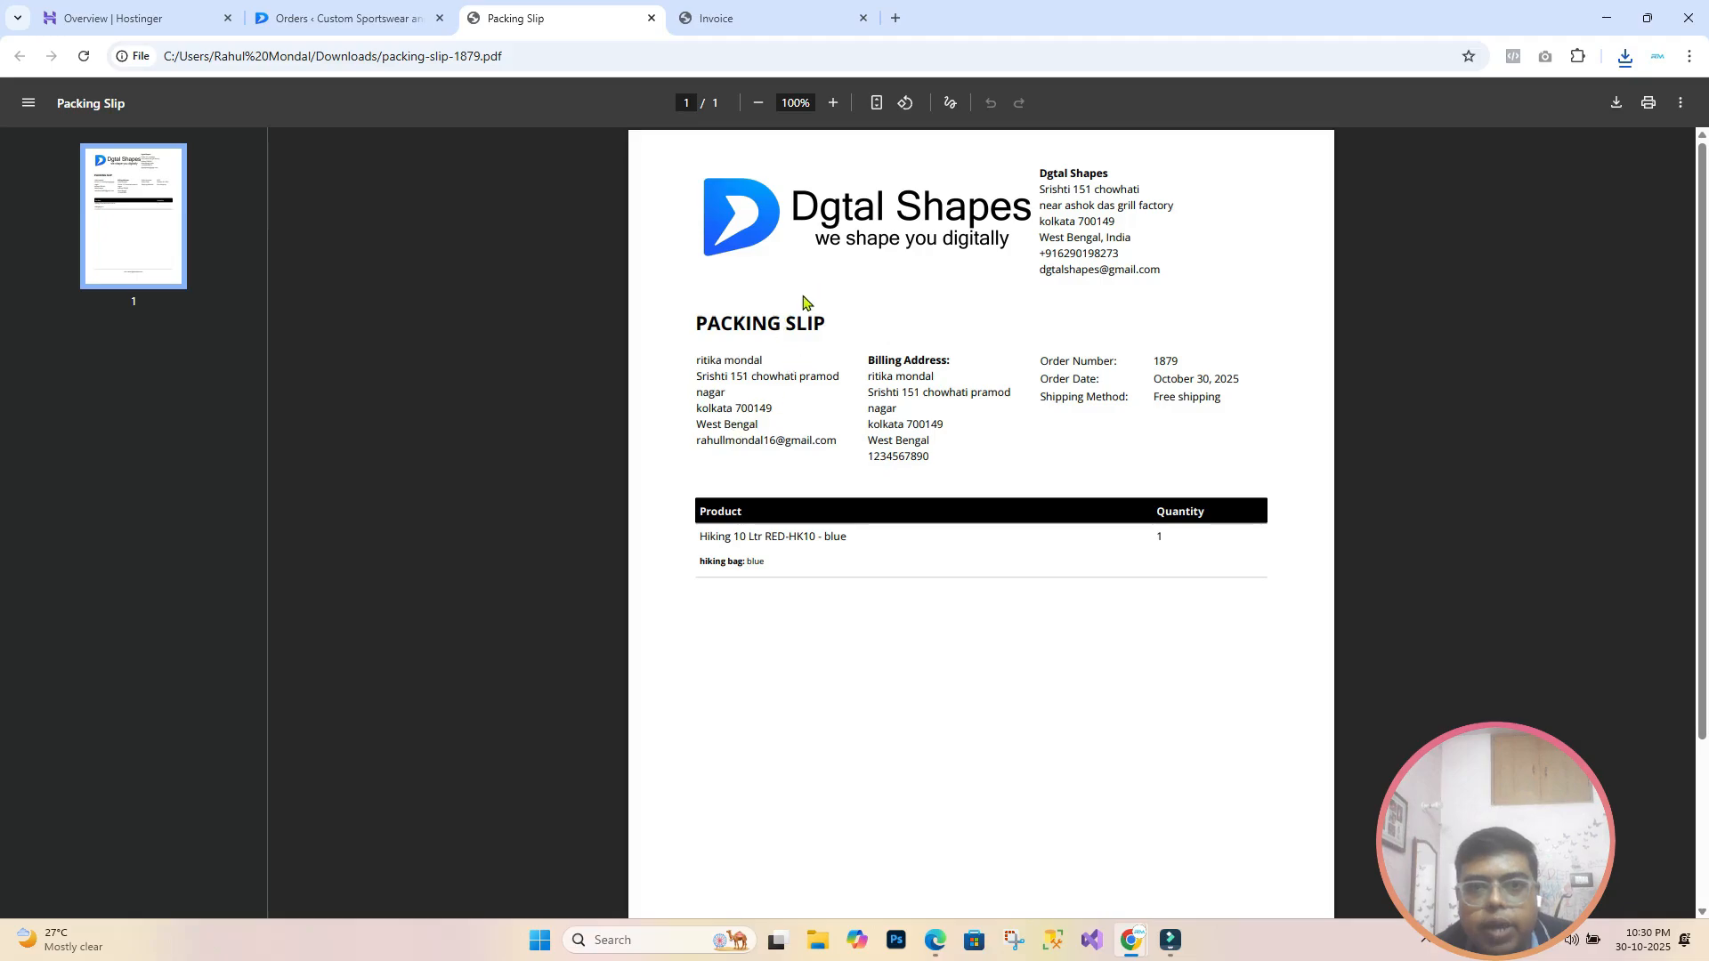
{"action": "left_click_drag", "start_coordinate": [703, 322], "coordinate": [830, 318]}
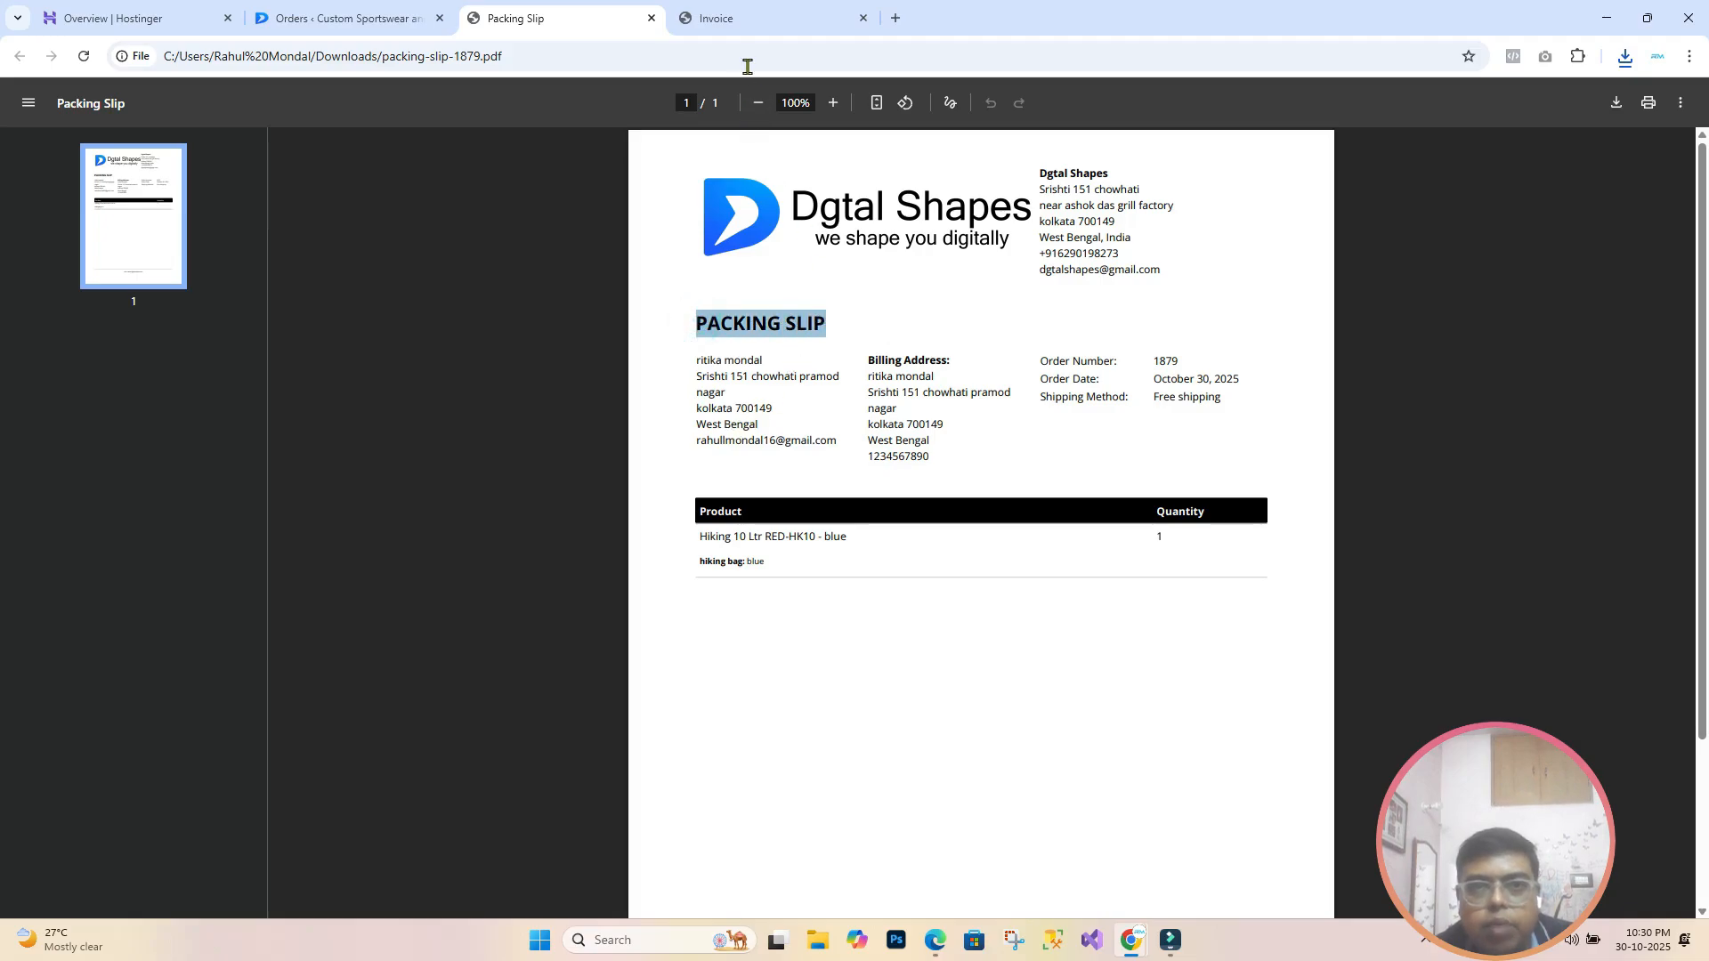
{"action": "left_click", "coordinate": [755, 27]}
{"action": "left_click_drag", "start_coordinate": [697, 323], "coordinate": [792, 320]}
{"action": "left_click", "coordinate": [550, 27]}
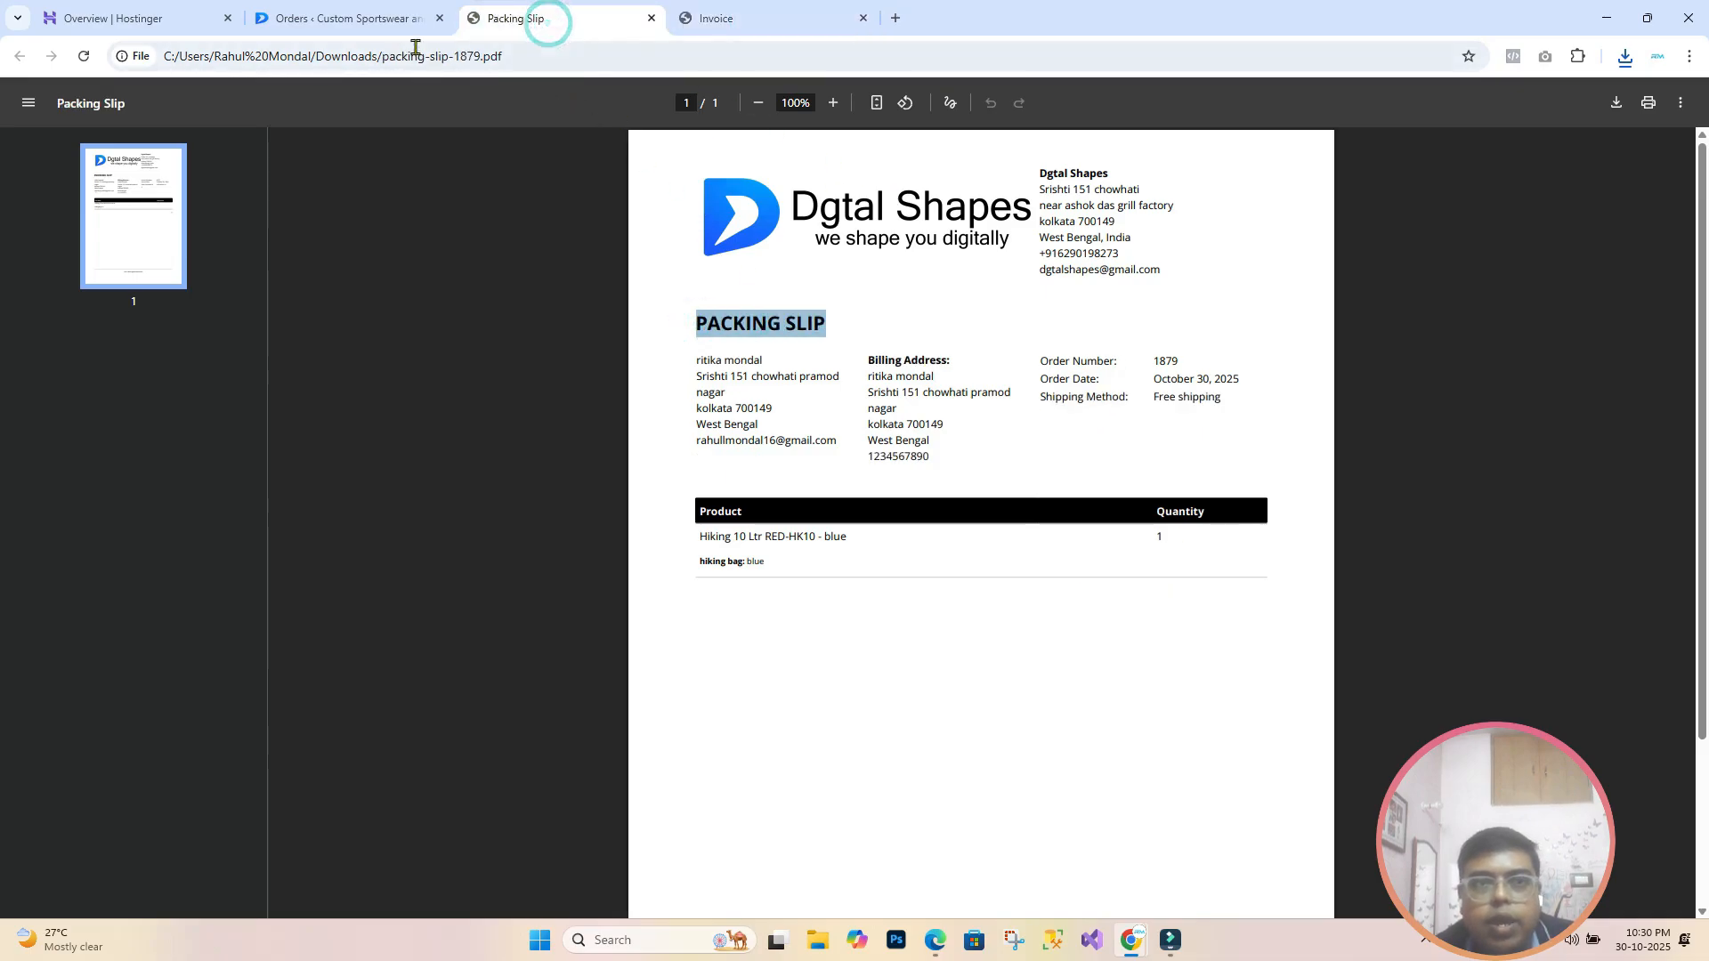
{"action": "left_click", "coordinate": [343, 20]}
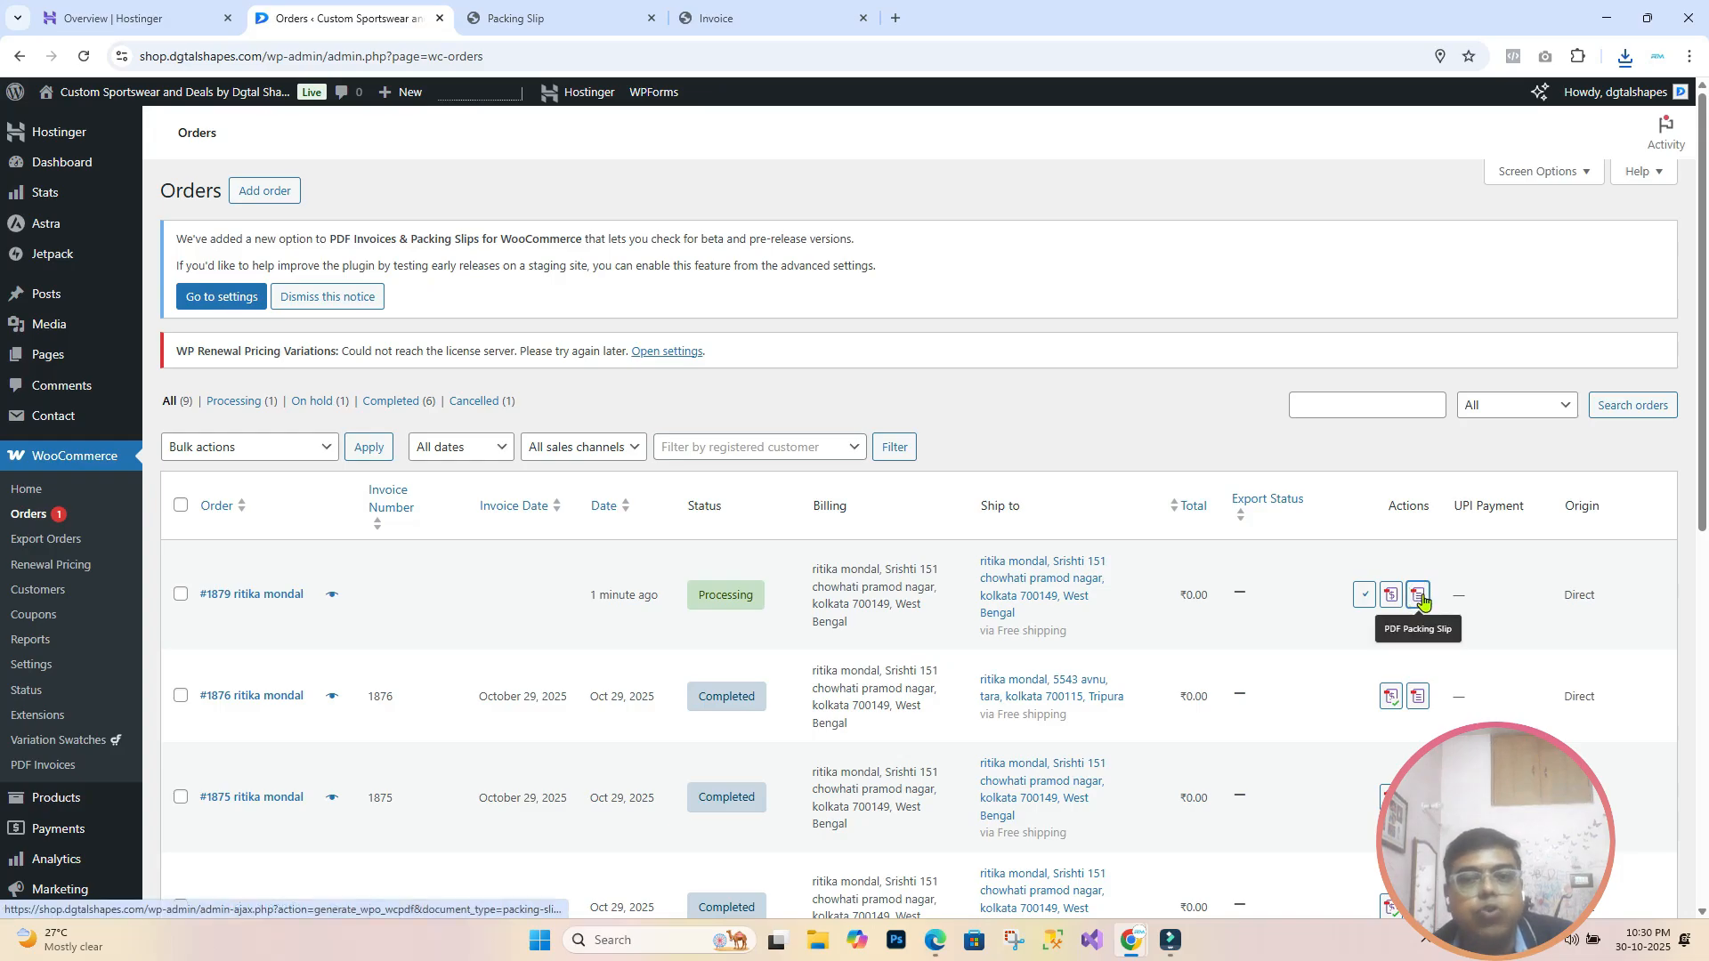
Step: Change order #1879's status to Completed, update it, and return to the storefront window
{"action": "left_click", "coordinate": [251, 598]}
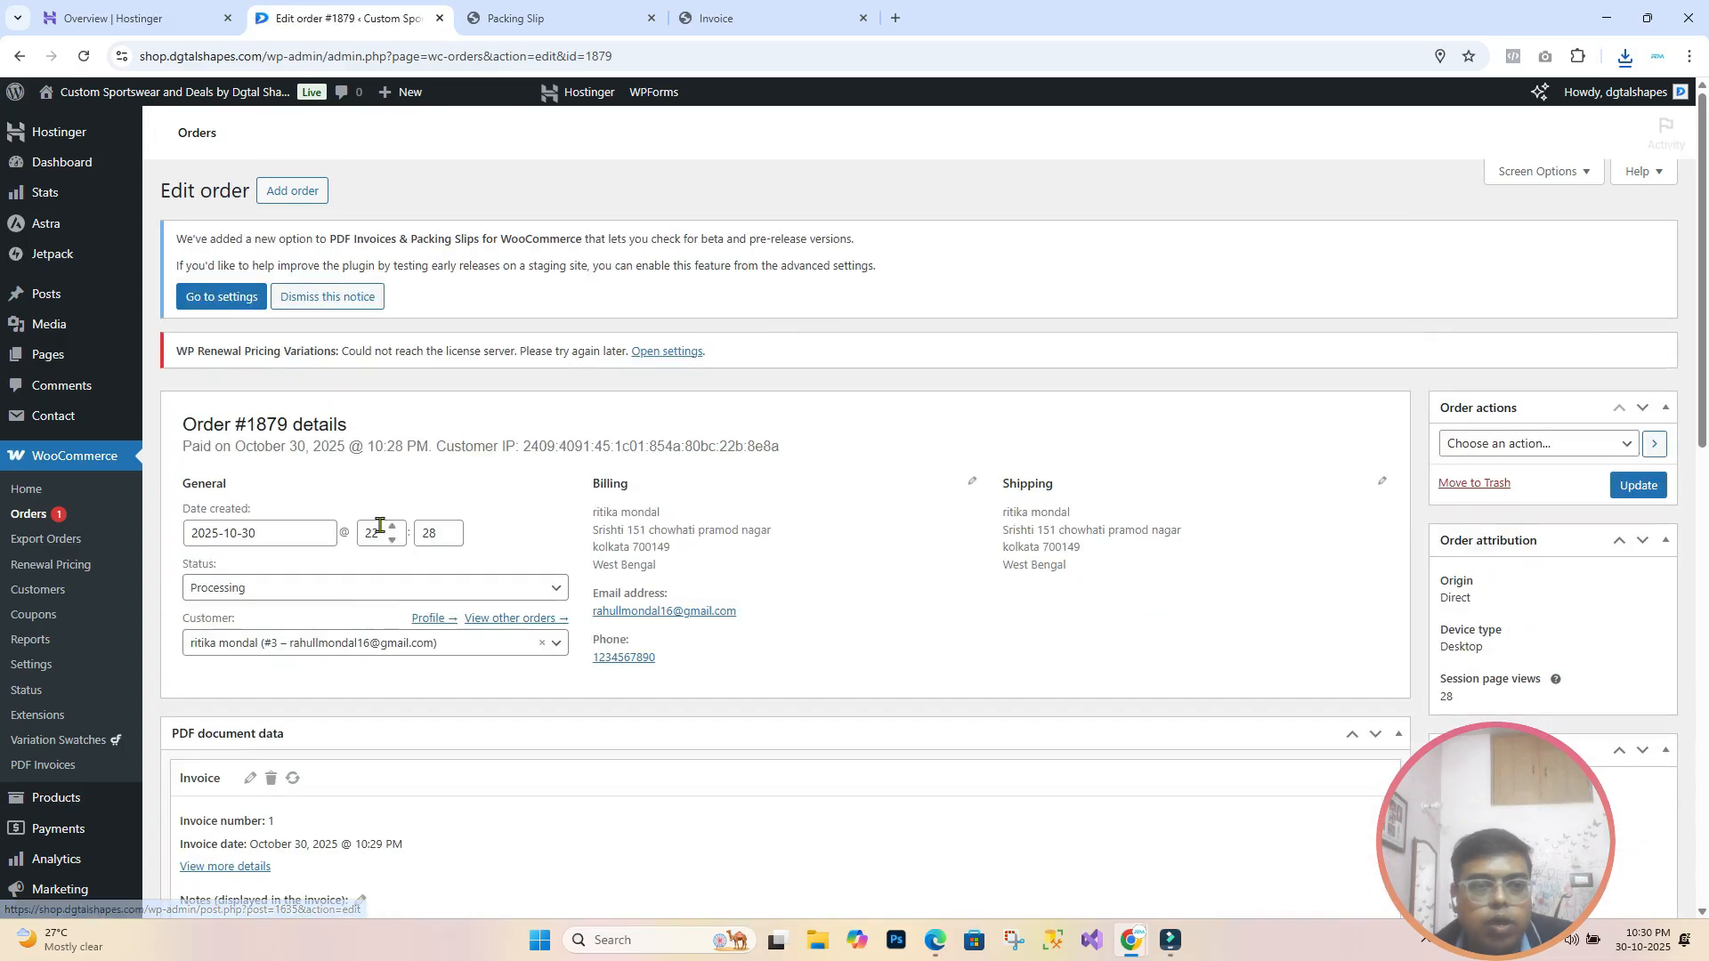
{"action": "left_click", "coordinate": [457, 591]}
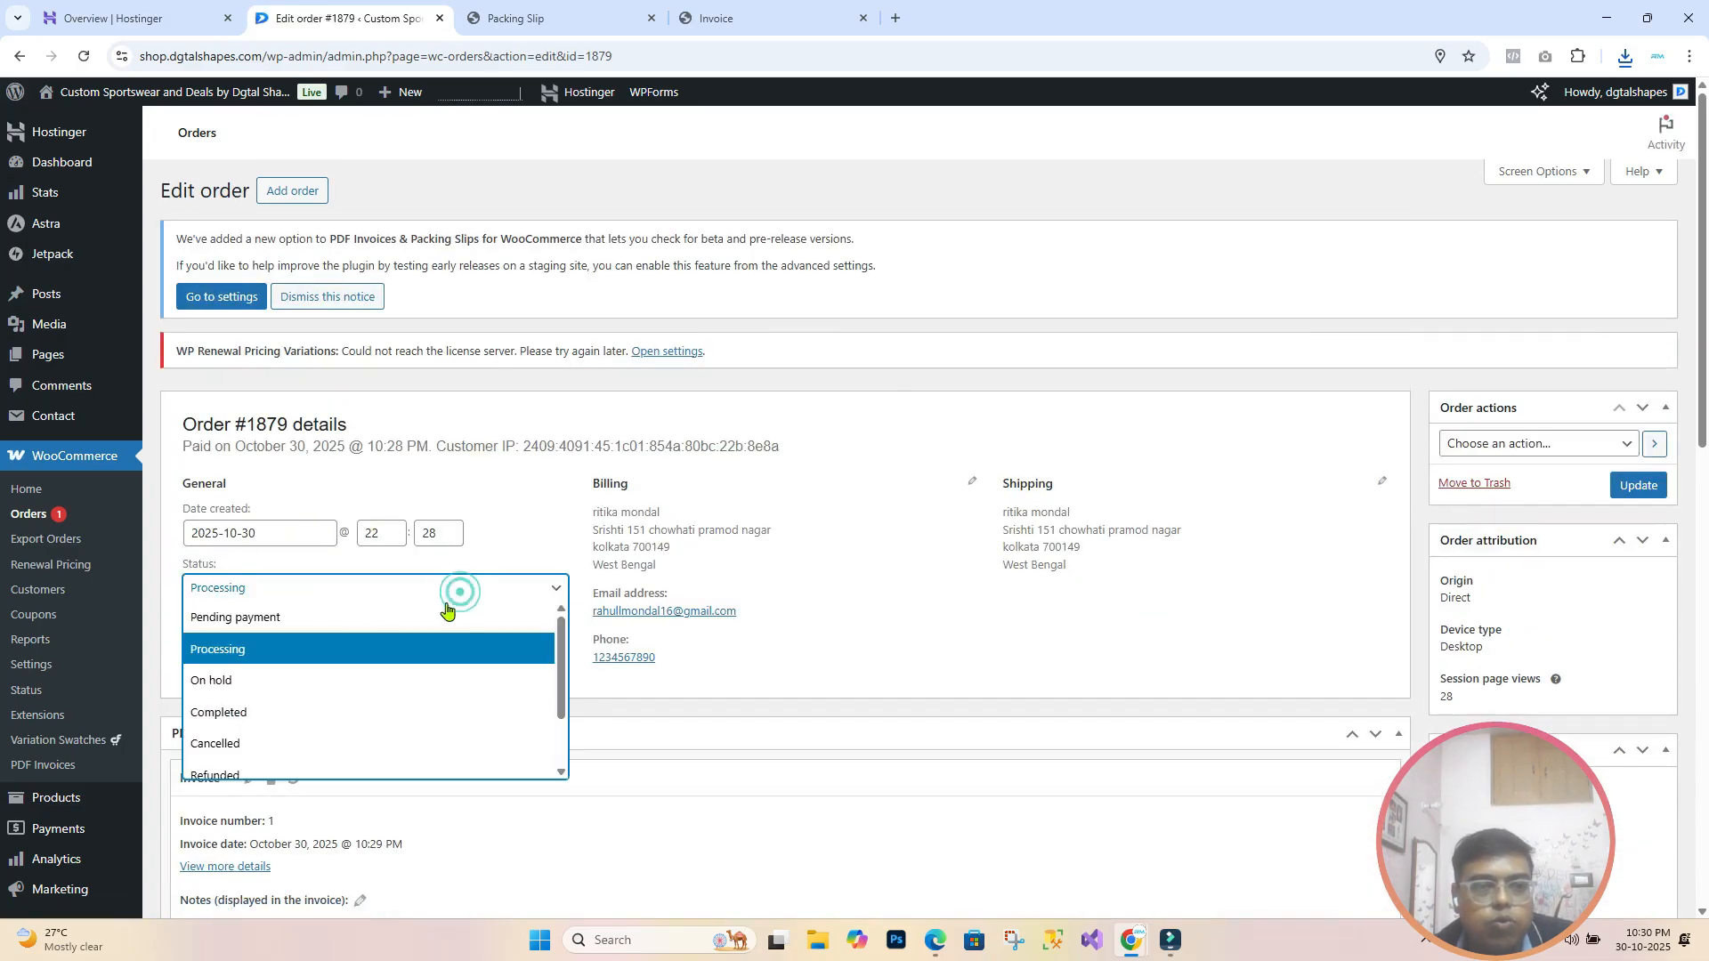
{"action": "left_click", "coordinate": [379, 708]}
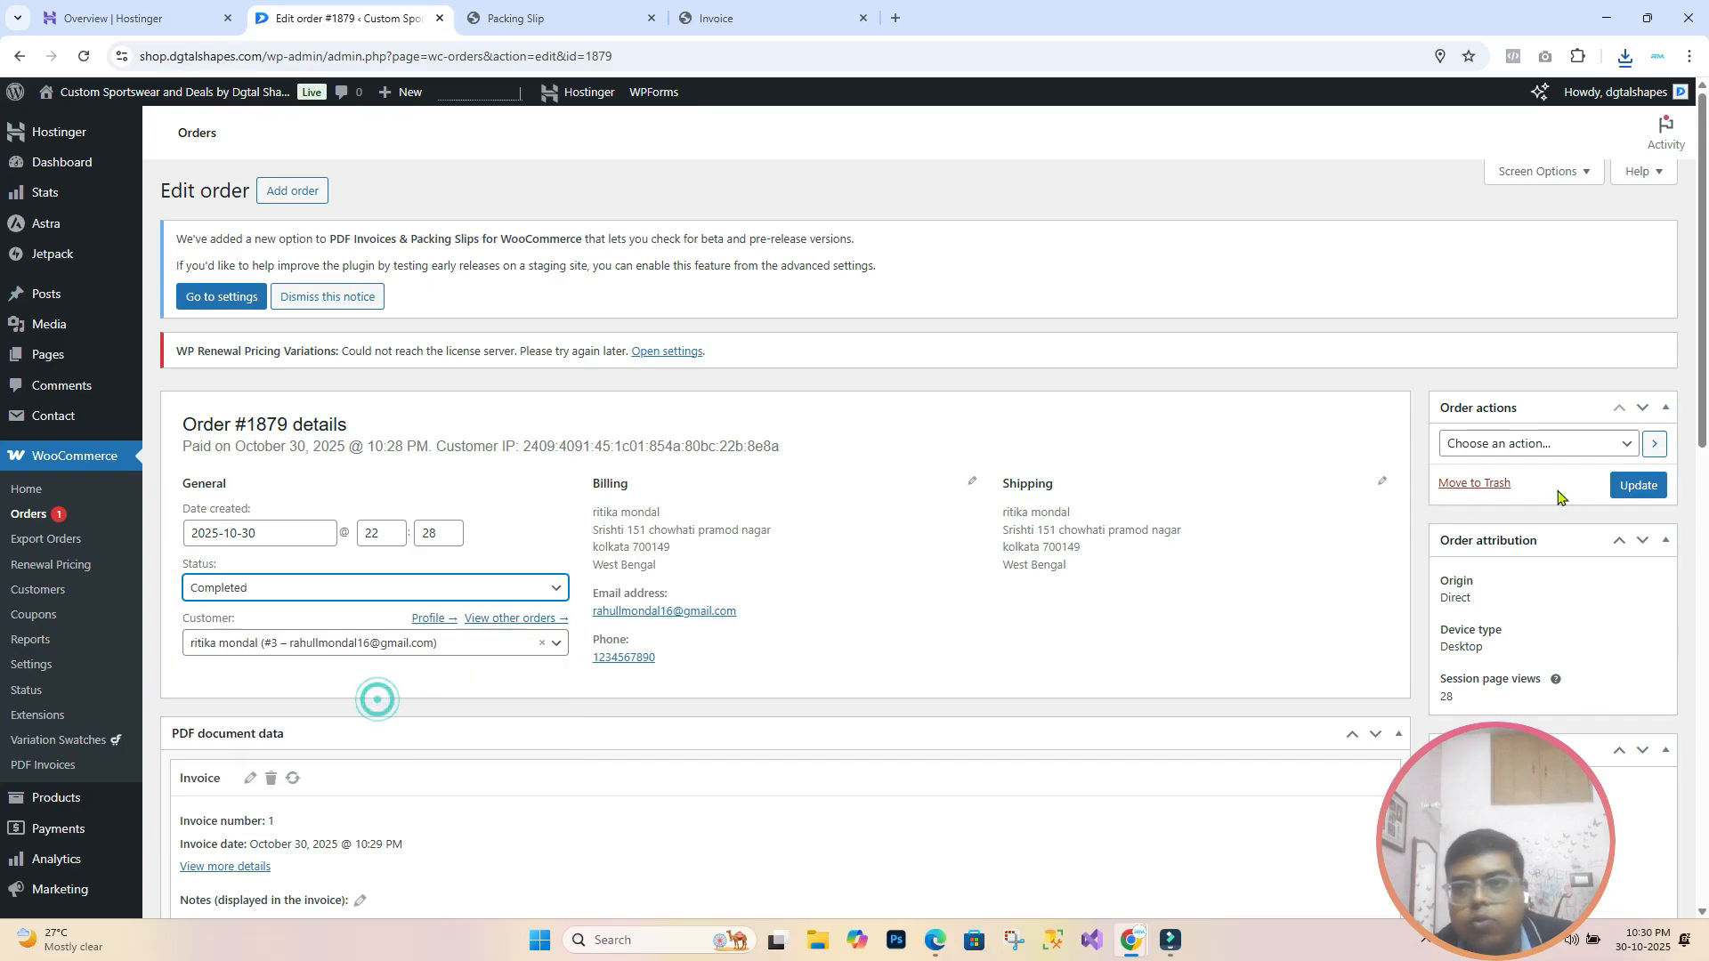
{"action": "left_click", "coordinate": [1642, 488]}
{"action": "scroll", "coordinate": [712, 684], "scroll_direction": "down", "scroll_amount": 1}
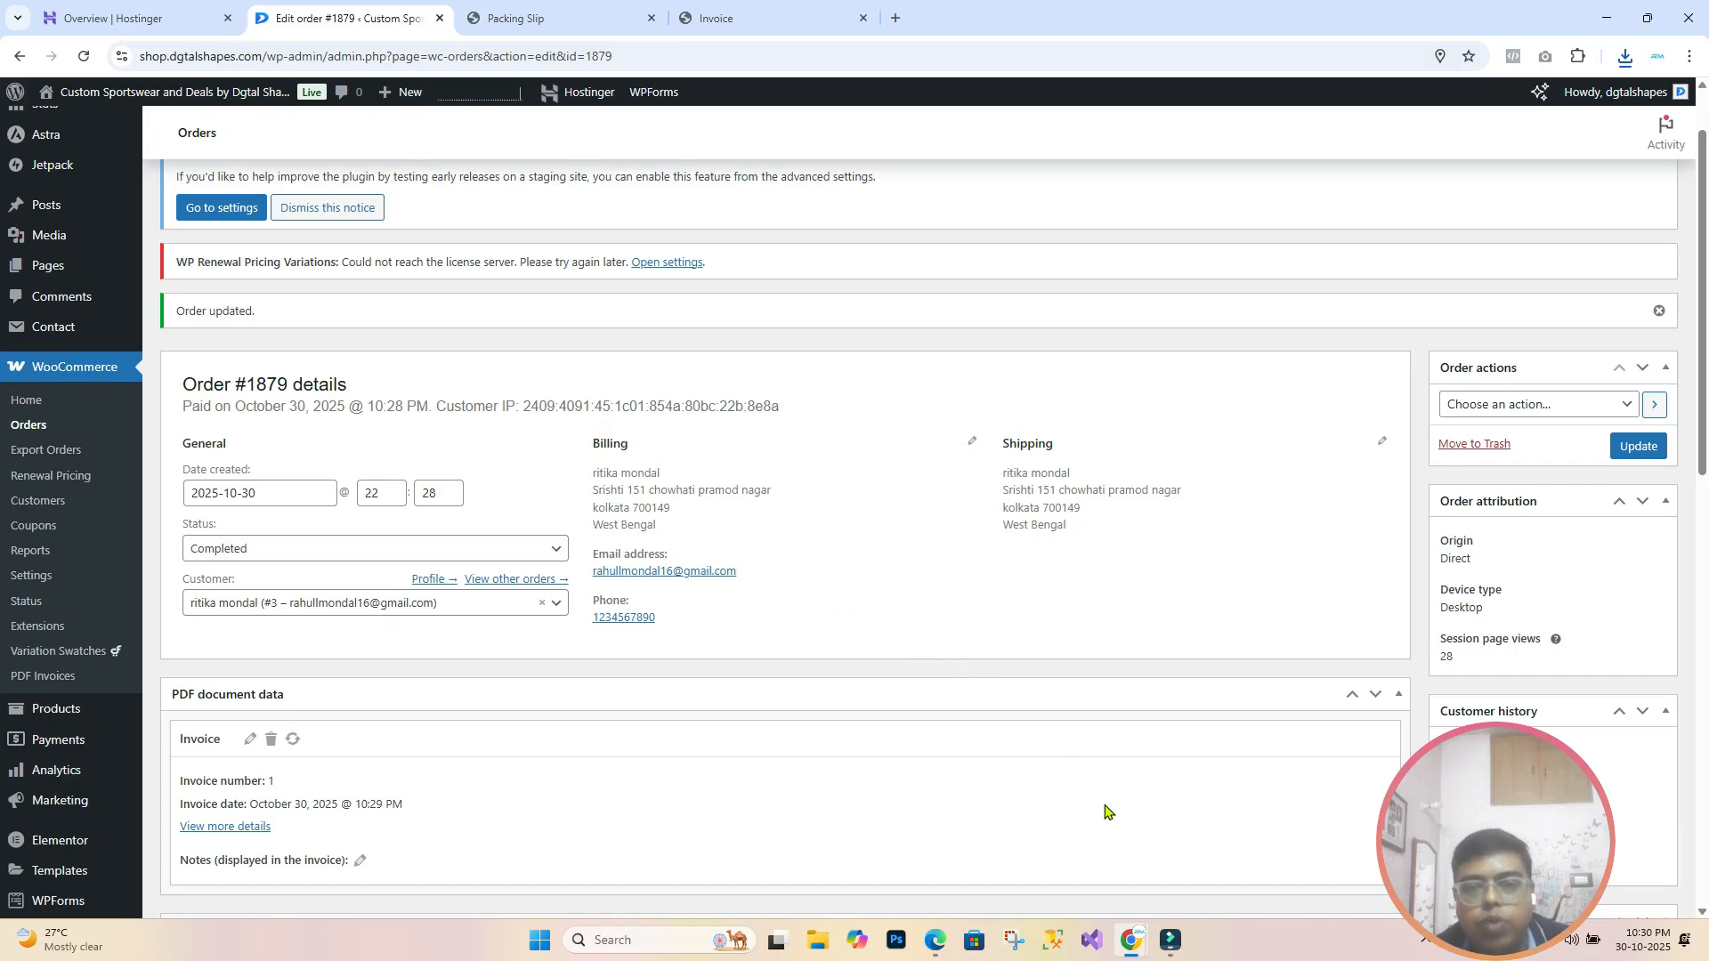
{"action": "left_click", "coordinate": [1141, 945]}
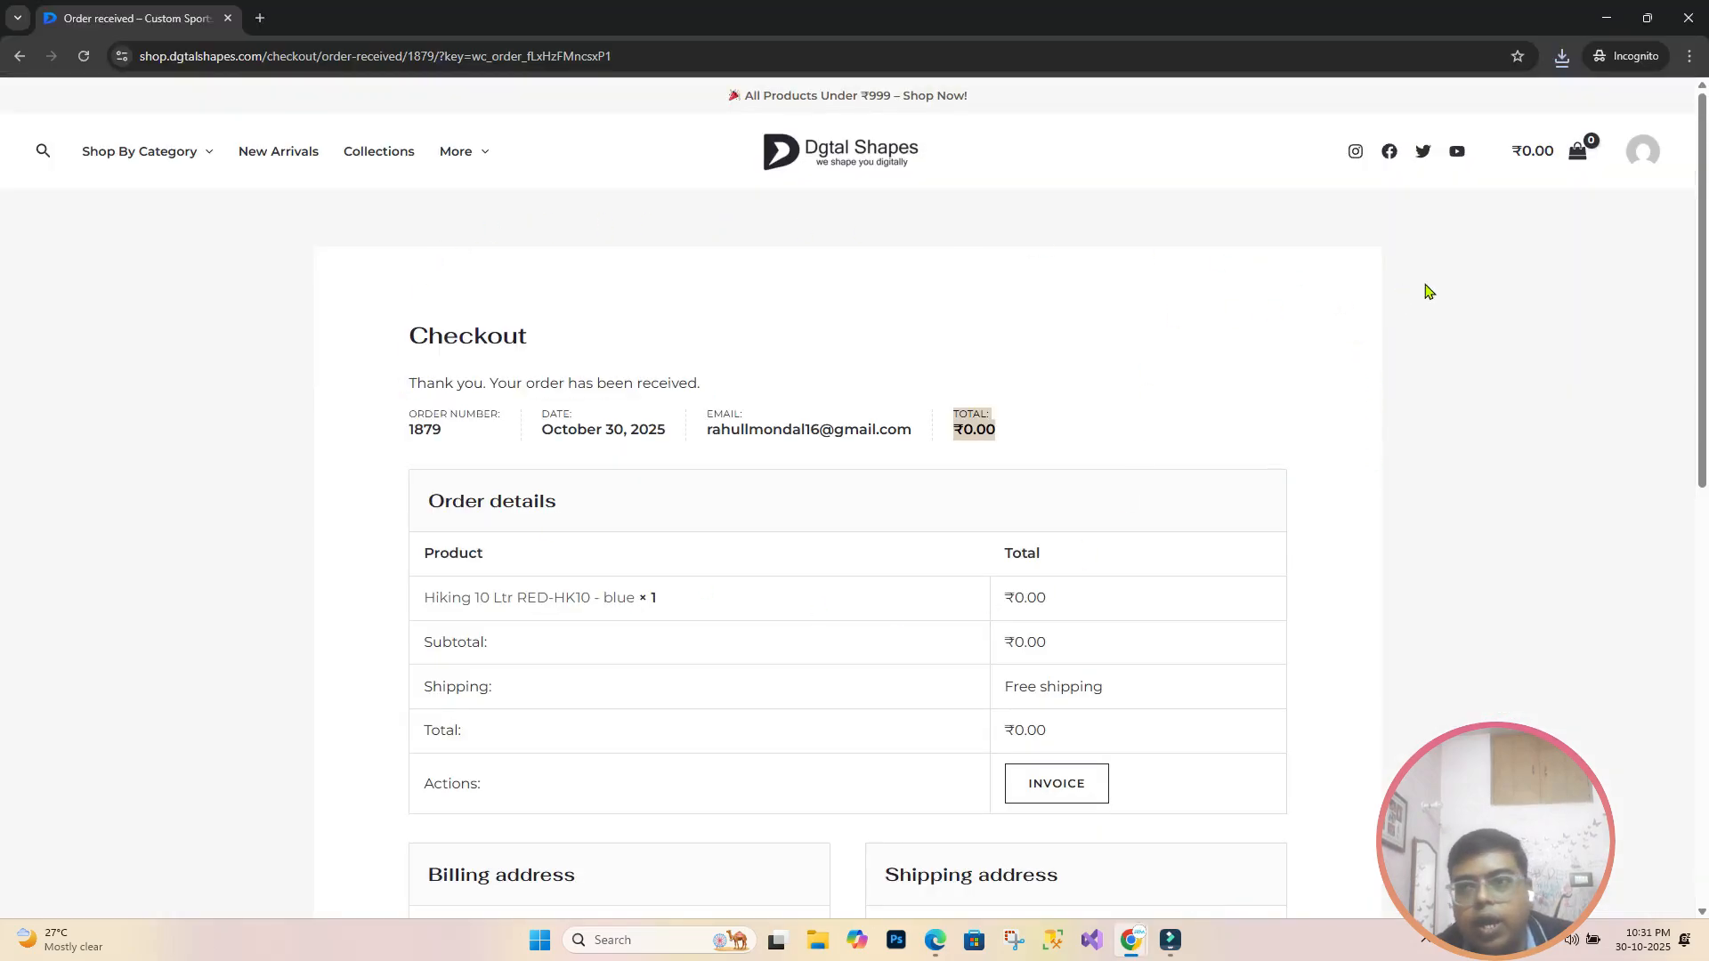
Step: View order #1879 in My Account and try its invoice download, dismissing the save prompt
{"action": "left_click", "coordinate": [1652, 162]}
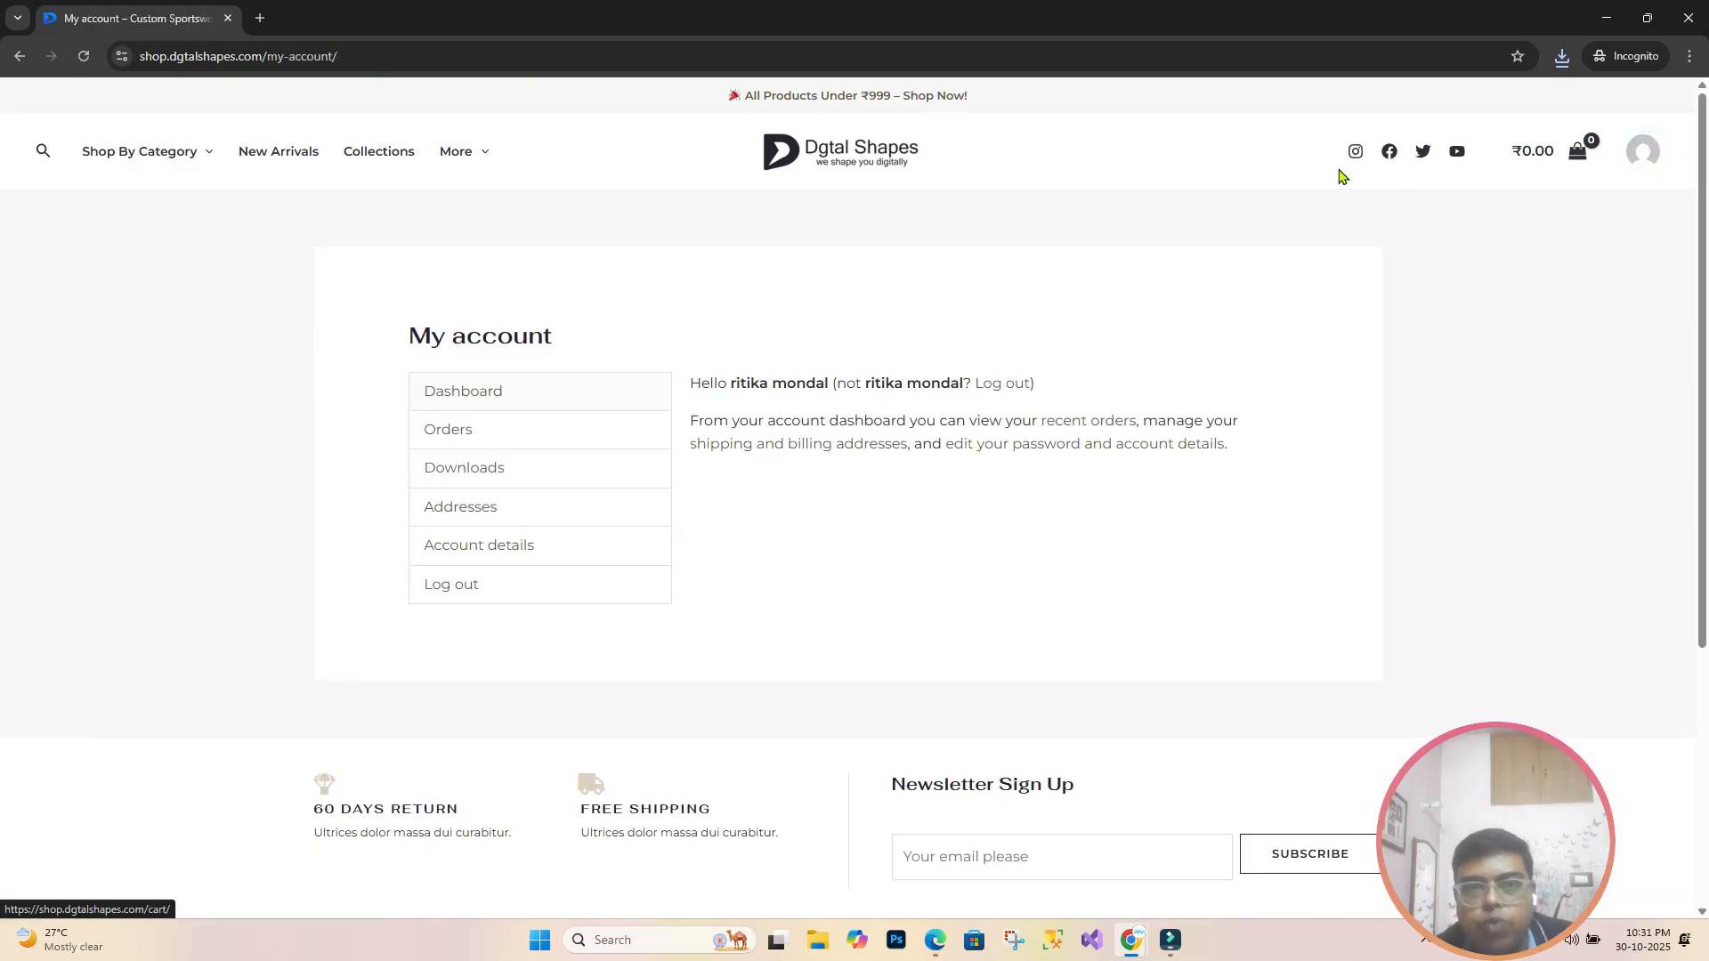
{"action": "left_click", "coordinate": [457, 440]}
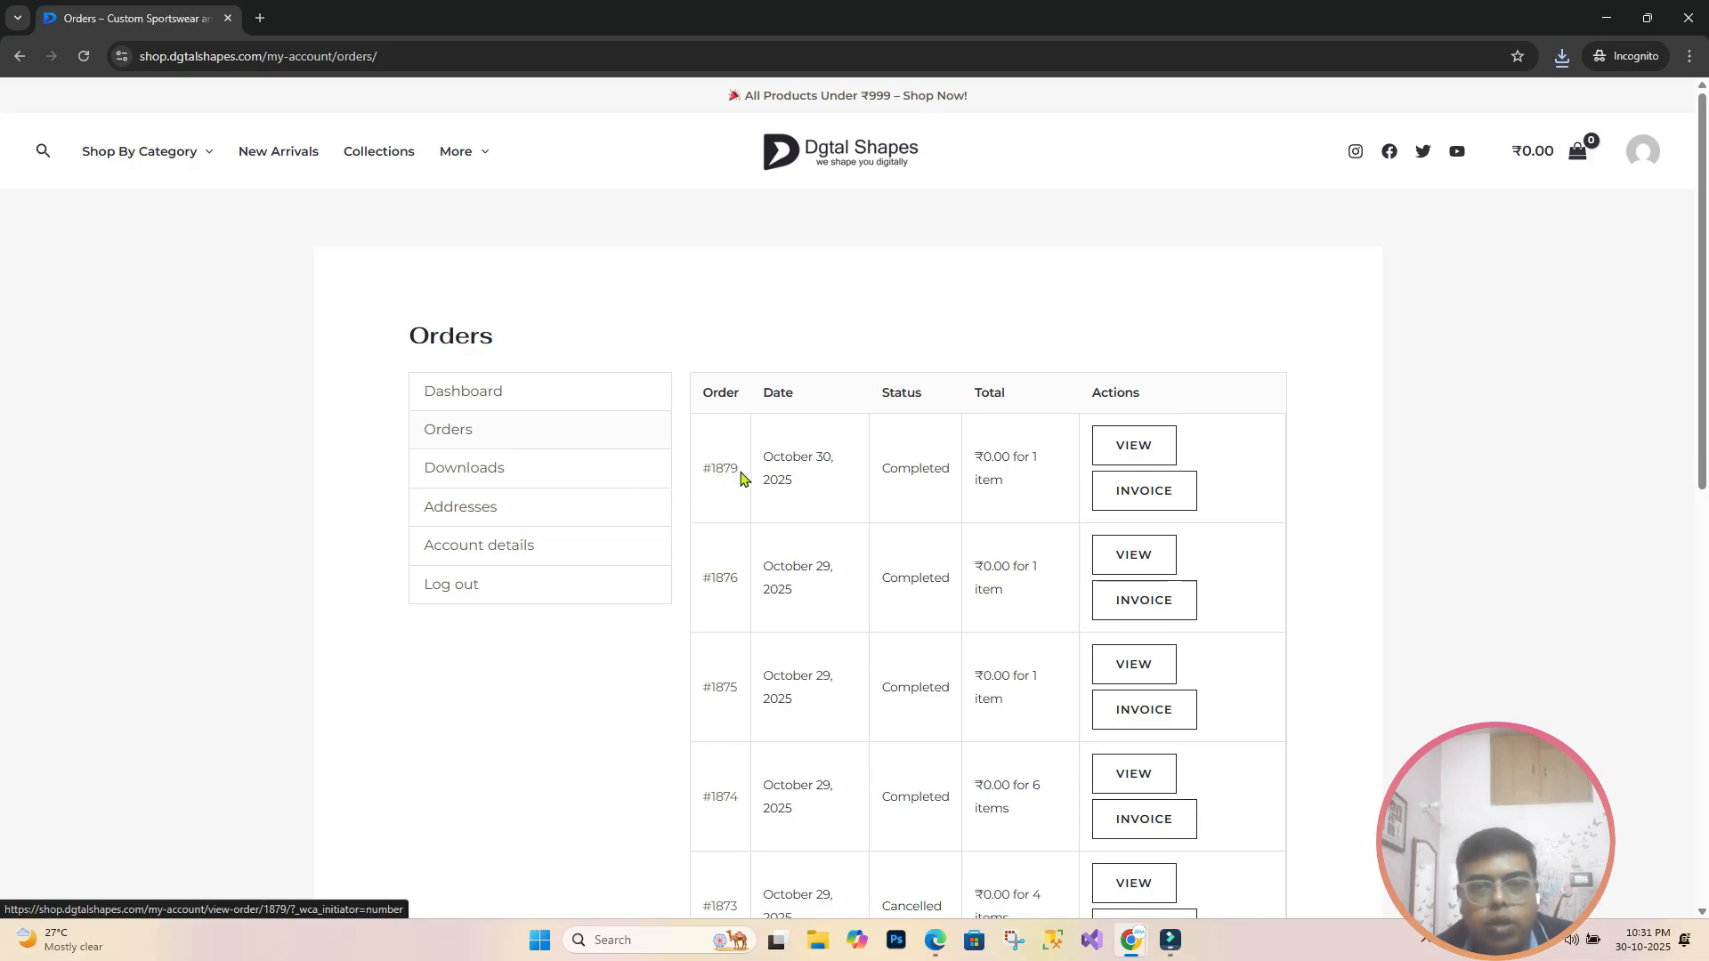
{"action": "left_click", "coordinate": [1167, 450]}
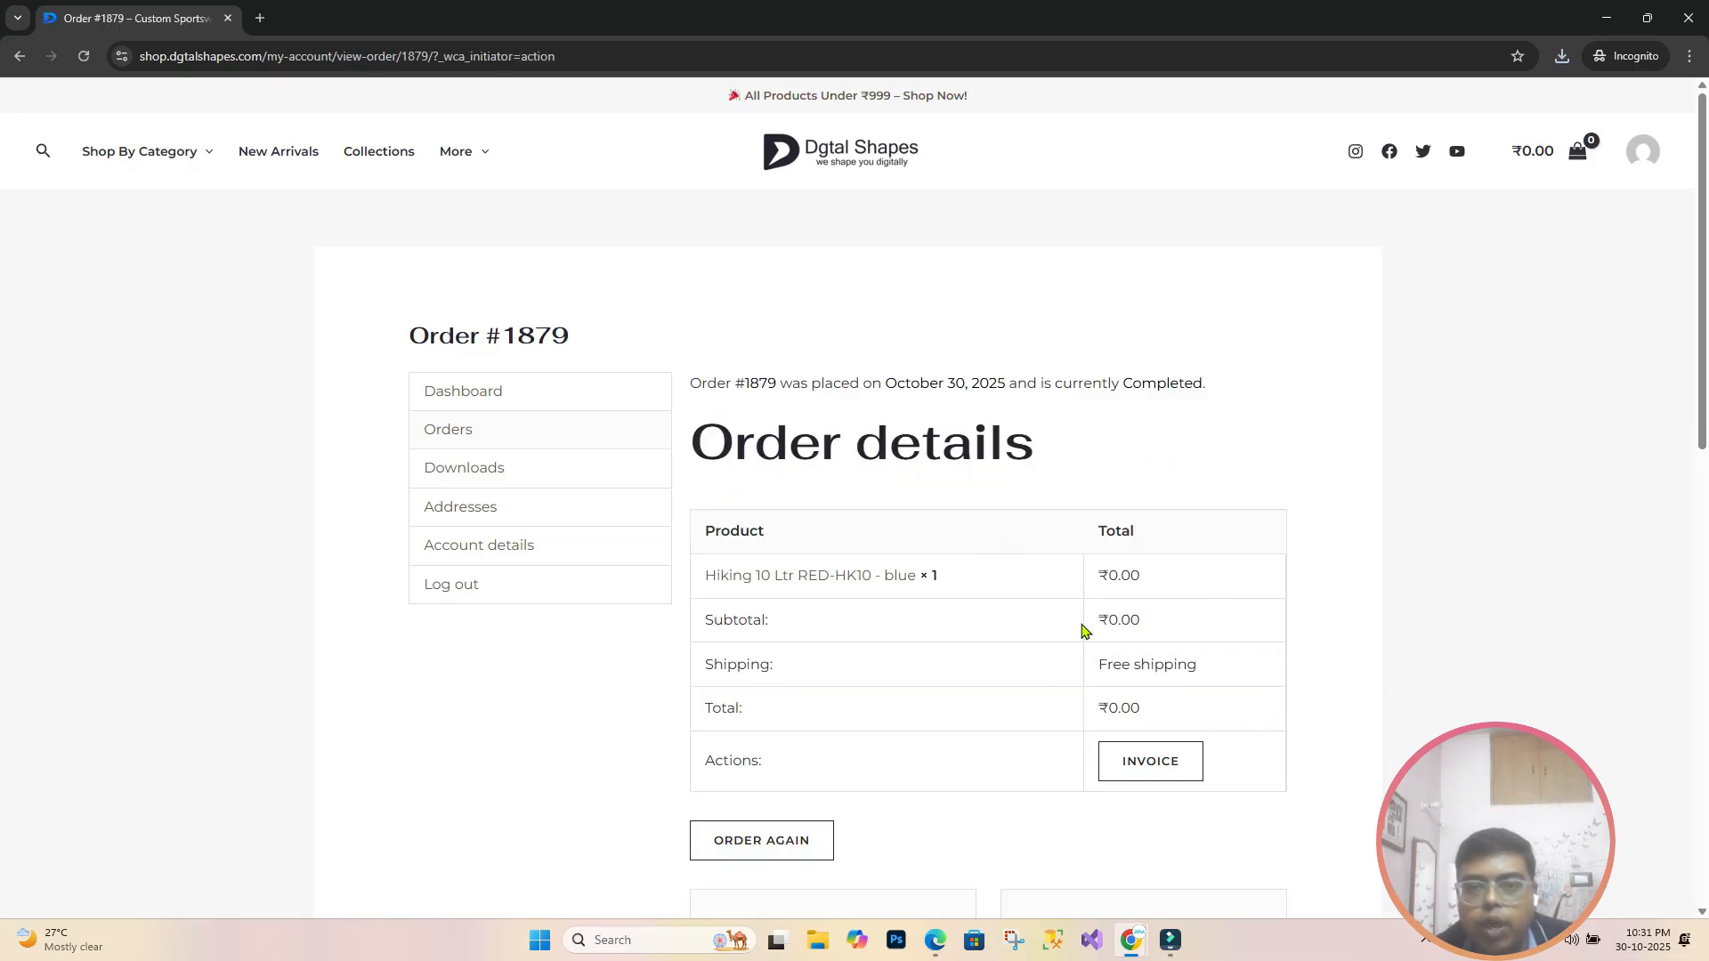
{"action": "scroll", "coordinate": [1088, 629], "scroll_direction": "down", "scroll_amount": 3}
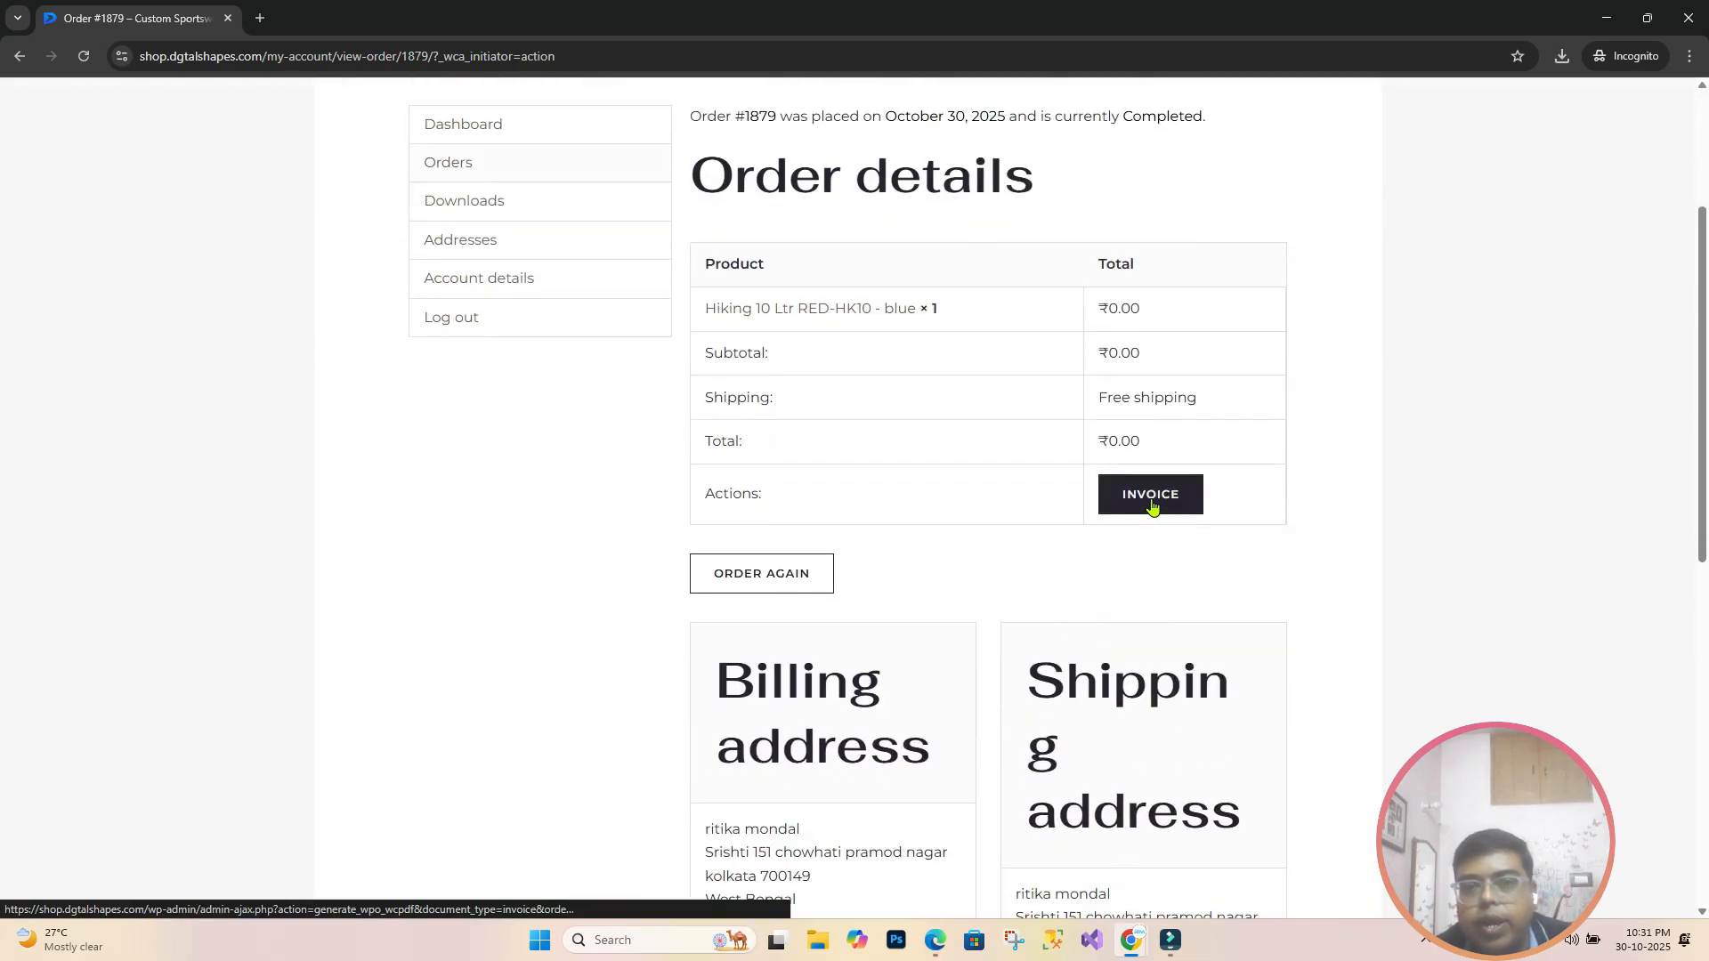
{"action": "left_click", "coordinate": [1152, 504]}
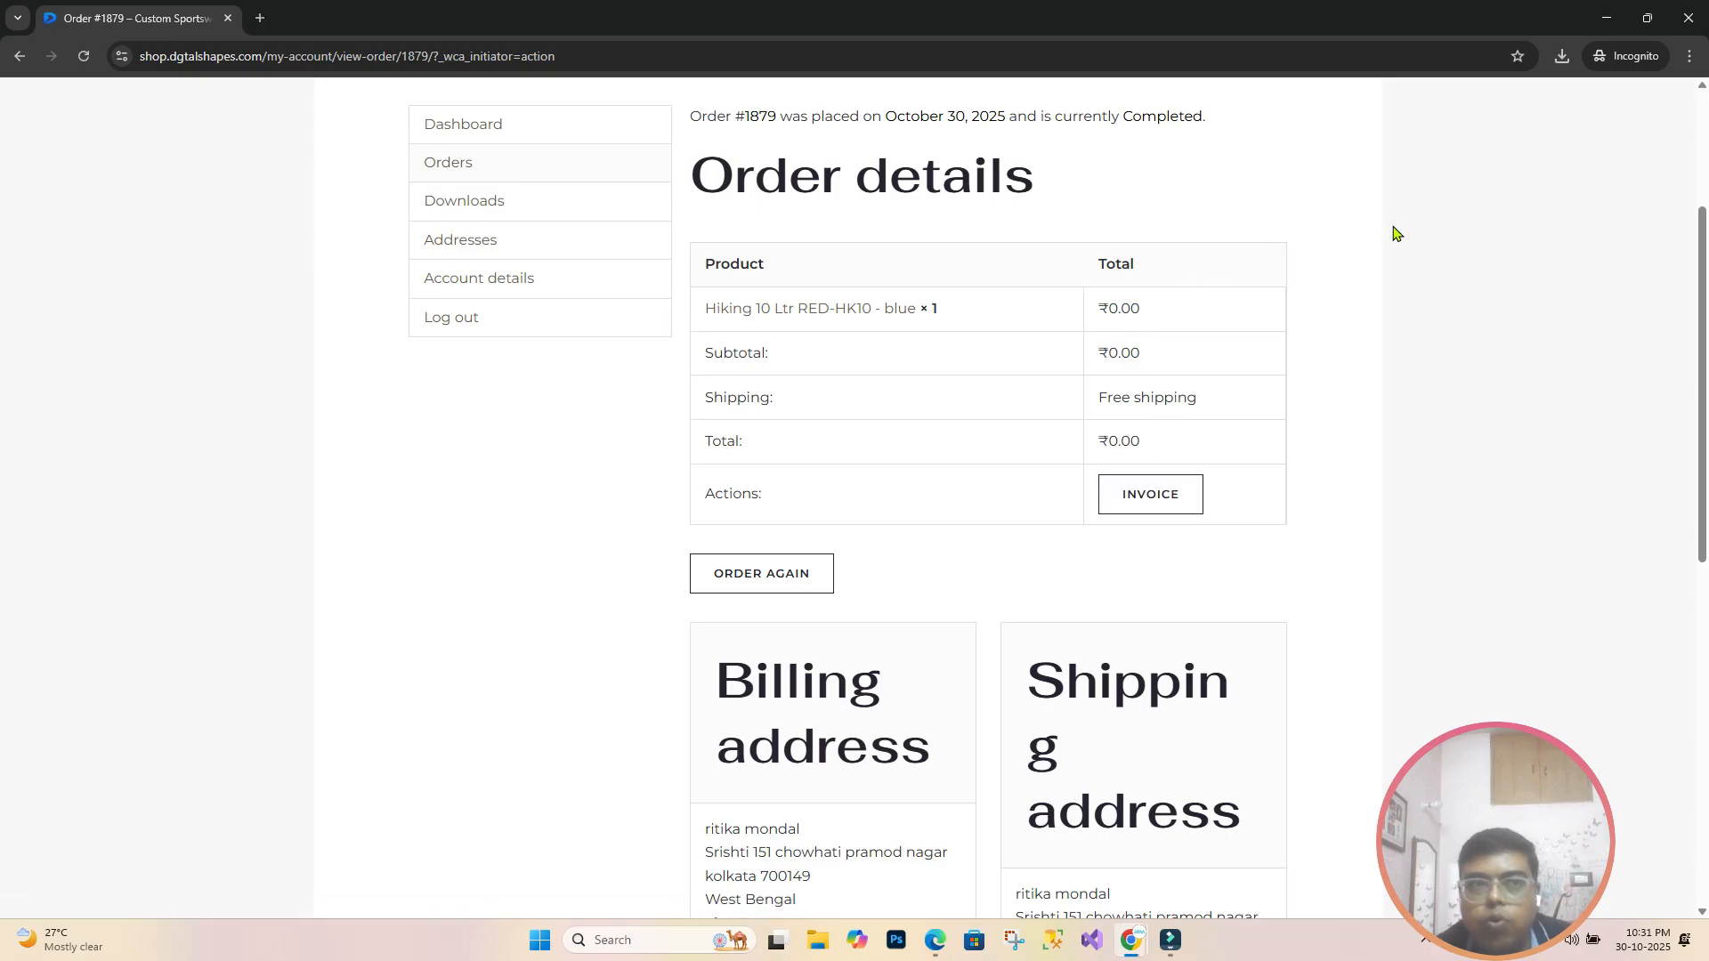
{"action": "key", "text": "Escape"}
Step: Go back to the My Account Orders list showing #1879 as Completed
{"action": "scroll", "coordinate": [441, 351], "scroll_direction": "up", "scroll_amount": 2}
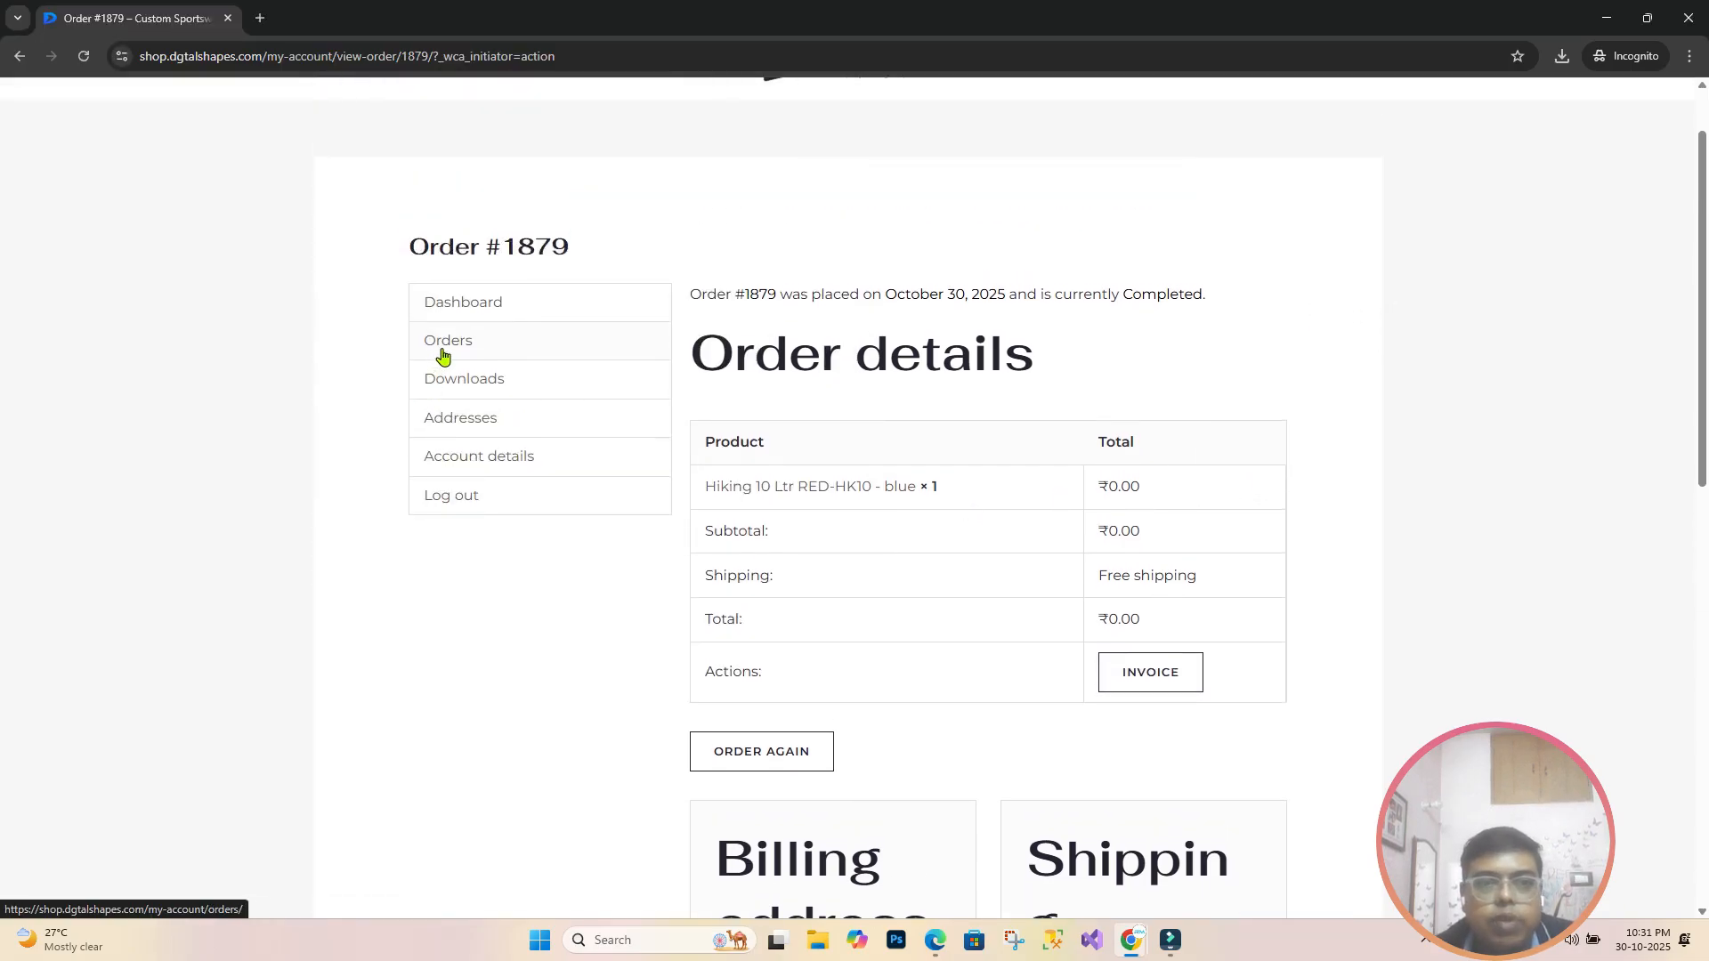
{"action": "left_click", "coordinate": [470, 349]}
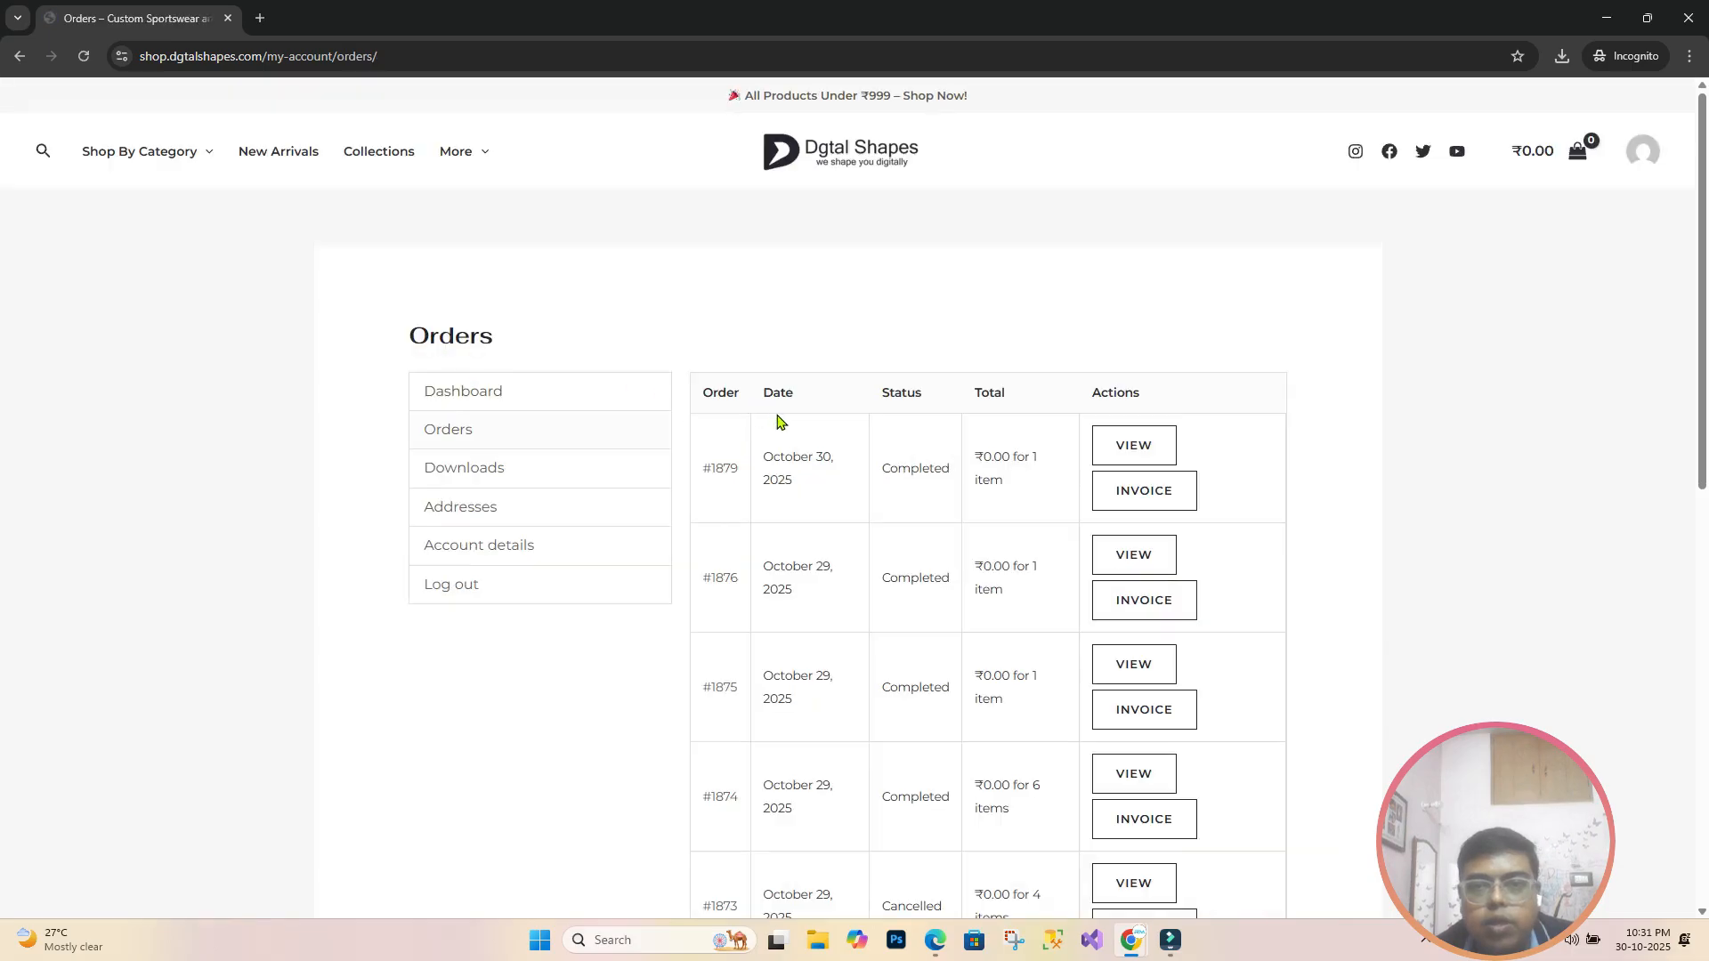
{"action": "scroll", "coordinate": [1121, 469], "scroll_direction": "down", "scroll_amount": 1}
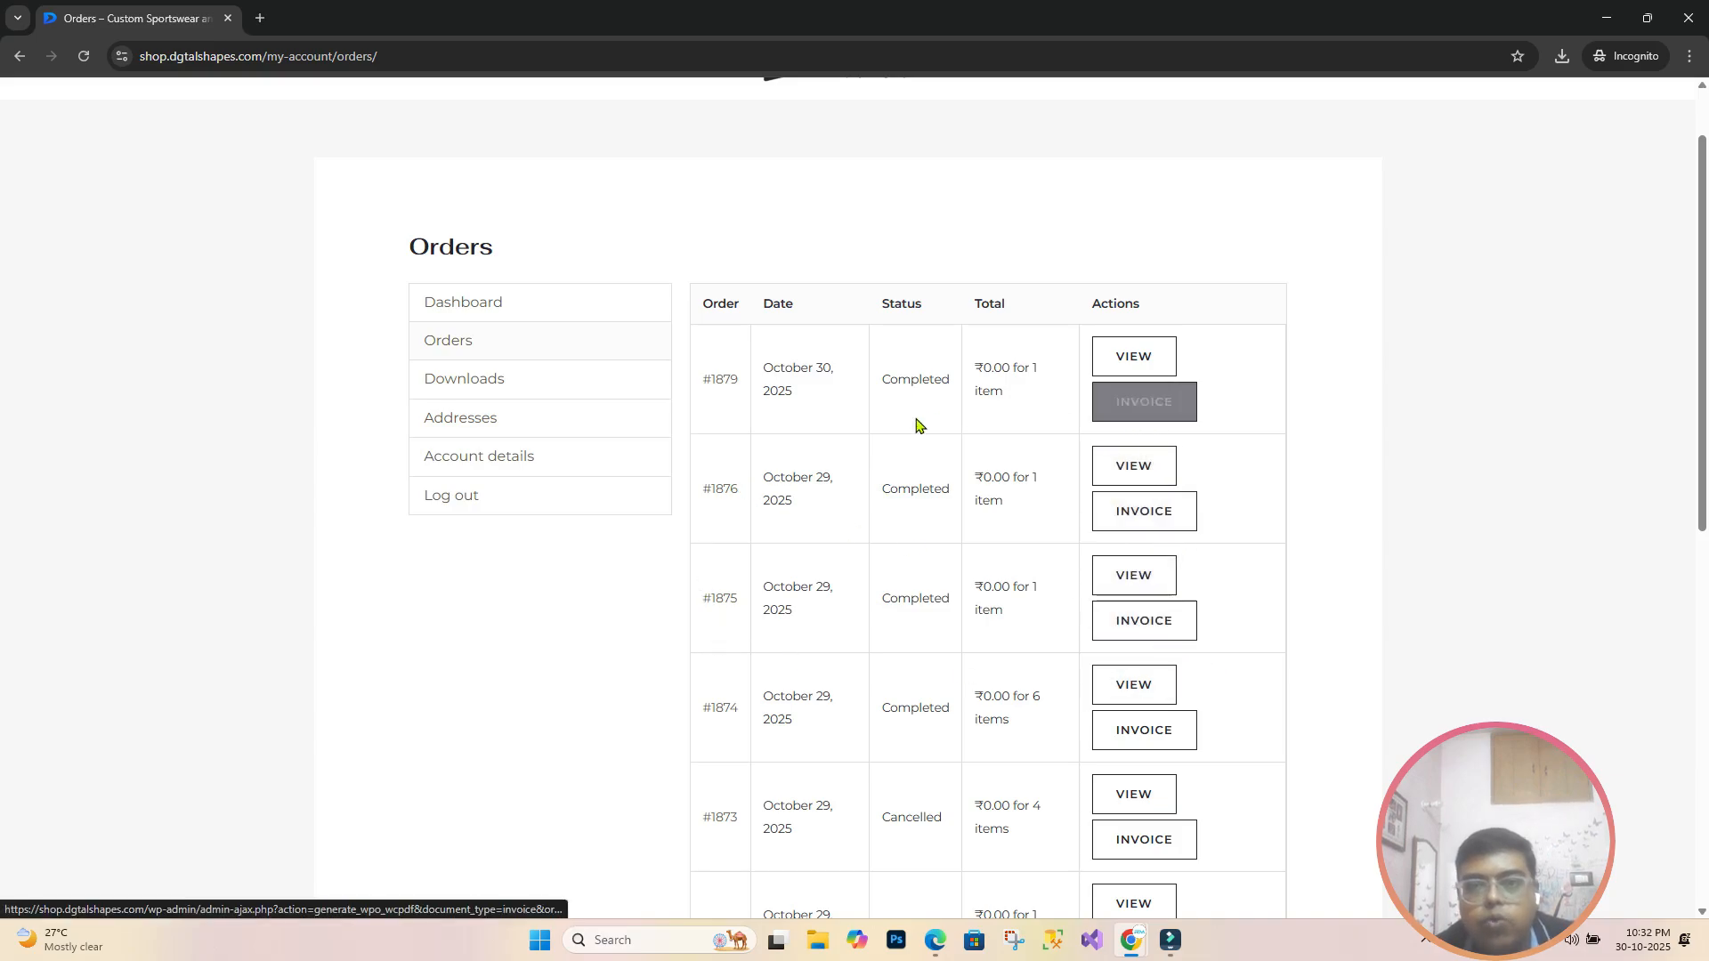
{"action": "scroll", "coordinate": [1181, 623], "scroll_direction": "down", "scroll_amount": 3}
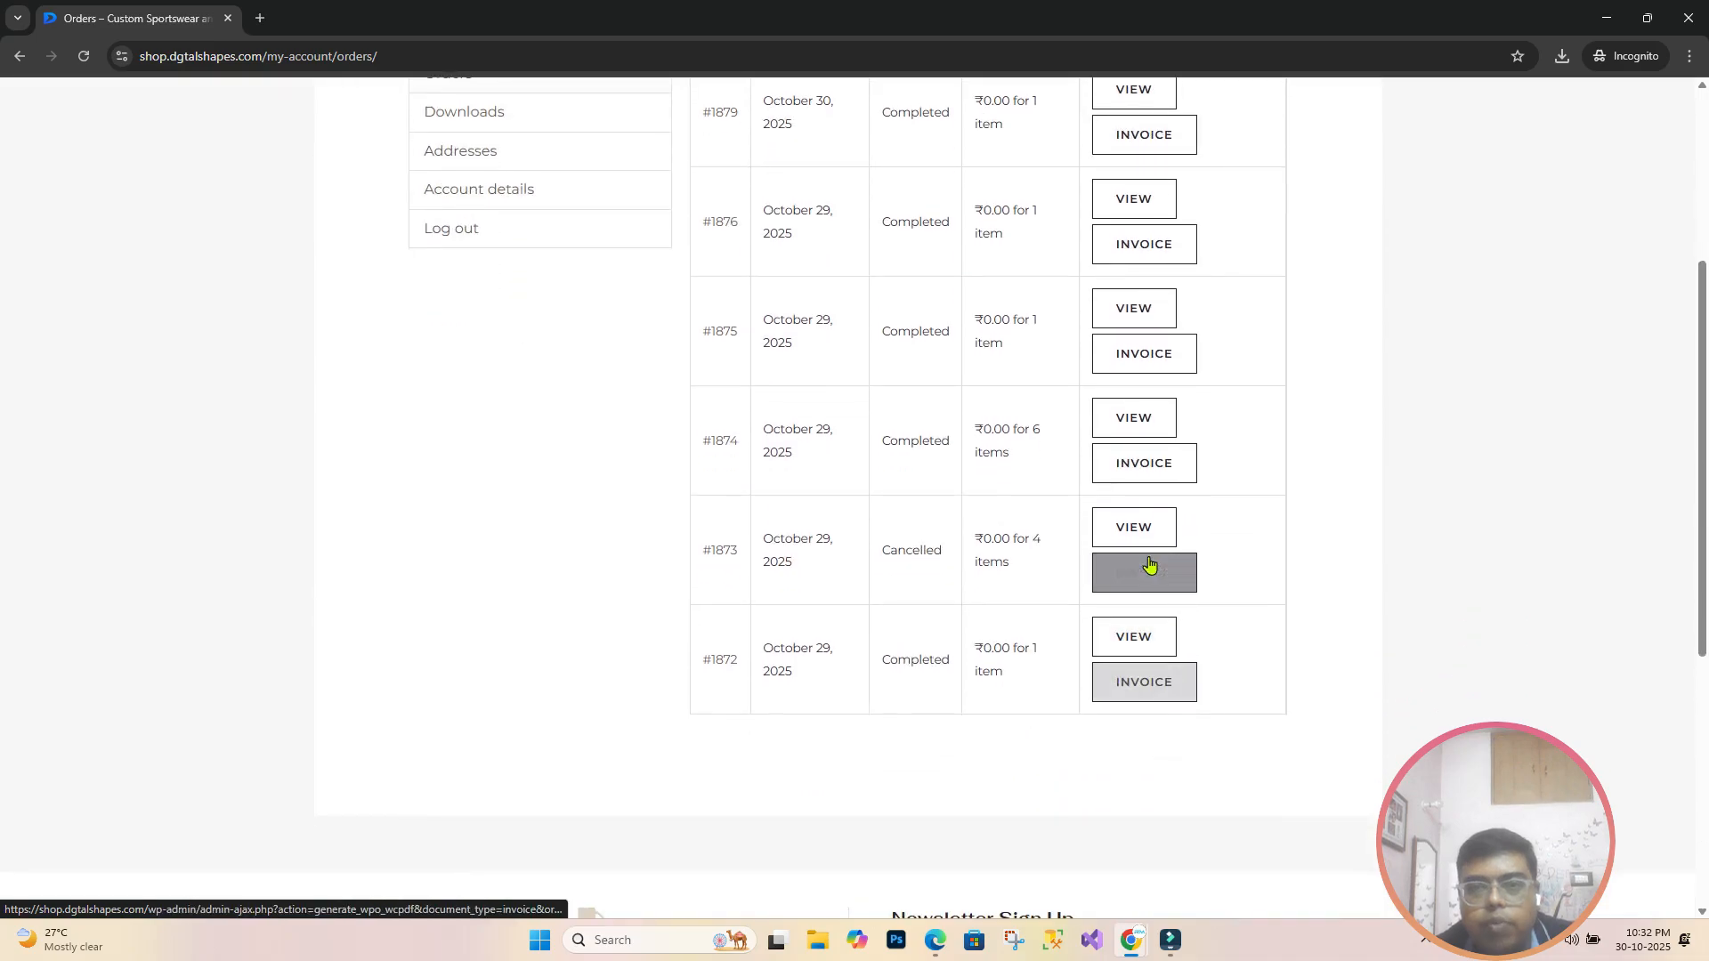
{"action": "scroll", "coordinate": [1264, 560], "scroll_direction": "up", "scroll_amount": 4}
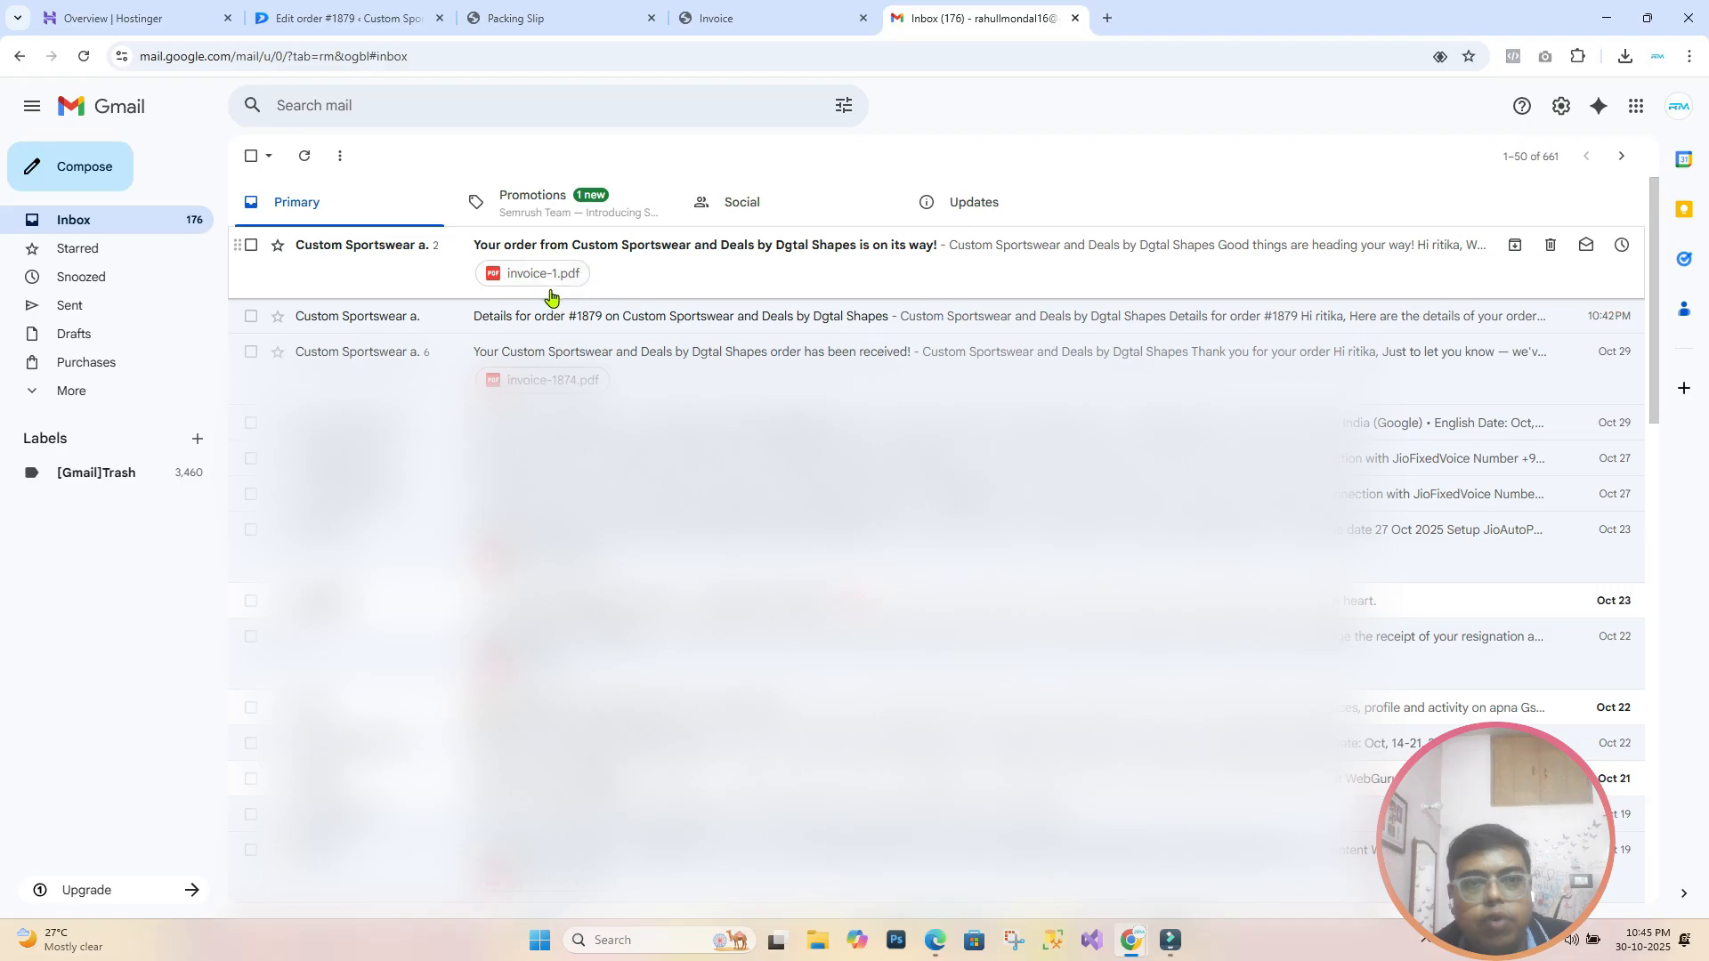
Step: Open the #1879 'Your order is on its way!' email and scroll to the invoice-1.pdf attachment
{"action": "left_click", "coordinate": [640, 253]}
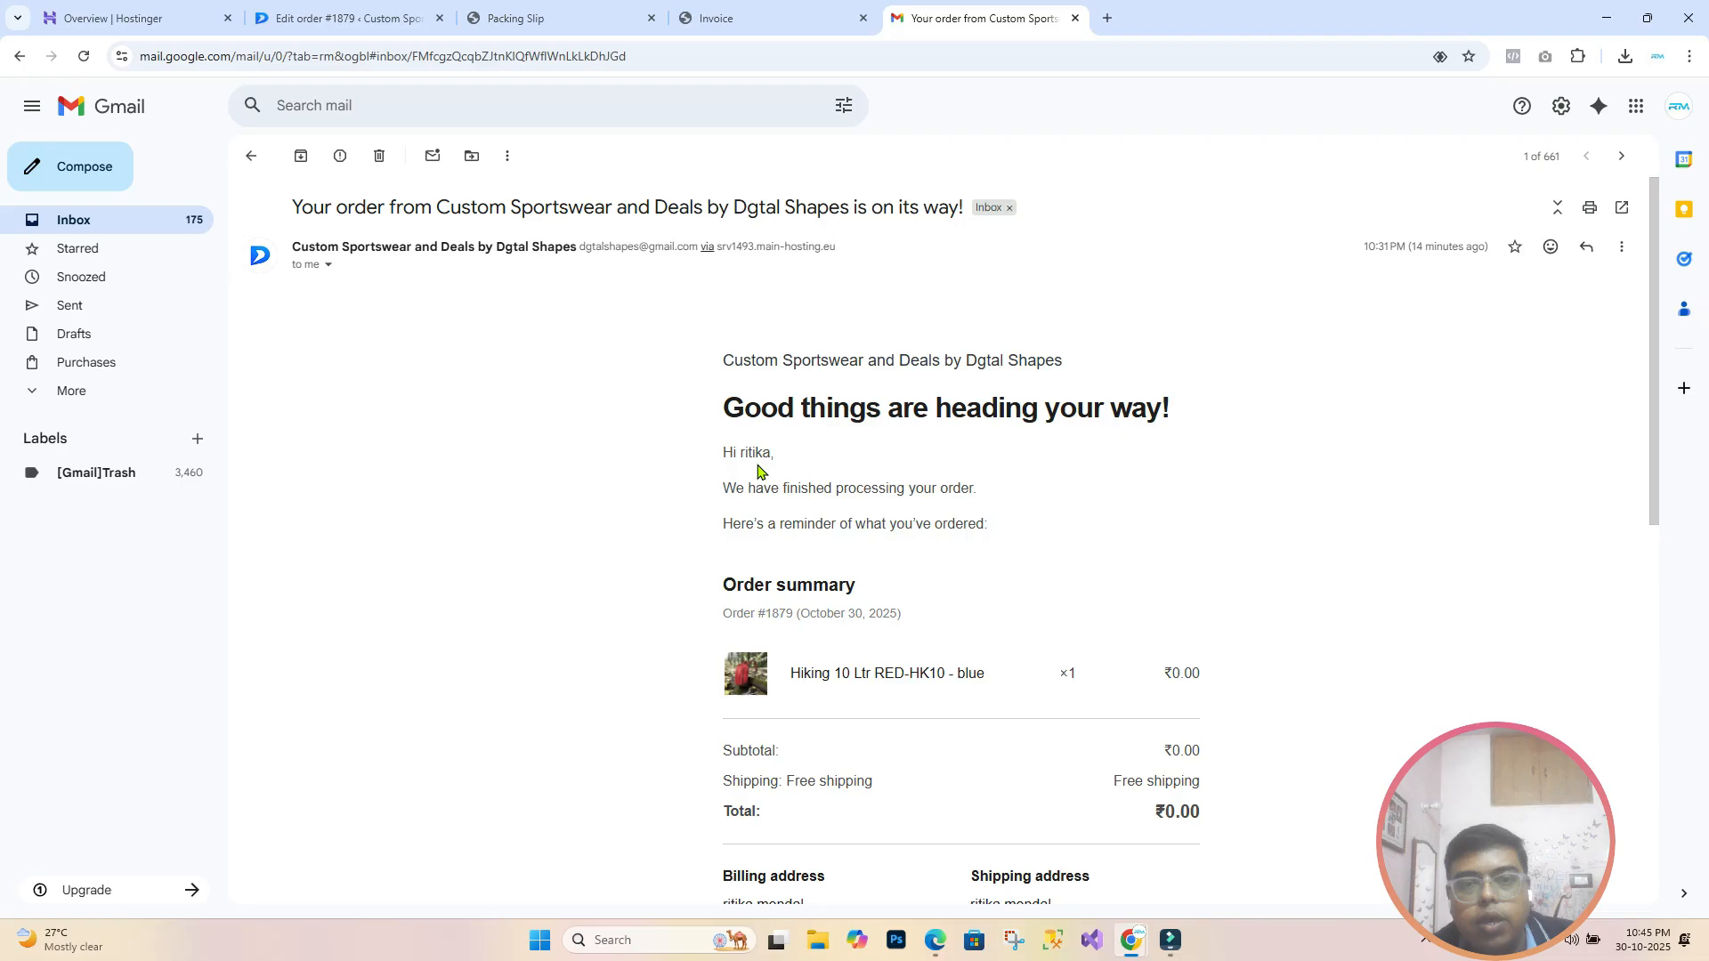
{"action": "scroll", "coordinate": [758, 471], "scroll_direction": "down", "scroll_amount": 2}
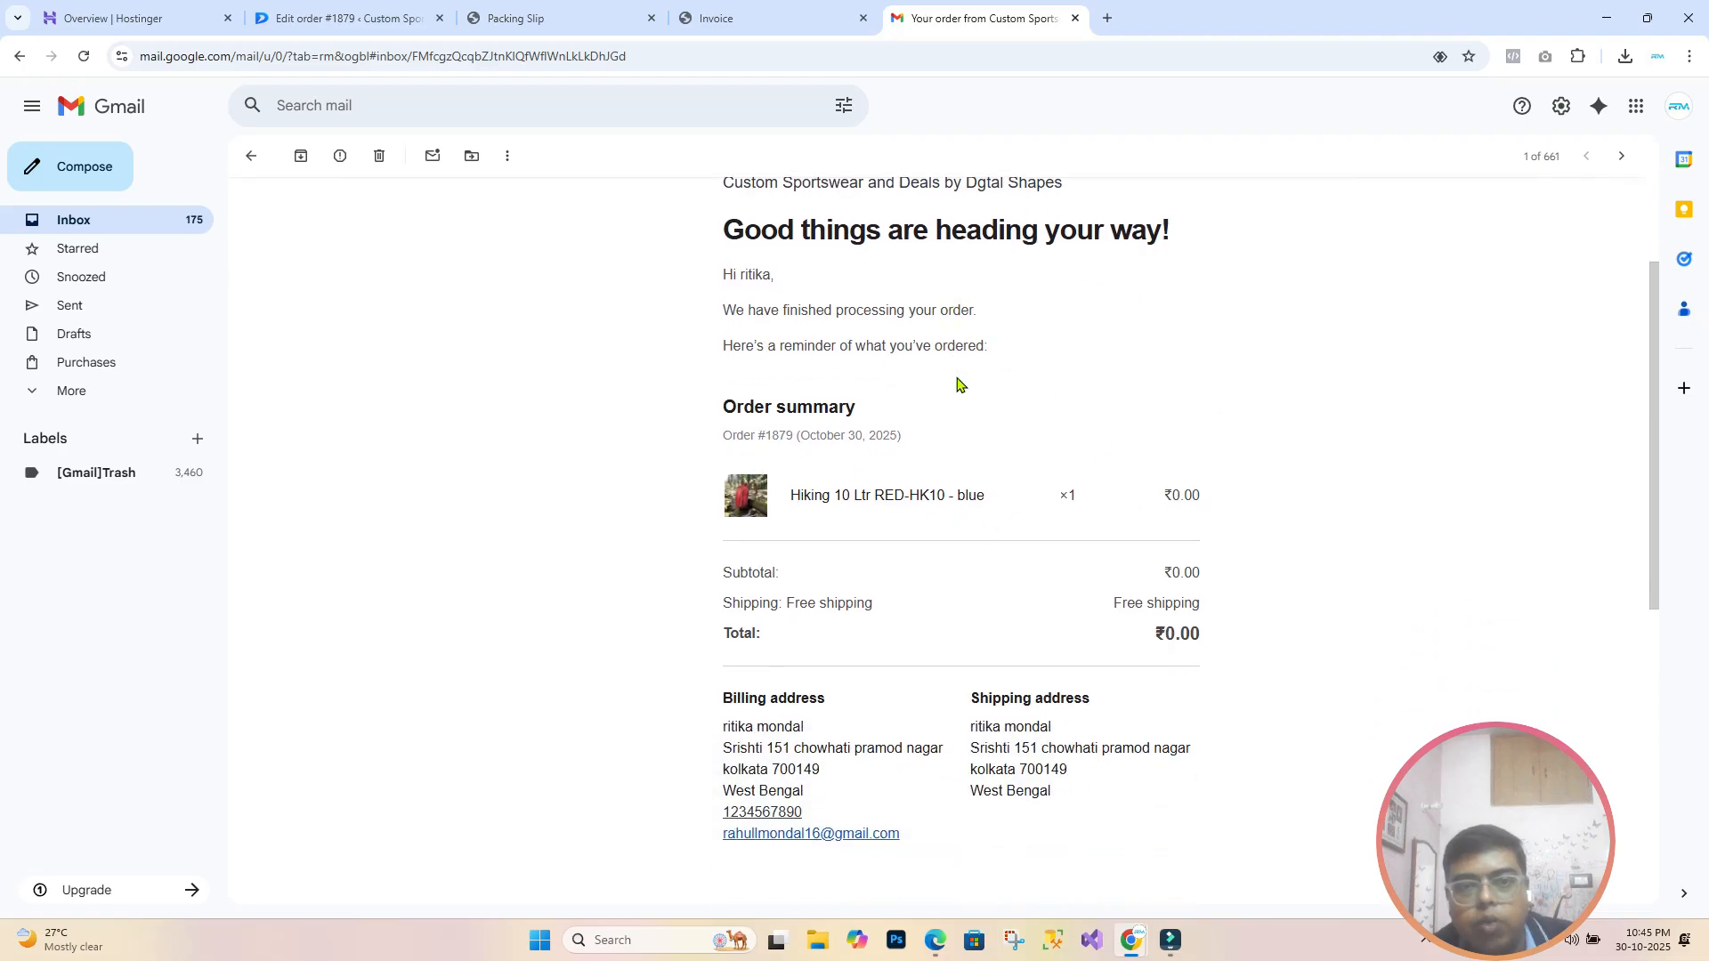
{"action": "scroll", "coordinate": [972, 424], "scroll_direction": "up", "scroll_amount": 2}
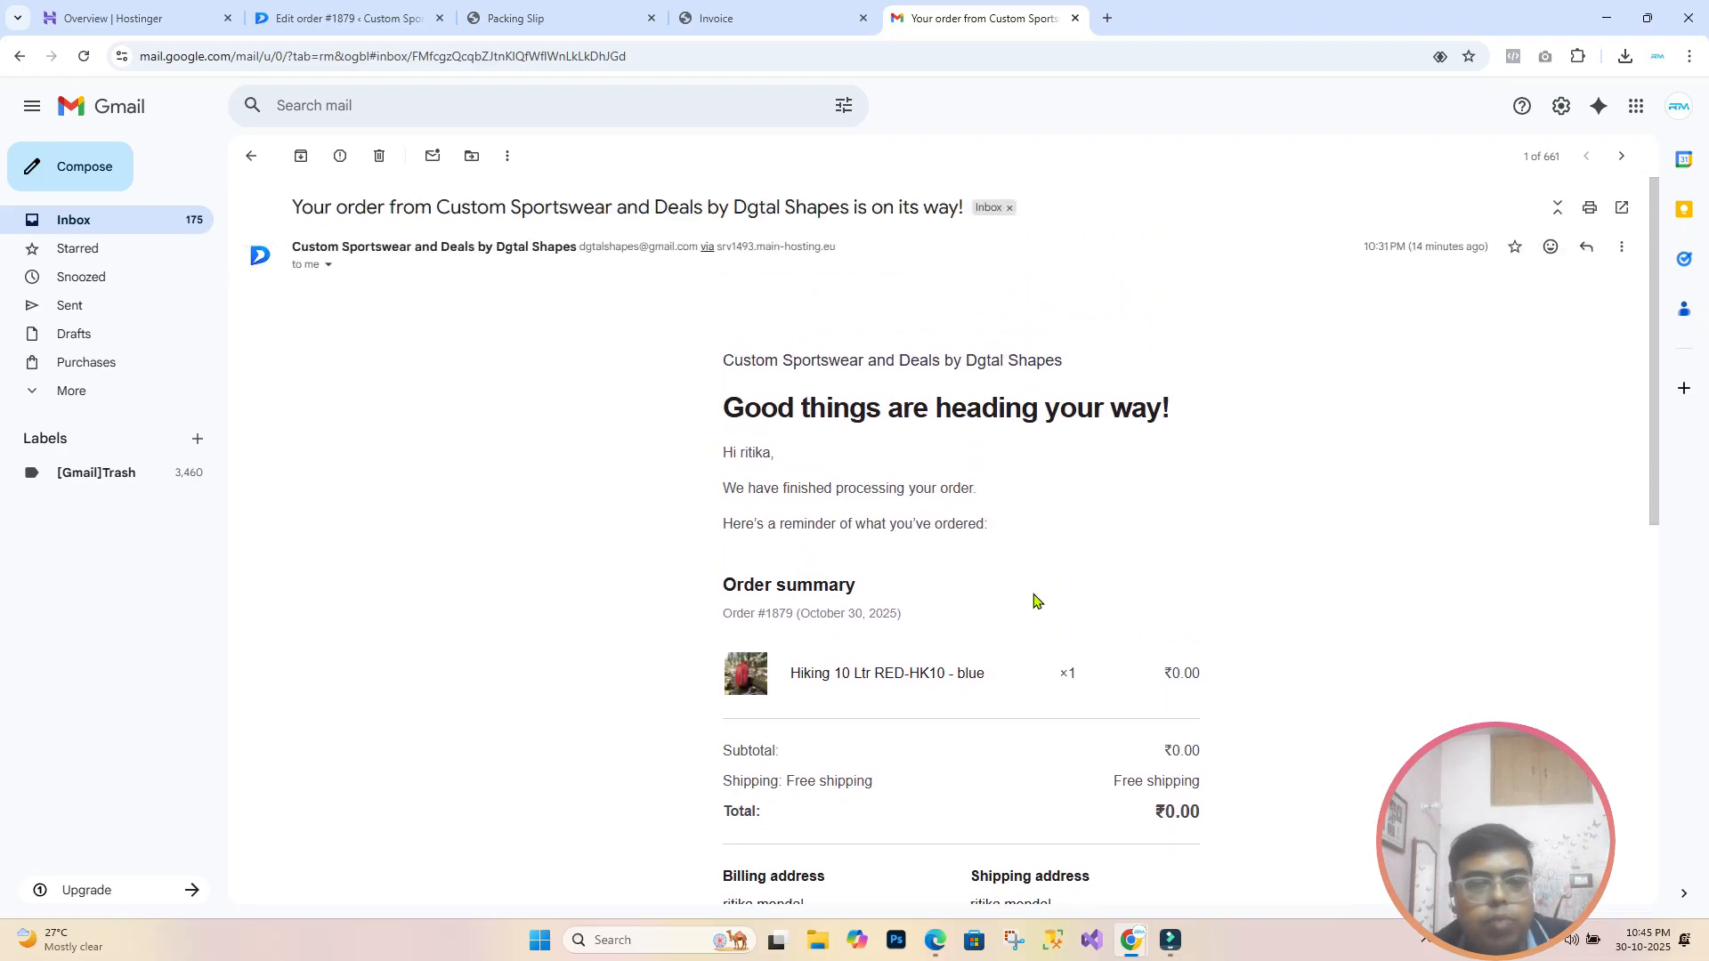
{"action": "scroll", "coordinate": [1038, 600], "scroll_direction": "down", "scroll_amount": 2}
{"action": "scroll", "coordinate": [1126, 485], "scroll_direction": "up", "scroll_amount": 1}
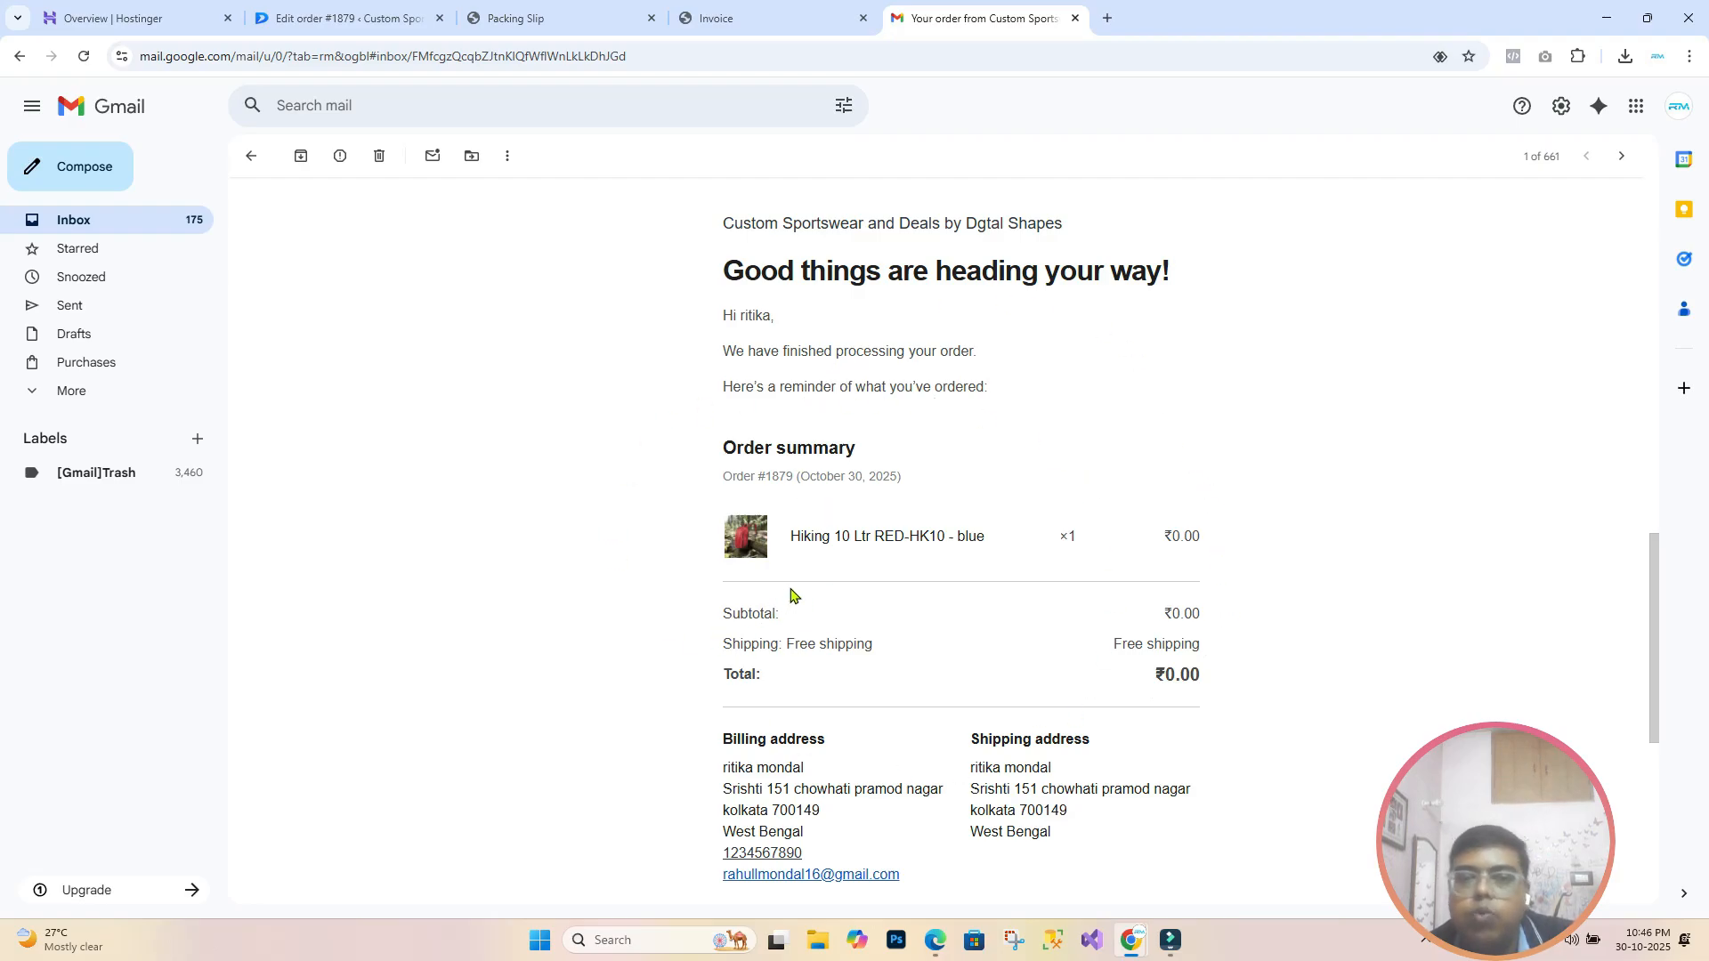
{"action": "scroll", "coordinate": [791, 595], "scroll_direction": "down", "scroll_amount": 1}
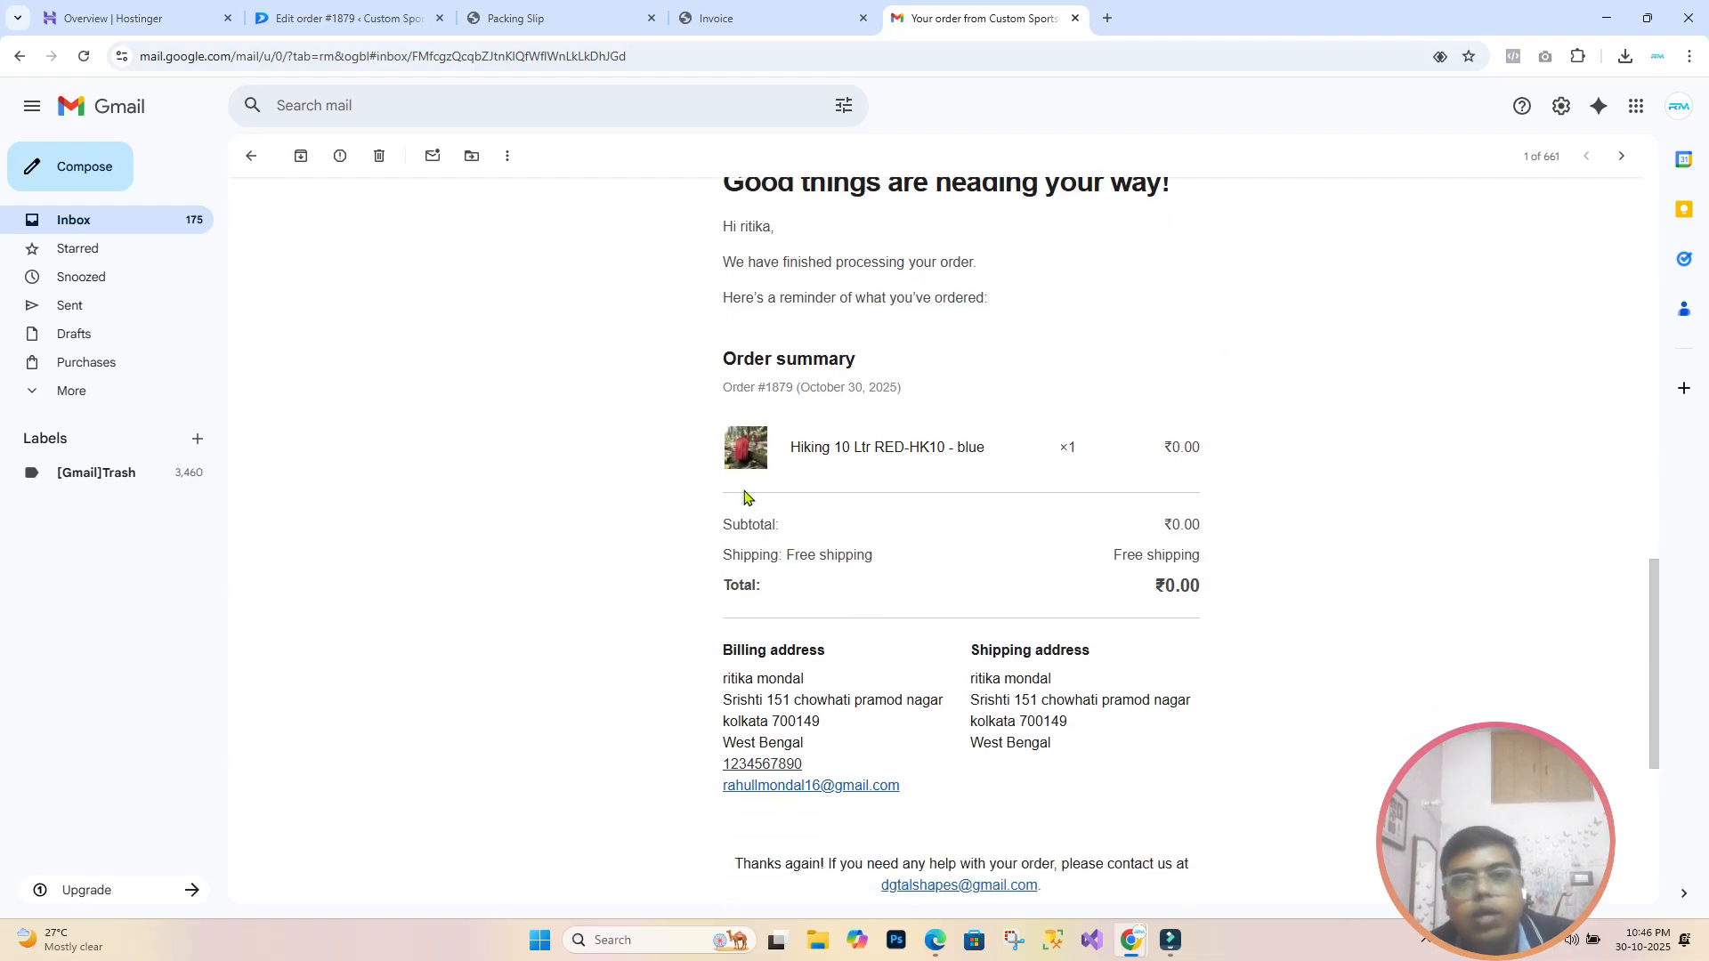
{"action": "scroll", "coordinate": [1245, 621], "scroll_direction": "down", "scroll_amount": 5}
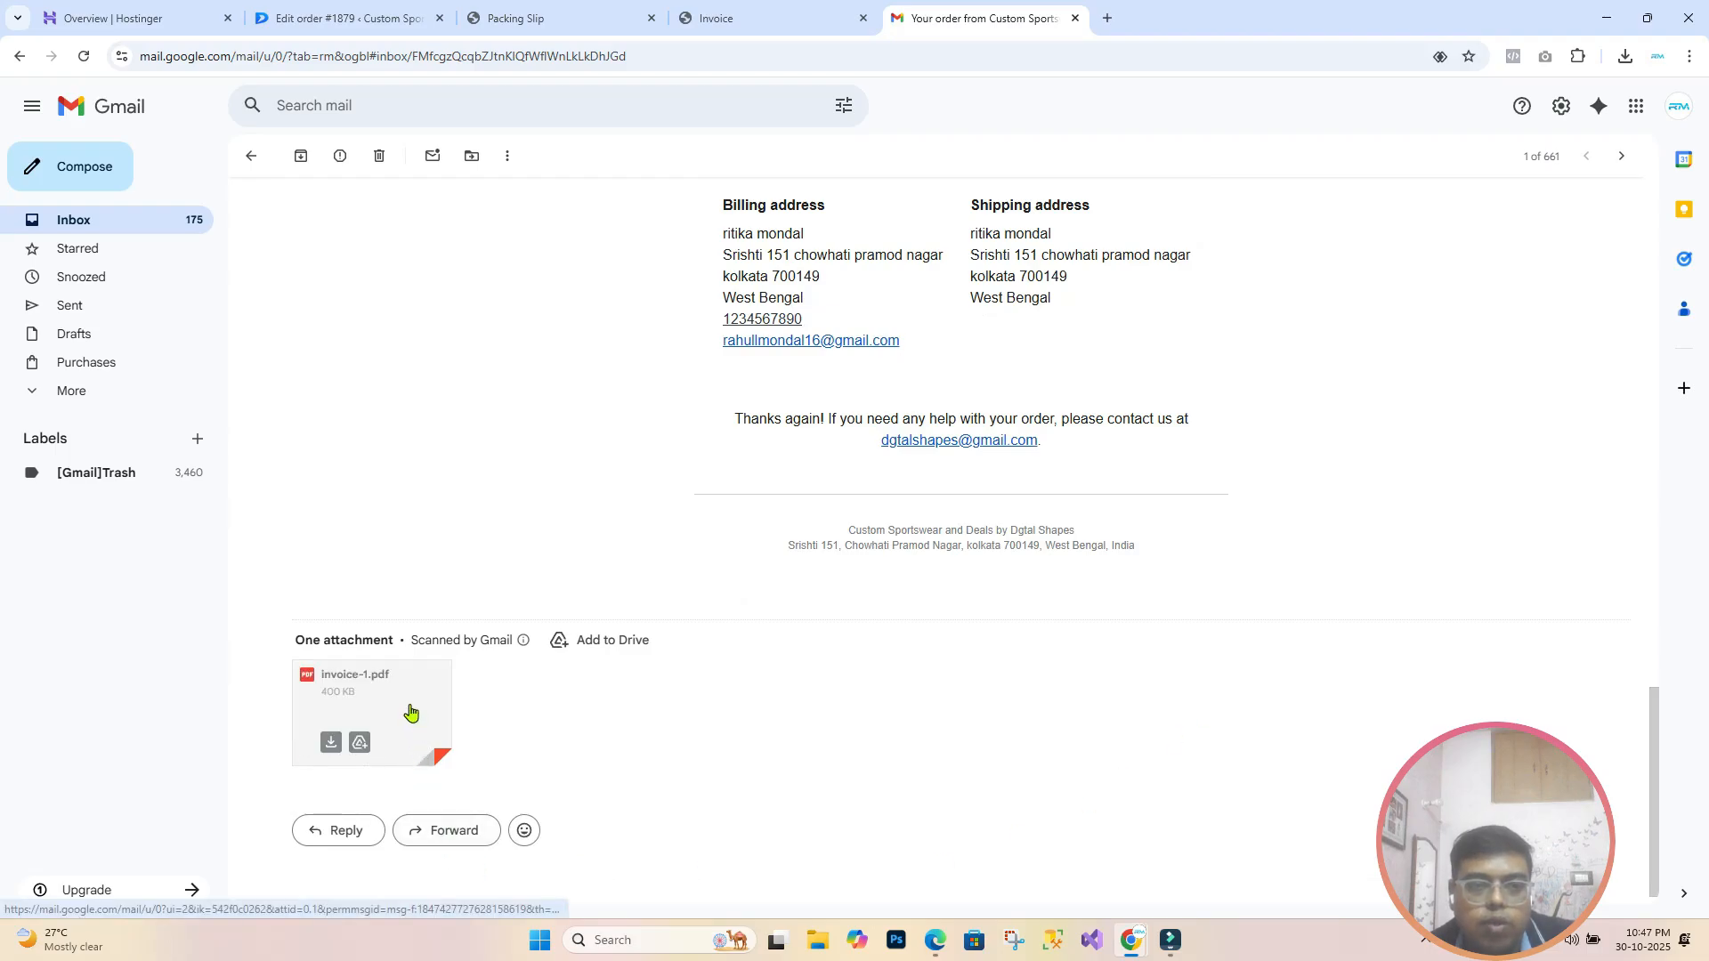
{"action": "mouse_move", "coordinate": [403, 712]}
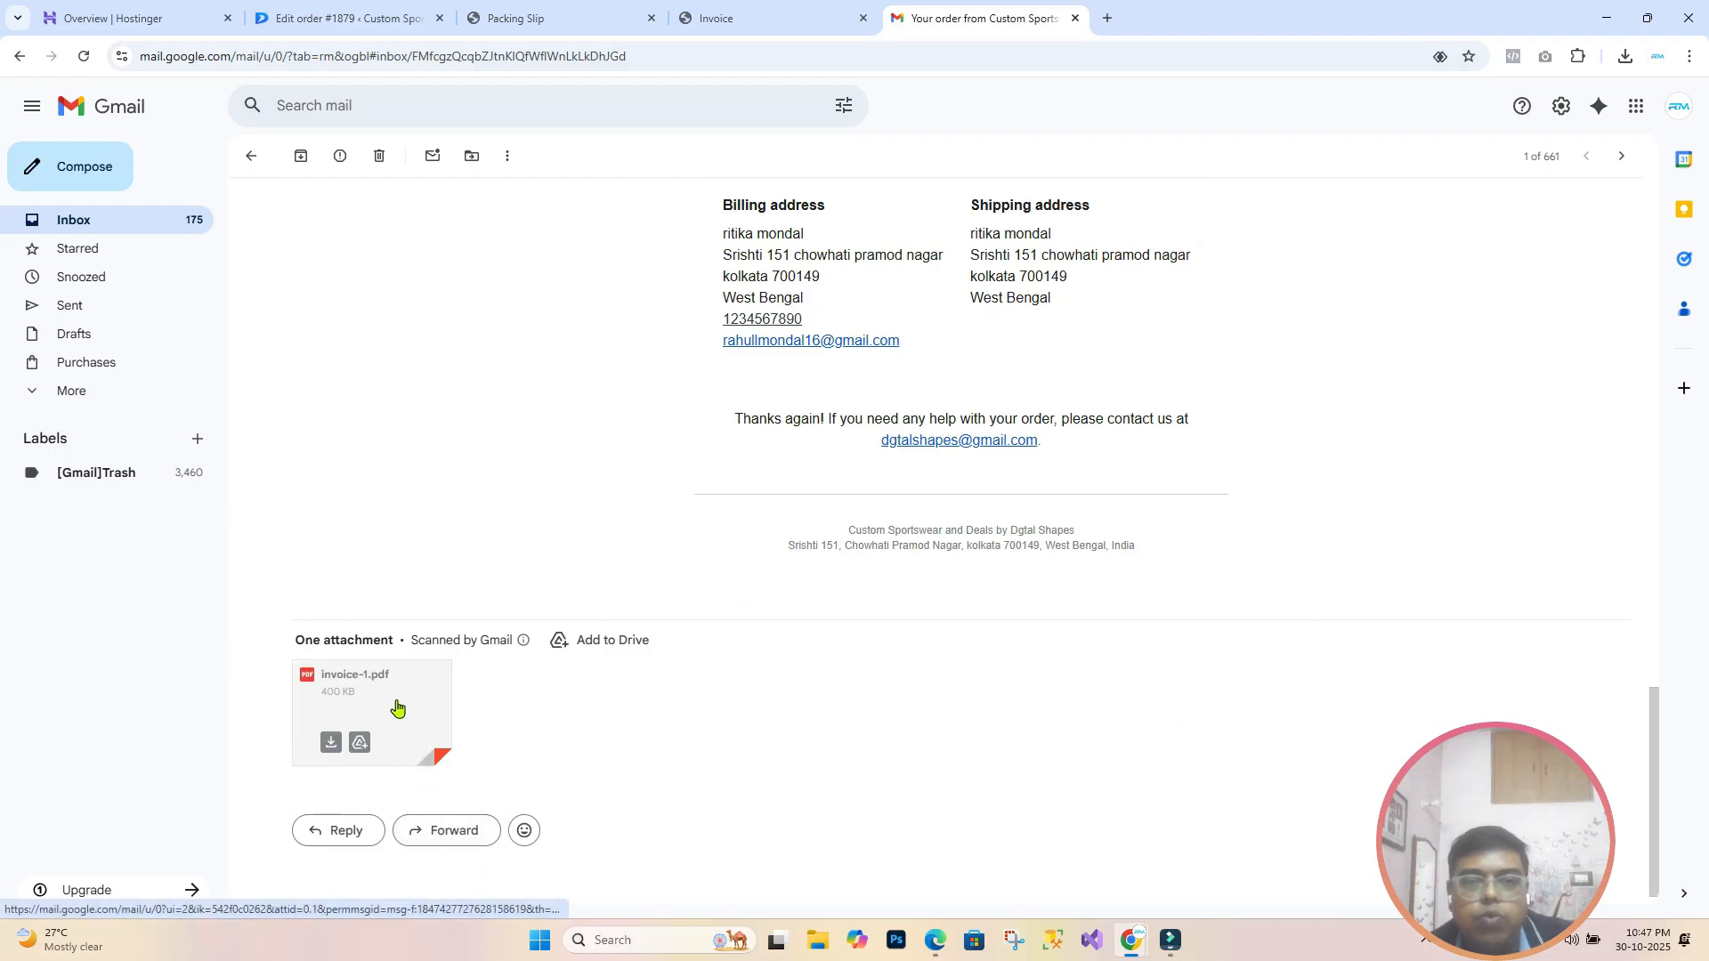
{"action": "left_click", "coordinate": [397, 708]}
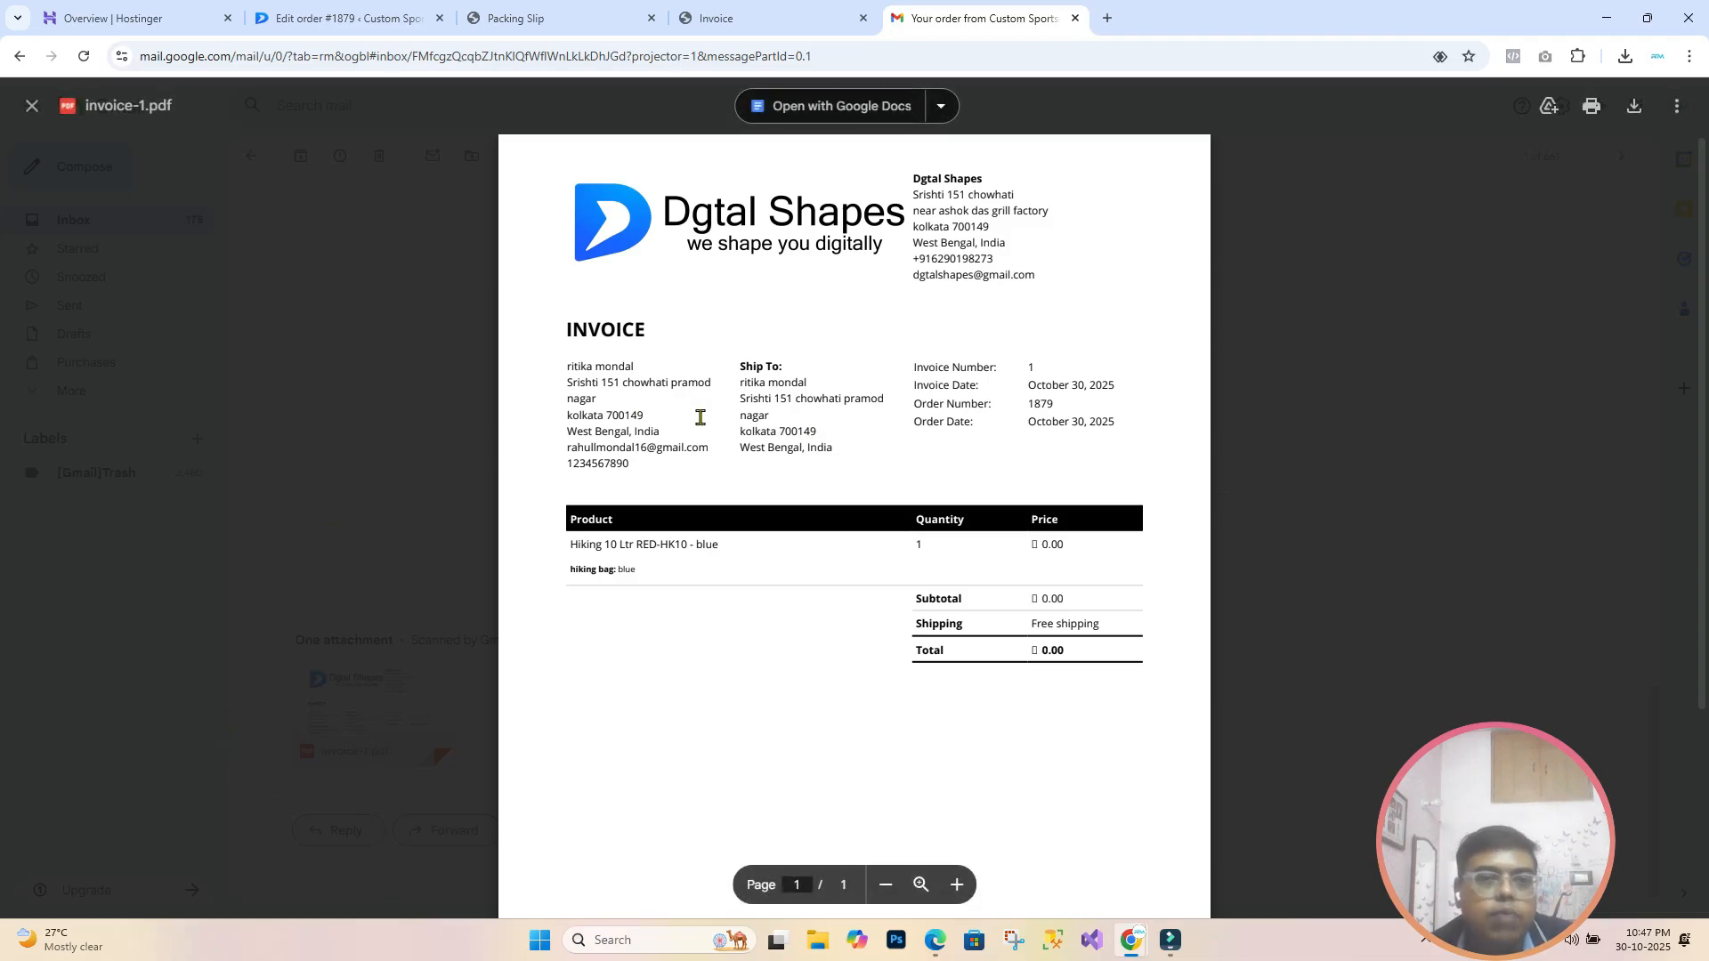
{"action": "left_click", "coordinate": [31, 105]}
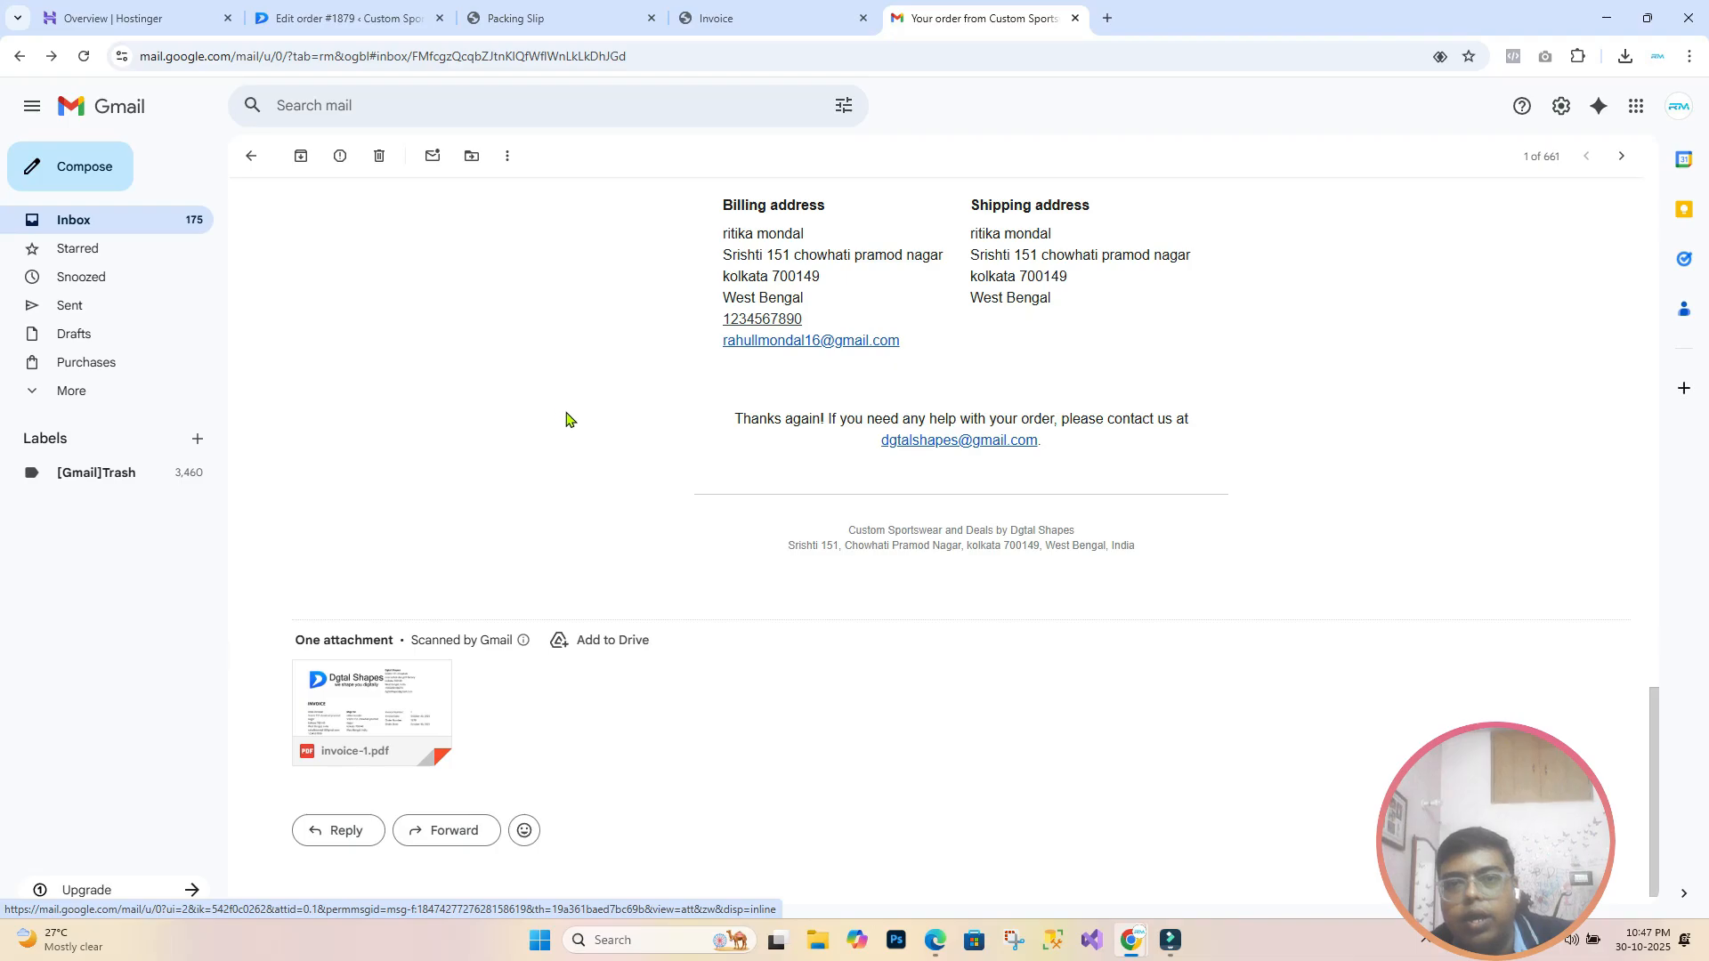
{"action": "scroll", "coordinate": [828, 534], "scroll_direction": "up", "scroll_amount": 3}
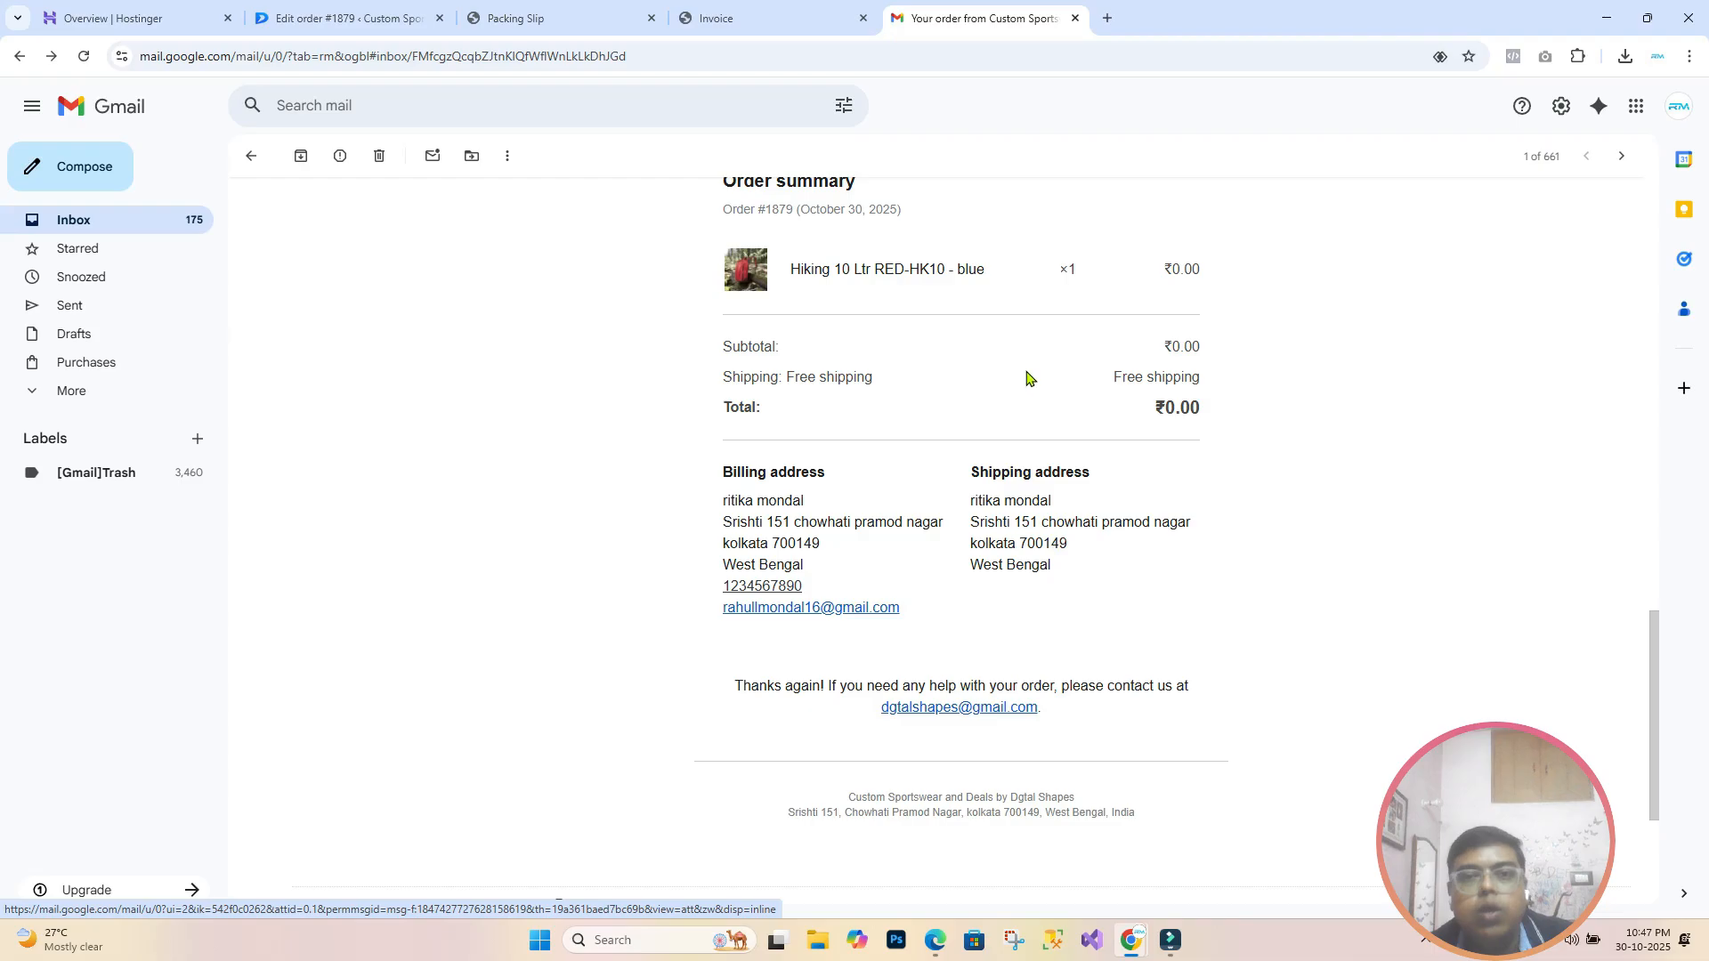
{"action": "scroll", "coordinate": [893, 347], "scroll_direction": "up", "scroll_amount": 2}
{"action": "scroll", "coordinate": [942, 557], "scroll_direction": "down", "scroll_amount": 4}
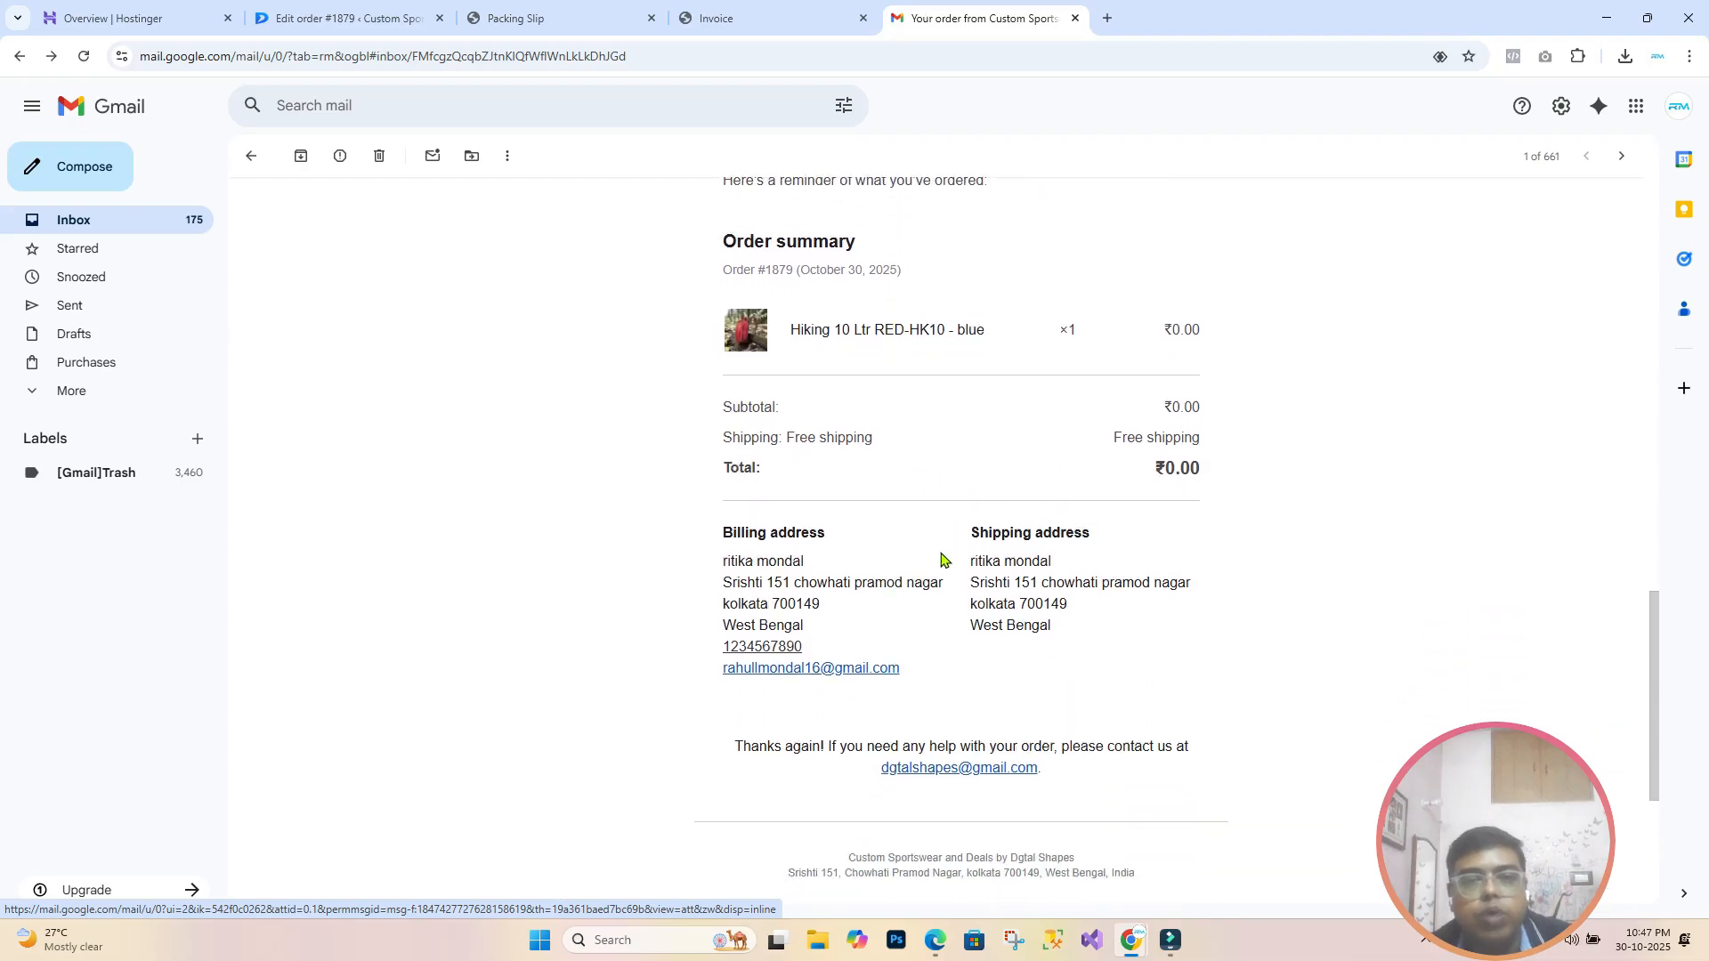
{"action": "mouse_move", "coordinate": [375, 859]}
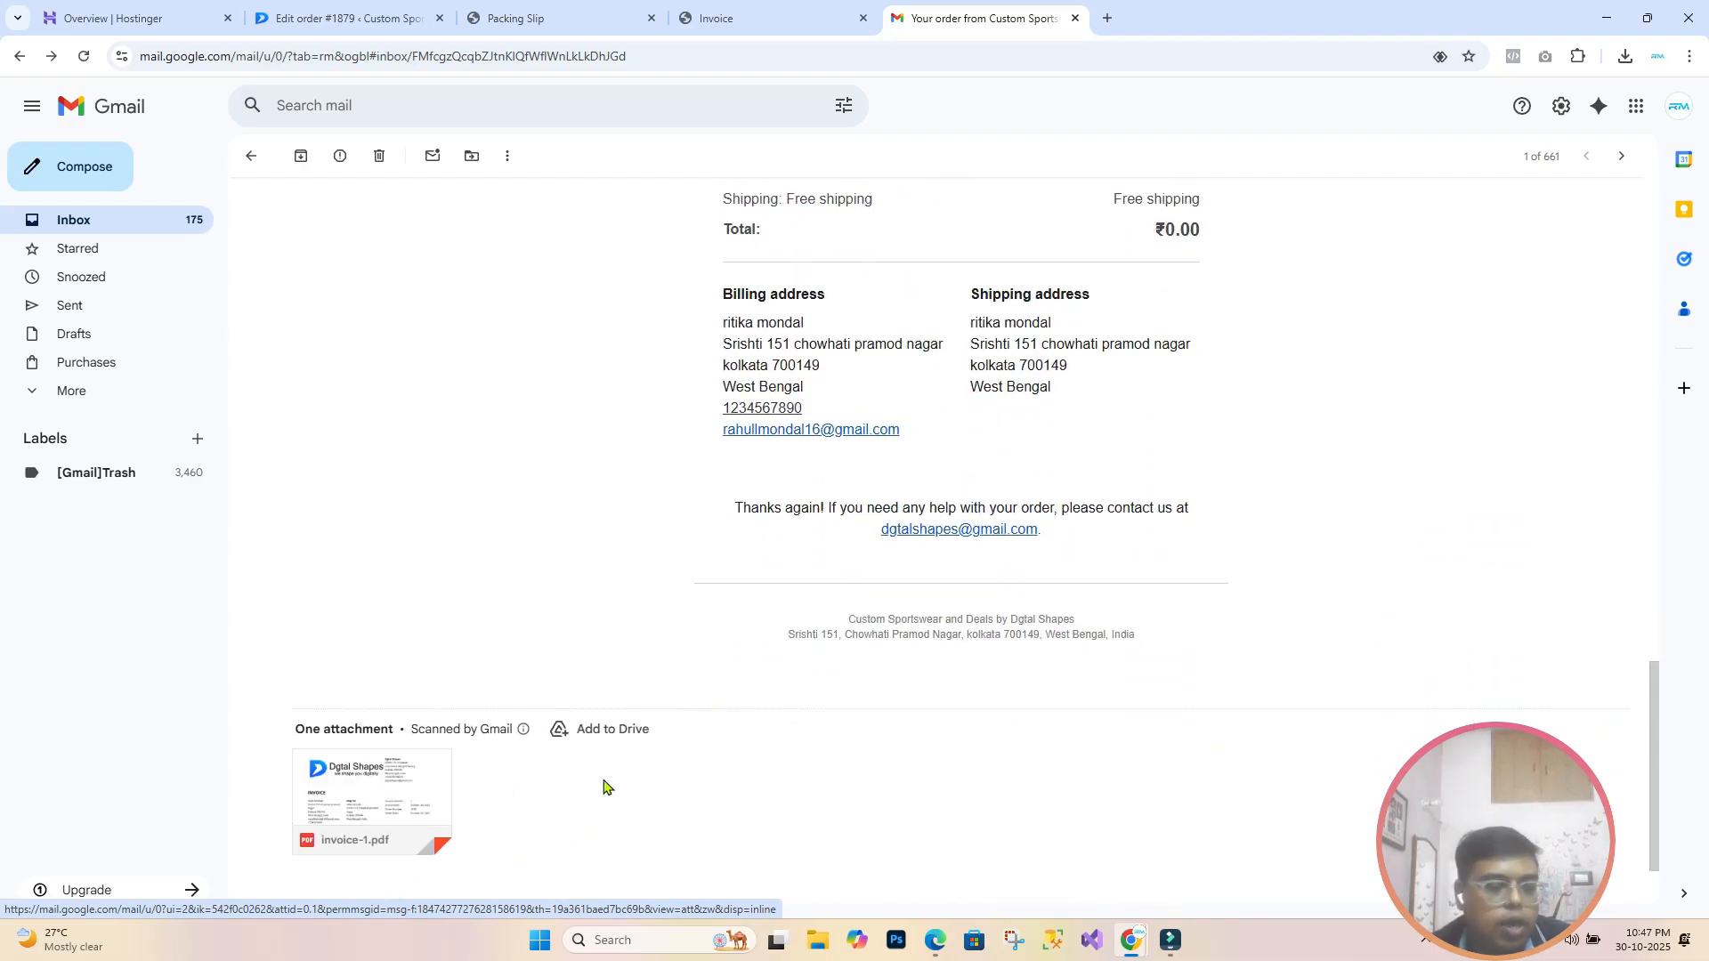